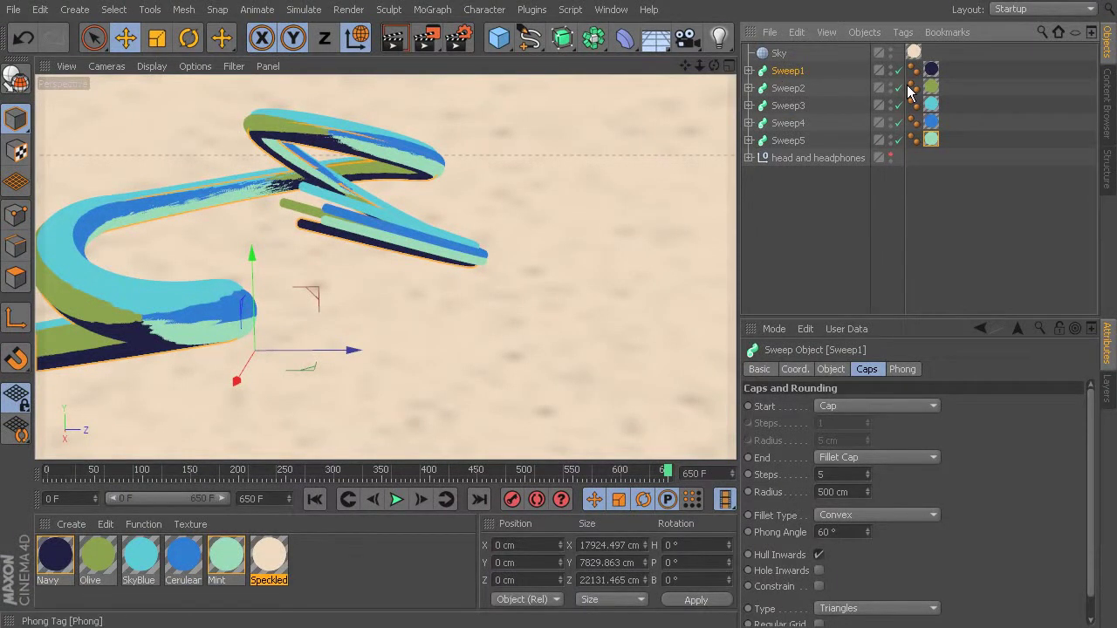
Show the object properties of Sweep1 and hide Sweep2 through Sweep5 in the viewport
{"action": "left_click", "coordinate": [826, 370]}
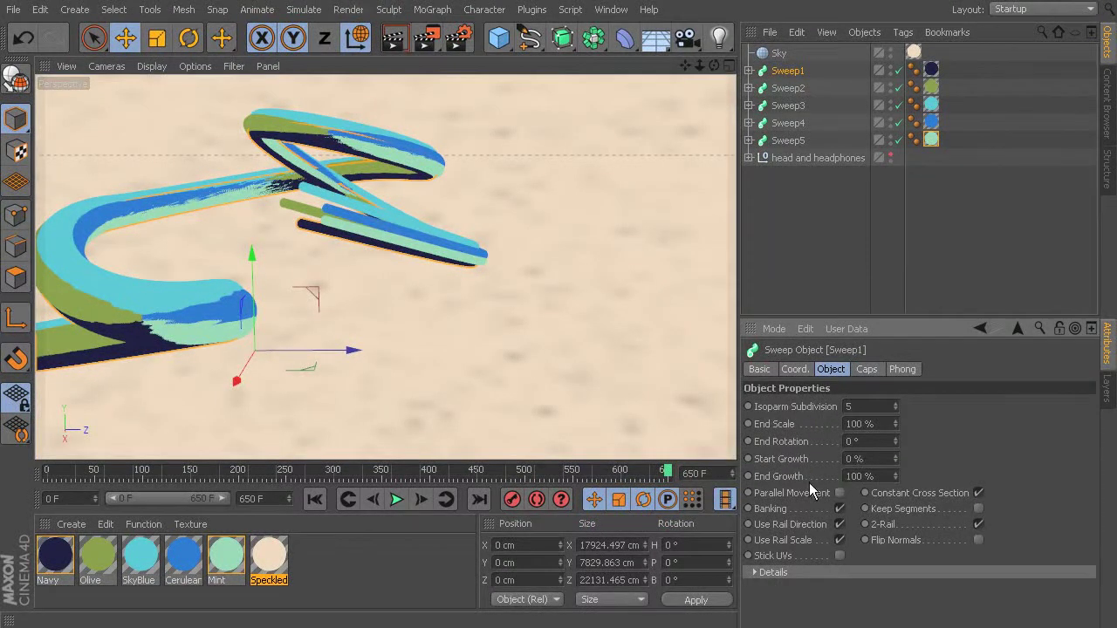
{"action": "scroll", "coordinate": [461, 347], "scroll_direction": "down", "scroll_amount": 5}
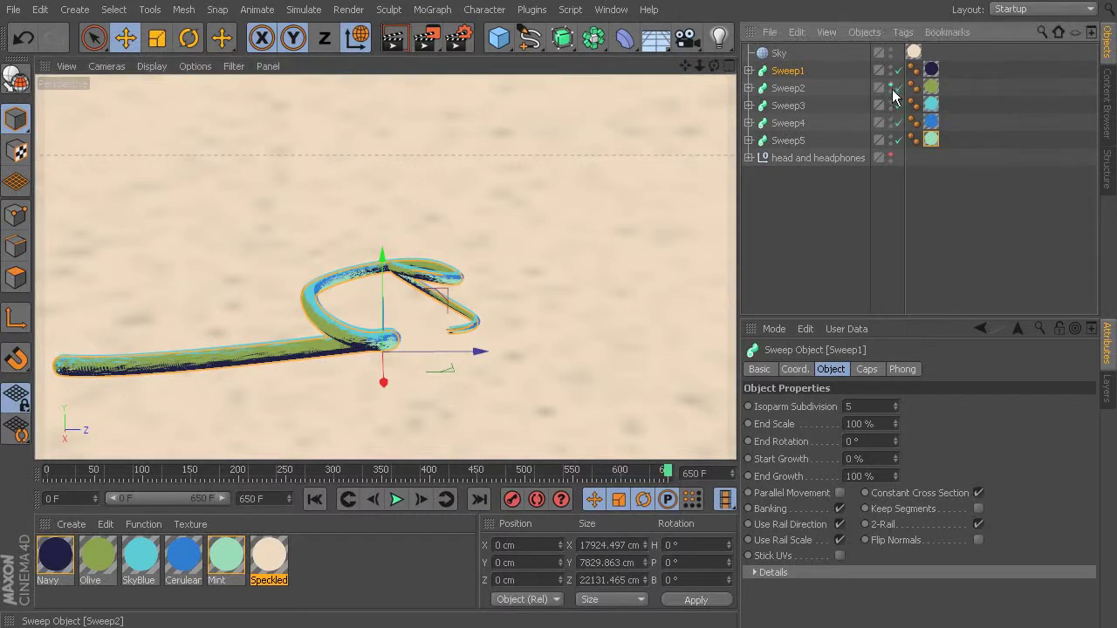
{"action": "mouse_move", "coordinate": [891, 142]}
{"action": "left_mouse_down"}
{"action": "mouse_move", "coordinate": [890, 90]}
{"action": "mouse_move", "coordinate": [896, 135]}
{"action": "left_mouse_up"}
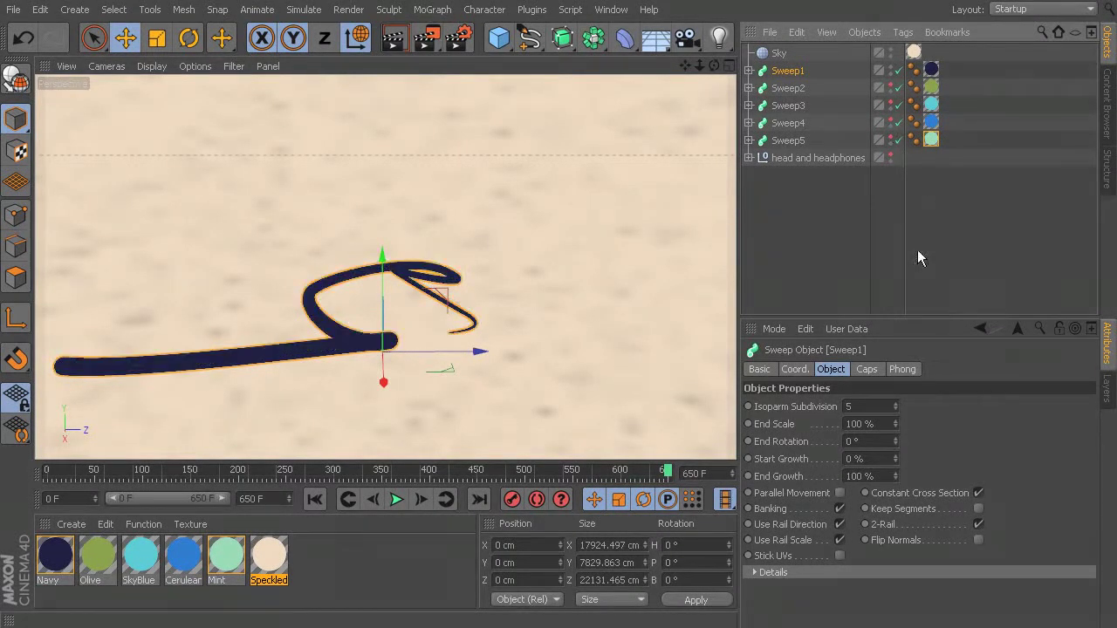
Try out partial growth on Sweep1 by varying Start Growth up to 55% and End Growth to 78%
{"action": "left_click_drag", "start_coordinate": [340, 214], "coordinate": [468, 158], "text": "alt"}
{"action": "left_click_drag", "start_coordinate": [897, 477], "coordinate": [898, 487]}
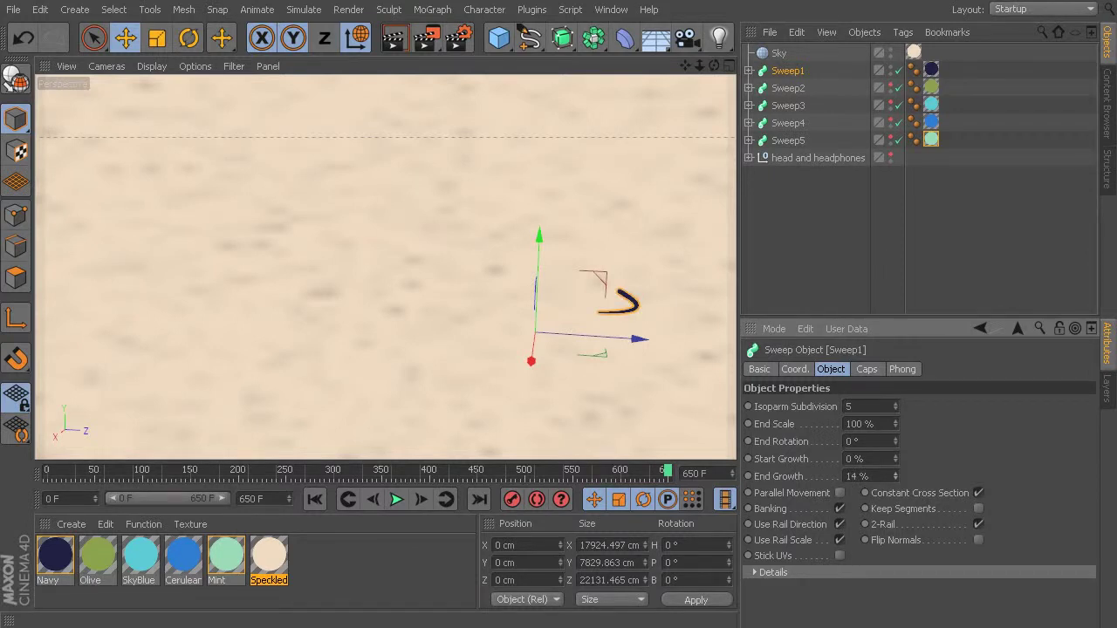
{"action": "mouse_move", "coordinate": [898, 487]}
{"action": "left_mouse_down"}
{"action": "mouse_move", "coordinate": [898, 465]}
{"action": "mouse_move", "coordinate": [858, 476]}
{"action": "left_mouse_up"}
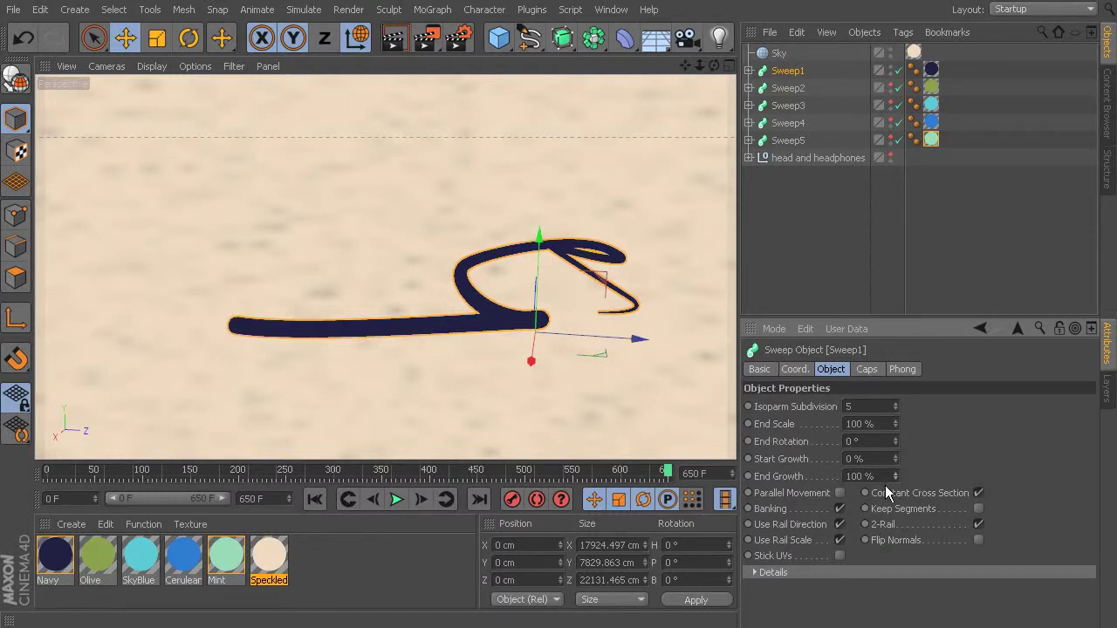
{"action": "mouse_move", "coordinate": [895, 457]}
{"action": "left_mouse_down"}
{"action": "mouse_move", "coordinate": [895, 423]}
{"action": "mouse_move", "coordinate": [895, 455]}
{"action": "mouse_move", "coordinate": [871, 439]}
{"action": "mouse_move", "coordinate": [897, 460]}
{"action": "mouse_move", "coordinate": [897, 437]}
{"action": "mouse_move", "coordinate": [898, 462]}
{"action": "left_mouse_up"}
{"action": "left_click_drag", "start_coordinate": [896, 474], "coordinate": [891, 551]}
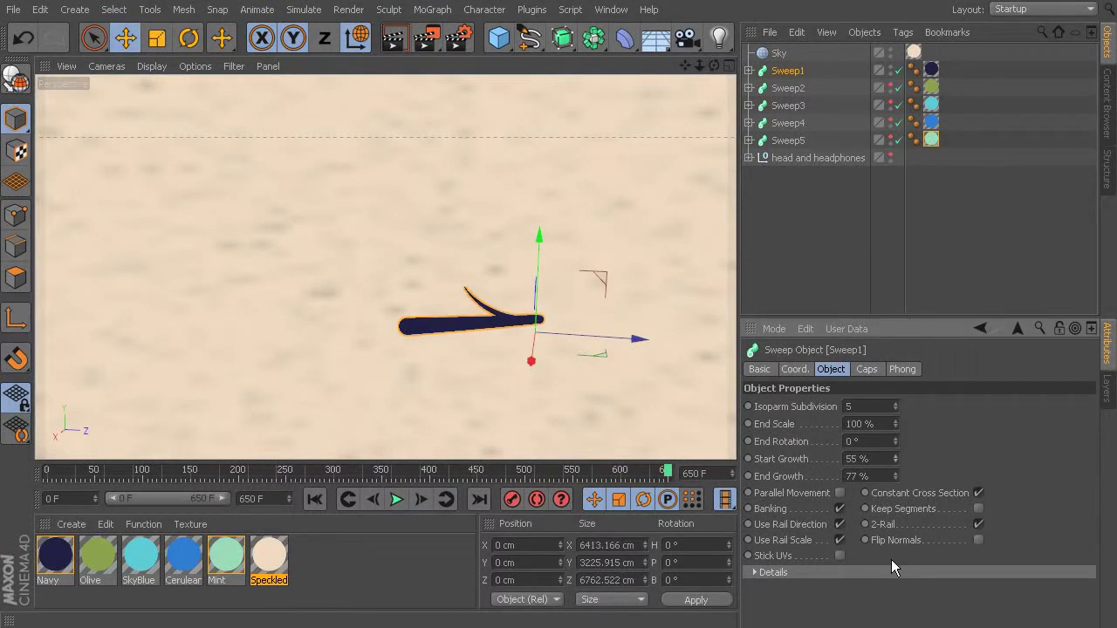
{"action": "left_click_drag", "start_coordinate": [609, 233], "coordinate": [600, 238]}
{"action": "key", "text": "ctrl+z"}
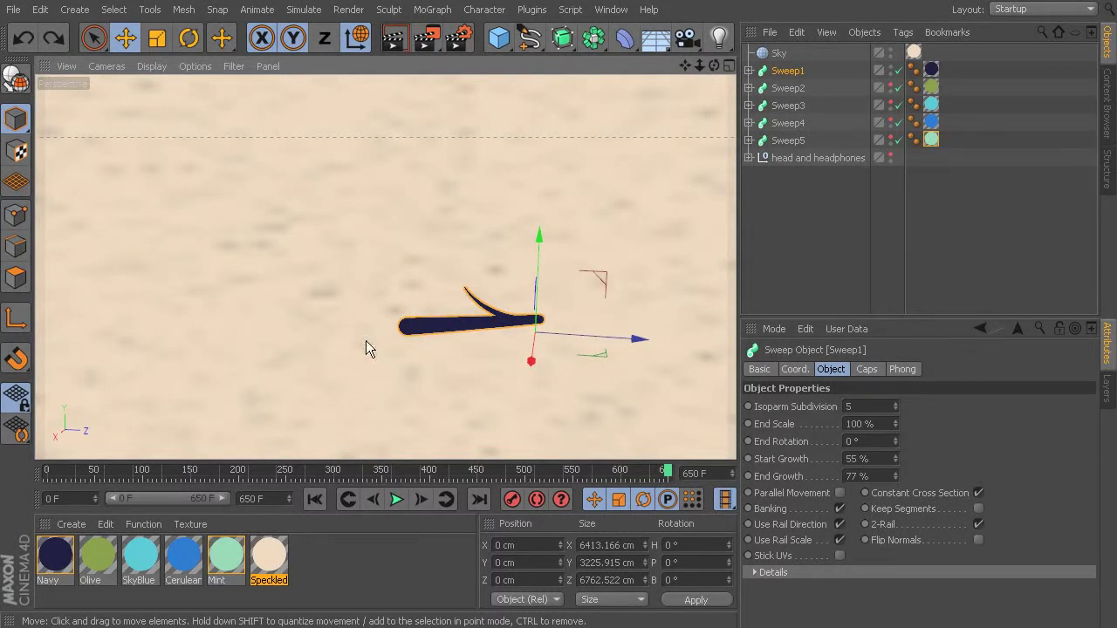
{"action": "left_click", "coordinate": [895, 473]}
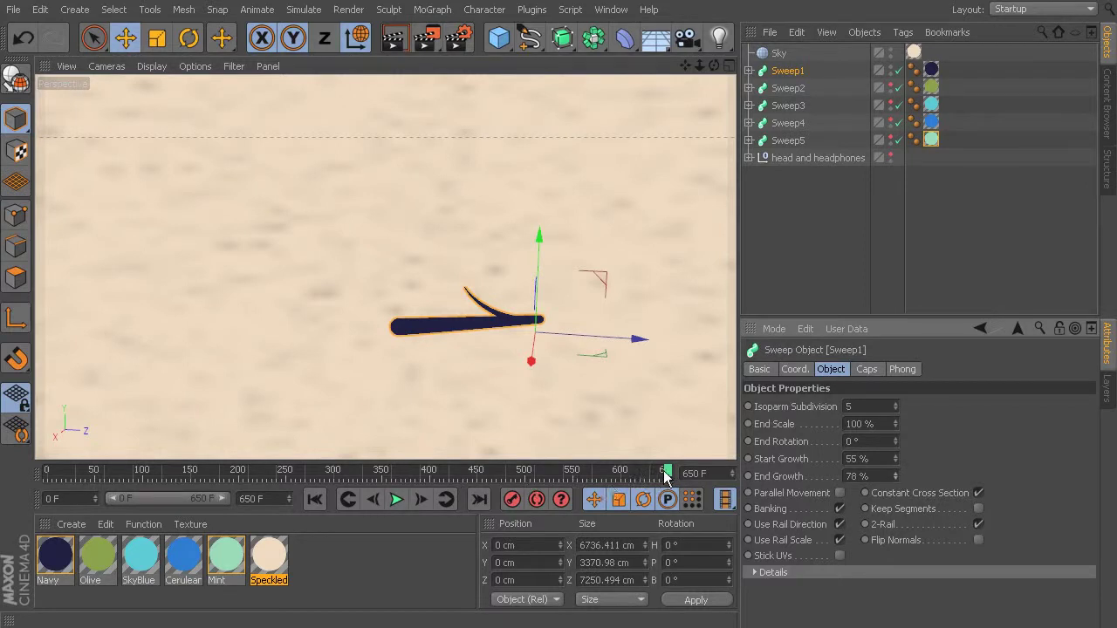
At frame 0, set Sweep1's Start Growth and End Growth to 0% and keyframe both
{"action": "left_click_drag", "start_coordinate": [666, 473], "coordinate": [23, 475]}
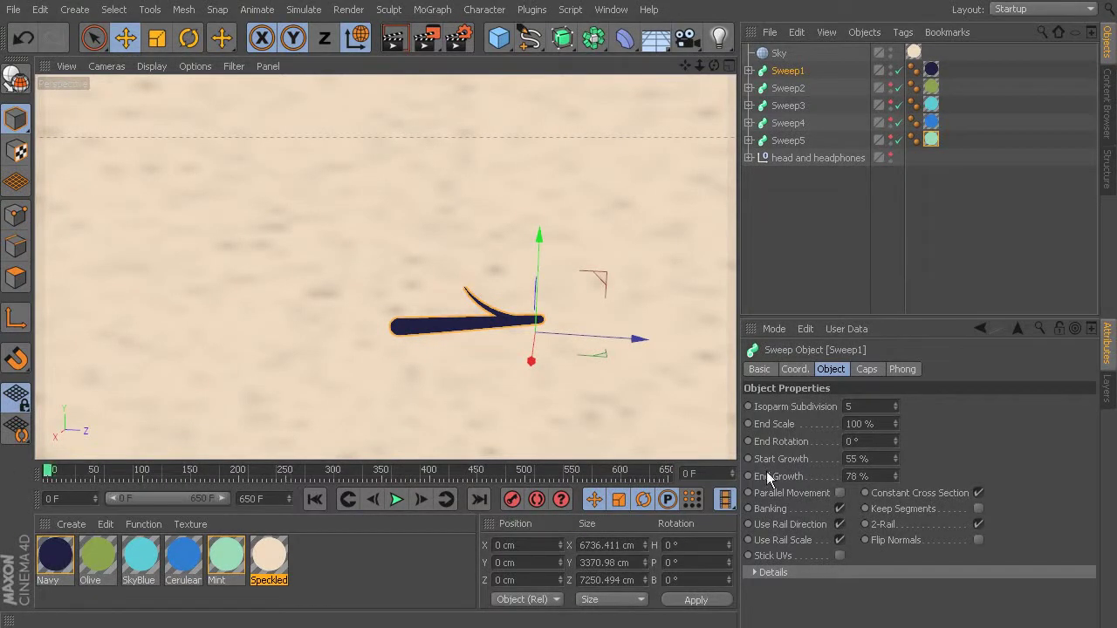
{"action": "left_click_drag", "start_coordinate": [896, 476], "coordinate": [895, 523]}
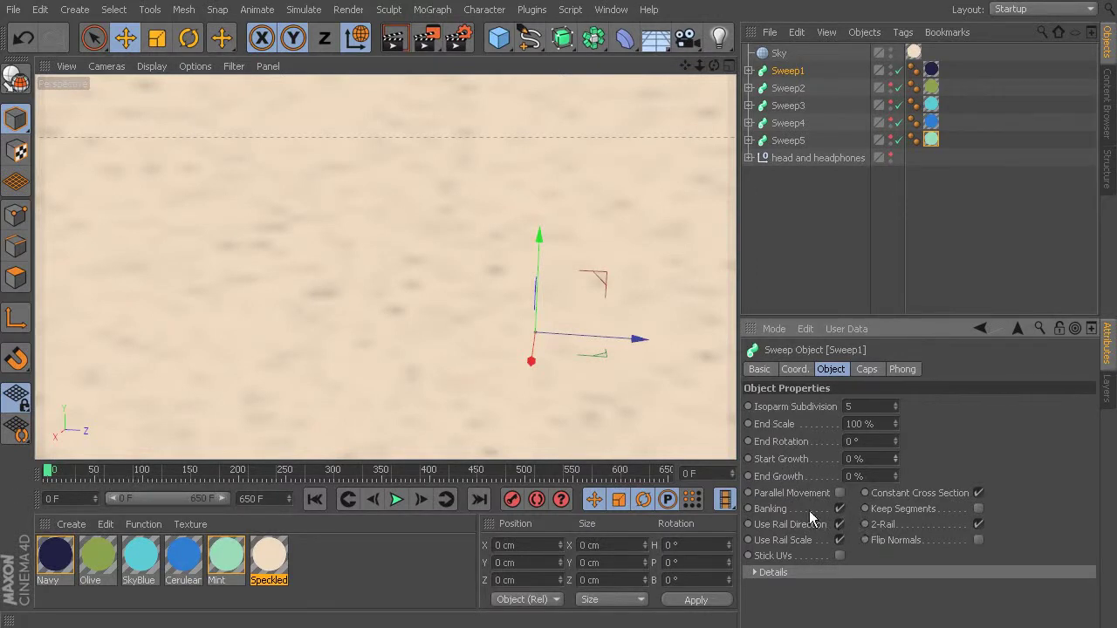
{"action": "left_click", "coordinate": [748, 459], "text": "ctrl"}
Set the length of the animation timeline to 600 frames
{"action": "double_click", "coordinate": [281, 498]}
{"action": "type", "text": "600"}
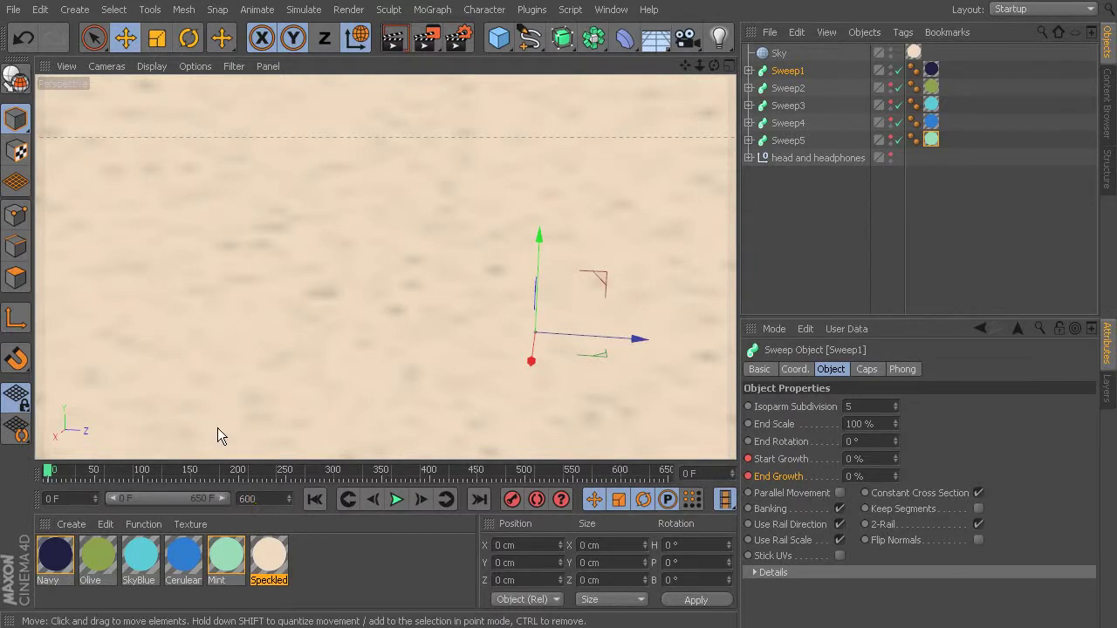
{"action": "left_click", "coordinate": [313, 557]}
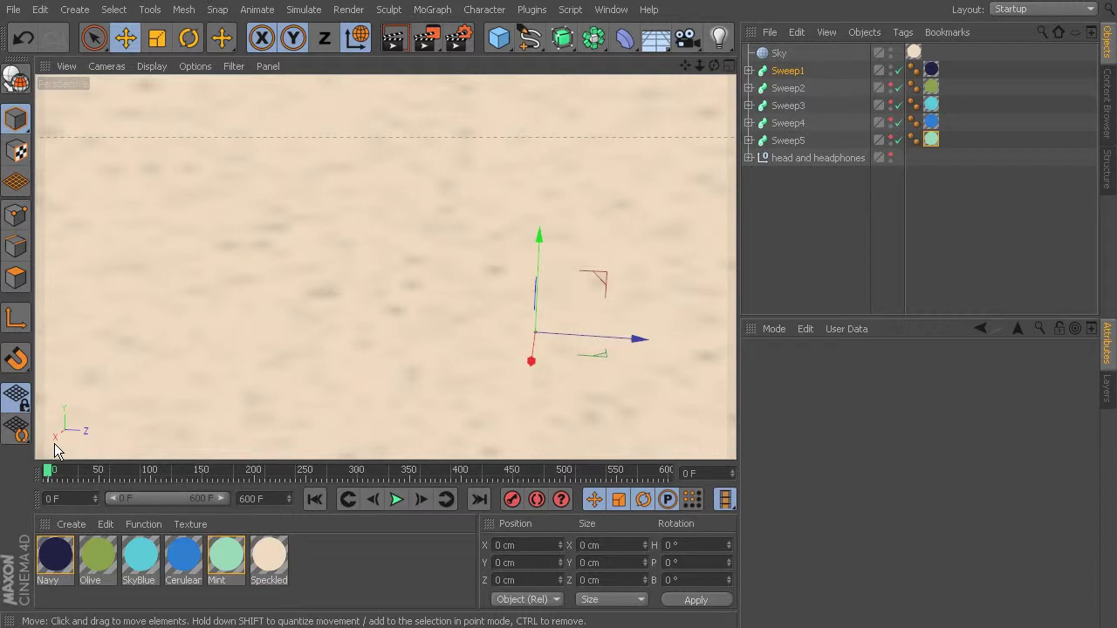
At frame 500, set Sweep1's End Growth to 100% and Start Growth to 96%, and keyframe both
{"action": "mouse_move", "coordinate": [49, 472]}
{"action": "left_mouse_down"}
{"action": "mouse_move", "coordinate": [150, 471]}
{"action": "mouse_move", "coordinate": [378, 506]}
{"action": "mouse_move", "coordinate": [564, 506]}
{"action": "left_mouse_up"}
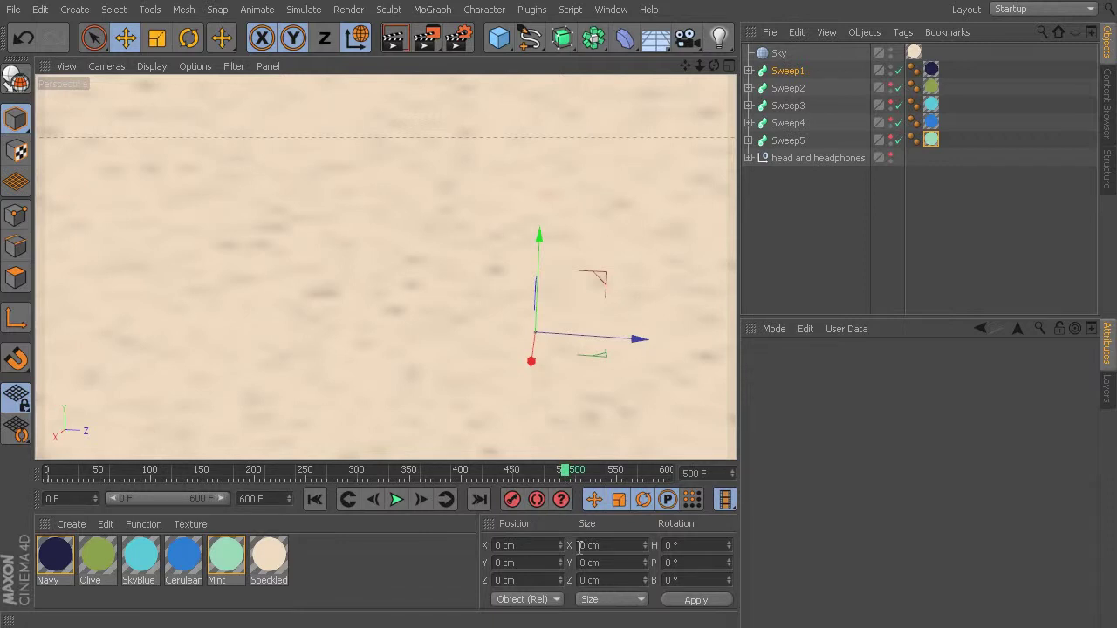
{"action": "left_click", "coordinate": [785, 70]}
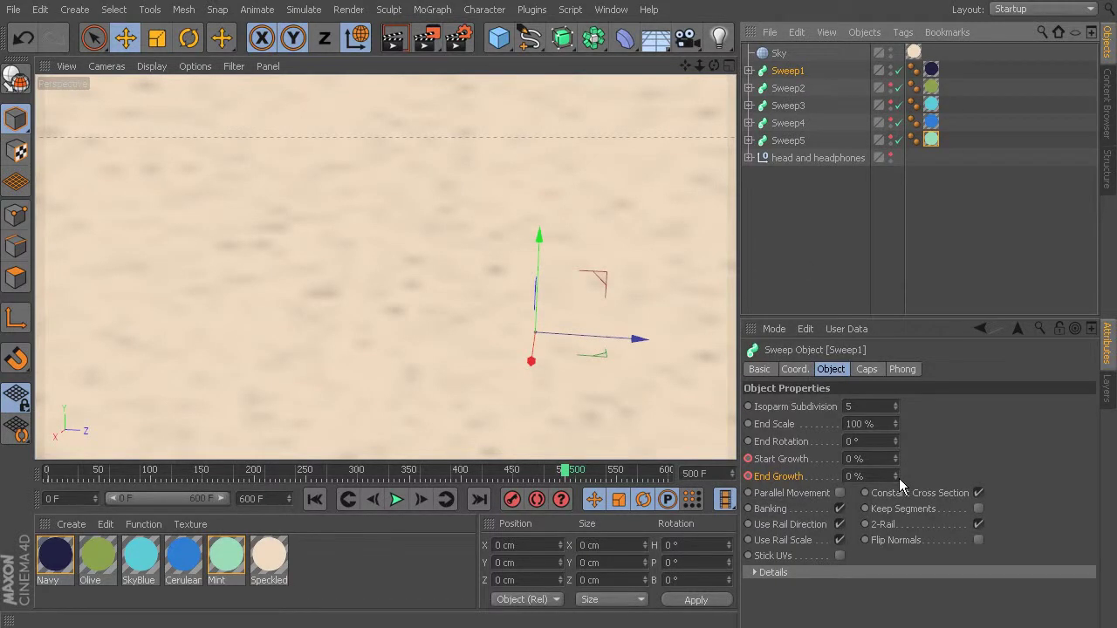
{"action": "left_click_drag", "start_coordinate": [895, 476], "coordinate": [1024, 457]}
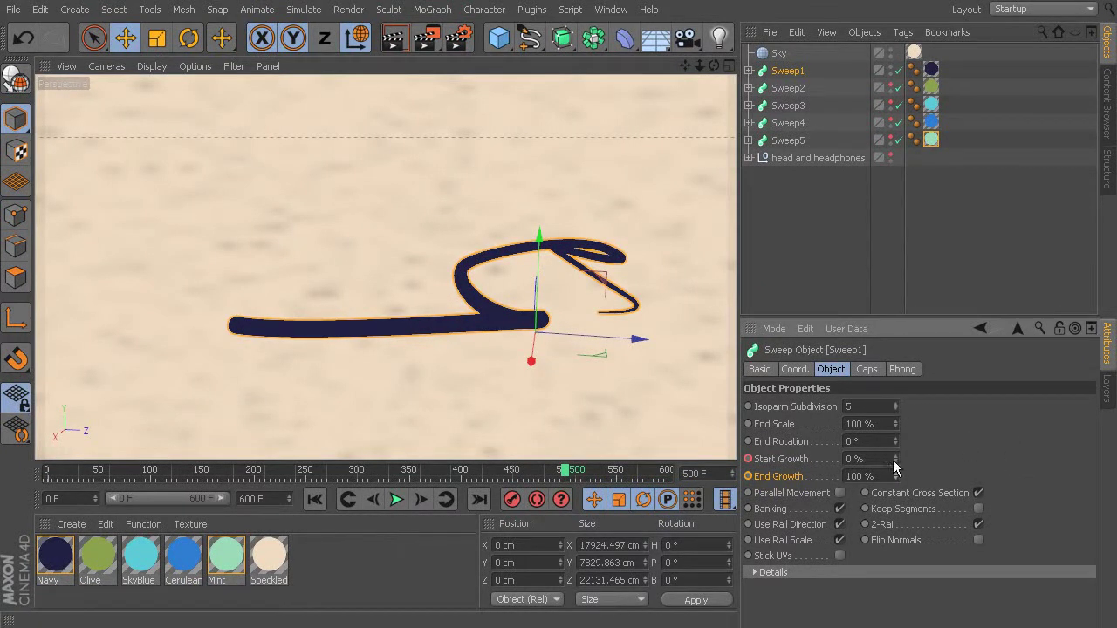
{"action": "left_click_drag", "start_coordinate": [894, 458], "coordinate": [1004, 453]}
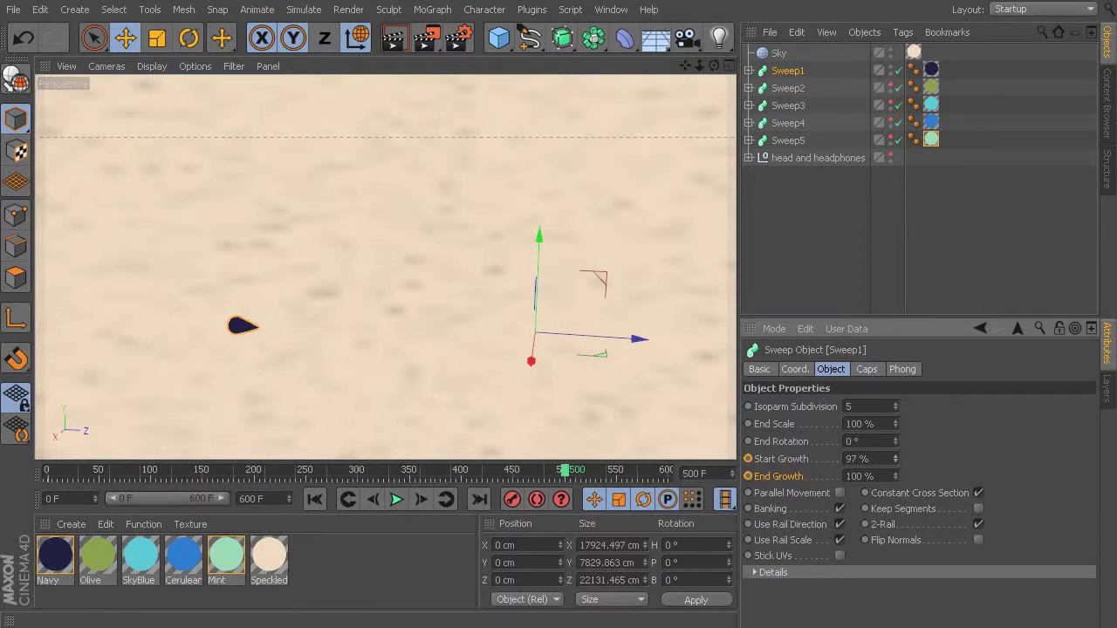
{"action": "left_click_drag", "start_coordinate": [1004, 453], "coordinate": [1001, 453]}
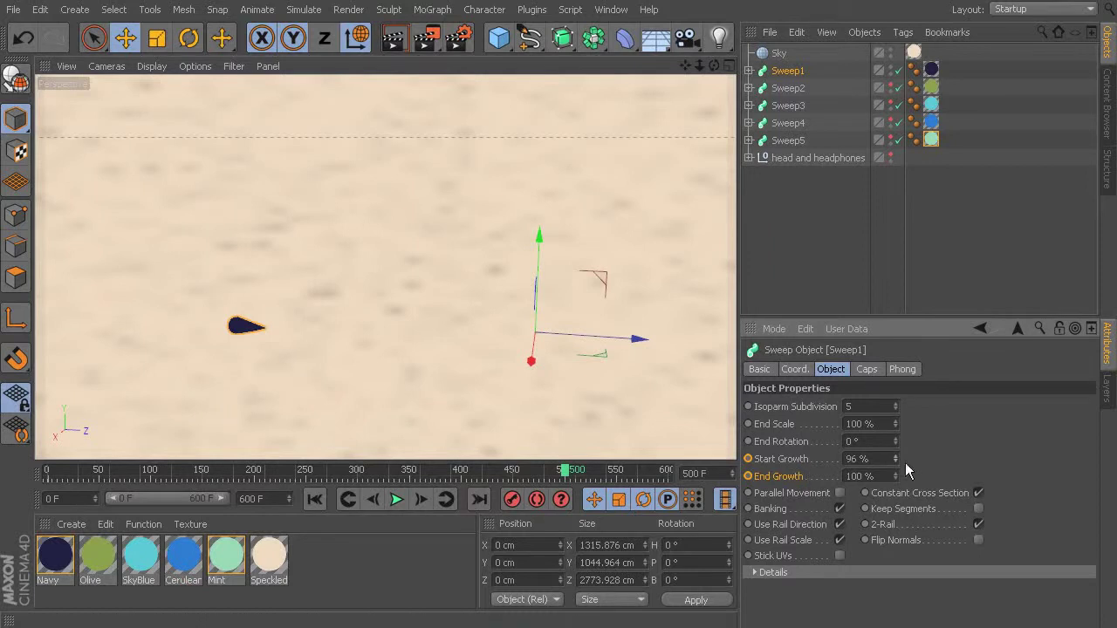
{"action": "left_click", "coordinate": [747, 459]}
{"action": "left_click", "coordinate": [747, 476]}
At frame 200, set Sweep1's Start Growth to 14.792% and End Growth to 37.2%, and keyframe both
{"action": "left_click", "coordinate": [539, 474]}
{"action": "key", "text": "shift+f"}
{"action": "mouse_move", "coordinate": [52, 474]}
{"action": "left_mouse_down"}
{"action": "mouse_move", "coordinate": [512, 473]}
{"action": "mouse_move", "coordinate": [565, 505]}
{"action": "mouse_move", "coordinate": [524, 504]}
{"action": "mouse_move", "coordinate": [569, 504]}
{"action": "mouse_move", "coordinate": [217, 486]}
{"action": "mouse_move", "coordinate": [73, 494]}
{"action": "mouse_move", "coordinate": [305, 520]}
{"action": "mouse_move", "coordinate": [516, 524]}
{"action": "mouse_move", "coordinate": [49, 513]}
{"action": "mouse_move", "coordinate": [305, 507]}
{"action": "mouse_move", "coordinate": [69, 514]}
{"action": "mouse_move", "coordinate": [279, 519]}
{"action": "mouse_move", "coordinate": [254, 508]}
{"action": "left_mouse_up"}
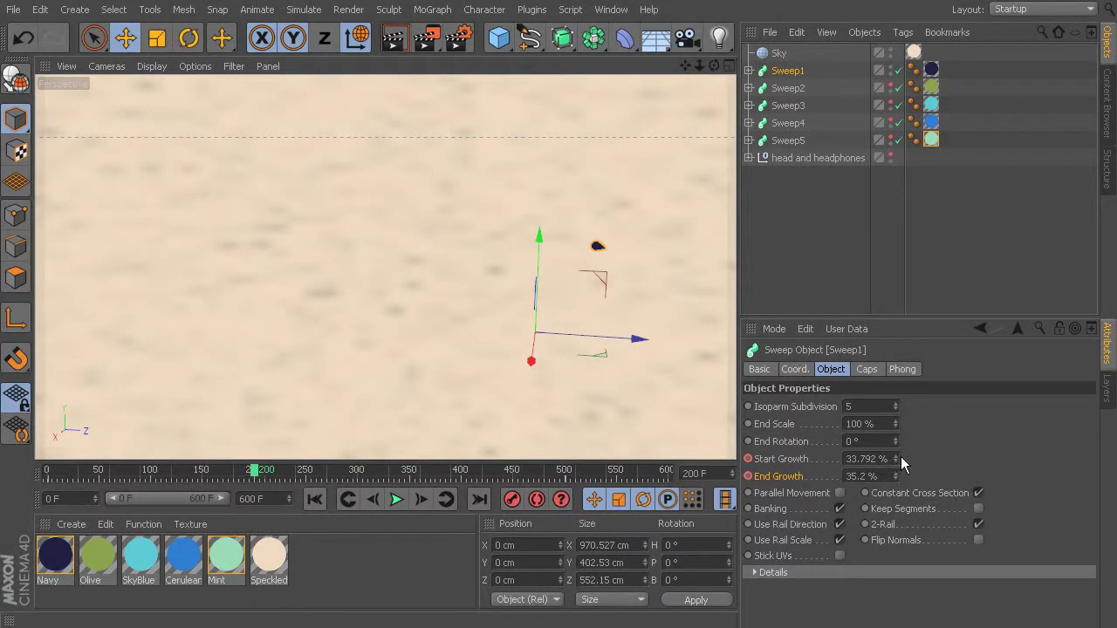
{"action": "left_click_drag", "start_coordinate": [896, 458], "coordinate": [896, 477]}
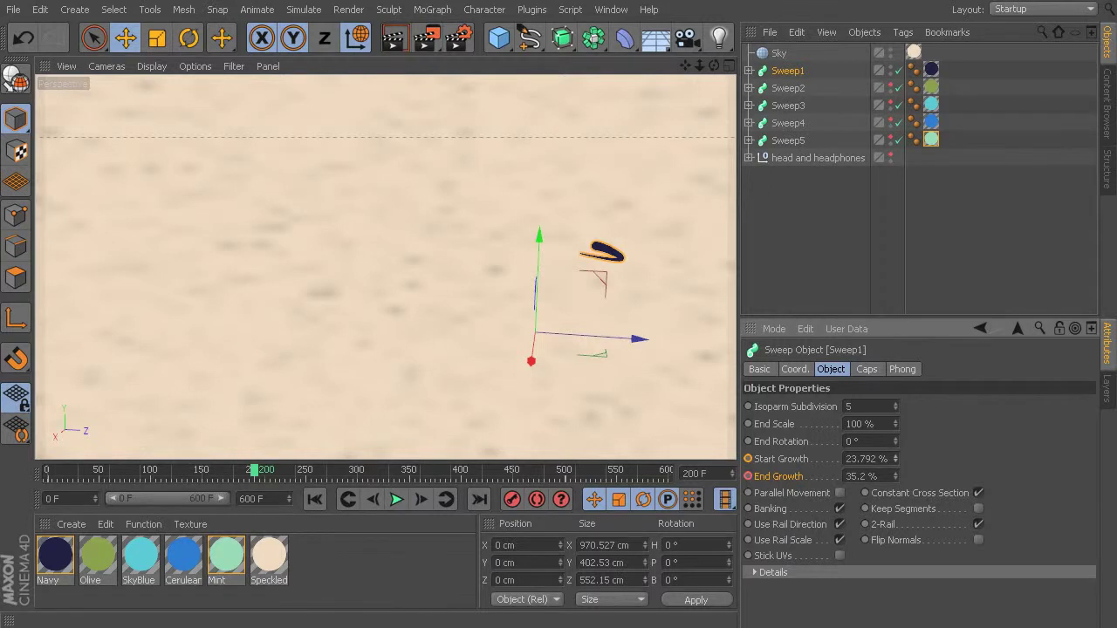
{"action": "left_click_drag", "start_coordinate": [897, 476], "coordinate": [899, 465]}
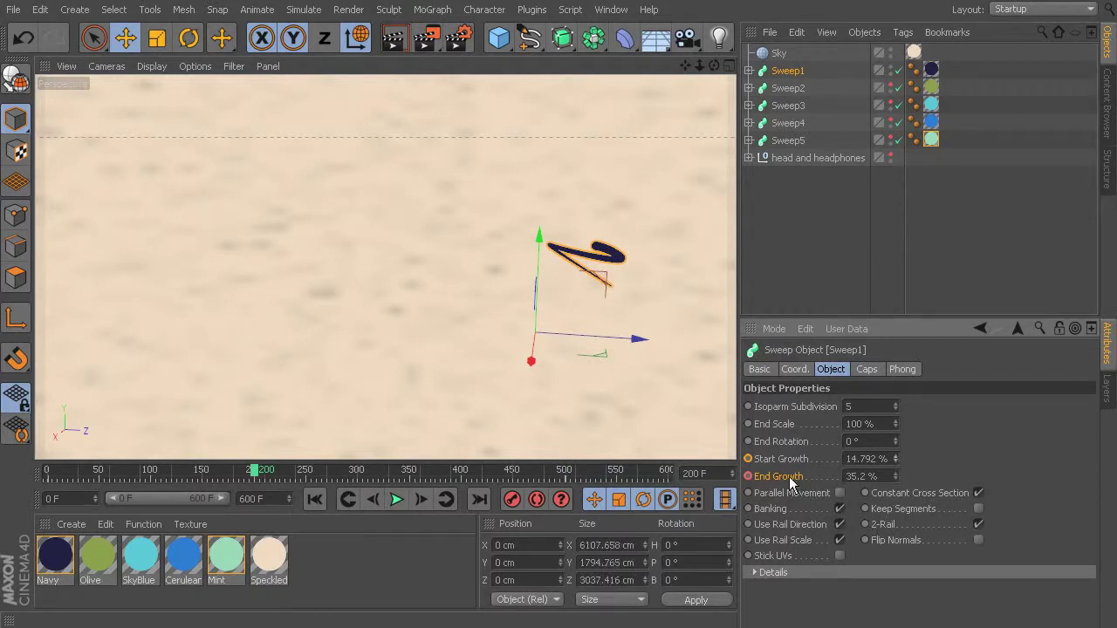
{"action": "left_click", "coordinate": [749, 459]}
{"action": "left_click_drag", "start_coordinate": [897, 477], "coordinate": [897, 479]}
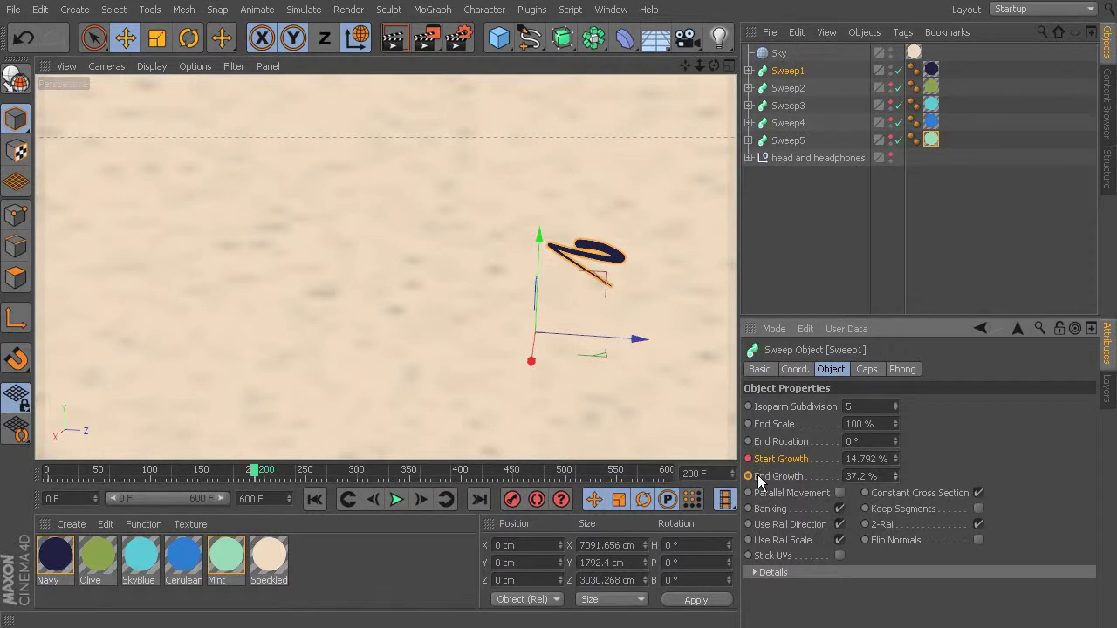
At frame 350, raise Sweep1's Start Growth to 66.201% and keyframe it
{"action": "mouse_move", "coordinate": [256, 471]}
{"action": "left_mouse_down"}
{"action": "mouse_move", "coordinate": [41, 472]}
{"action": "mouse_move", "coordinate": [207, 494]}
{"action": "mouse_move", "coordinate": [476, 494]}
{"action": "mouse_move", "coordinate": [344, 514]}
{"action": "mouse_move", "coordinate": [559, 511]}
{"action": "mouse_move", "coordinate": [401, 510]}
{"action": "mouse_move", "coordinate": [516, 506]}
{"action": "left_mouse_up"}
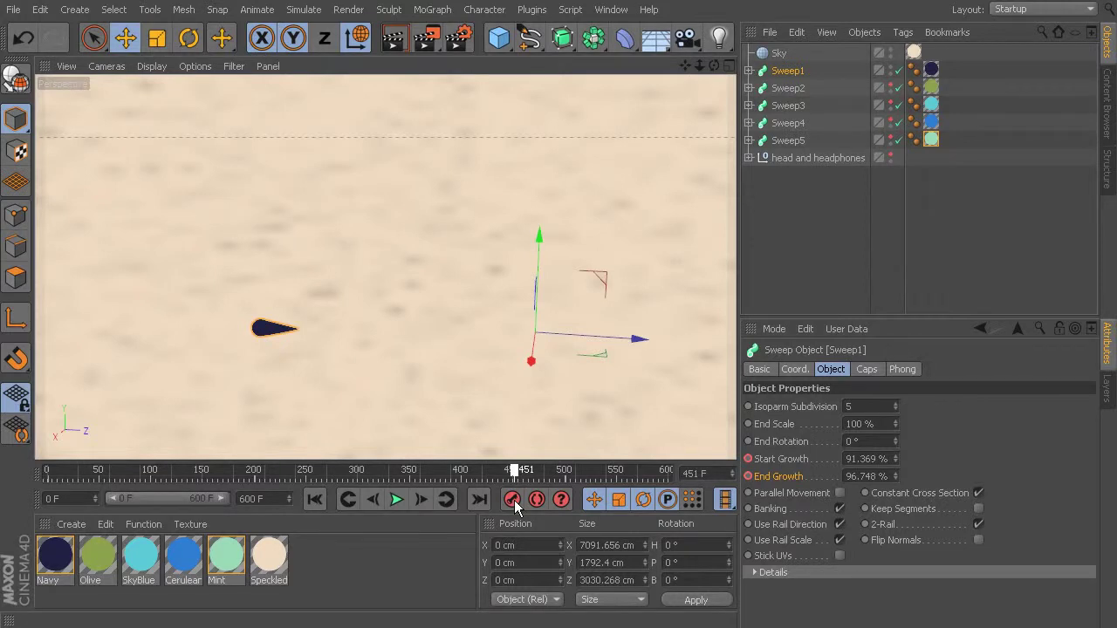
{"action": "left_click_drag", "start_coordinate": [516, 506], "coordinate": [409, 496]}
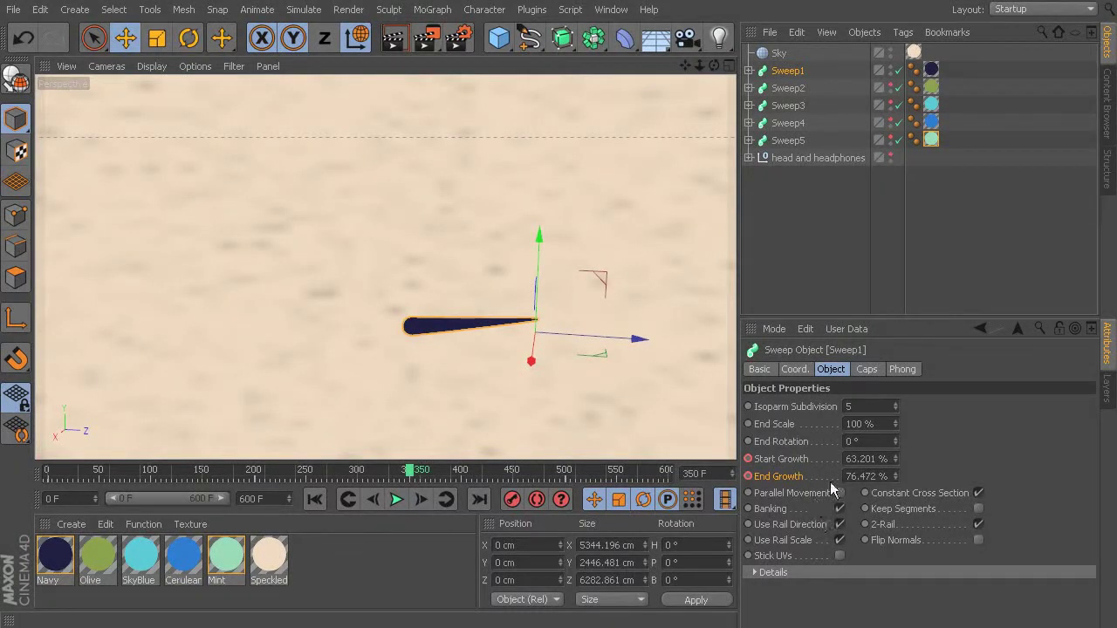
{"action": "left_click", "coordinate": [894, 455]}
{"action": "left_click", "coordinate": [895, 456]}
{"action": "left_click", "coordinate": [894, 455]}
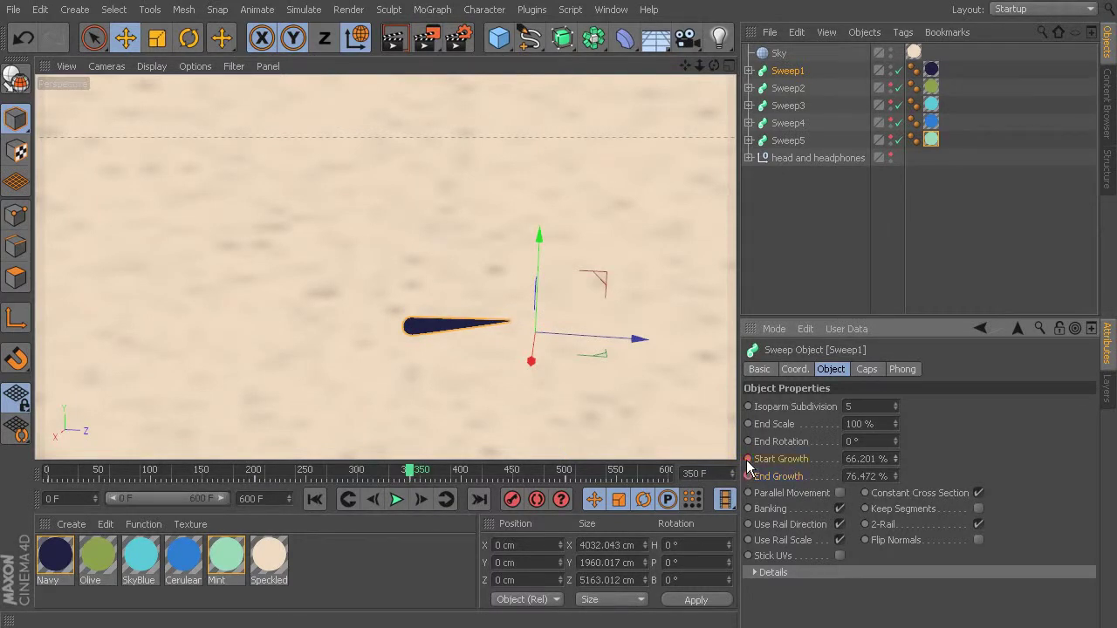
Raise Sweep1's End Growth to 82.472% at frame 350 and keyframe it
{"action": "left_click", "coordinate": [896, 474]}
{"action": "left_click", "coordinate": [896, 474]}
{"action": "left_click", "coordinate": [896, 473]}
{"action": "left_click", "coordinate": [896, 474]}
{"action": "left_click", "coordinate": [896, 474]}
{"action": "left_click", "coordinate": [896, 474]}
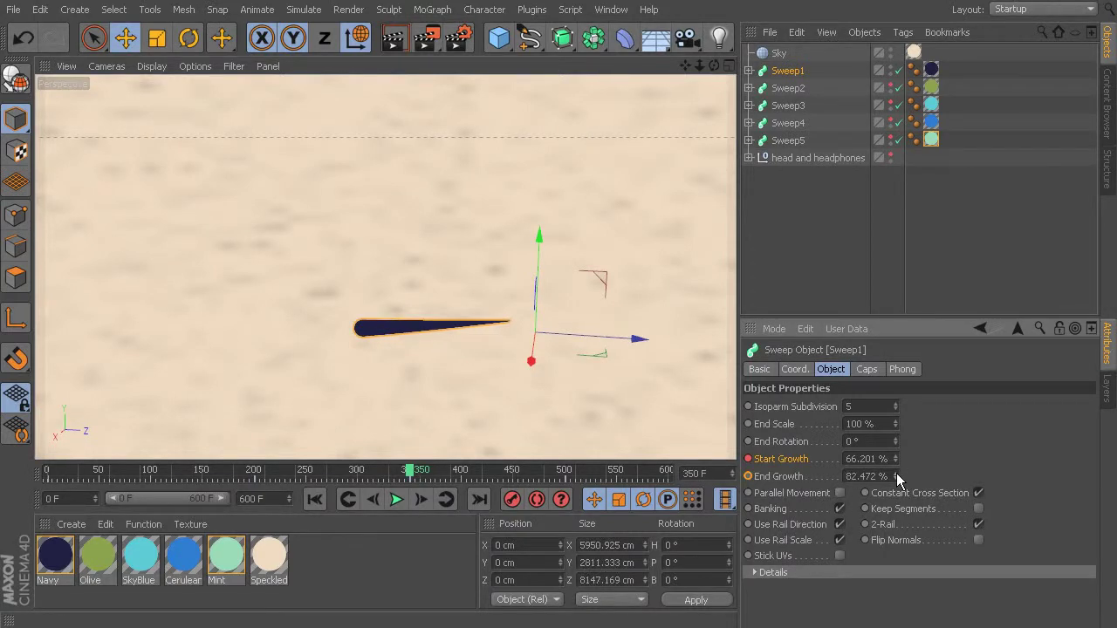
{"action": "left_click", "coordinate": [747, 476]}
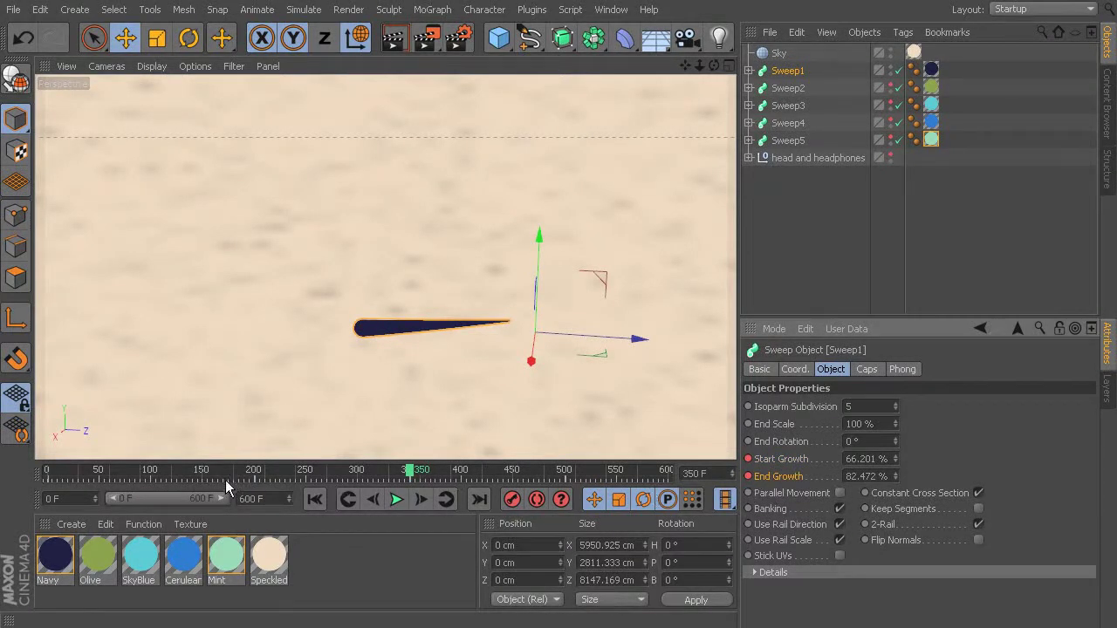
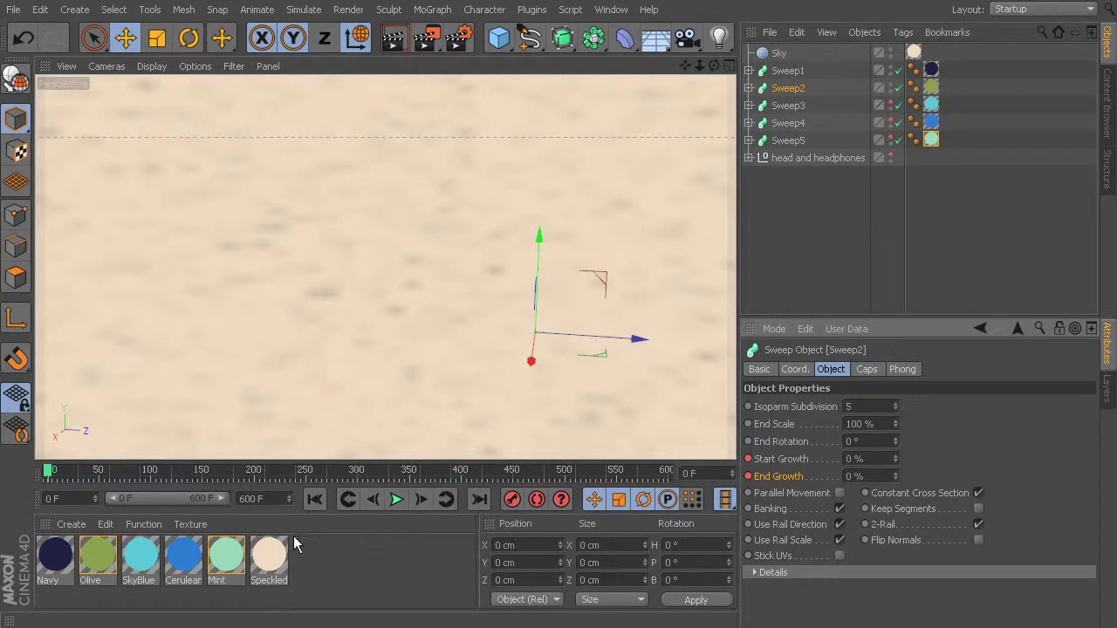
At frame 500, set Sweep2's Start Growth to 97% and End Growth to 100%, and keyframe both
{"action": "left_click", "coordinate": [52, 475]}
{"action": "left_click_drag", "start_coordinate": [66, 476], "coordinate": [561, 476]}
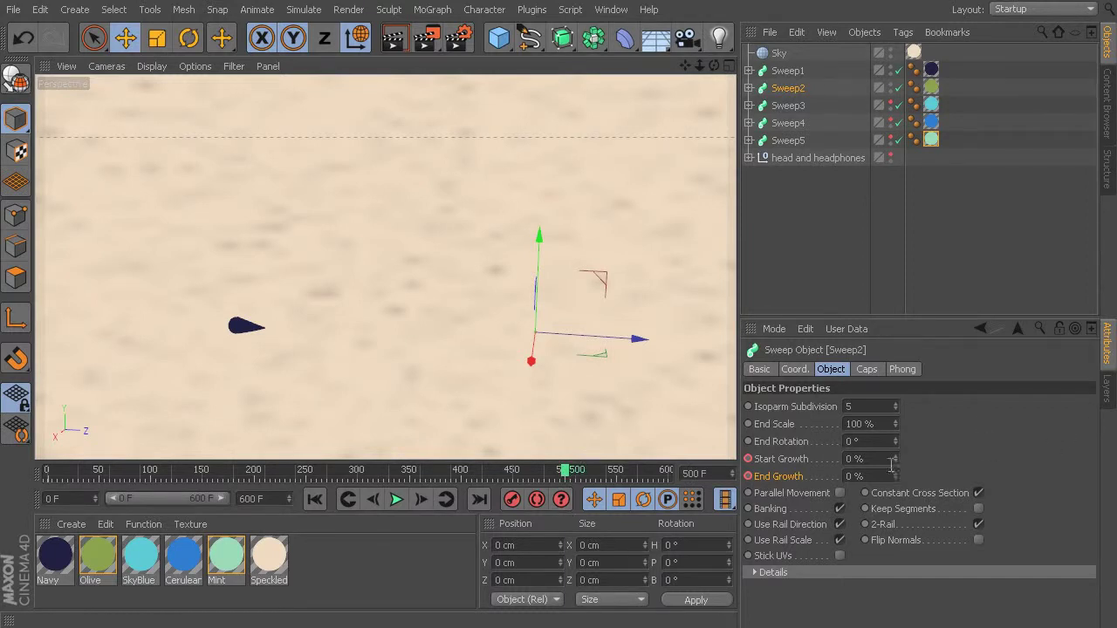
{"action": "left_click_drag", "start_coordinate": [896, 458], "coordinate": [896, 366]}
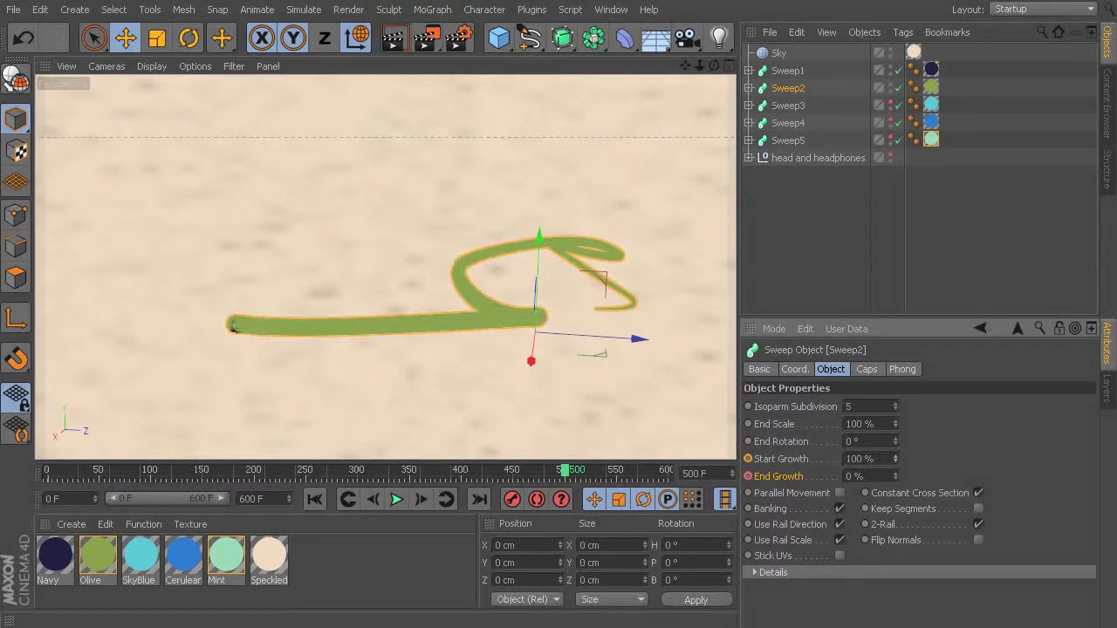
{"action": "mouse_move", "coordinate": [897, 459]}
{"action": "left_mouse_down"}
{"action": "mouse_move", "coordinate": [896, 471]}
{"action": "mouse_move", "coordinate": [896, 454]}
{"action": "left_mouse_up"}
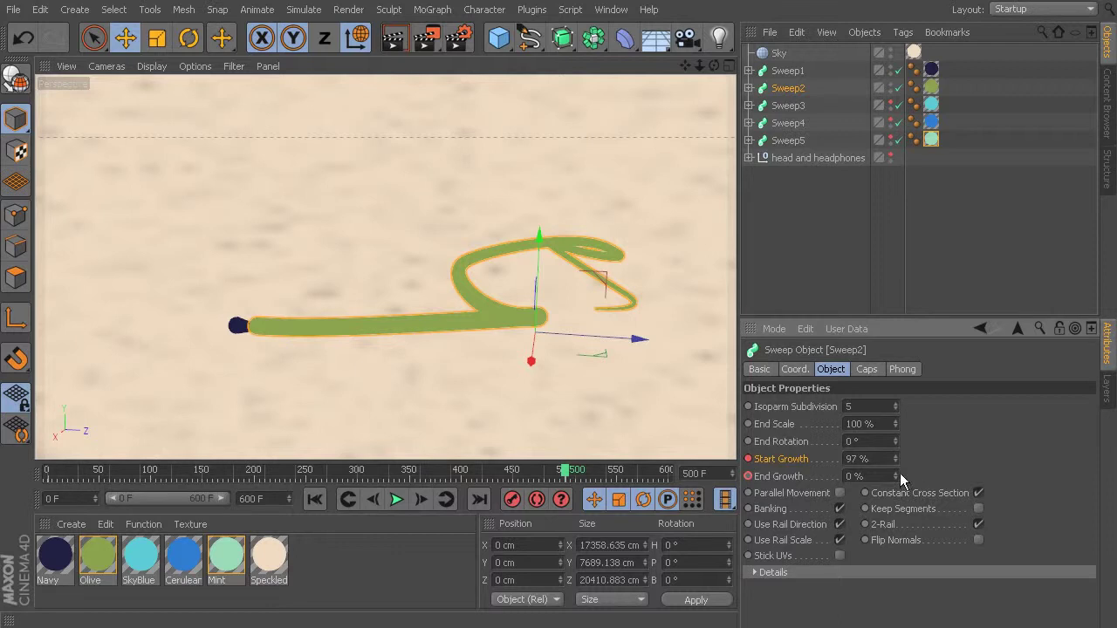
{"action": "left_click_drag", "start_coordinate": [895, 476], "coordinate": [896, 454]}
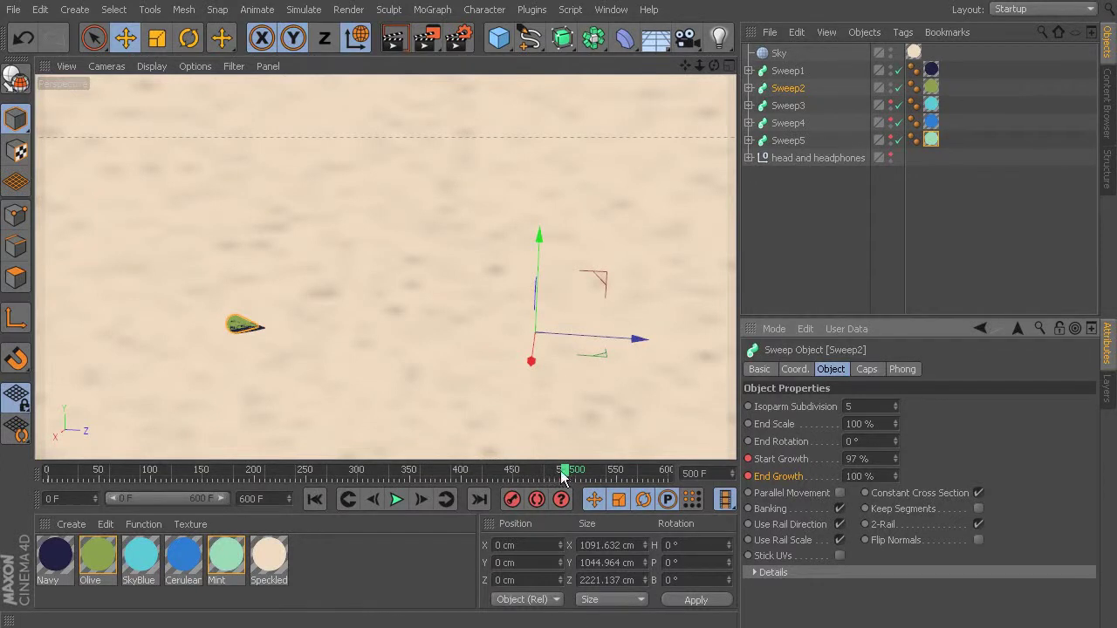
At frame 200, set Sweep2's Start Growth to 8.144% and End Growth to 43.2%, and keyframe both
{"action": "left_click_drag", "start_coordinate": [567, 476], "coordinate": [254, 487]}
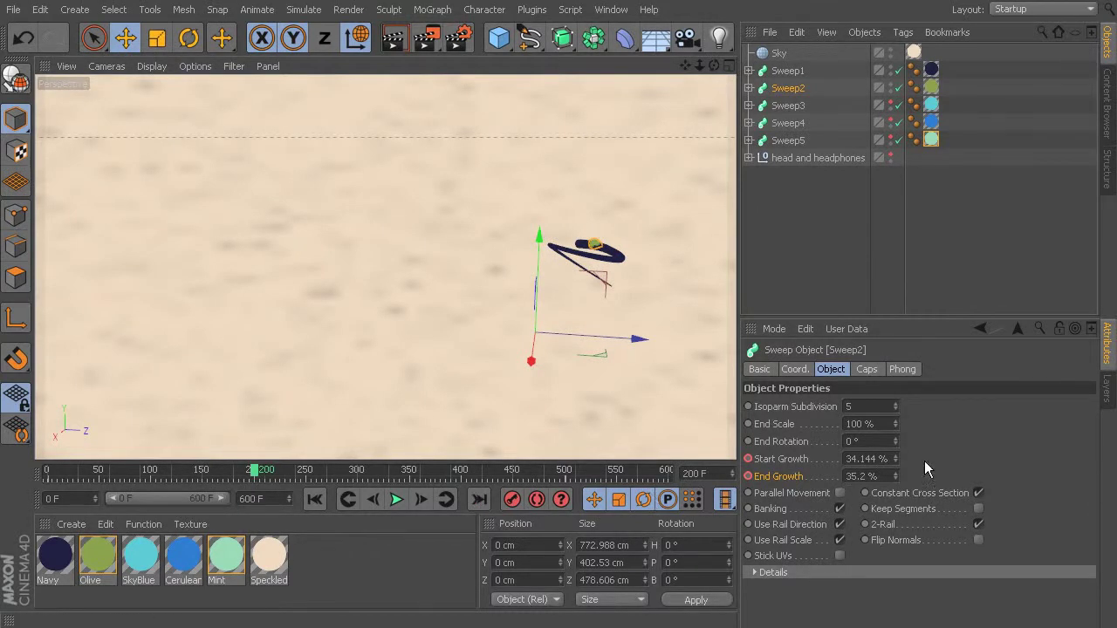
{"action": "left_click_drag", "start_coordinate": [894, 458], "coordinate": [895, 506]}
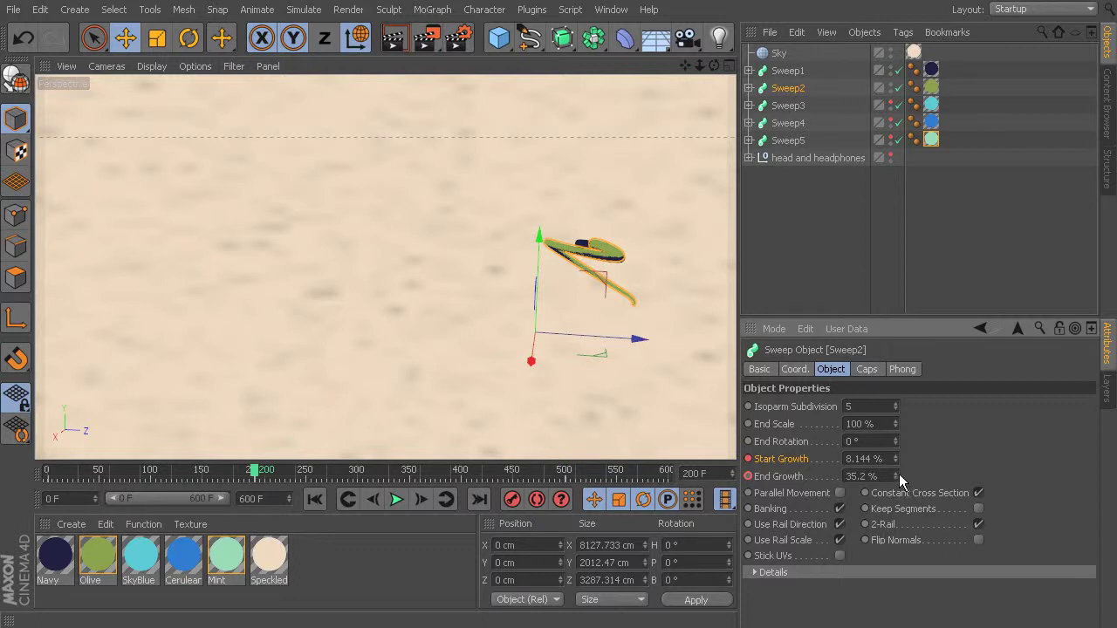
{"action": "left_click_drag", "start_coordinate": [897, 473], "coordinate": [920, 474]}
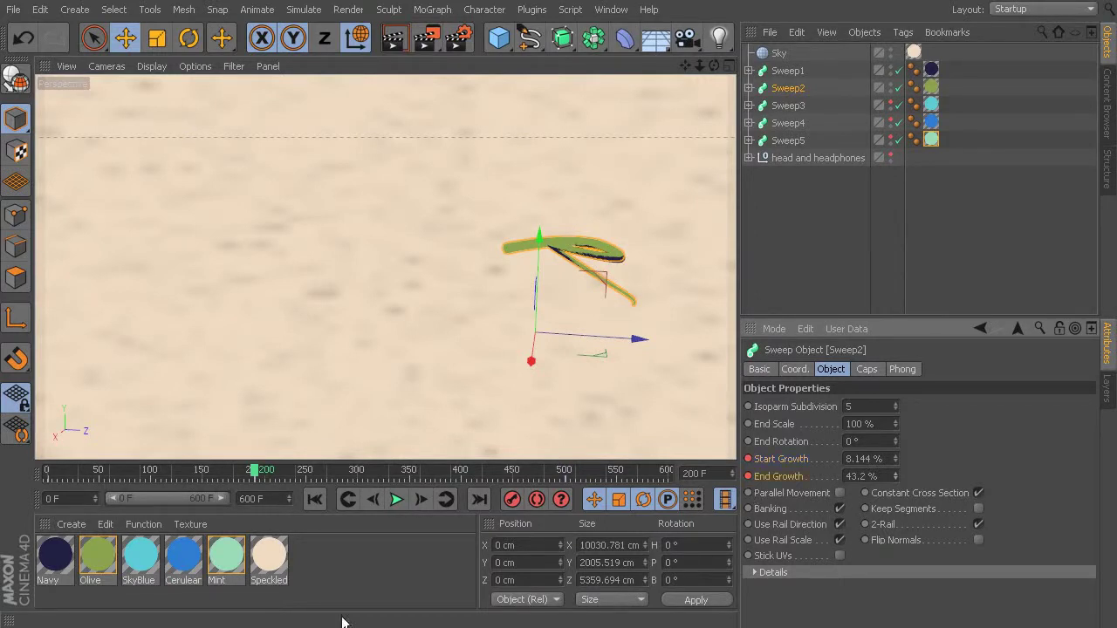
At frame 349, lower Sweep2's Start Growth to 57.153% and End Growth to 73.173%, and keyframe both
{"action": "left_click_drag", "start_coordinate": [260, 482], "coordinate": [408, 476]}
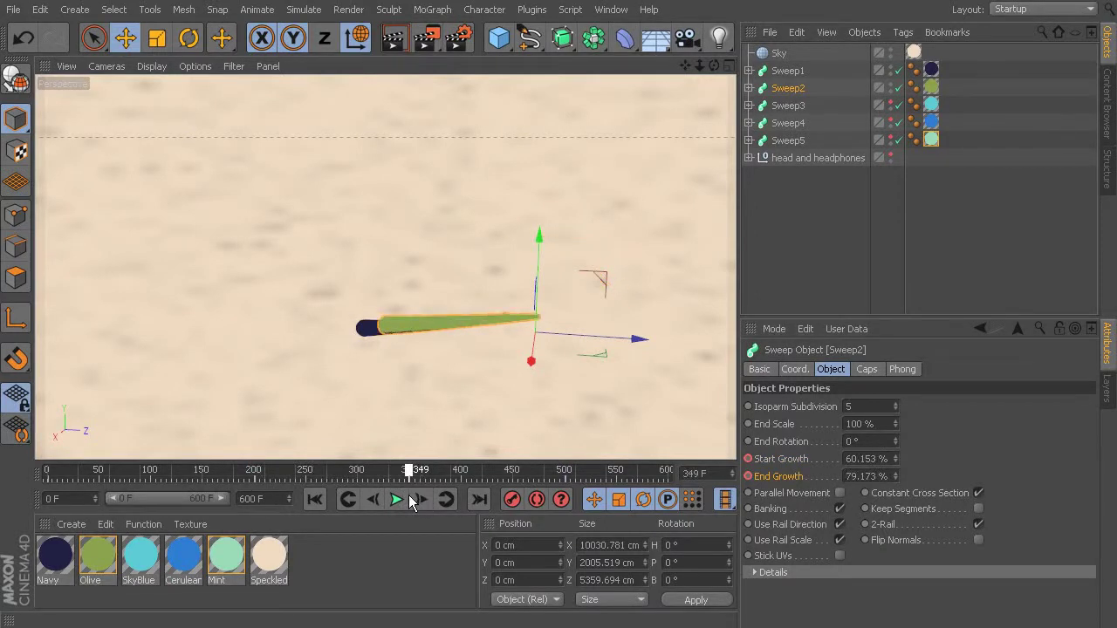
{"action": "mouse_move", "coordinate": [895, 477]}
{"action": "left_mouse_down"}
{"action": "mouse_move", "coordinate": [894, 486]}
{"action": "mouse_move", "coordinate": [894, 450]}
{"action": "mouse_move", "coordinate": [893, 461]}
{"action": "left_mouse_up"}
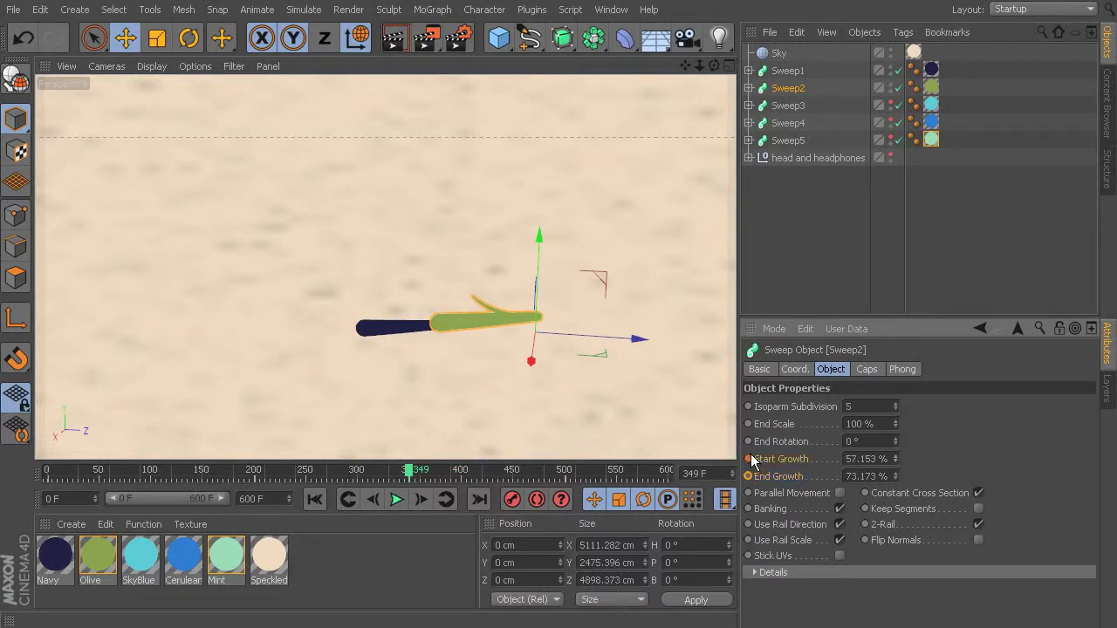
{"action": "left_click_drag", "start_coordinate": [410, 476], "coordinate": [315, 561]}
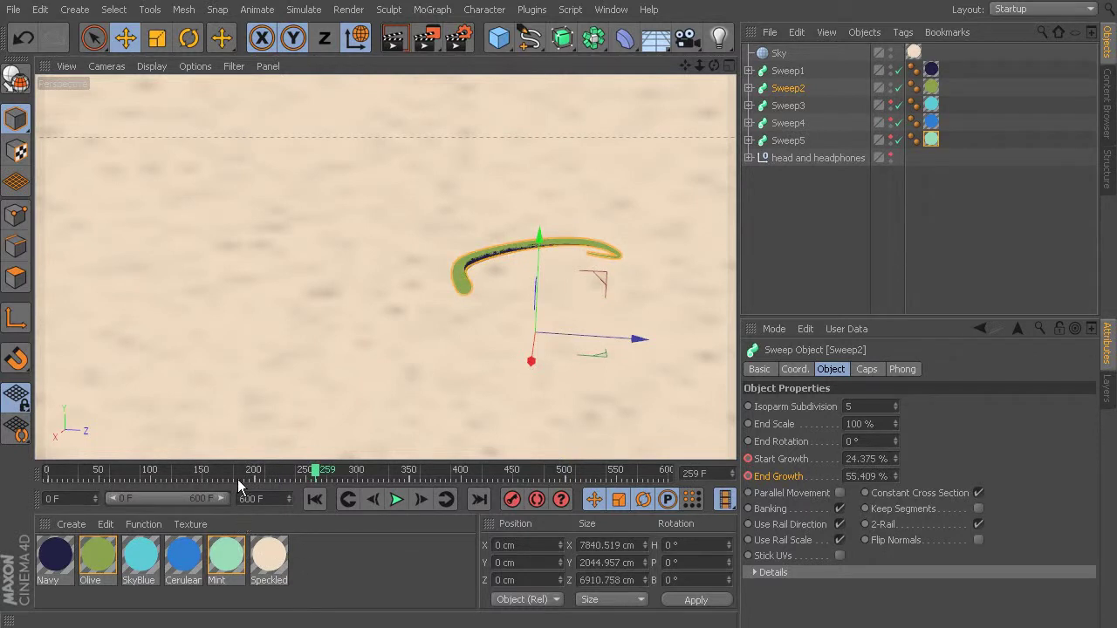
Shift Sweep2's two middle sets of growth keyframes about 70 frames later on the timeline, and preview the animation
{"action": "key", "text": "ctrl+a"}
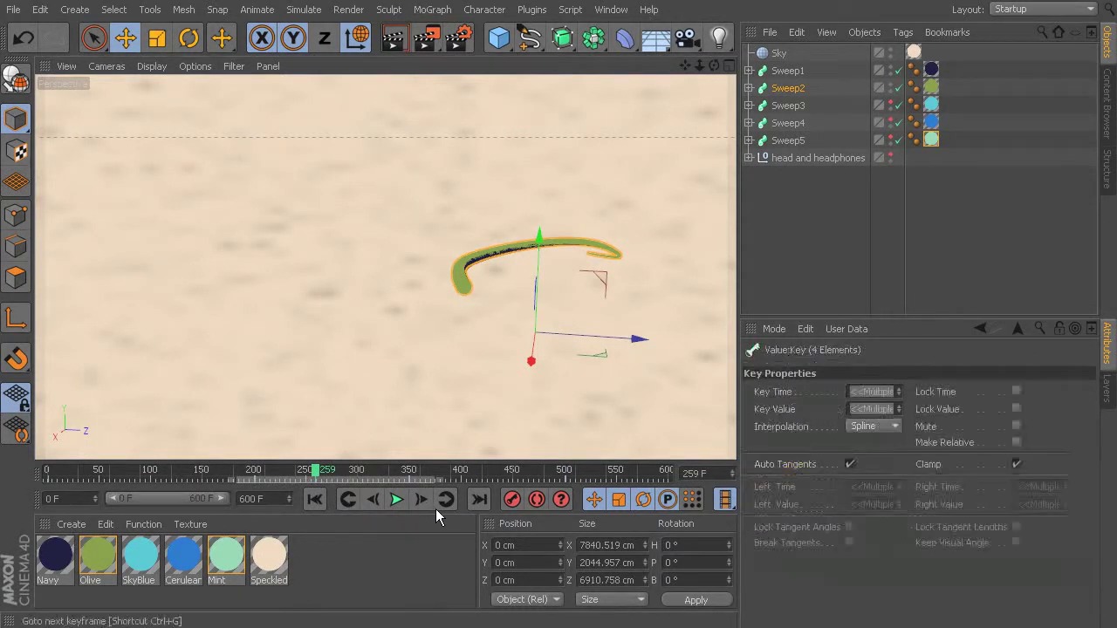
{"action": "left_click_drag", "start_coordinate": [356, 483], "coordinate": [428, 496]}
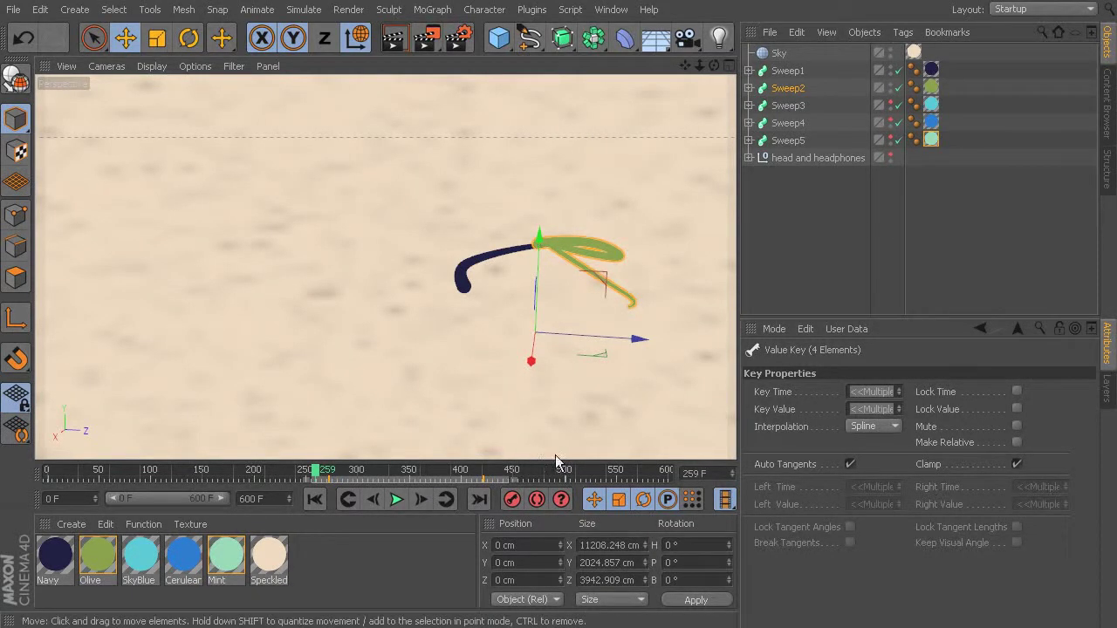
{"action": "left_click_drag", "start_coordinate": [315, 476], "coordinate": [397, 496]}
{"action": "left_click", "coordinate": [397, 498]}
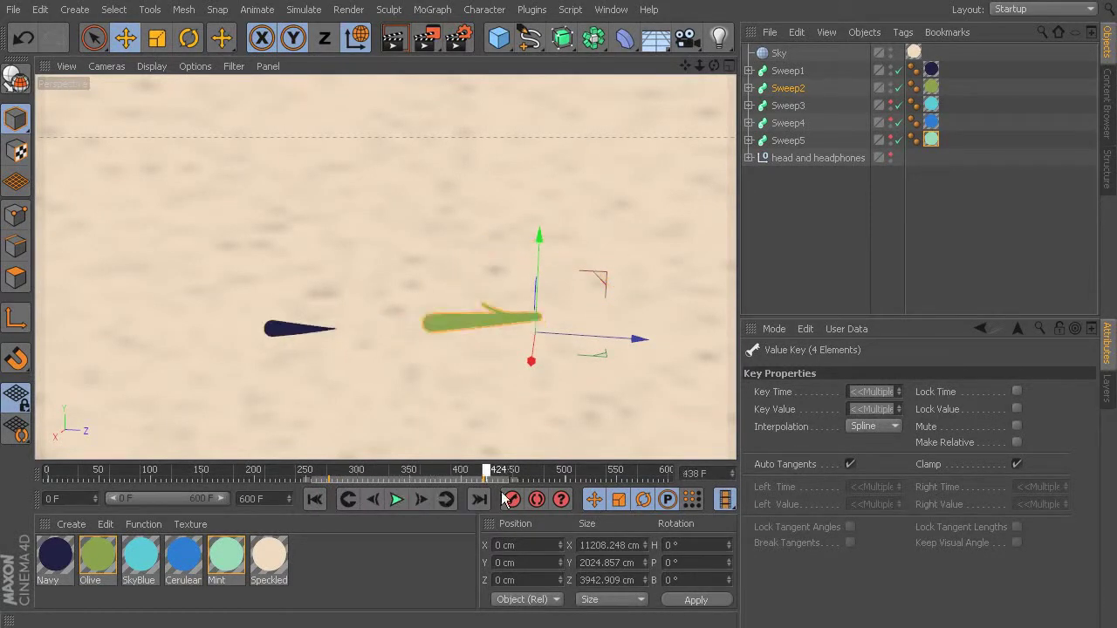
{"action": "mouse_move", "coordinate": [390, 499]}
{"action": "left_mouse_down"}
{"action": "mouse_move", "coordinate": [126, 494]}
{"action": "mouse_move", "coordinate": [339, 499]}
{"action": "mouse_move", "coordinate": [211, 497]}
{"action": "left_mouse_up"}
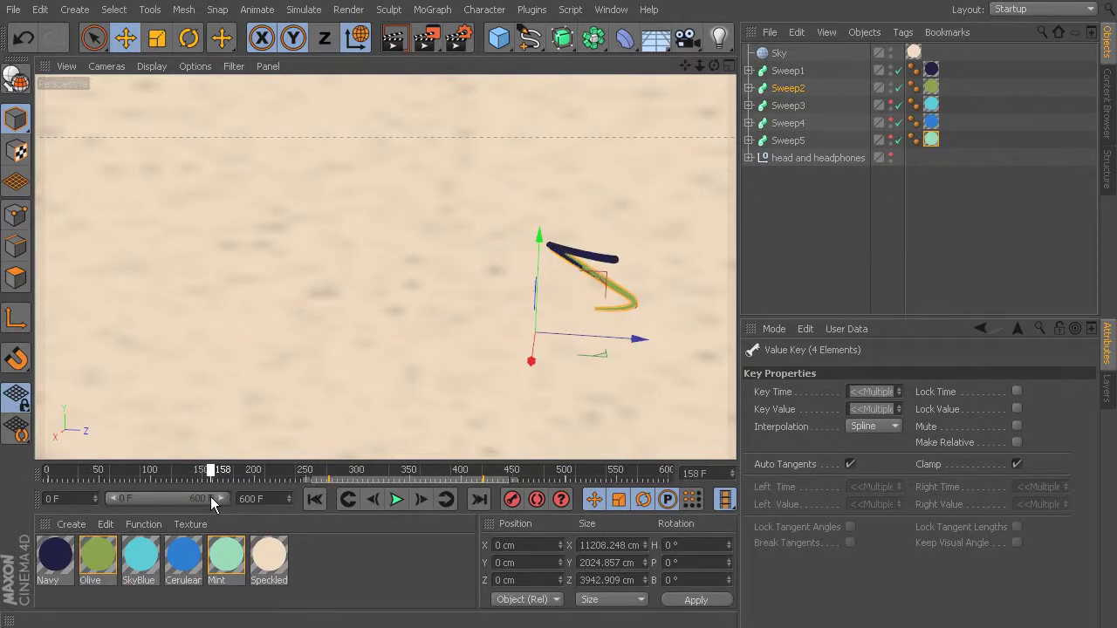
Reduce the radius of Sweep1's end fillet cap to about 259 cm
{"action": "scroll", "coordinate": [611, 262], "scroll_direction": "up", "scroll_amount": 5}
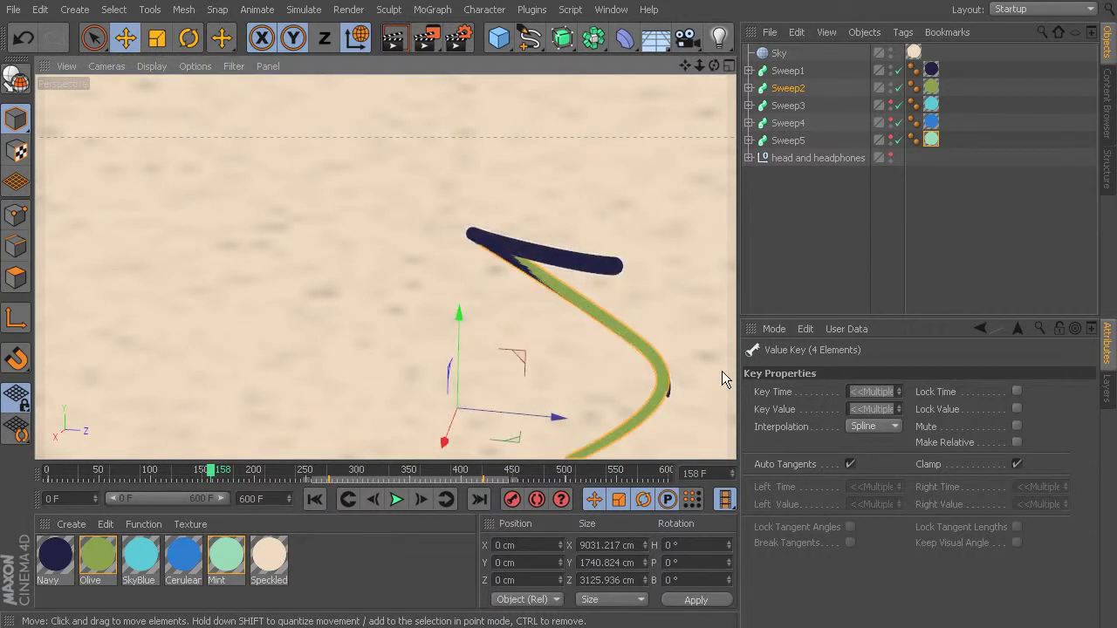
{"action": "left_click", "coordinate": [787, 71]}
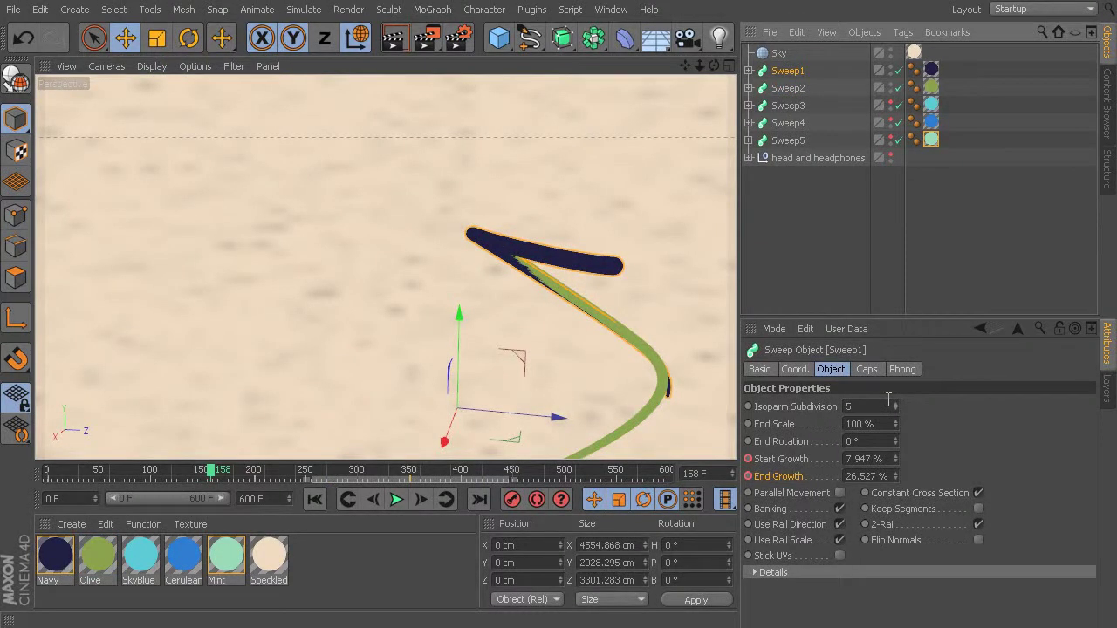
{"action": "left_click", "coordinate": [866, 370]}
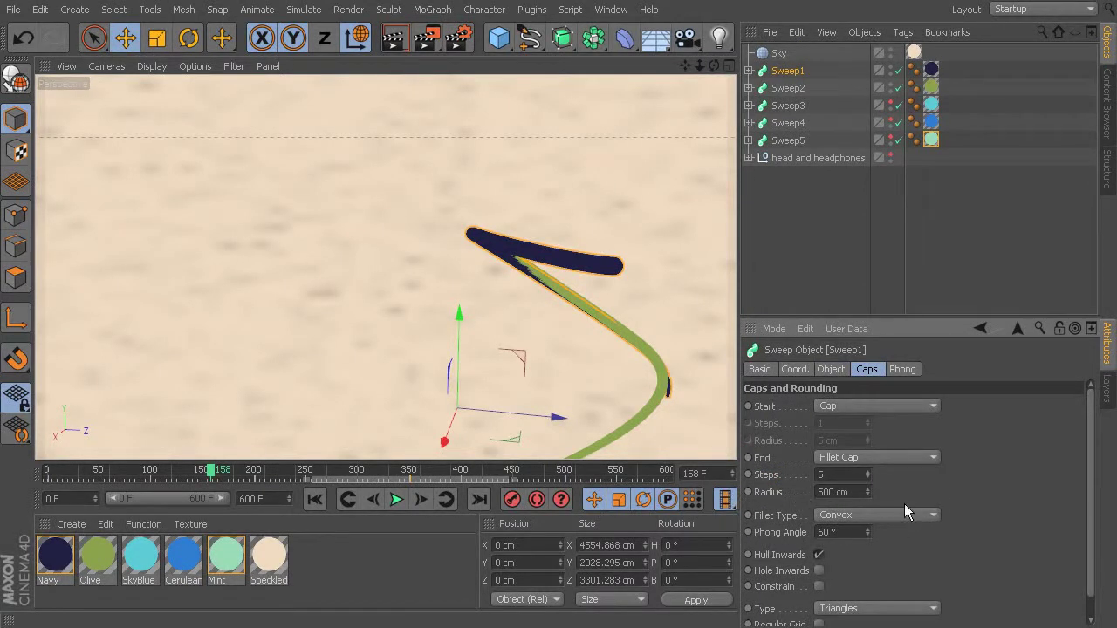
{"action": "mouse_move", "coordinate": [868, 491]}
{"action": "left_mouse_down"}
{"action": "mouse_move", "coordinate": [821, 504]}
{"action": "mouse_move", "coordinate": [869, 494]}
{"action": "left_mouse_up"}
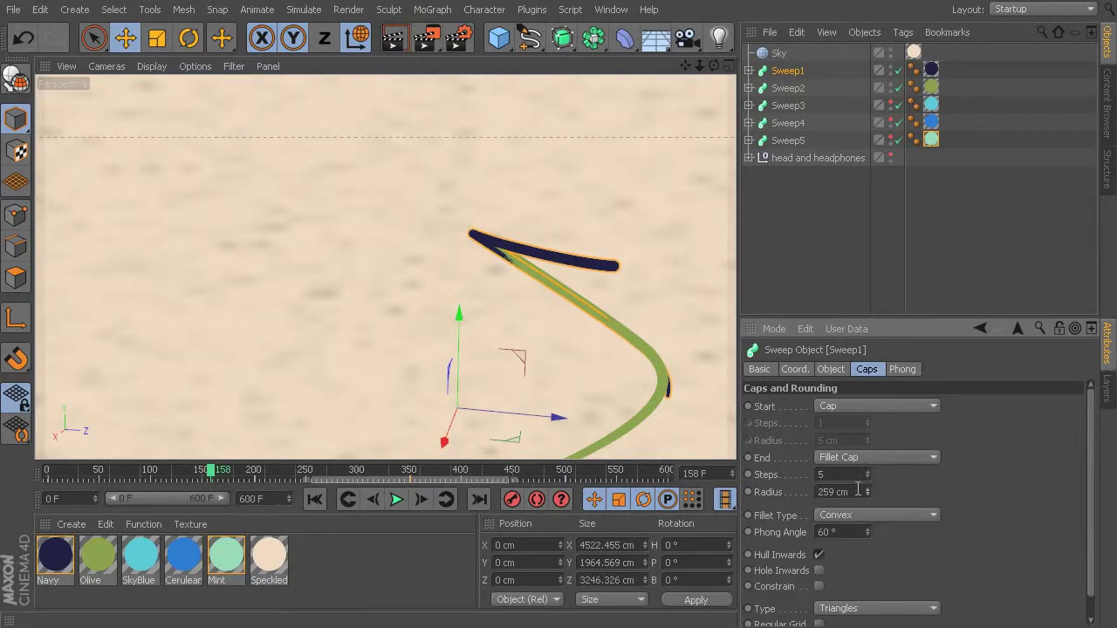
Set the end fillet cap radius to 250 cm on Sweep2 and 300 cm on Sweep3
{"action": "left_click", "coordinate": [788, 88]}
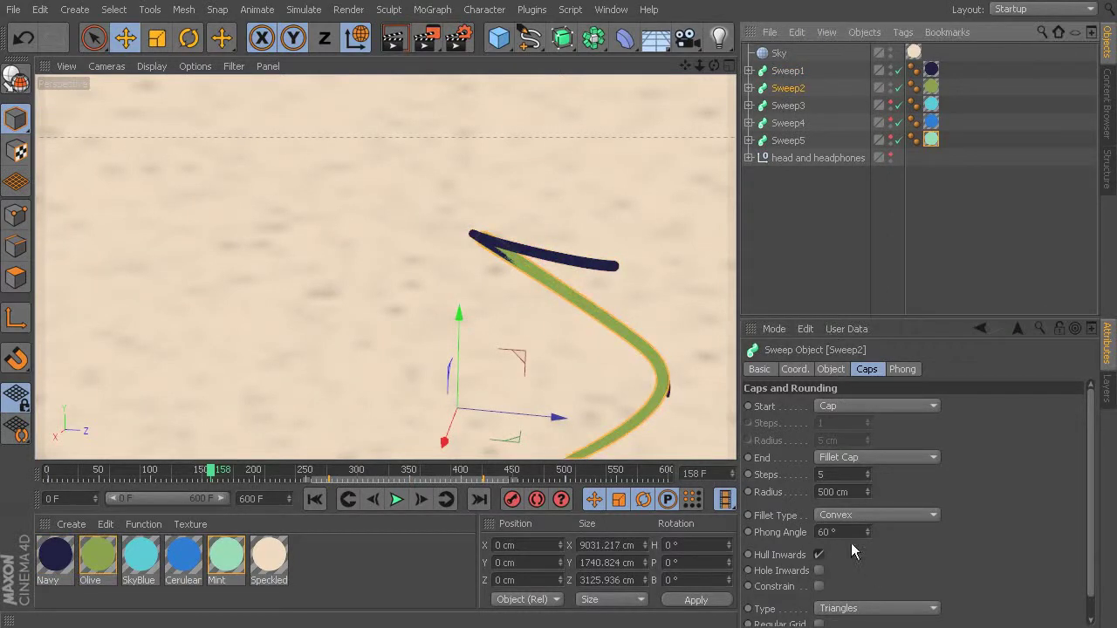
{"action": "left_click", "coordinate": [836, 492]}
{"action": "type", "text": "250"}
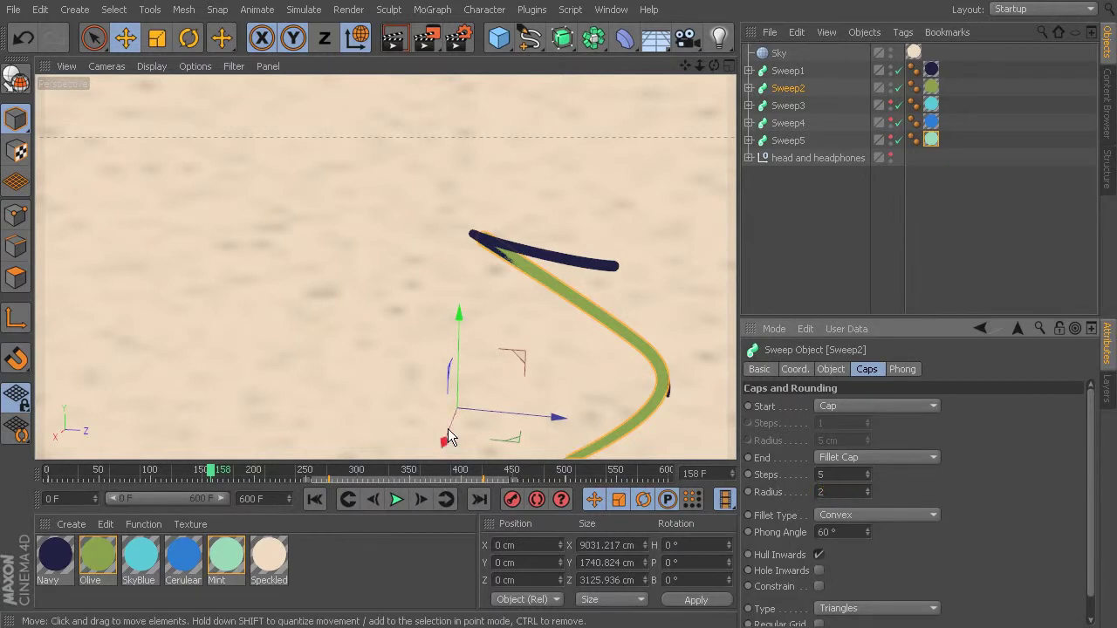
{"action": "left_click", "coordinate": [786, 106]}
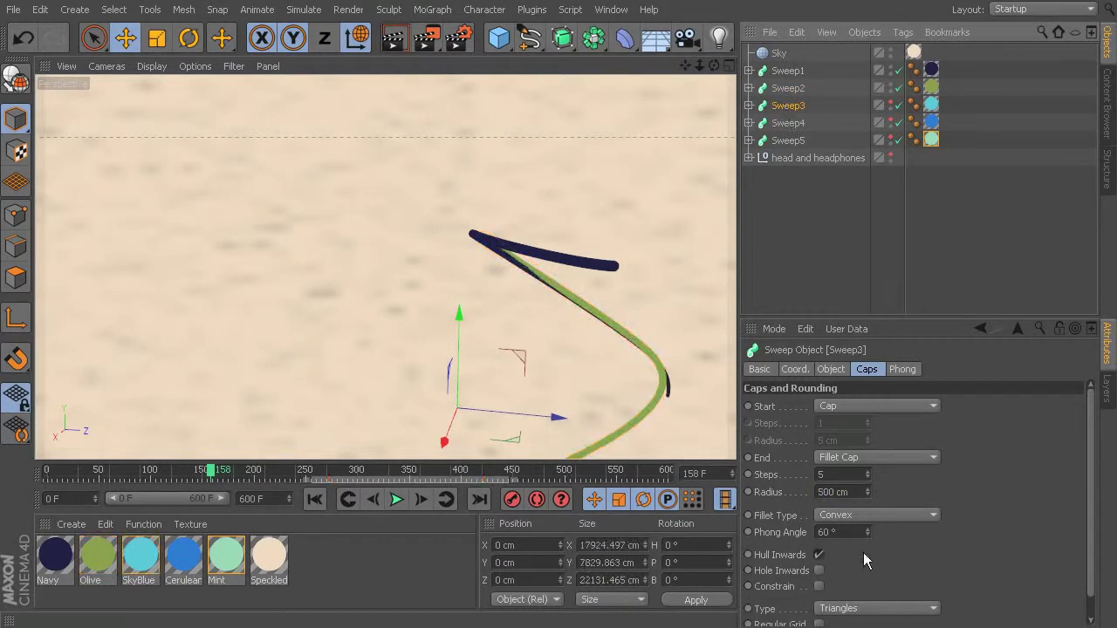
{"action": "left_click", "coordinate": [854, 492]}
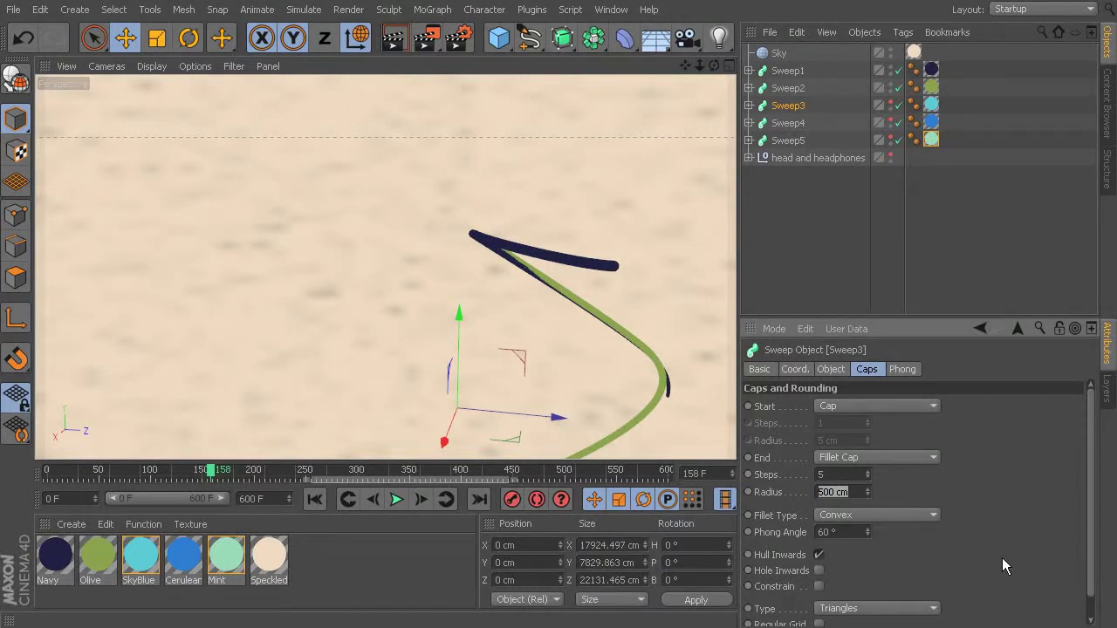
{"action": "type", "text": "300"}
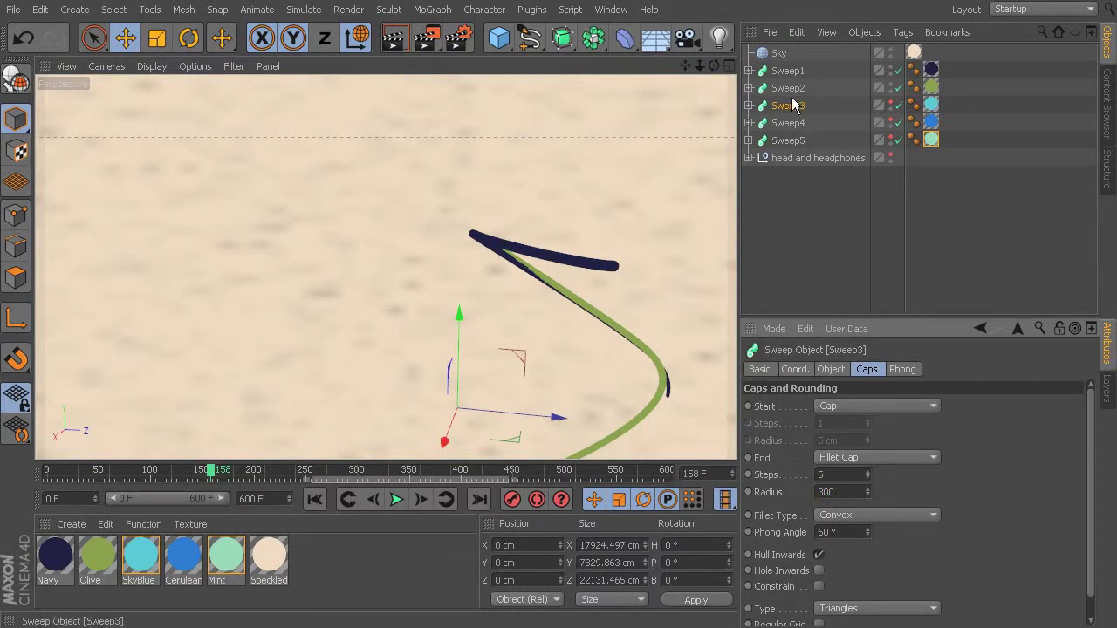
Set the end fillet cap radius to 250 cm on Sweep4 and 280 cm on Sweep5
{"action": "left_click", "coordinate": [790, 124]}
{"action": "double_click", "coordinate": [855, 492]}
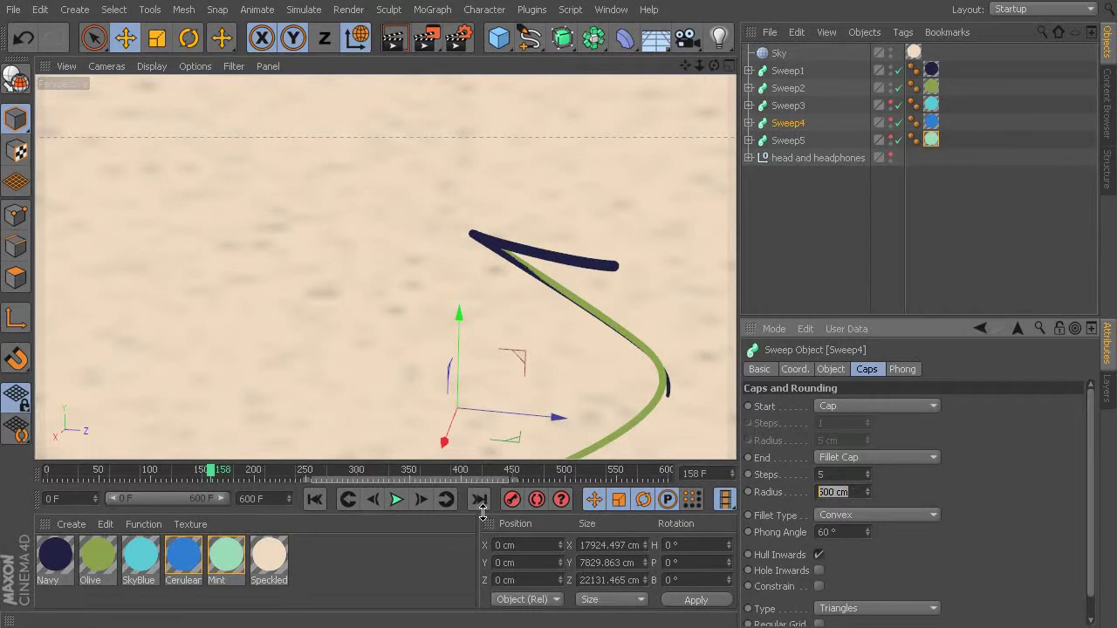
{"action": "type", "text": "250"}
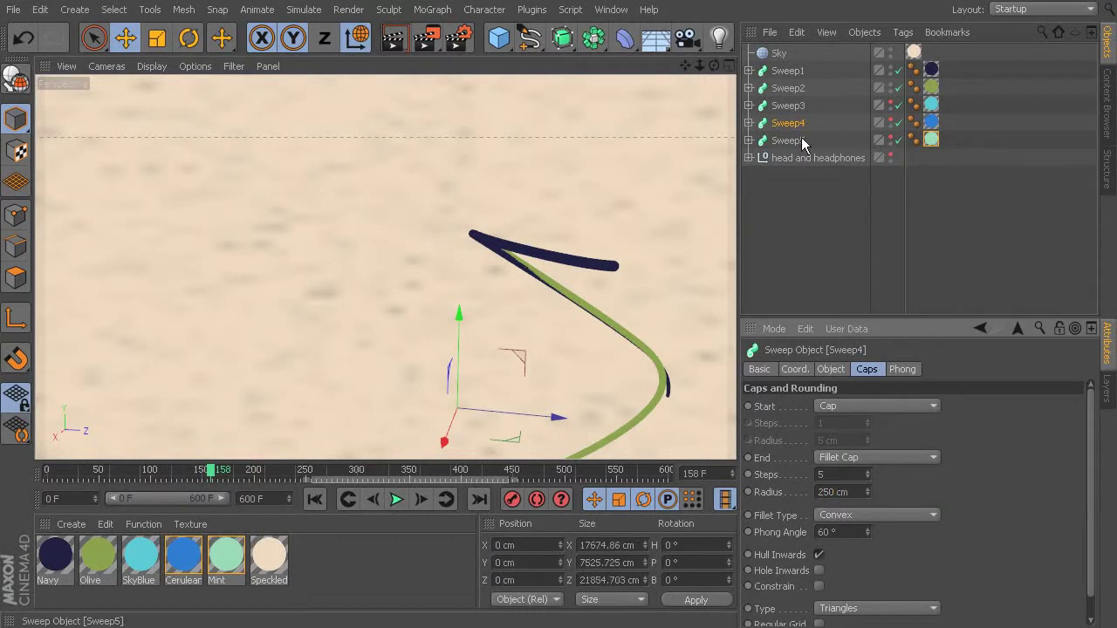
{"action": "left_click", "coordinate": [799, 139]}
{"action": "double_click", "coordinate": [851, 492]}
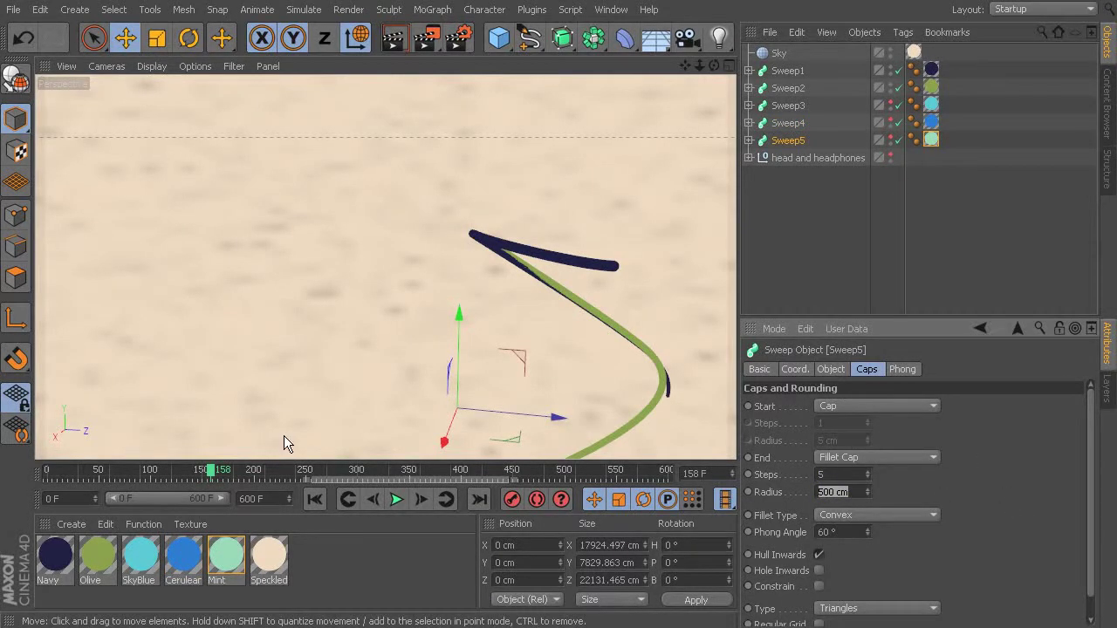
{"action": "type", "text": "280"}
{"action": "key", "text": "Return"}
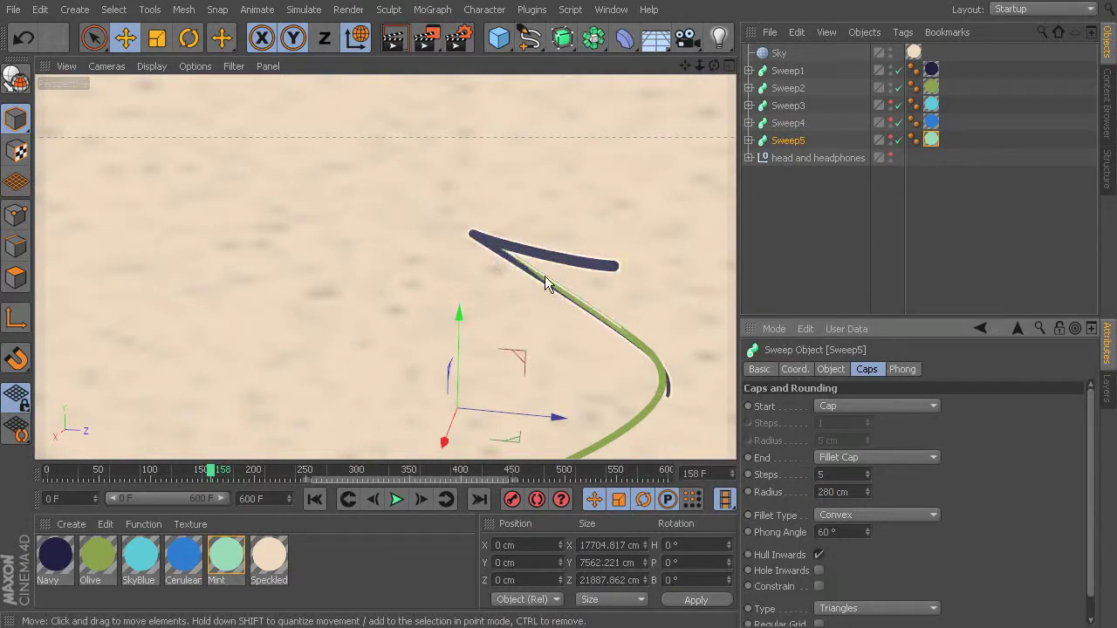
Expand Sweep1 through Sweep5 to show their child objects, and select Spline1
{"action": "left_click", "coordinate": [749, 71]}
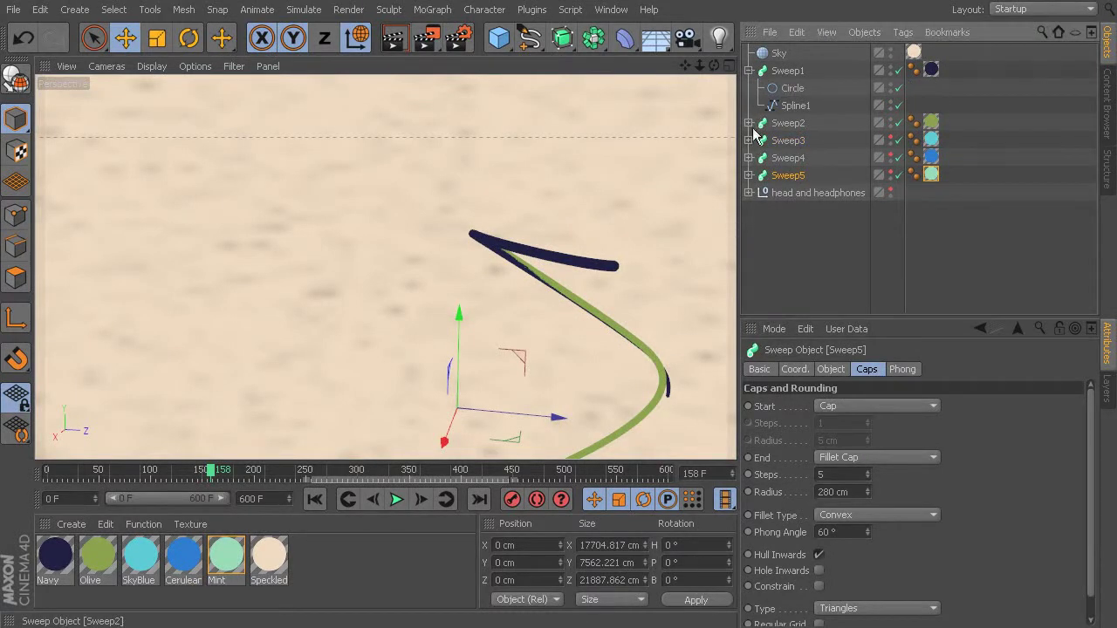
{"action": "left_click", "coordinate": [749, 123]}
{"action": "left_click", "coordinate": [749, 175]}
{"action": "left_click", "coordinate": [746, 238]}
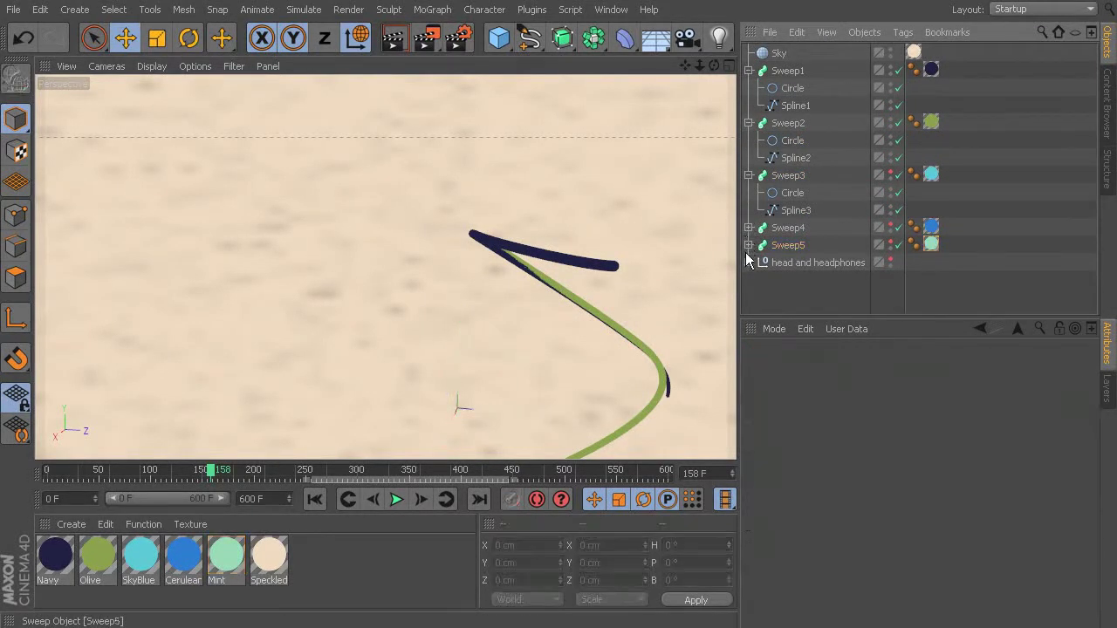
{"action": "left_click", "coordinate": [748, 228]}
{"action": "left_click", "coordinate": [749, 280]}
{"action": "left_click", "coordinate": [795, 106]}
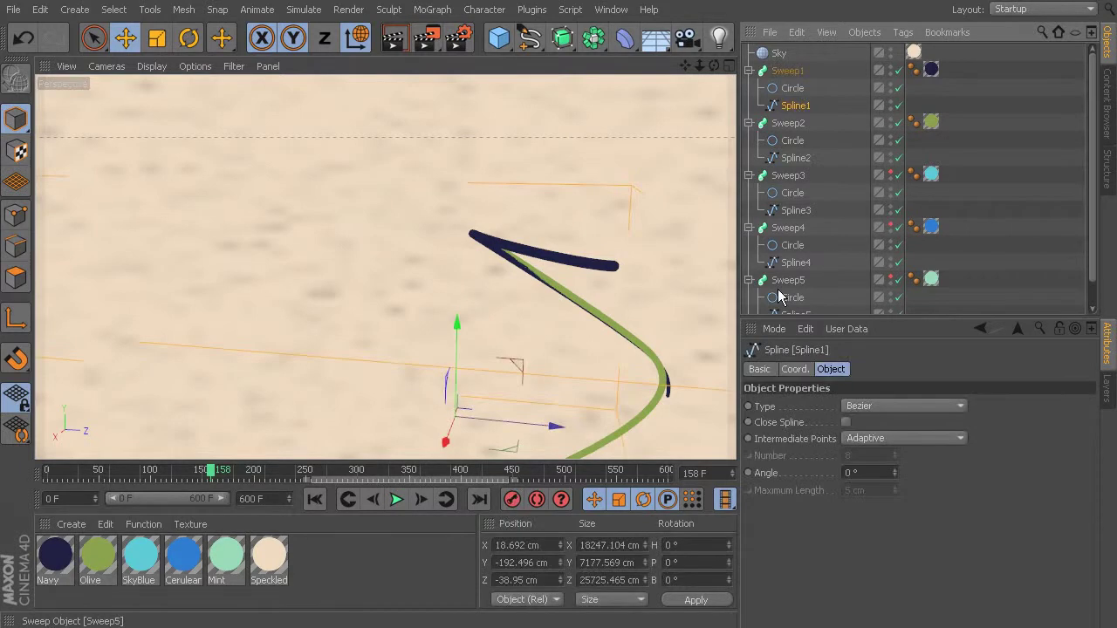
Make Sweep3, Sweep4 and Sweep5 visible in the viewport again
{"action": "left_click_drag", "start_coordinate": [645, 316], "coordinate": [664, 236], "text": "alt"}
{"action": "left_click", "coordinate": [890, 175]}
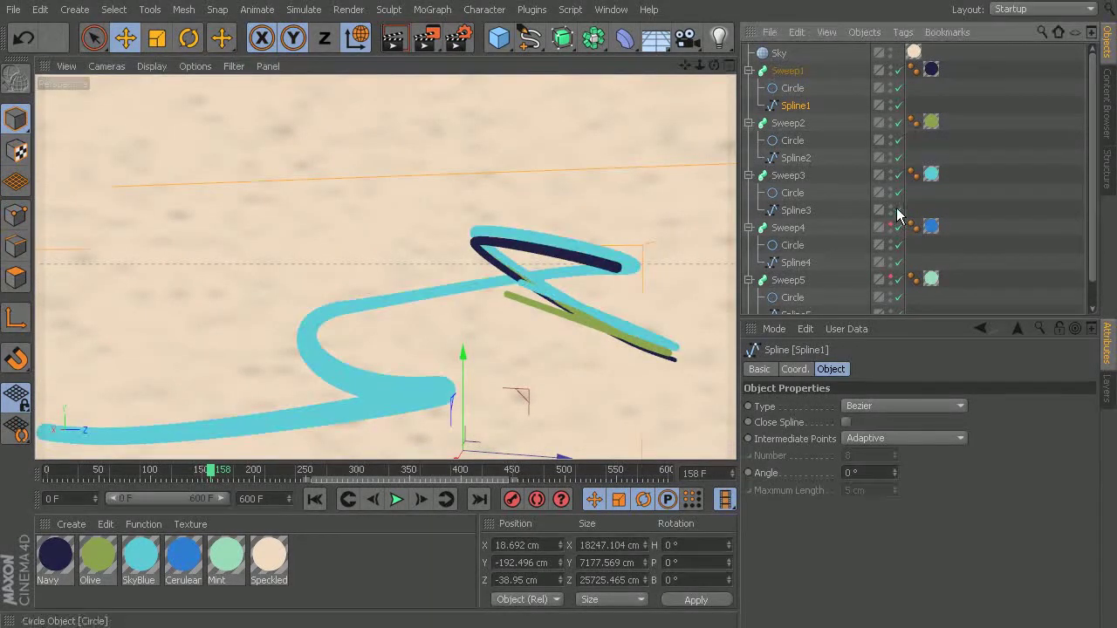
{"action": "left_click", "coordinate": [890, 227]}
{"action": "left_click", "coordinate": [891, 280]}
Compare the stripes at frame 46 with the head and headphones shown briefly, and hide that model again
{"action": "scroll", "coordinate": [873, 297], "scroll_direction": "down", "scroll_amount": 1}
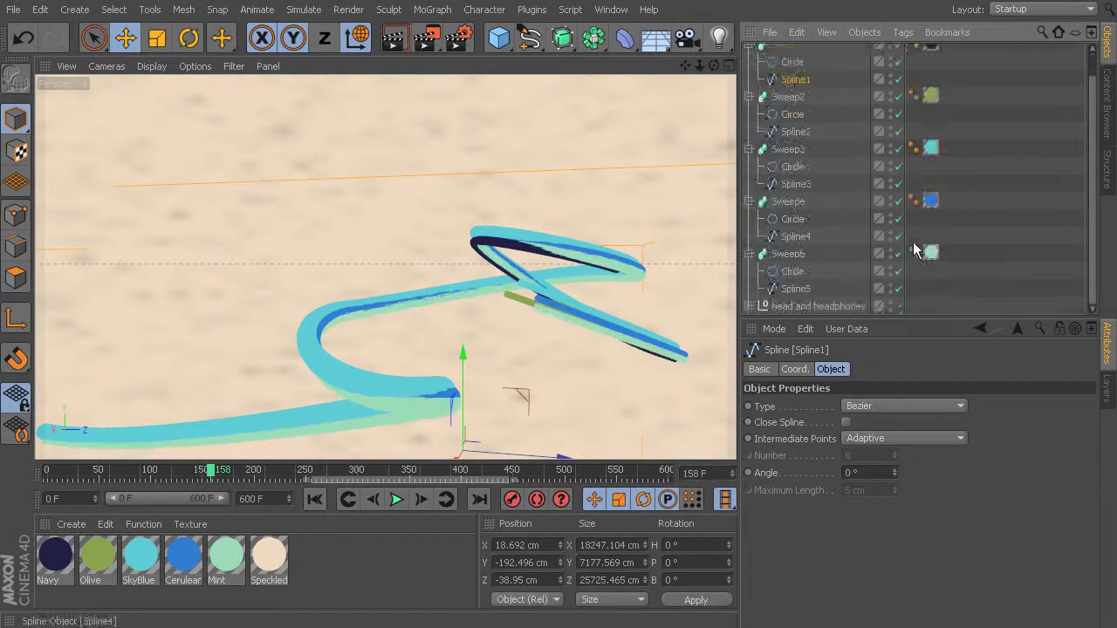
{"action": "left_click", "coordinate": [889, 305]}
{"action": "left_click_drag", "start_coordinate": [208, 471], "coordinate": [93, 472]}
{"action": "left_click_drag", "start_coordinate": [385, 366], "coordinate": [868, 288], "text": "alt"}
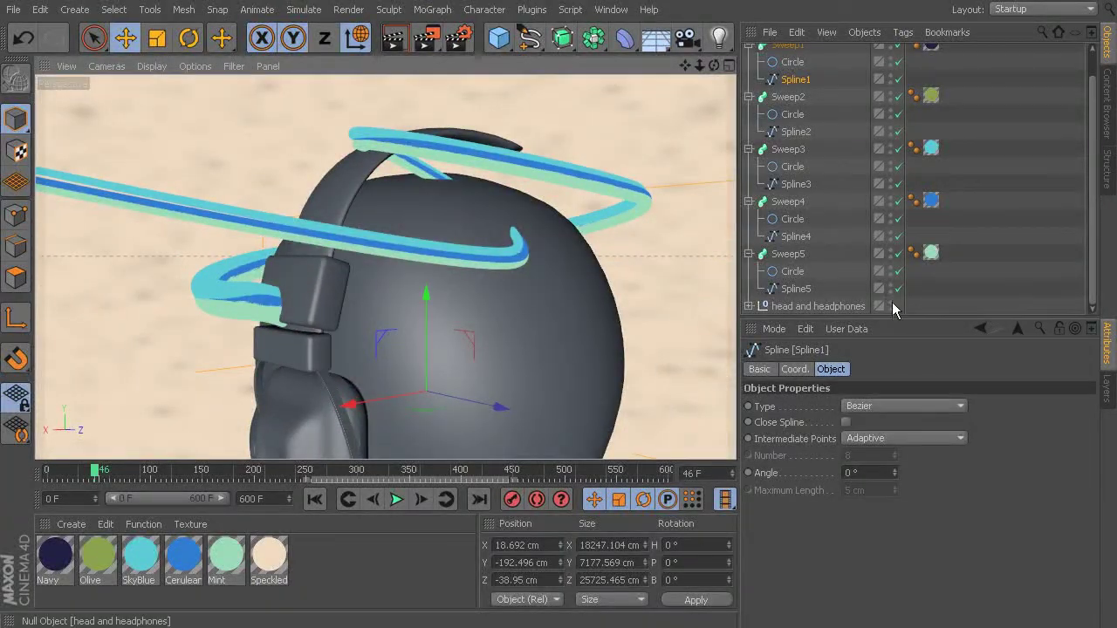
{"action": "left_click", "coordinate": [889, 305]}
{"action": "mouse_move", "coordinate": [559, 249]}
{"action": "left_mouse_down", "text": "alt"}
{"action": "mouse_move", "coordinate": [621, 265]}
{"action": "mouse_move", "coordinate": [389, 210]}
{"action": "mouse_move", "coordinate": [414, 244]}
{"action": "mouse_move", "coordinate": [394, 248]}
{"action": "mouse_move", "coordinate": [407, 242]}
{"action": "mouse_move", "coordinate": [456, 287]}
{"action": "mouse_move", "coordinate": [498, 298]}
{"action": "mouse_move", "coordinate": [416, 274]}
{"action": "mouse_move", "coordinate": [471, 297]}
{"action": "mouse_move", "coordinate": [180, 316]}
{"action": "mouse_move", "coordinate": [456, 316]}
{"action": "mouse_move", "coordinate": [431, 294]}
{"action": "mouse_move", "coordinate": [560, 231]}
{"action": "left_mouse_up", "text": "alt"}
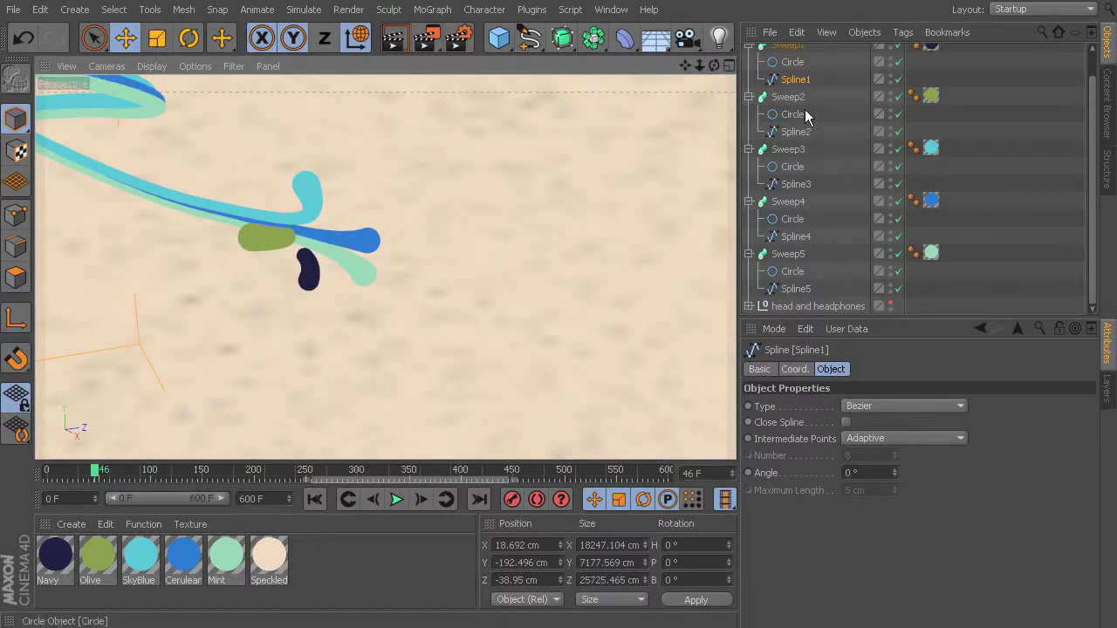
Move Spline1 to about -386 cm in Y and -187 cm in Z, and shift Spline2 toward negative Z
{"action": "left_click", "coordinate": [789, 80]}
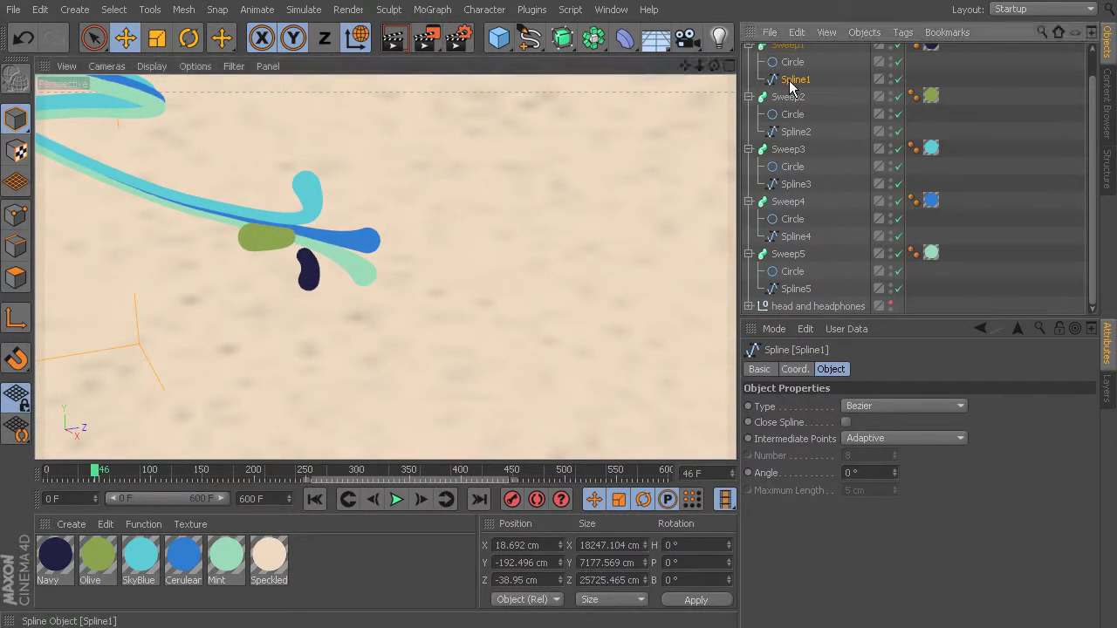
{"action": "left_click_drag", "start_coordinate": [282, 195], "coordinate": [267, 255], "text": "alt"}
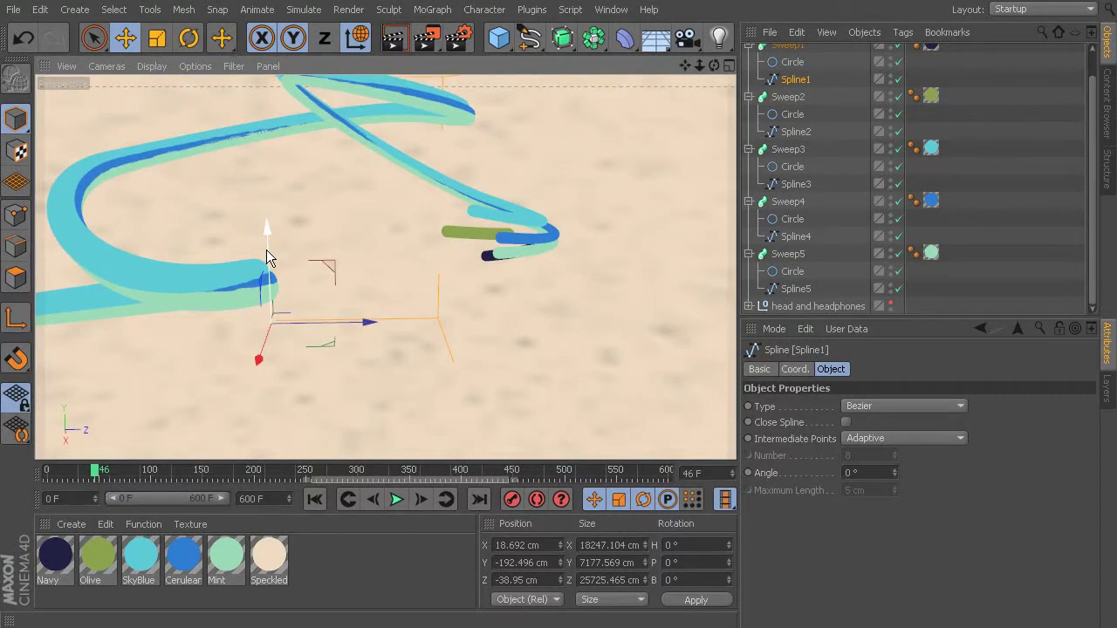
{"action": "left_click_drag", "start_coordinate": [366, 326], "coordinate": [429, 335], "text": "alt"}
{"action": "left_click_drag", "start_coordinate": [270, 318], "coordinate": [260, 318]}
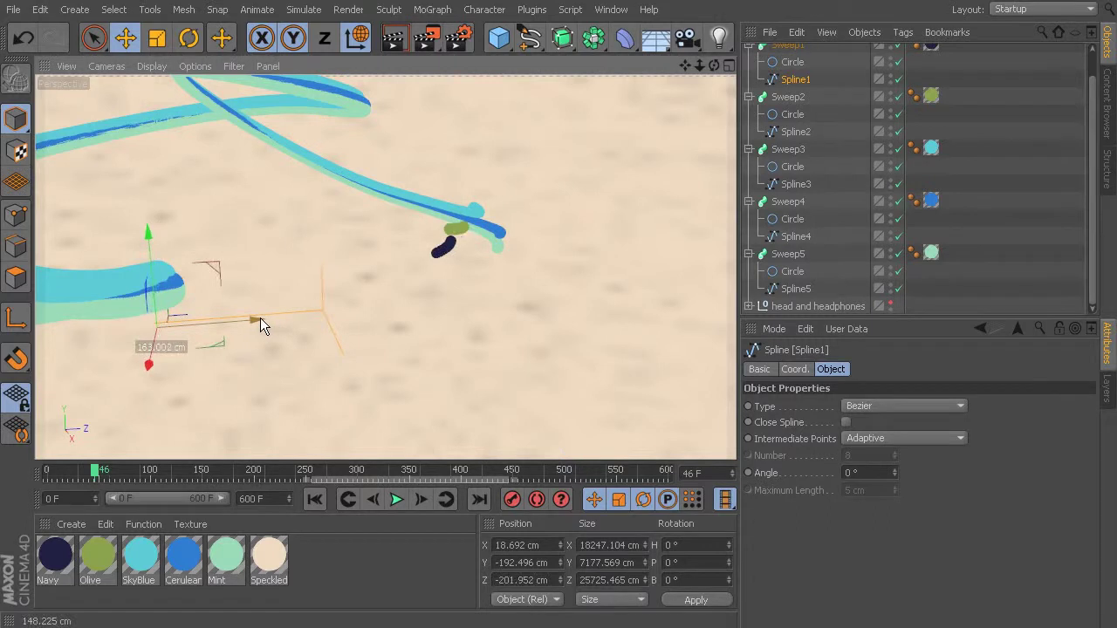
{"action": "left_click_drag", "start_coordinate": [157, 265], "coordinate": [156, 252]}
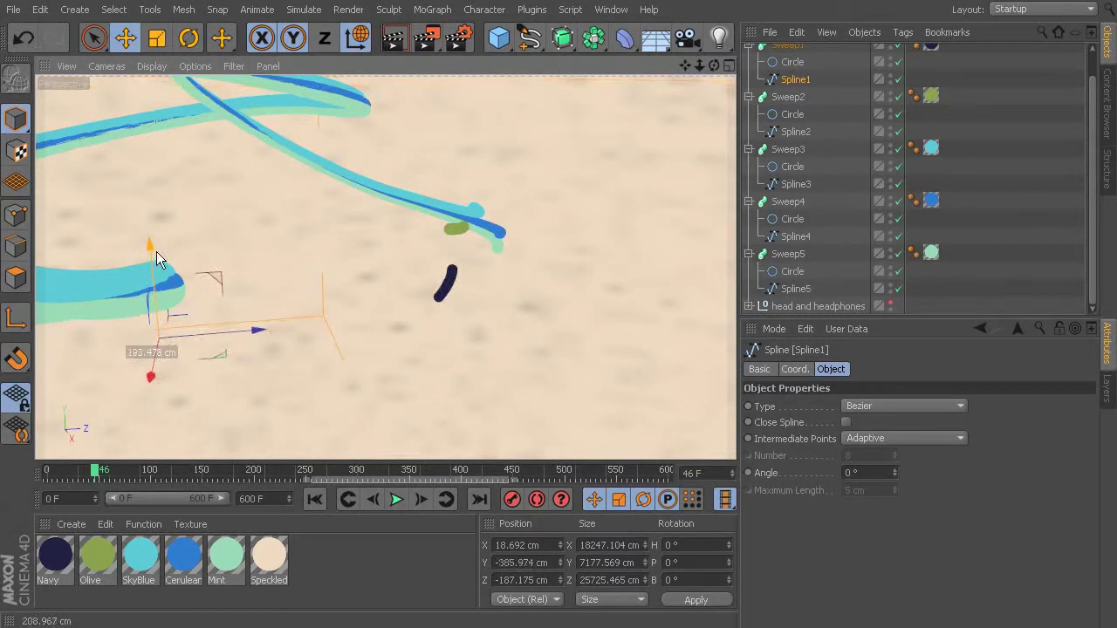
{"action": "left_click", "coordinate": [795, 132]}
{"action": "left_click_drag", "start_coordinate": [234, 315], "coordinate": [217, 315]}
Raise Spline3 and shift it toward negative Z, and raise Spline4 and shift it toward positive Z
{"action": "left_click", "coordinate": [796, 185]}
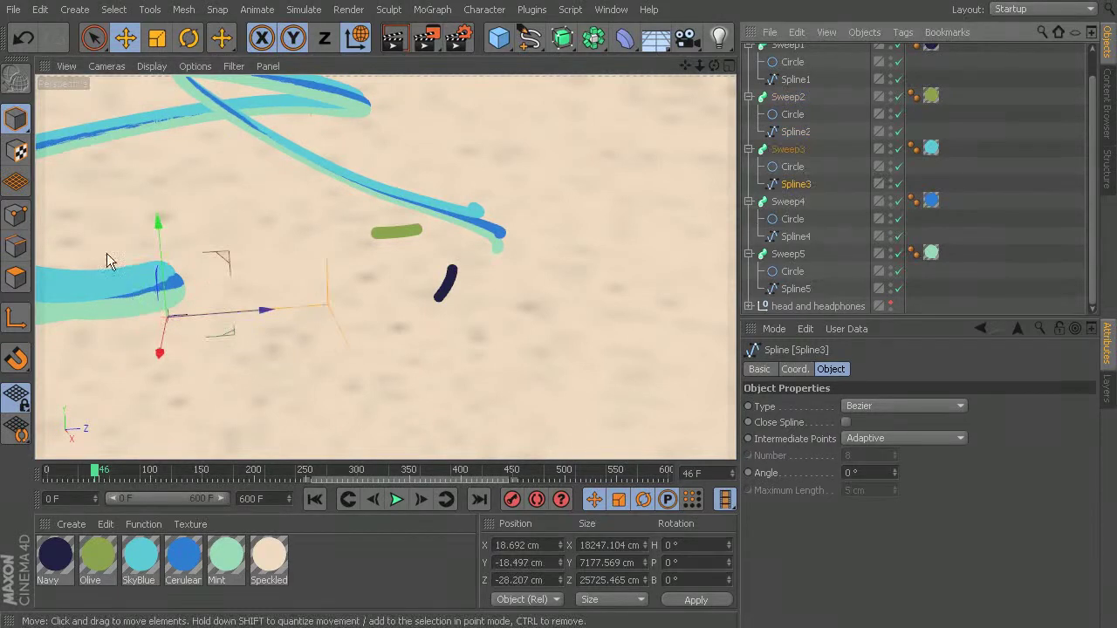
{"action": "left_click_drag", "start_coordinate": [162, 235], "coordinate": [163, 224]}
{"action": "mouse_move", "coordinate": [167, 225]}
{"action": "left_mouse_down"}
{"action": "mouse_move", "coordinate": [205, 280]}
{"action": "mouse_move", "coordinate": [233, 296]}
{"action": "mouse_move", "coordinate": [209, 296]}
{"action": "mouse_move", "coordinate": [266, 318]}
{"action": "left_mouse_up"}
{"action": "left_click", "coordinate": [795, 236]}
{"action": "mouse_move", "coordinate": [184, 261]}
{"action": "left_mouse_down"}
{"action": "mouse_move", "coordinate": [184, 239]}
{"action": "mouse_move", "coordinate": [277, 283]}
{"action": "mouse_move", "coordinate": [276, 300]}
{"action": "left_mouse_up"}
Move Spline5 to about -333 cm in Y and 336 cm in Z, and check the spacing between the stripes
{"action": "left_click", "coordinate": [789, 290]}
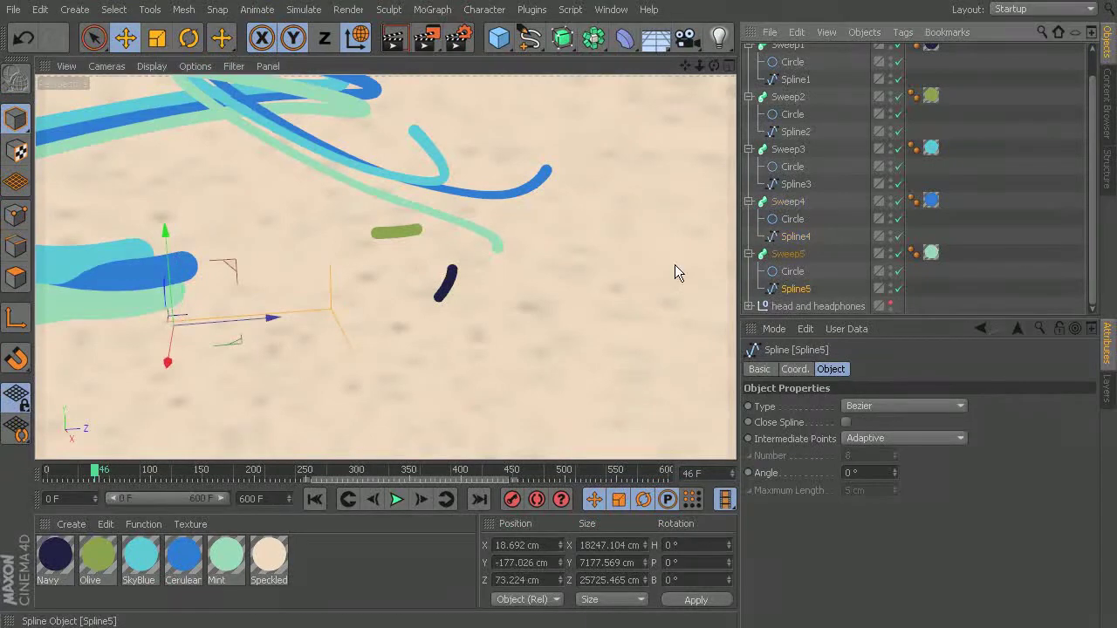
{"action": "left_click_drag", "start_coordinate": [165, 239], "coordinate": [165, 247]}
{"action": "mouse_move", "coordinate": [290, 314]}
{"action": "left_mouse_down"}
{"action": "mouse_move", "coordinate": [307, 323]}
{"action": "mouse_move", "coordinate": [289, 323]}
{"action": "left_mouse_up"}
{"action": "mouse_move", "coordinate": [631, 182]}
{"action": "left_mouse_down", "text": "alt"}
{"action": "mouse_move", "coordinate": [500, 201]}
{"action": "mouse_move", "coordinate": [326, 165]}
{"action": "mouse_move", "coordinate": [553, 182]}
{"action": "mouse_move", "coordinate": [455, 147]}
{"action": "mouse_move", "coordinate": [282, 157]}
{"action": "mouse_move", "coordinate": [443, 222]}
{"action": "mouse_move", "coordinate": [276, 197]}
{"action": "mouse_move", "coordinate": [312, 242]}
{"action": "mouse_move", "coordinate": [379, 289]}
{"action": "mouse_move", "coordinate": [638, 82]}
{"action": "mouse_move", "coordinate": [690, 180]}
{"action": "mouse_move", "coordinate": [561, 169]}
{"action": "mouse_move", "coordinate": [287, 213]}
{"action": "mouse_move", "coordinate": [299, 254]}
{"action": "mouse_move", "coordinate": [155, 257]}
{"action": "mouse_move", "coordinate": [232, 339]}
{"action": "left_mouse_up", "text": "alt"}
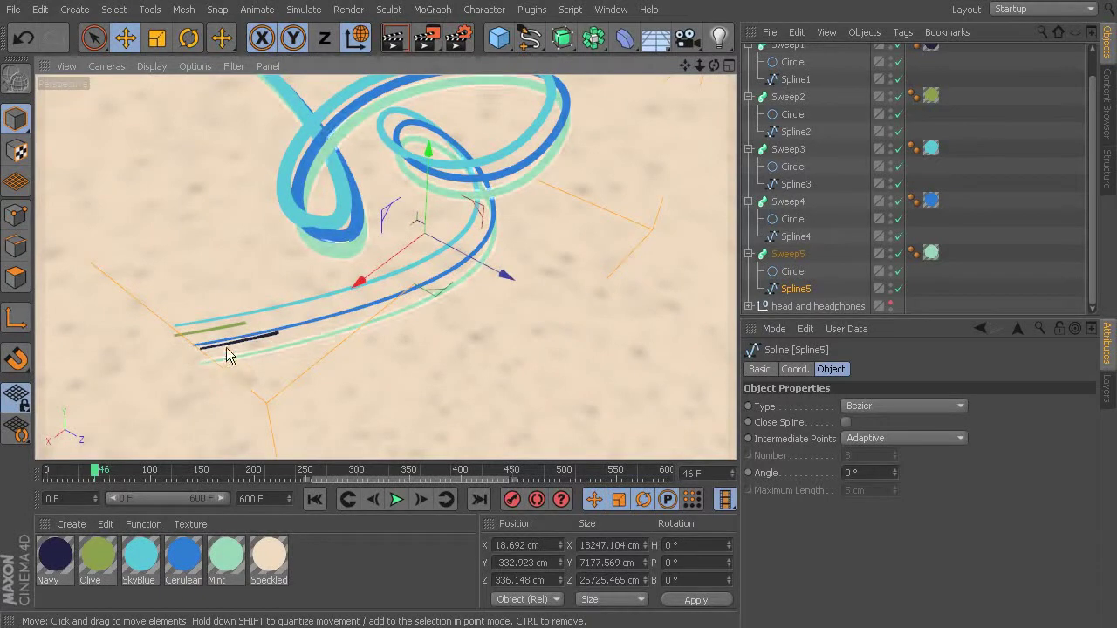
{"action": "mouse_move", "coordinate": [227, 349]}
{"action": "right_mouse_down", "text": "alt"}
{"action": "mouse_move", "coordinate": [232, 327]}
{"action": "mouse_move", "coordinate": [303, 373]}
{"action": "right_mouse_up", "text": "alt"}
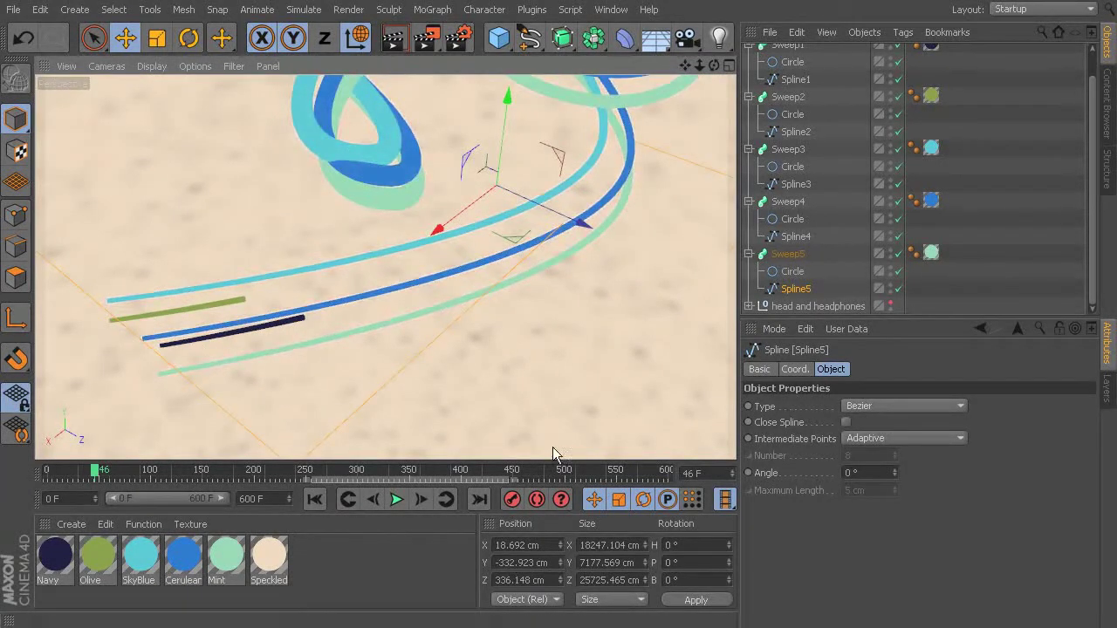
Collapse the hierarchies of Sweep1 through Sweep5 in the object list
{"action": "scroll", "coordinate": [812, 131], "scroll_direction": "up", "scroll_amount": 2}
{"action": "left_click", "coordinate": [791, 75]}
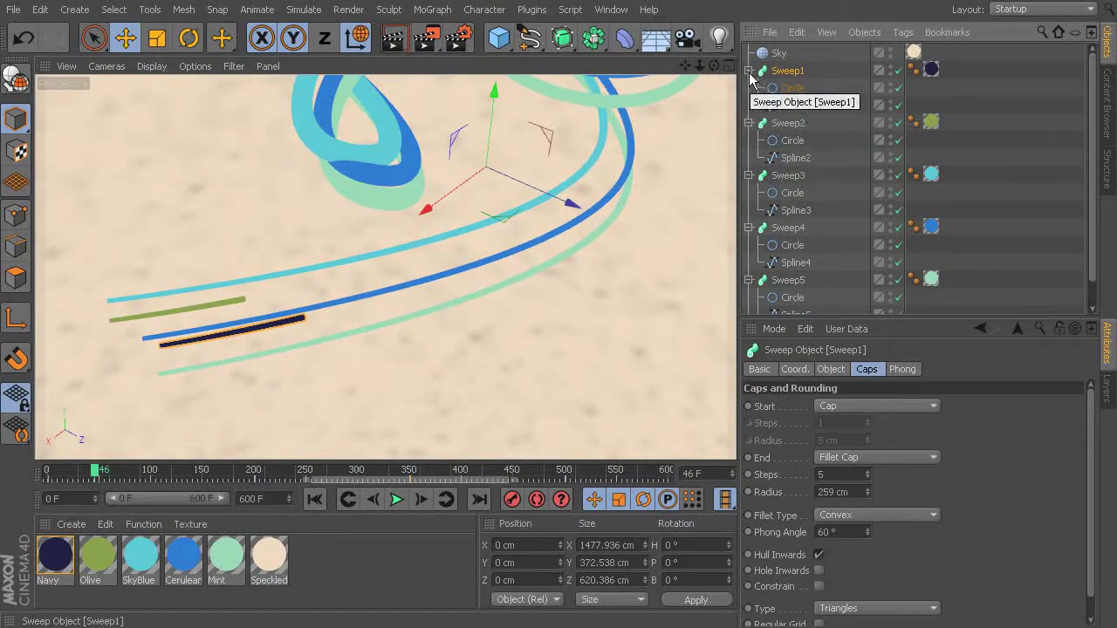
{"action": "left_click", "coordinate": [748, 71]}
{"action": "left_click", "coordinate": [748, 88]}
{"action": "left_click", "coordinate": [749, 105]}
{"action": "left_click", "coordinate": [747, 139]}
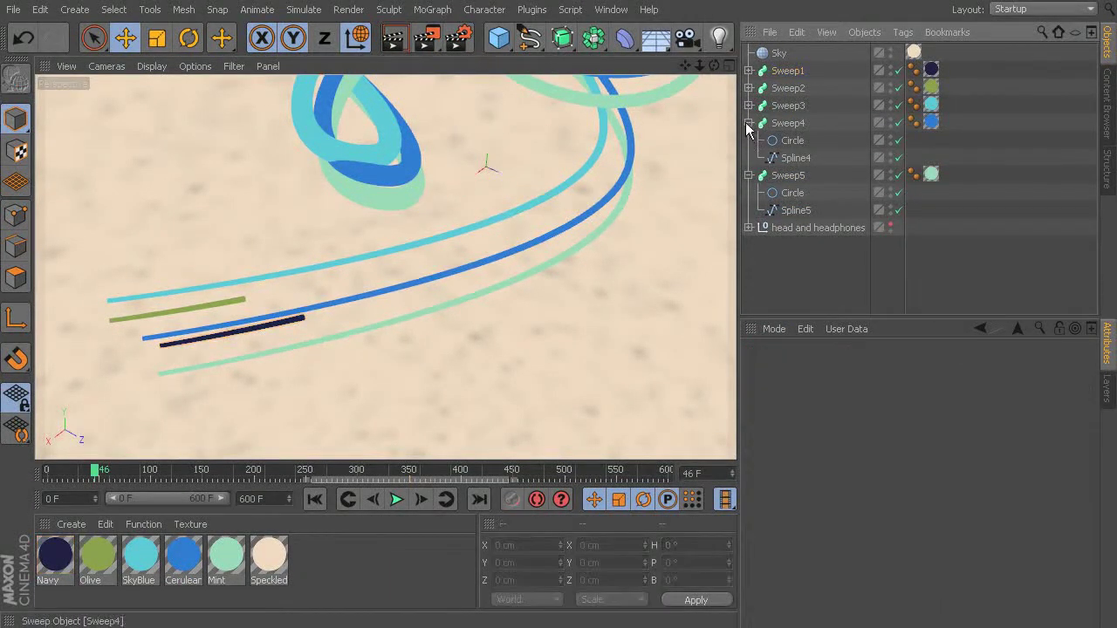
{"action": "left_click", "coordinate": [748, 123]}
{"action": "left_click", "coordinate": [749, 140]}
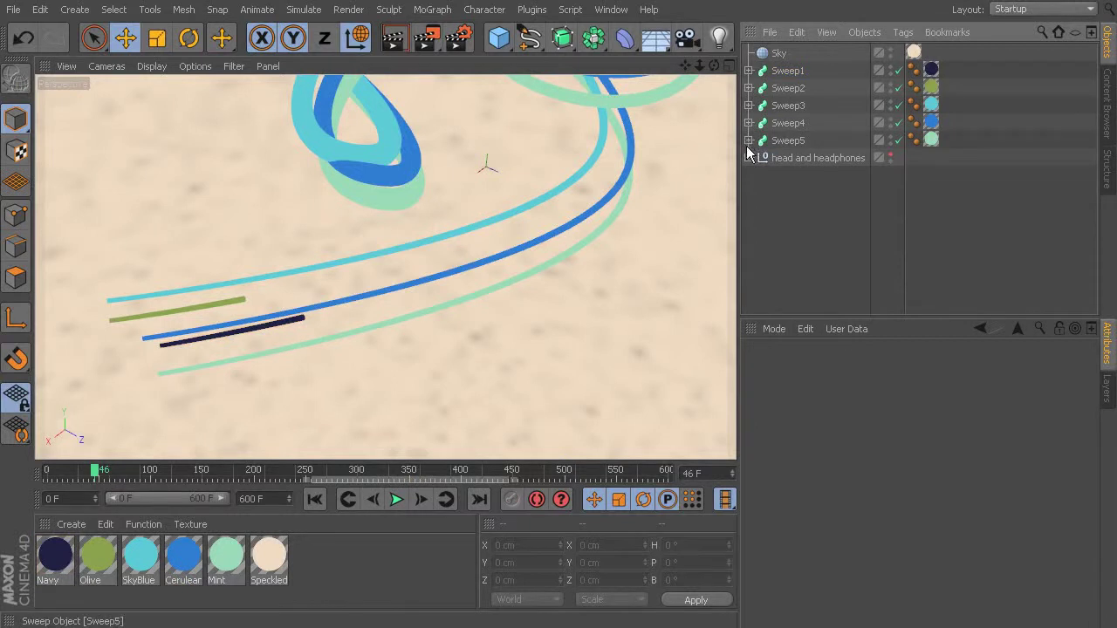
Keyframe Sweep3's Start Growth and End Growth at 0% on frame 0
{"action": "left_click", "coordinate": [792, 107]}
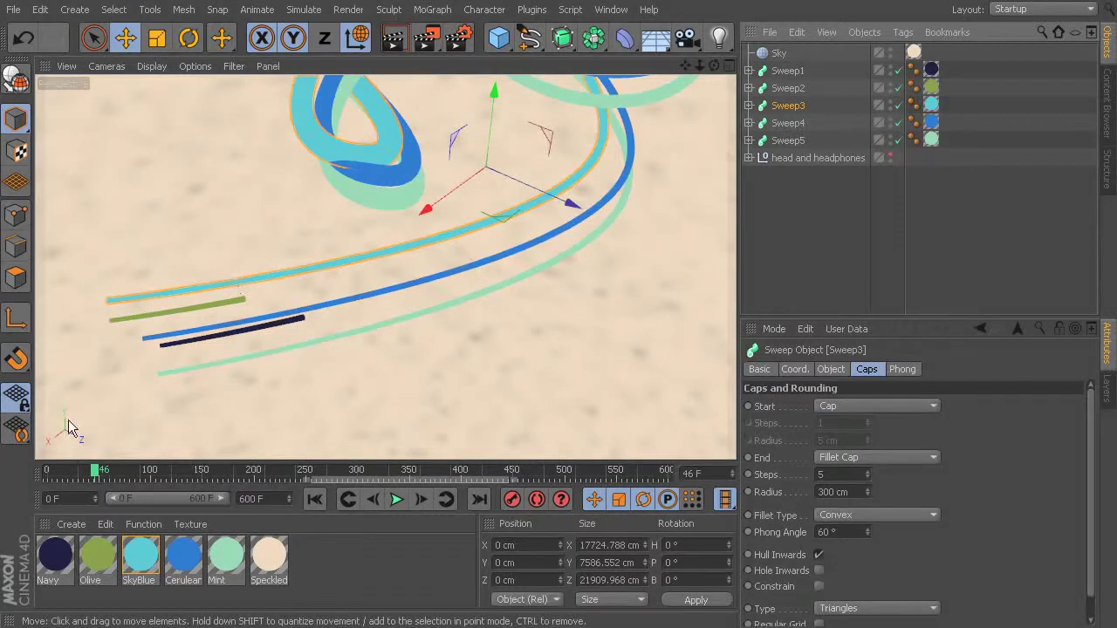
{"action": "left_click_drag", "start_coordinate": [95, 471], "coordinate": [48, 471]}
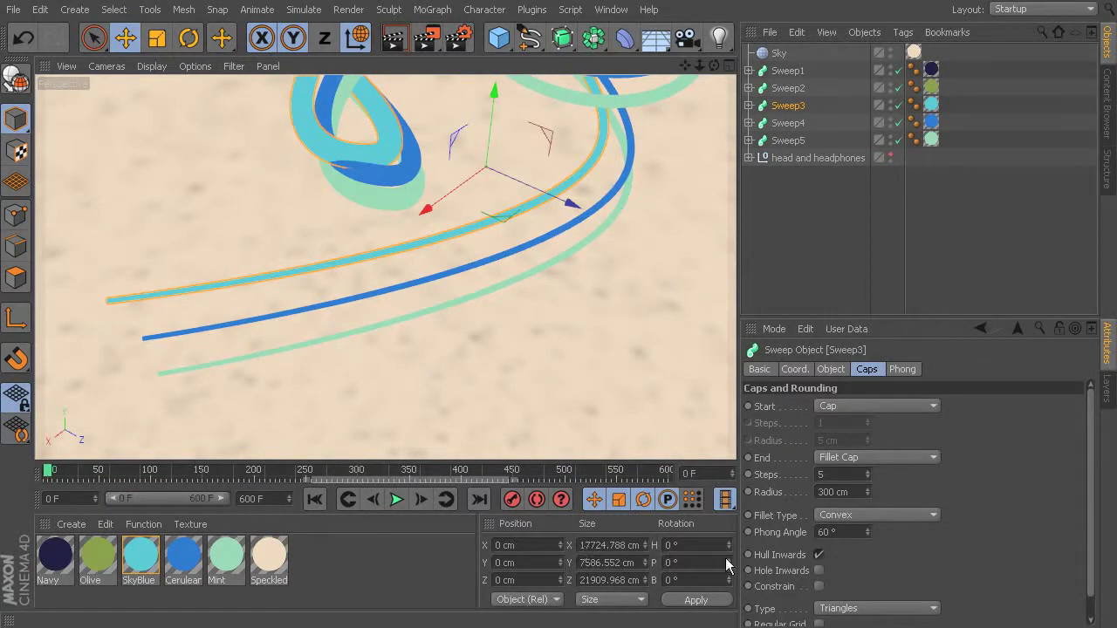
{"action": "left_click", "coordinate": [826, 370]}
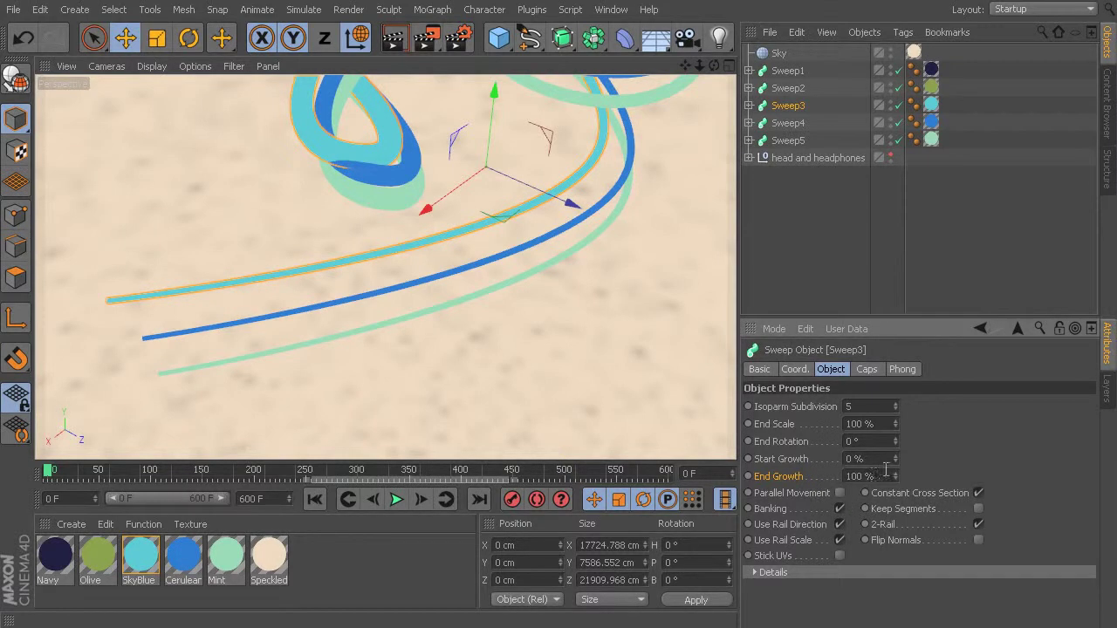
{"action": "left_click_drag", "start_coordinate": [894, 478], "coordinate": [777, 480]}
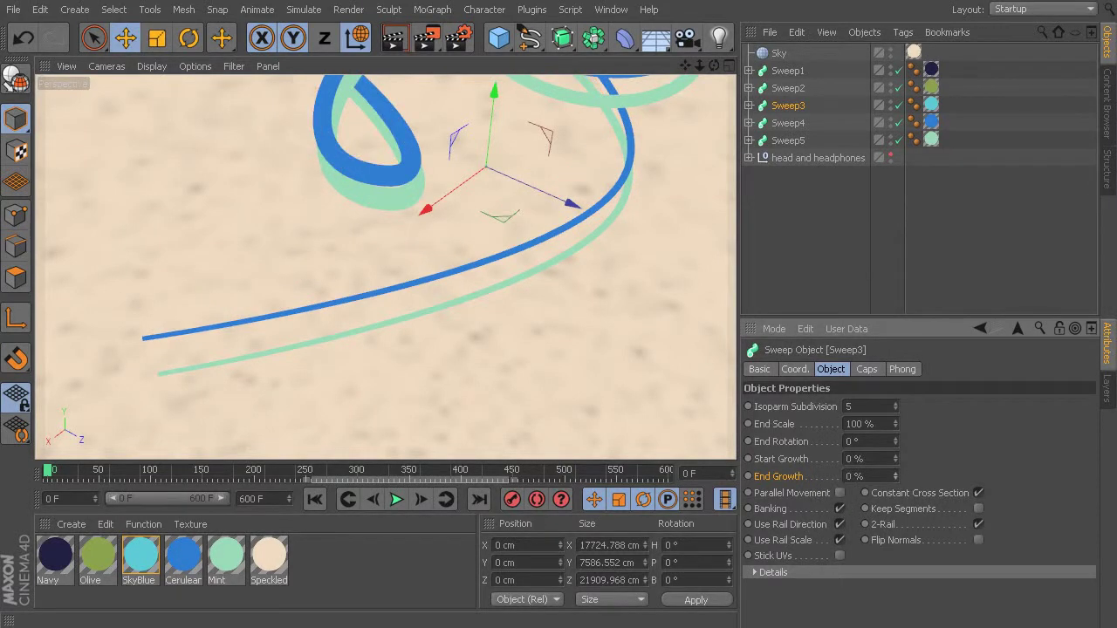
{"action": "left_click", "coordinate": [748, 477], "text": "ctrl"}
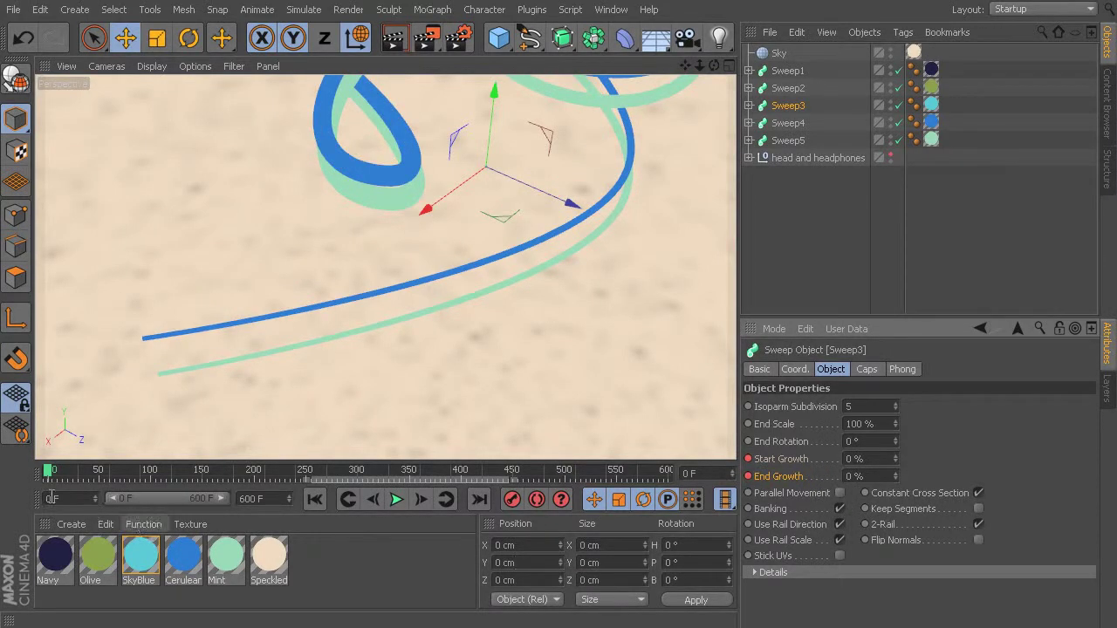
At frame 98, keyframe Sweep3 with End Growth 22% and Start Growth 7%
{"action": "mouse_move", "coordinate": [51, 480]}
{"action": "left_mouse_down"}
{"action": "mouse_move", "coordinate": [270, 490]}
{"action": "mouse_move", "coordinate": [147, 490]}
{"action": "left_mouse_up"}
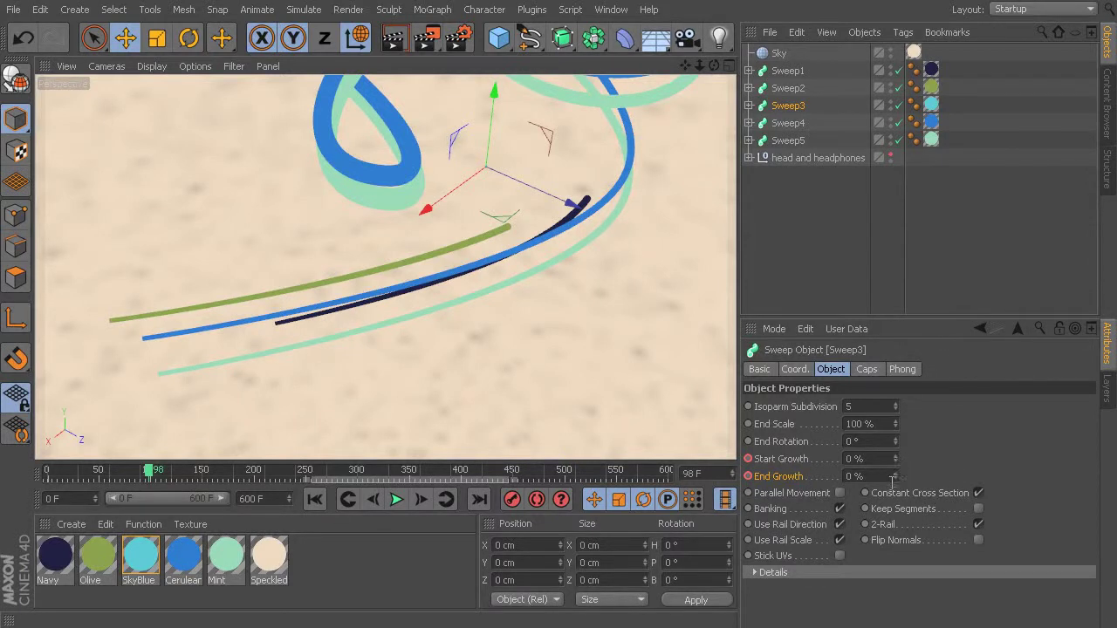
{"action": "left_click_drag", "start_coordinate": [898, 477], "coordinate": [921, 474]}
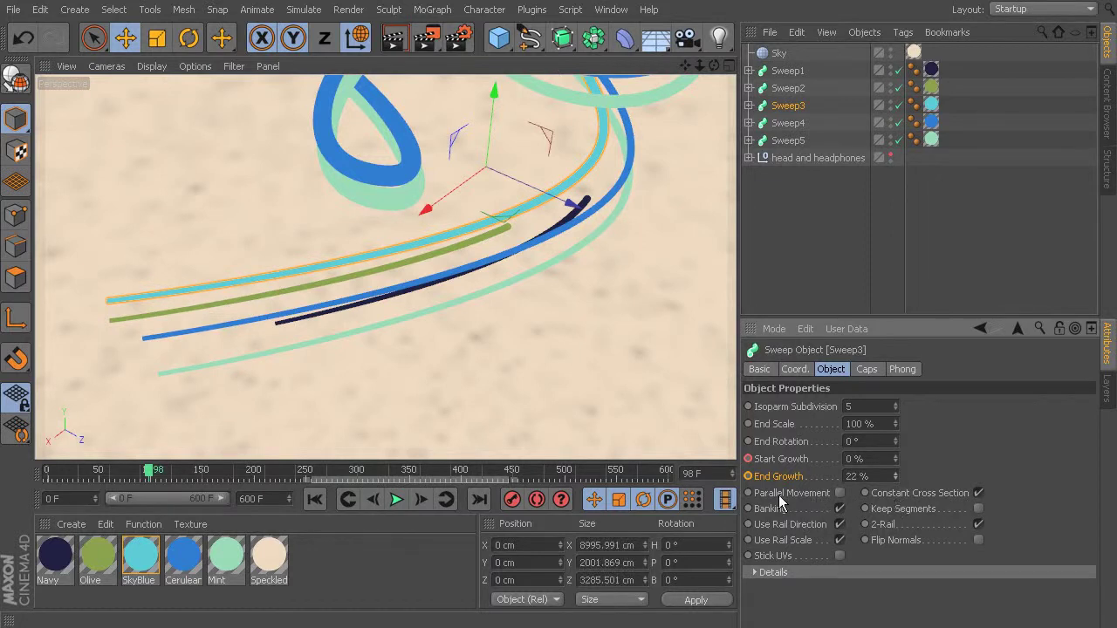
{"action": "left_click_drag", "start_coordinate": [894, 459], "coordinate": [900, 456]}
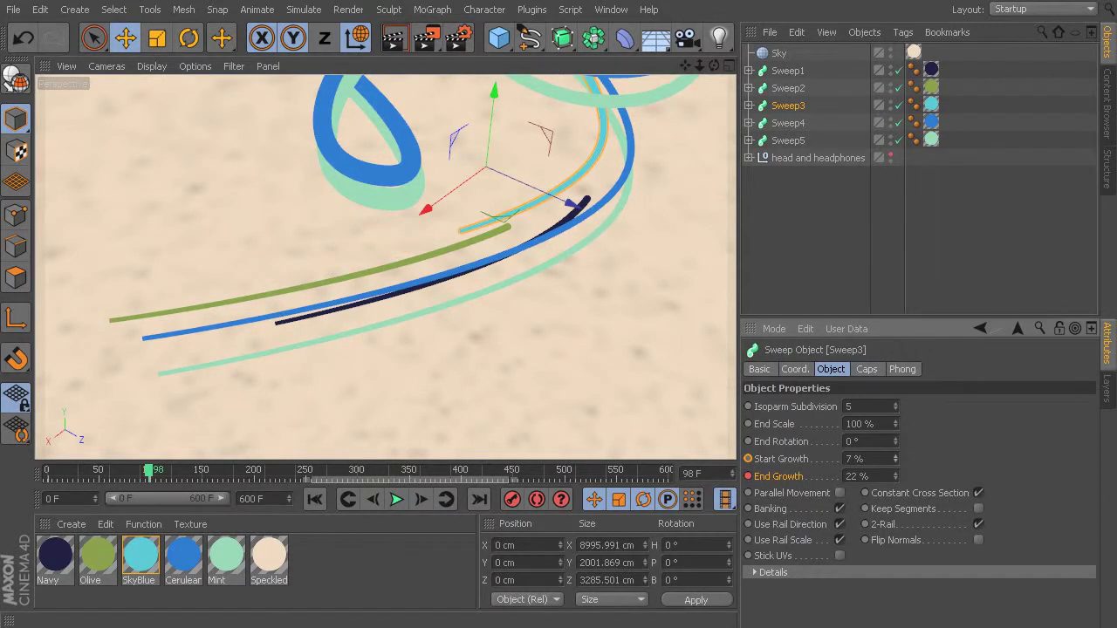
{"action": "left_click", "coordinate": [749, 459], "text": "ctrl"}
At frame 320, keyframe Sweep3 with Start Growth 72% and End Growth 85%
{"action": "left_click_drag", "start_coordinate": [684, 369], "coordinate": [209, 160], "text": "alt"}
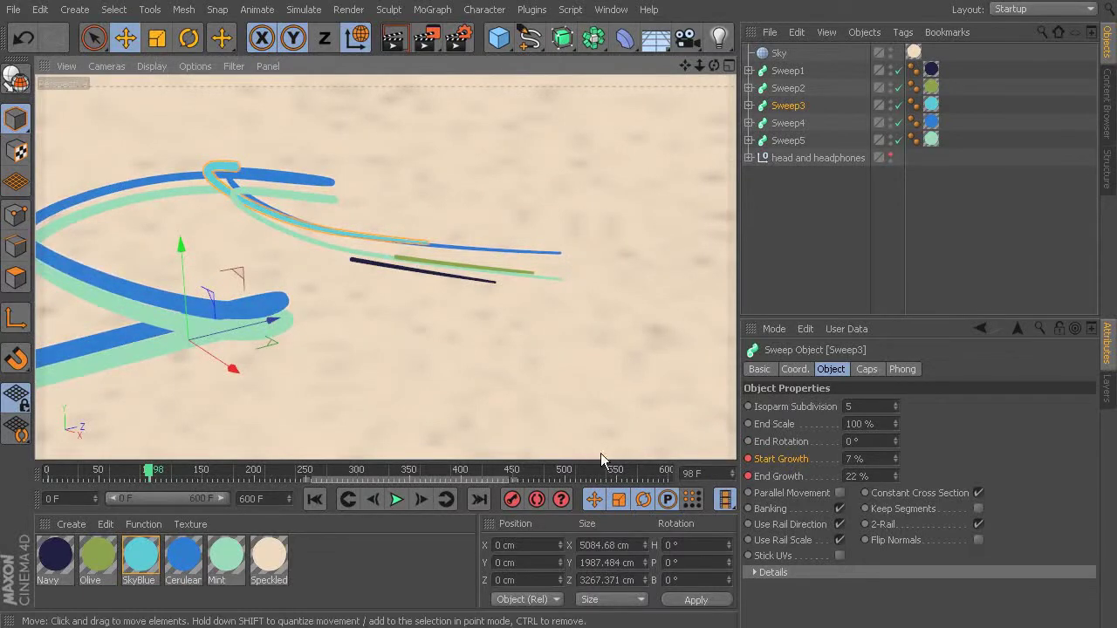
{"action": "left_click_drag", "start_coordinate": [150, 472], "coordinate": [371, 500]}
{"action": "middle_click_drag", "start_coordinate": [375, 392], "coordinate": [453, 321], "text": "alt"}
{"action": "left_click_drag", "start_coordinate": [453, 321], "coordinate": [476, 320], "text": "alt"}
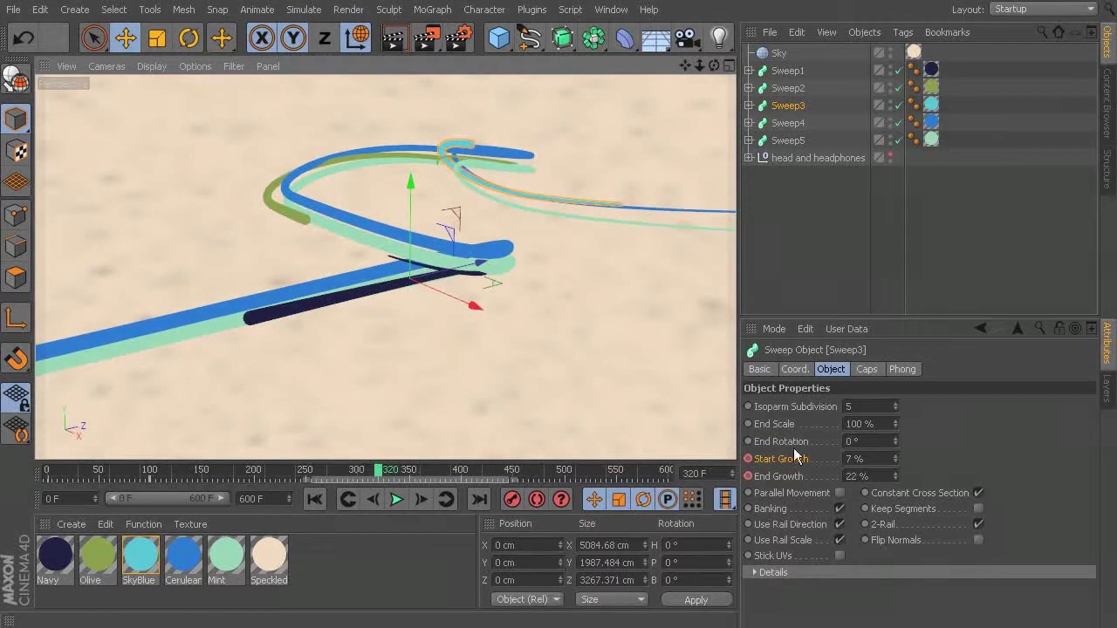
{"action": "left_click_drag", "start_coordinate": [896, 456], "coordinate": [896, 397]}
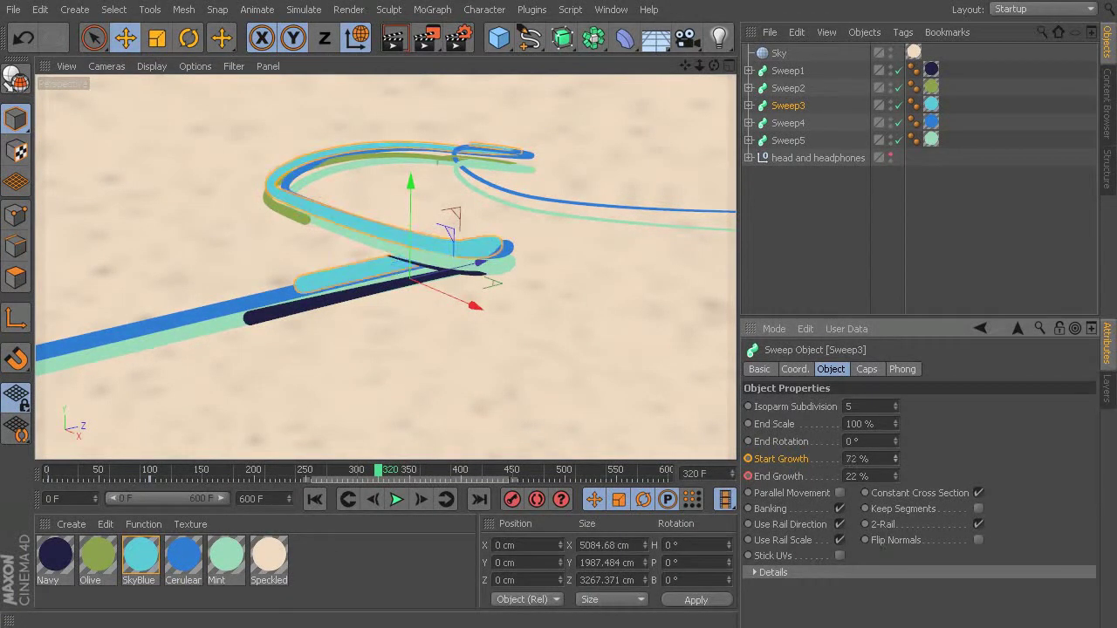
{"action": "left_click_drag", "start_coordinate": [896, 477], "coordinate": [896, 425]}
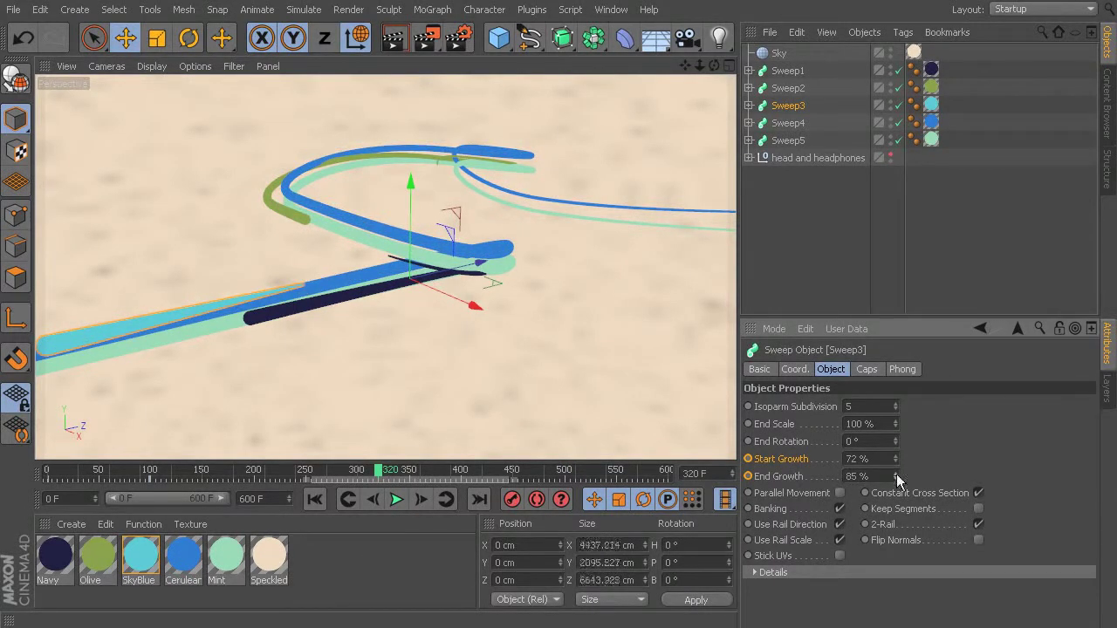
{"action": "scroll", "coordinate": [417, 412], "scroll_direction": "down", "scroll_amount": 1}
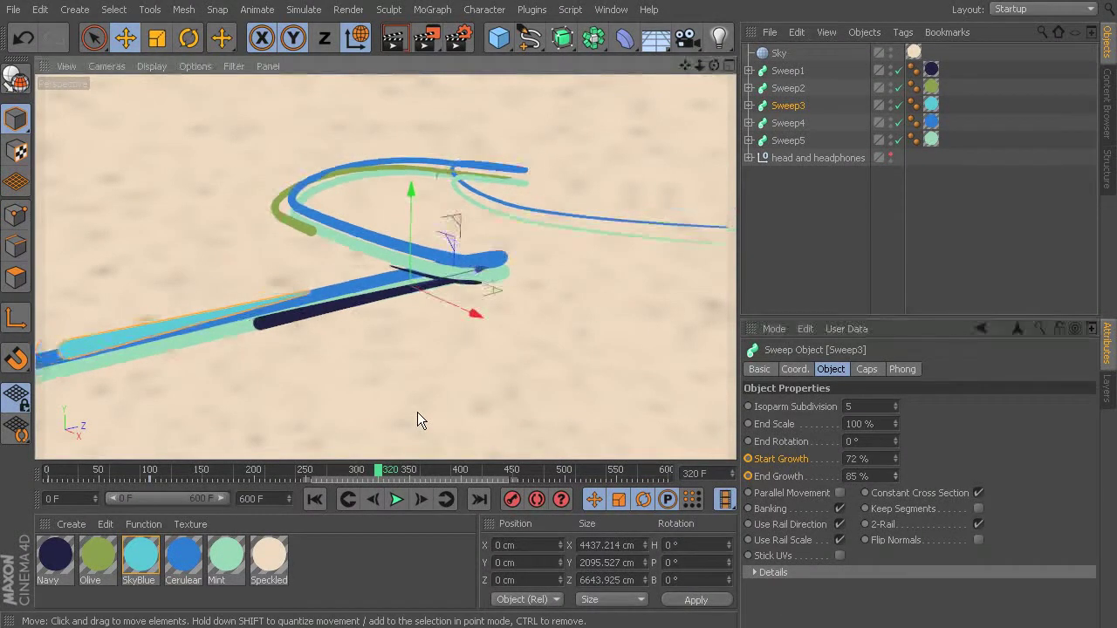
{"action": "left_click", "coordinate": [748, 459], "text": "ctrl"}
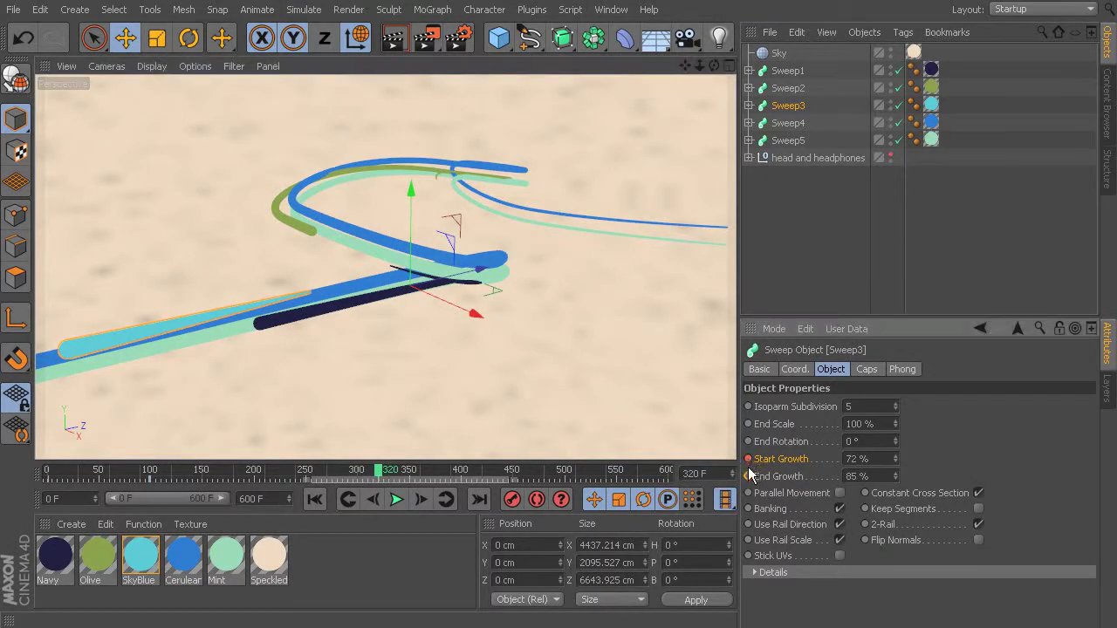
{"action": "left_click", "coordinate": [747, 477], "text": "ctrl"}
At frame 500, keyframe Sweep3 with Start Growth 96% and End Growth 100%
{"action": "left_click_drag", "start_coordinate": [382, 469], "coordinate": [567, 485]}
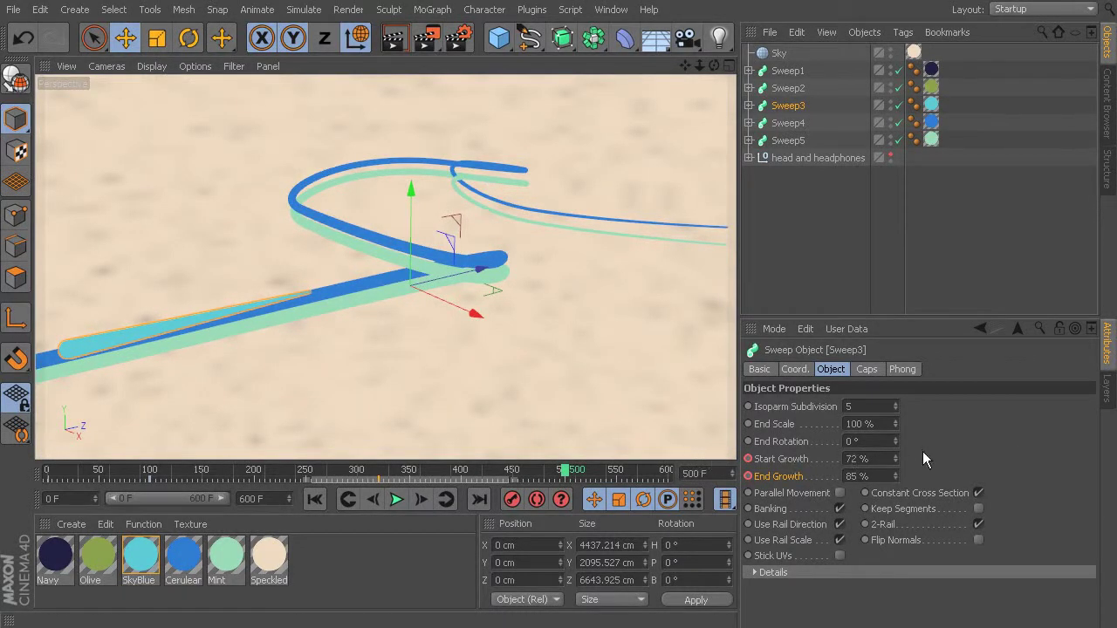
{"action": "left_click_drag", "start_coordinate": [896, 456], "coordinate": [910, 455]}
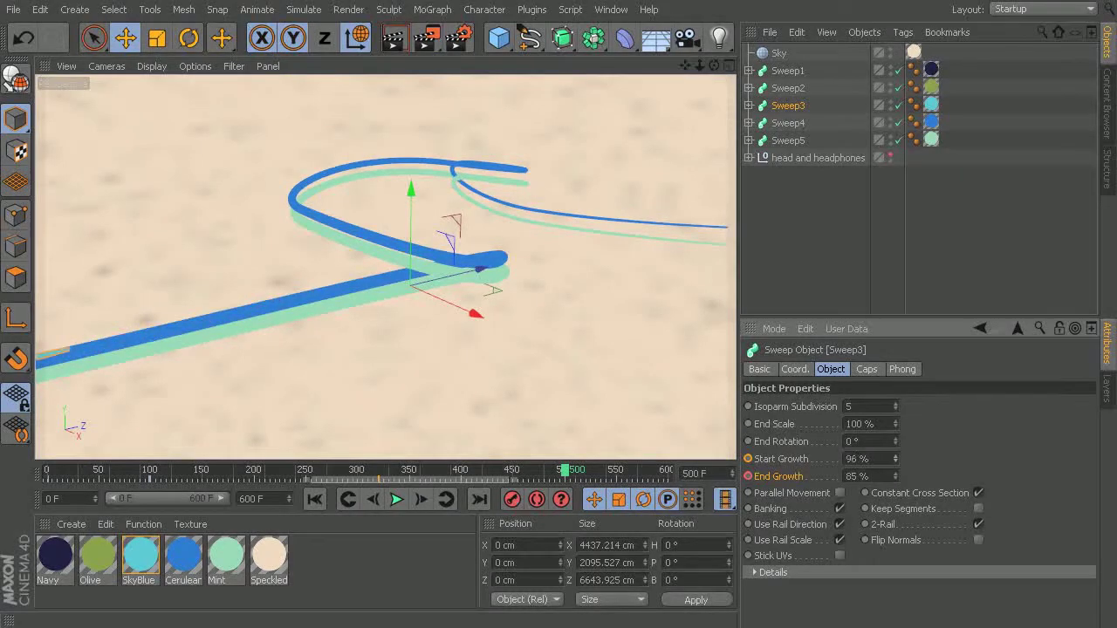
{"action": "left_click_drag", "start_coordinate": [897, 477], "coordinate": [899, 477]}
{"action": "left_click", "coordinate": [752, 477]}
Examine the stripe ends at frame 500 and scrub back to frame 84 to check Sweep3's motion
{"action": "left_click_drag", "start_coordinate": [219, 275], "coordinate": [224, 294], "text": "alt"}
{"action": "right_click_drag", "start_coordinate": [225, 294], "coordinate": [603, 183], "text": "alt"}
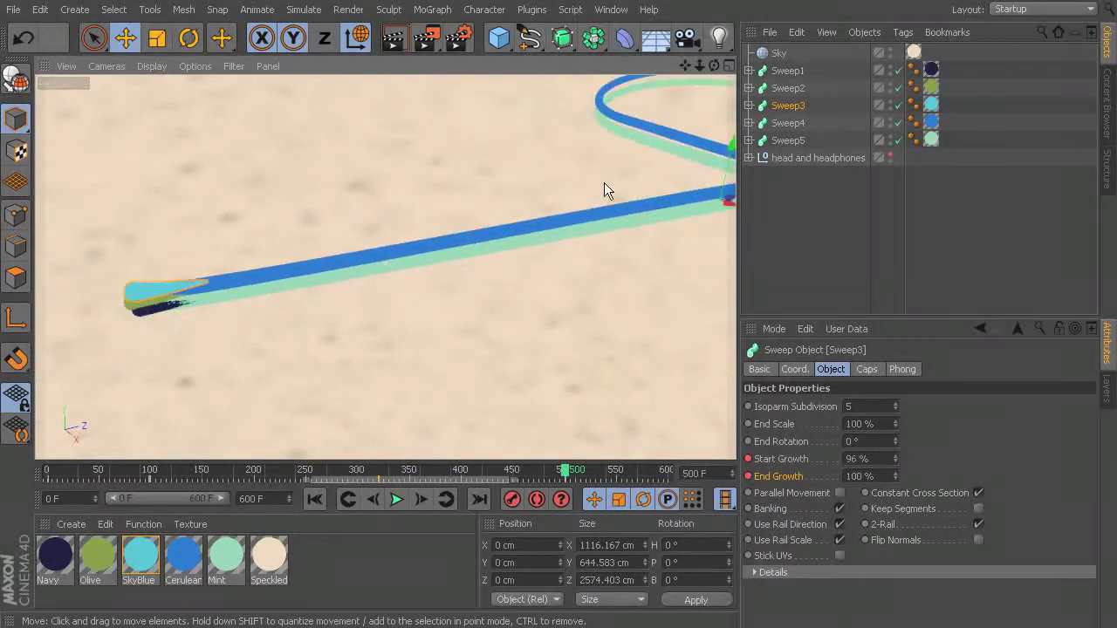
{"action": "scroll", "coordinate": [318, 278], "scroll_direction": "up", "scroll_amount": 3}
{"action": "scroll", "coordinate": [590, 335], "scroll_direction": "down", "scroll_amount": 5}
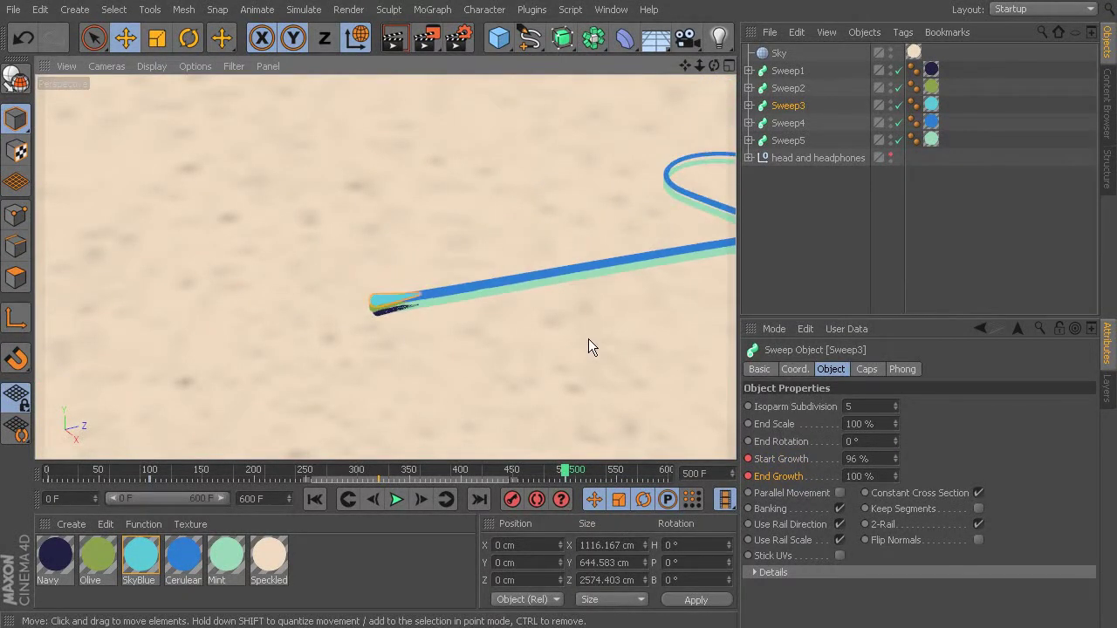
{"action": "scroll", "coordinate": [361, 341], "scroll_direction": "down", "scroll_amount": 5}
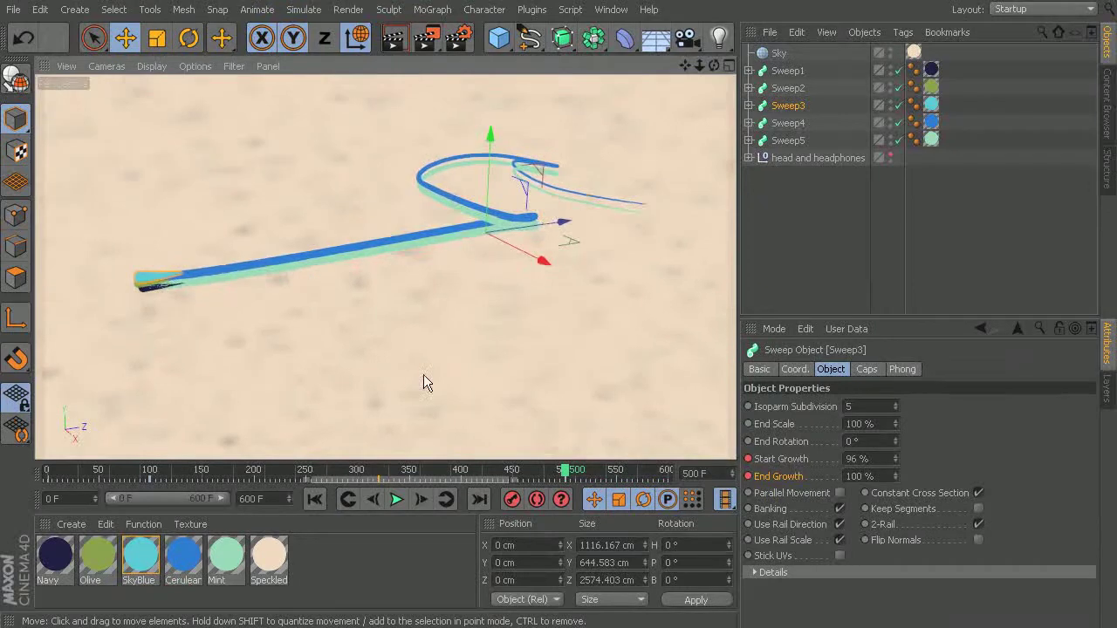
{"action": "left_click", "coordinate": [528, 477]}
{"action": "left_click_drag", "start_coordinate": [568, 474], "coordinate": [133, 582]}
{"action": "left_click_drag", "start_coordinate": [411, 412], "coordinate": [539, 352], "text": "alt"}
At frame 0, lower Sweep4's End Growth and keyframe it together with Start Growth at 0%
{"action": "left_click", "coordinate": [808, 126]}
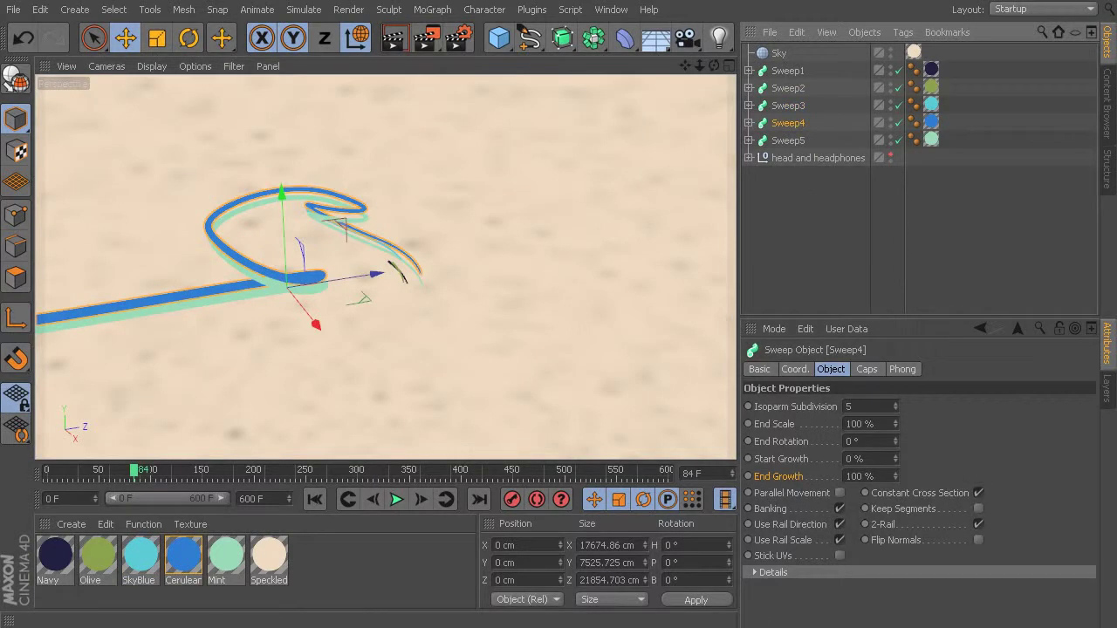
{"action": "left_click_drag", "start_coordinate": [371, 307], "coordinate": [547, 308], "text": "alt"}
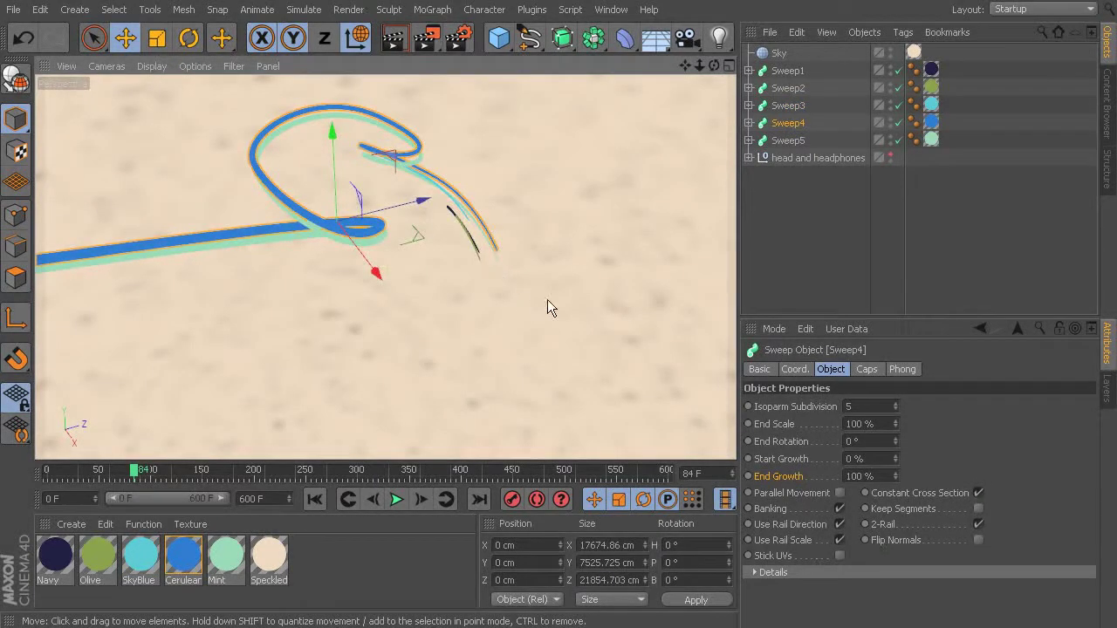
{"action": "left_click_drag", "start_coordinate": [144, 473], "coordinate": [48, 472]}
{"action": "left_click_drag", "start_coordinate": [894, 482], "coordinate": [899, 479]}
{"action": "left_click", "coordinate": [747, 476], "text": "ctrl"}
At frame 180, keyframe Sweep4 with Start Growth 34% and End Growth 12%
{"action": "mouse_move", "coordinate": [61, 473]}
{"action": "left_mouse_down"}
{"action": "mouse_move", "coordinate": [257, 499]}
{"action": "mouse_move", "coordinate": [232, 493]}
{"action": "left_mouse_up"}
{"action": "left_click_drag", "start_coordinate": [897, 458], "coordinate": [897, 432]}
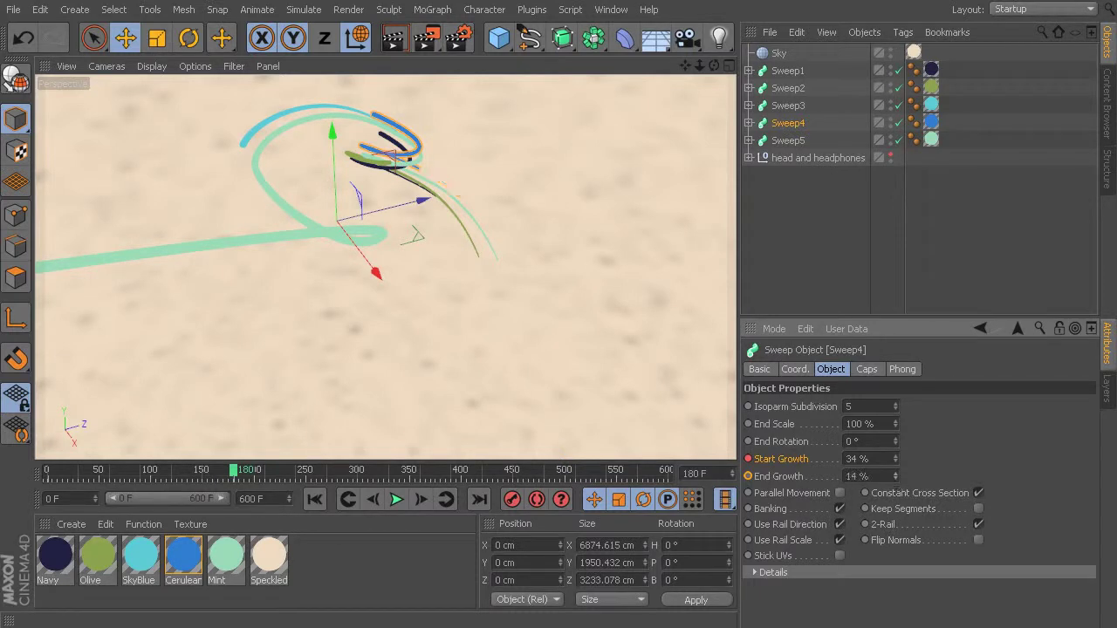
{"action": "left_click", "coordinate": [748, 476], "text": "ctrl"}
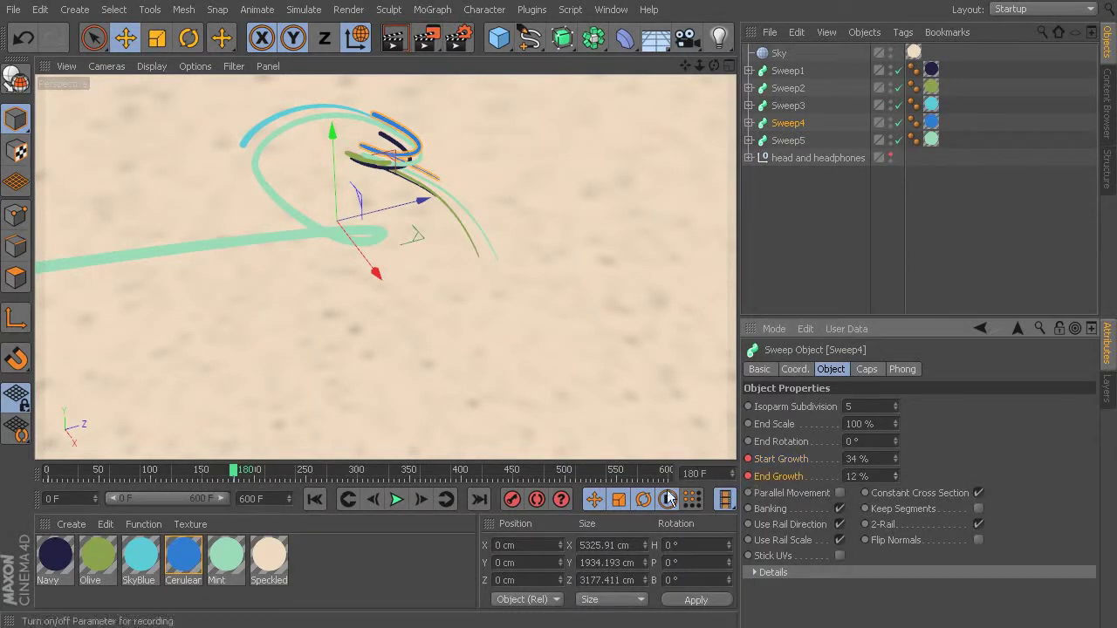
At frame 346, keyframe Sweep4 with Start Growth 77% and End Growth 58%
{"action": "left_click_drag", "start_coordinate": [236, 472], "coordinate": [406, 515]}
{"action": "left_click_drag", "start_coordinate": [318, 360], "coordinate": [419, 323], "text": "alt"}
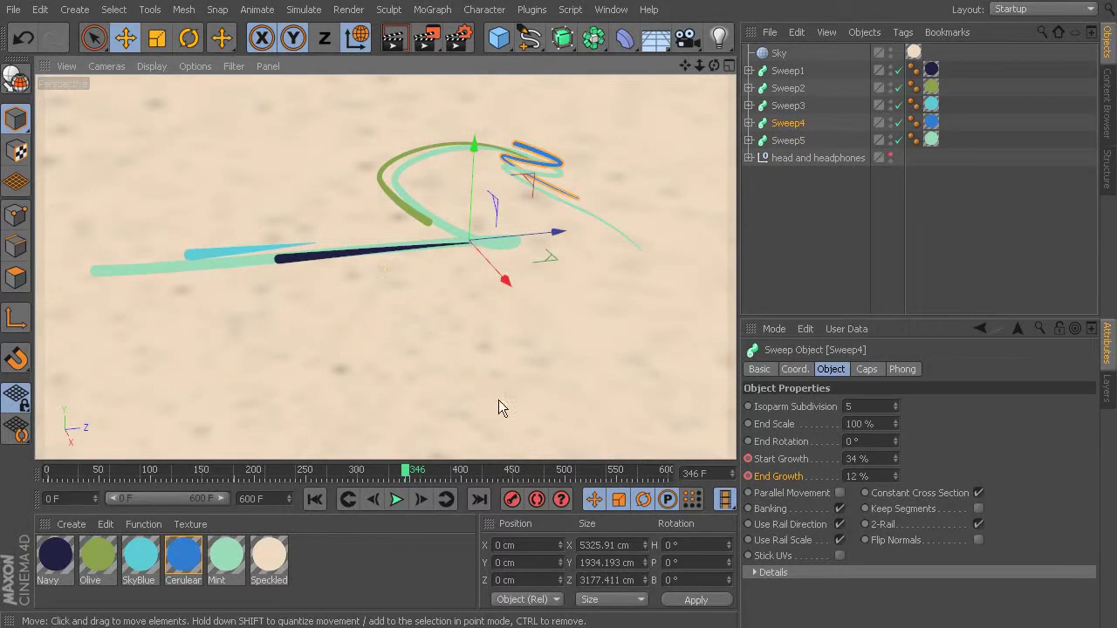
{"action": "left_click_drag", "start_coordinate": [895, 459], "coordinate": [894, 410]}
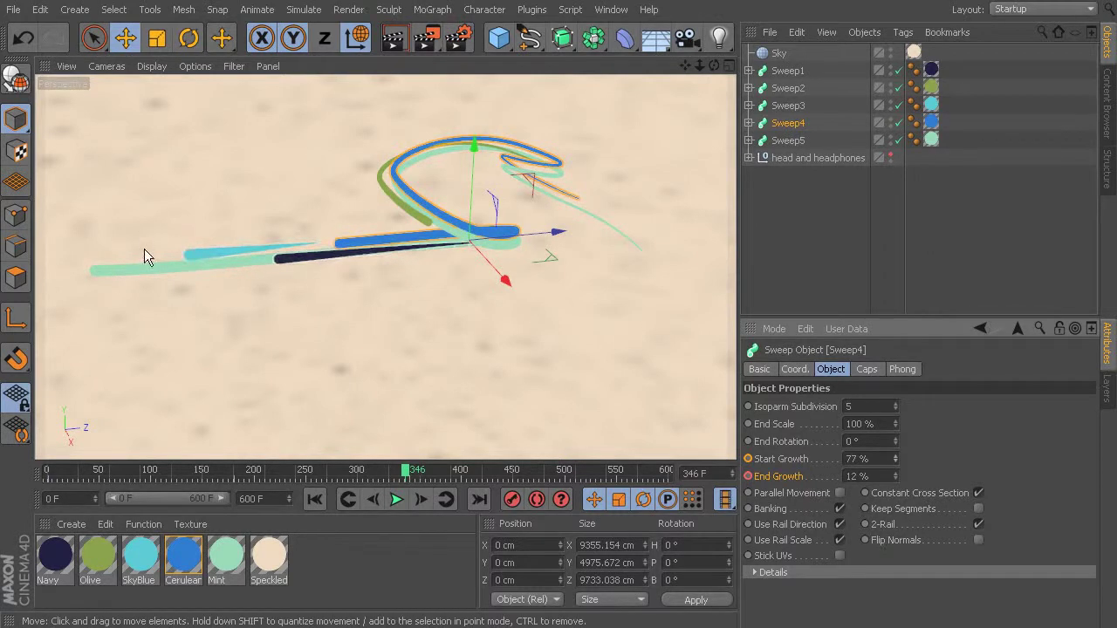
{"action": "left_click_drag", "start_coordinate": [895, 476], "coordinate": [896, 426]}
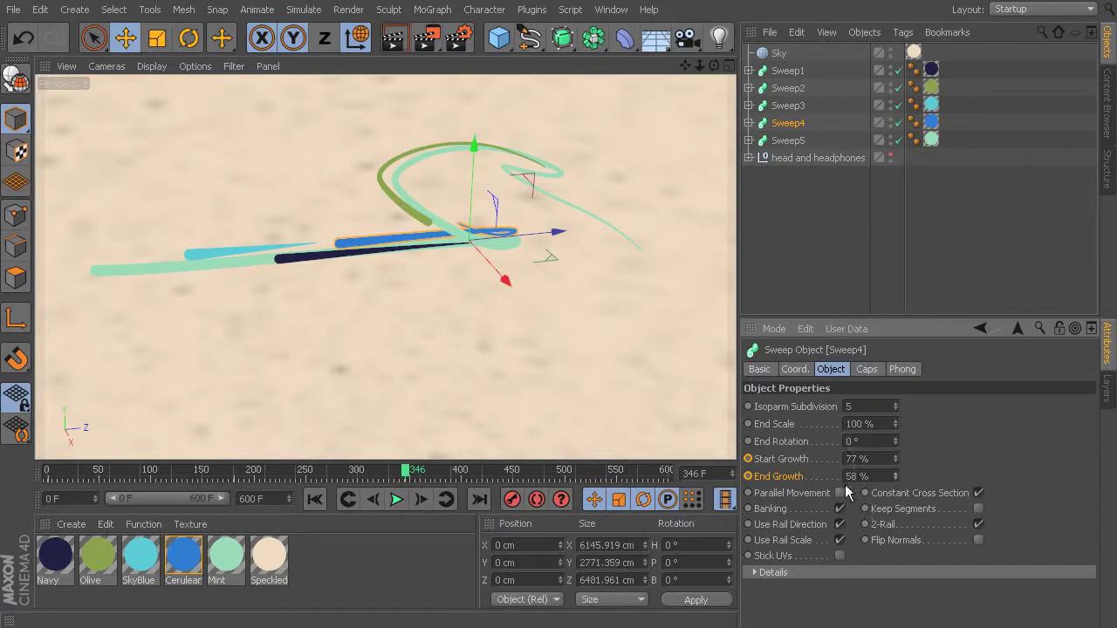
{"action": "left_click", "coordinate": [748, 477], "text": "ctrl"}
{"action": "left_click", "coordinate": [747, 459], "text": "ctrl"}
At frame 500, keyframe Sweep4 with Start Growth 96% and End Growth 100%
{"action": "mouse_move", "coordinate": [405, 468]}
{"action": "left_mouse_down"}
{"action": "mouse_move", "coordinate": [736, 526]}
{"action": "mouse_move", "coordinate": [565, 518]}
{"action": "left_mouse_up"}
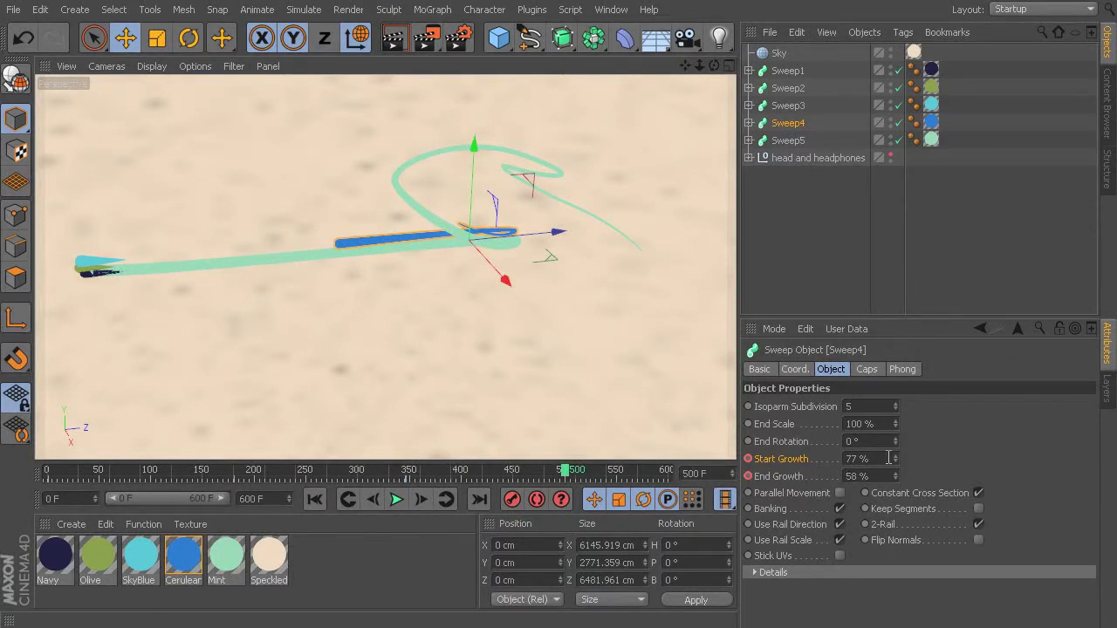
{"action": "double_click", "coordinate": [888, 458]}
{"action": "type", "text": "100"}
{"action": "key", "text": "Return"}
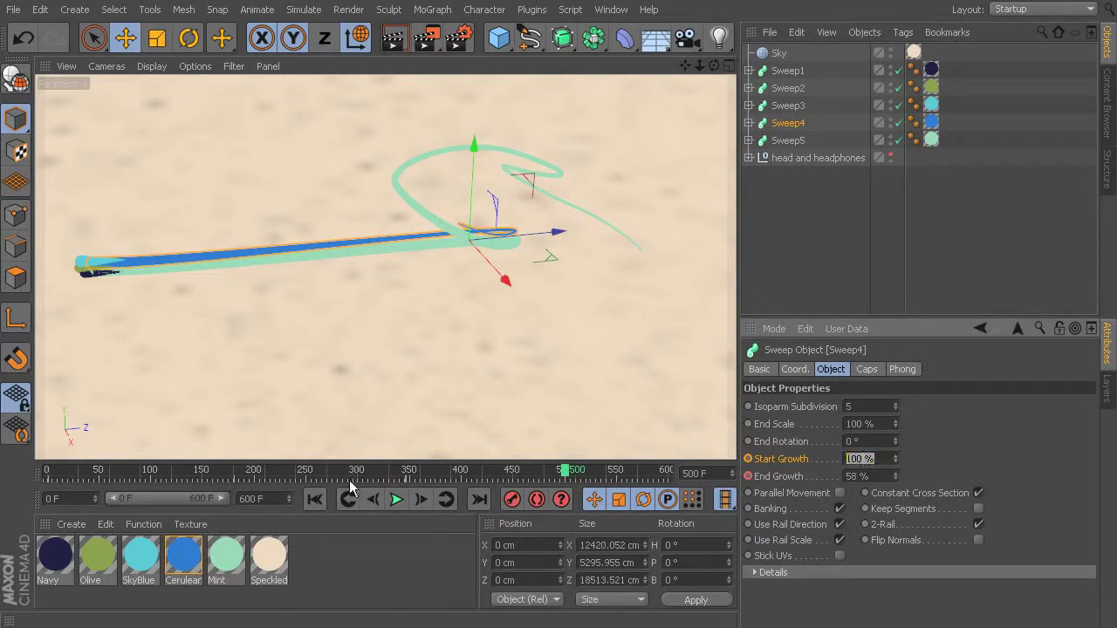
{"action": "type", "text": "96"}
{"action": "key", "text": "Tab"}
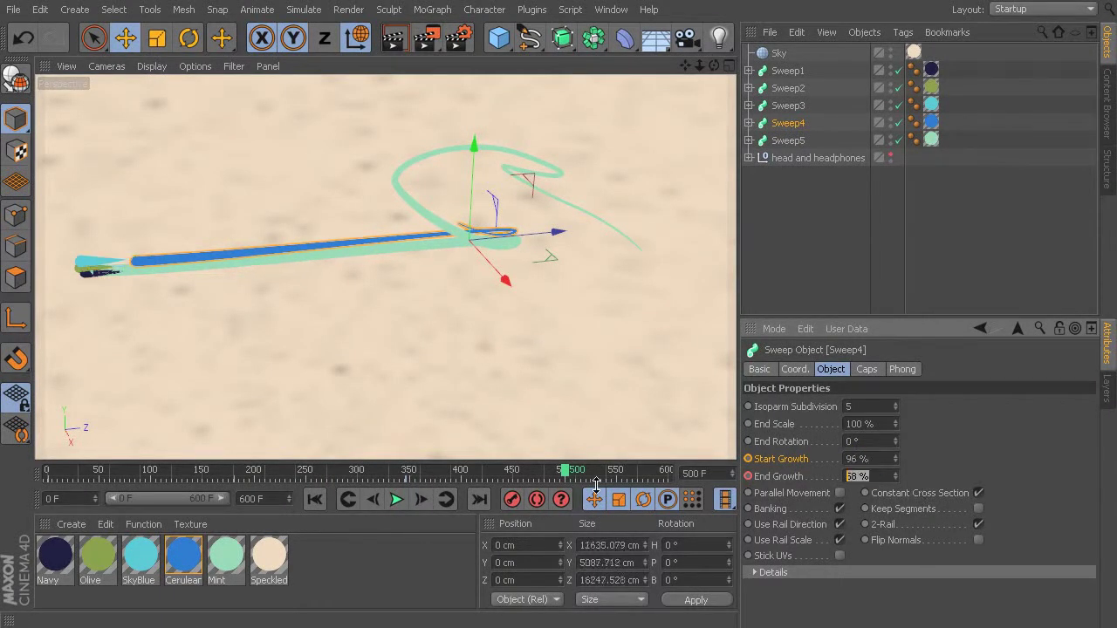
{"action": "left_click", "coordinate": [747, 459]}
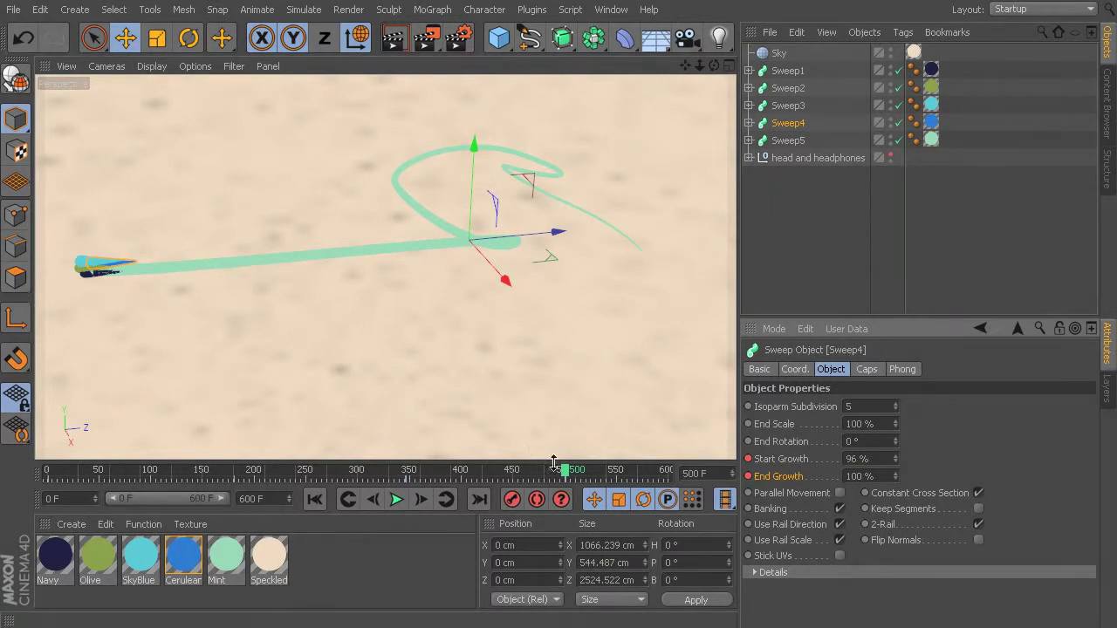
Scrub back to frame 177 and hide Sweep5 in the viewport
{"action": "left_click_drag", "start_coordinate": [562, 471], "coordinate": [228, 541]}
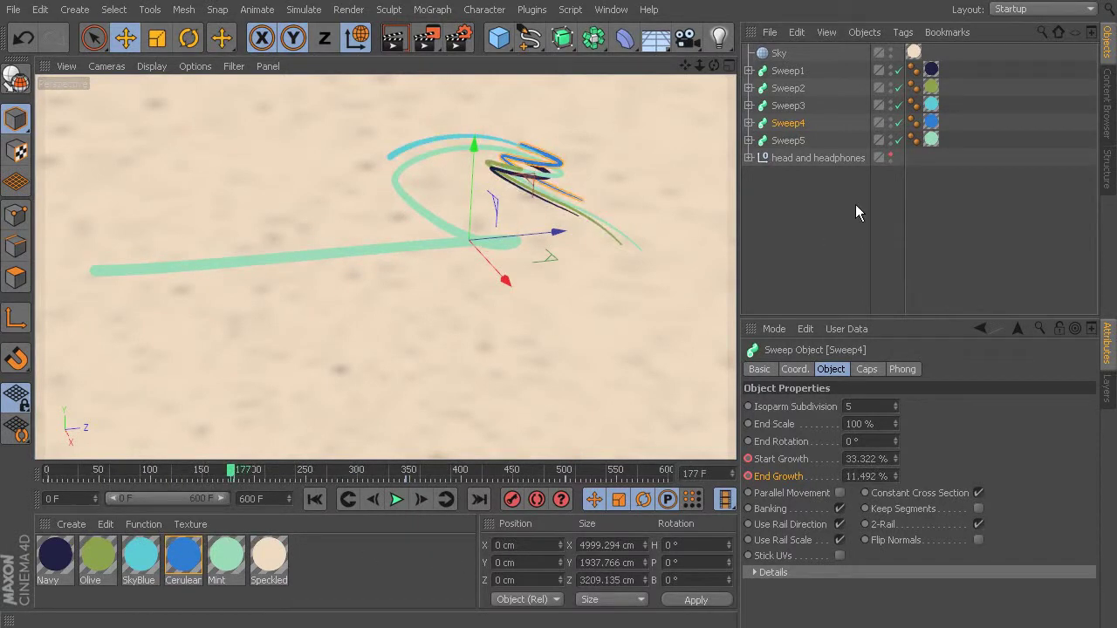
{"action": "left_click", "coordinate": [891, 137]}
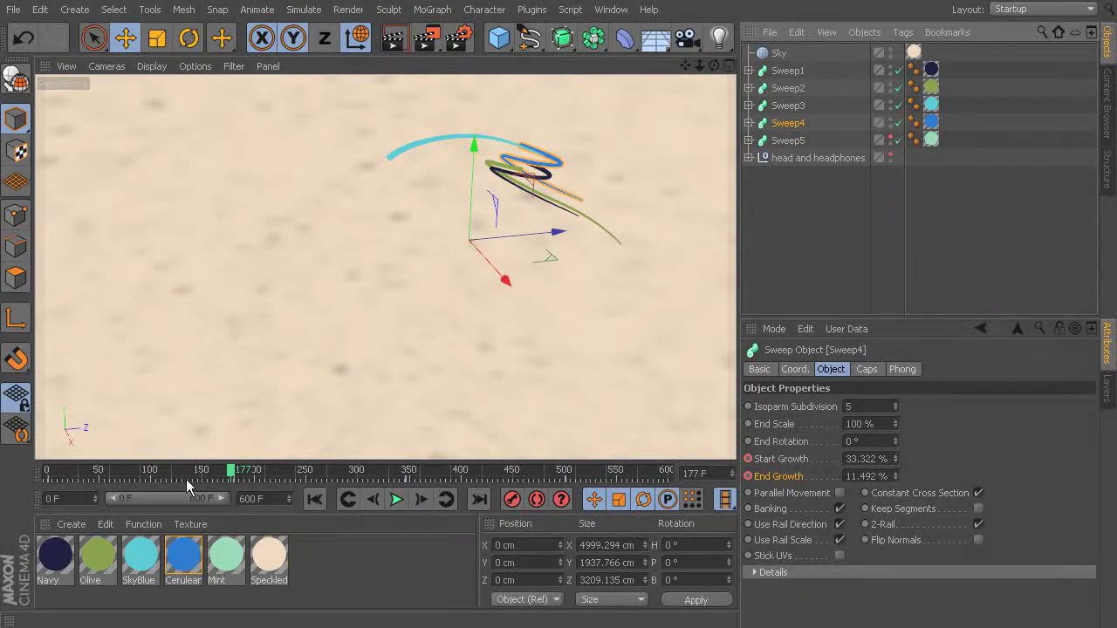
At frame 0, unhide Sweep5 in the viewport and keyframe its Start Growth at 0% and End Growth at 1%
{"action": "left_click_drag", "start_coordinate": [229, 476], "coordinate": [48, 499]}
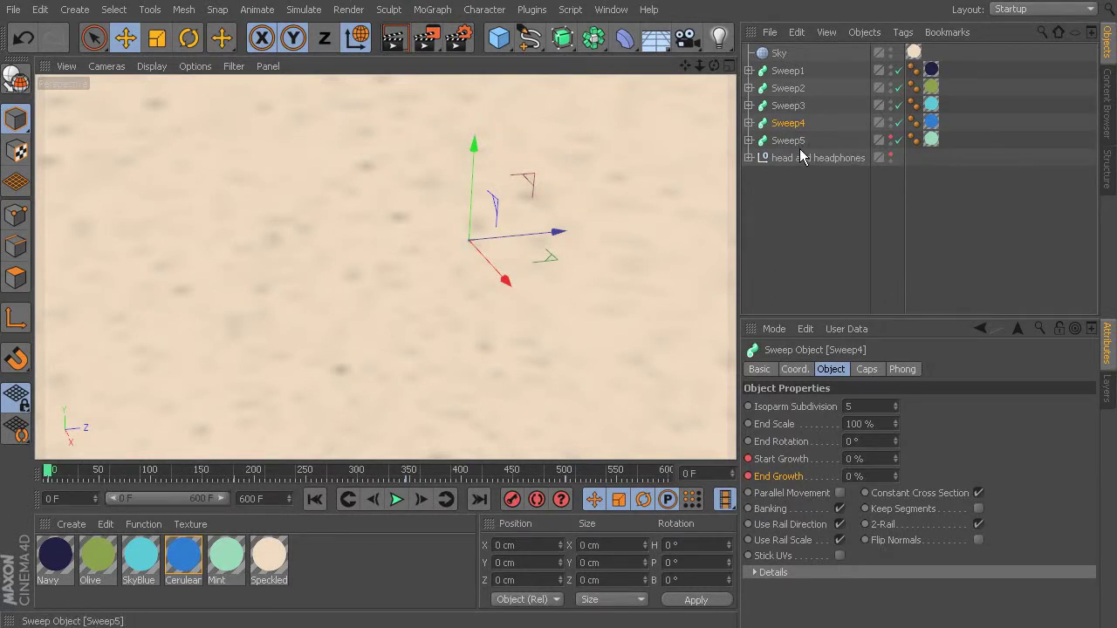
{"action": "left_click", "coordinate": [891, 137]}
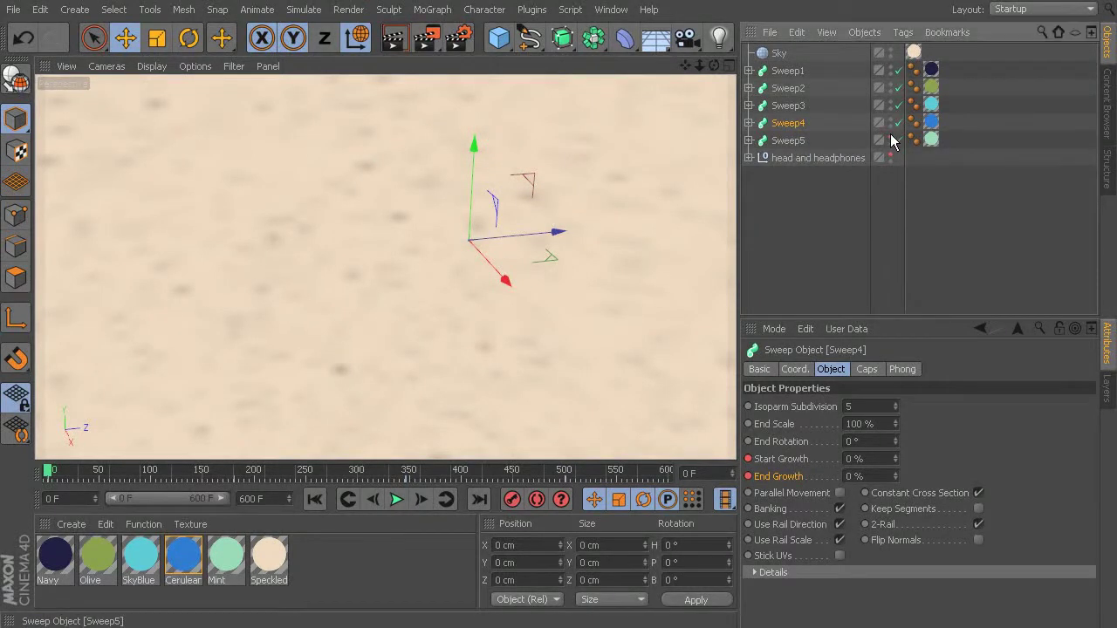
{"action": "left_click", "coordinate": [772, 142]}
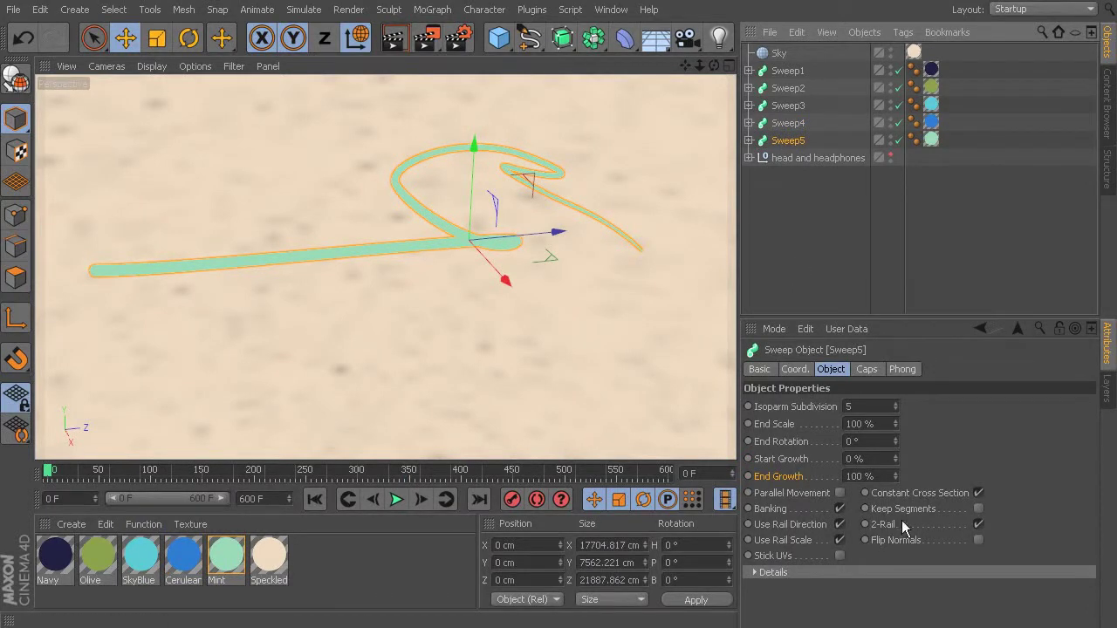
{"action": "left_click_drag", "start_coordinate": [893, 479], "coordinate": [797, 408]}
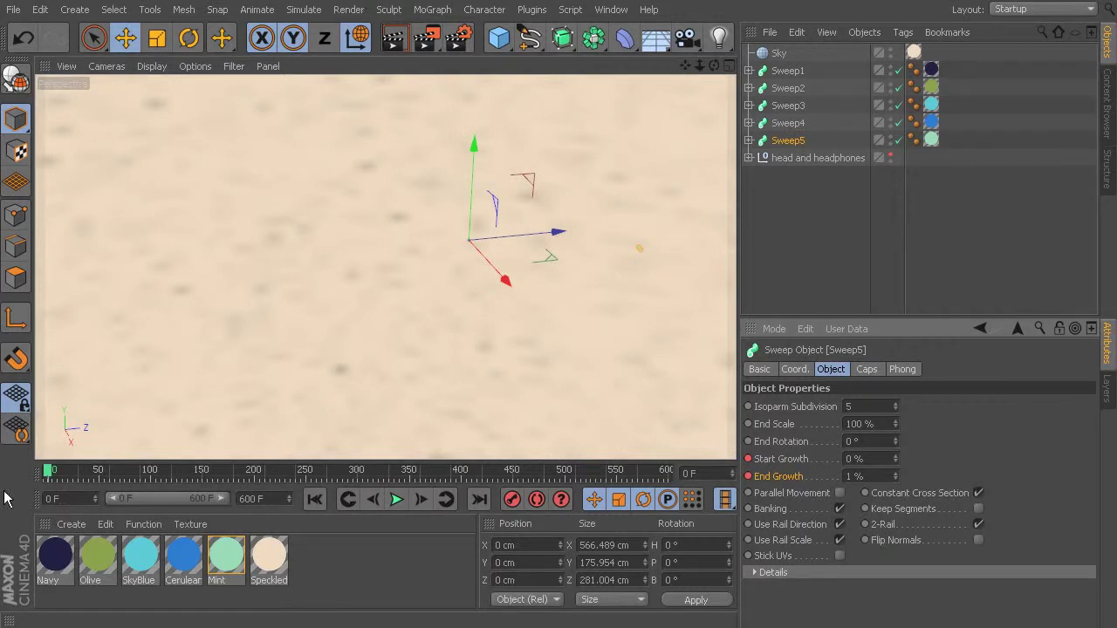
At frame 187, keyframe Sweep5 with Start Growth 41% and End Growth 20%
{"action": "left_click_drag", "start_coordinate": [50, 476], "coordinate": [241, 506]}
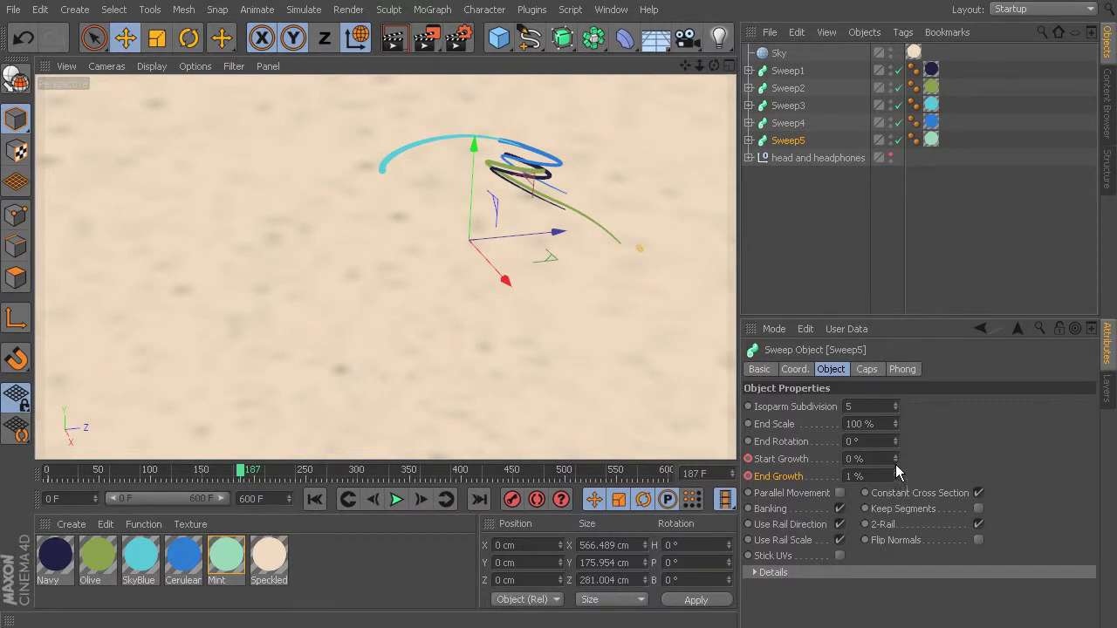
{"action": "left_click_drag", "start_coordinate": [895, 459], "coordinate": [912, 459]}
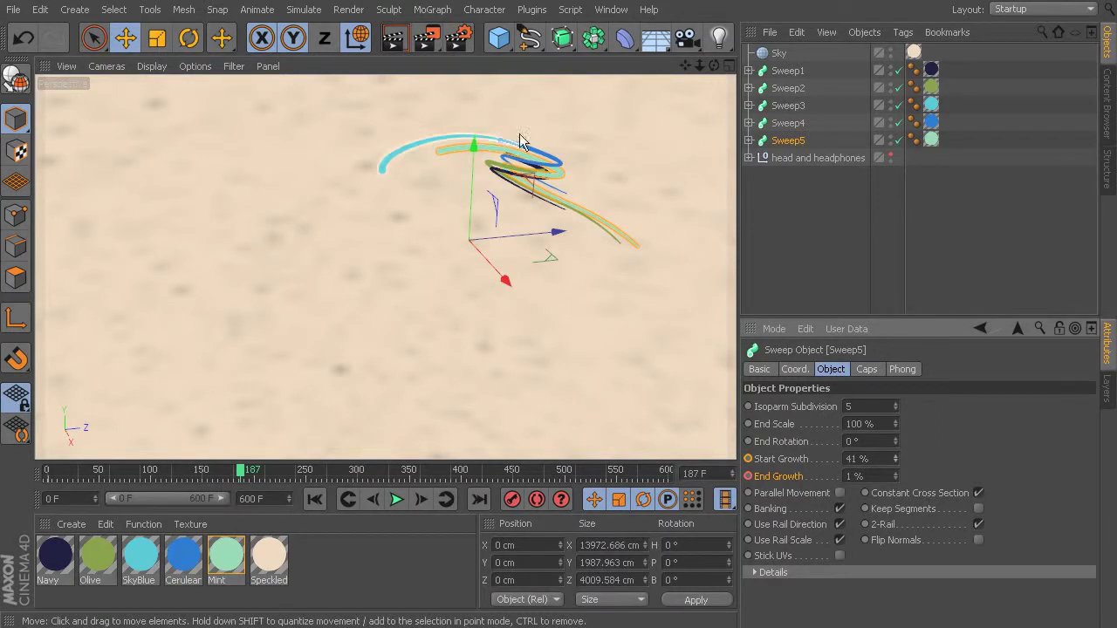
{"action": "left_click_drag", "start_coordinate": [896, 474], "coordinate": [914, 474]}
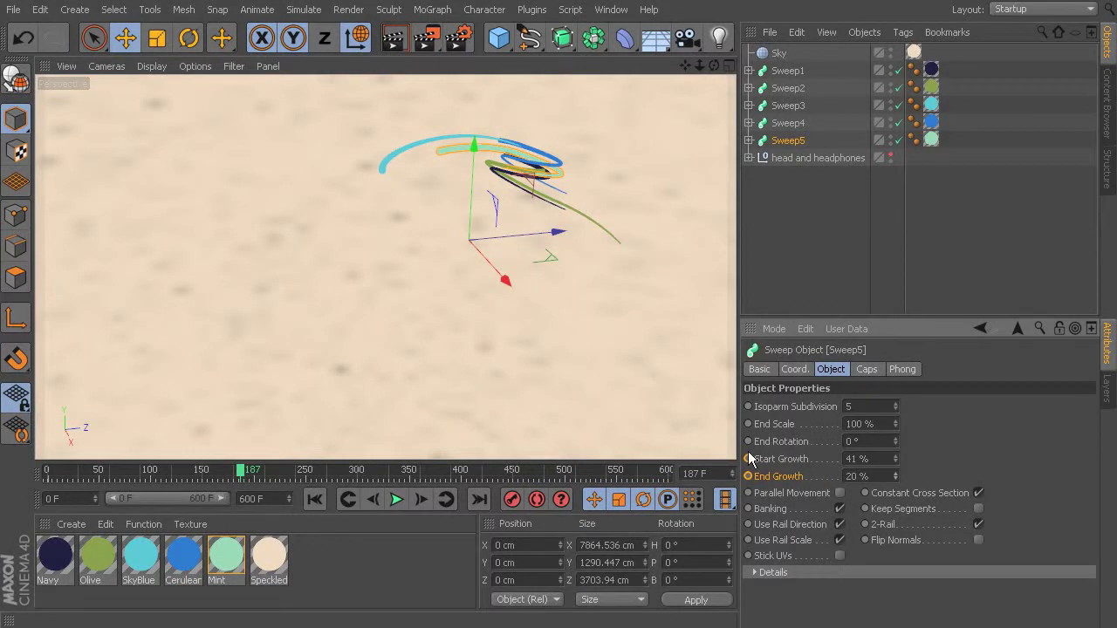
Return to frame 0 and re-keyframe Sweep5's End Growth at 0%
{"action": "left_click_drag", "start_coordinate": [242, 475], "coordinate": [45, 476]}
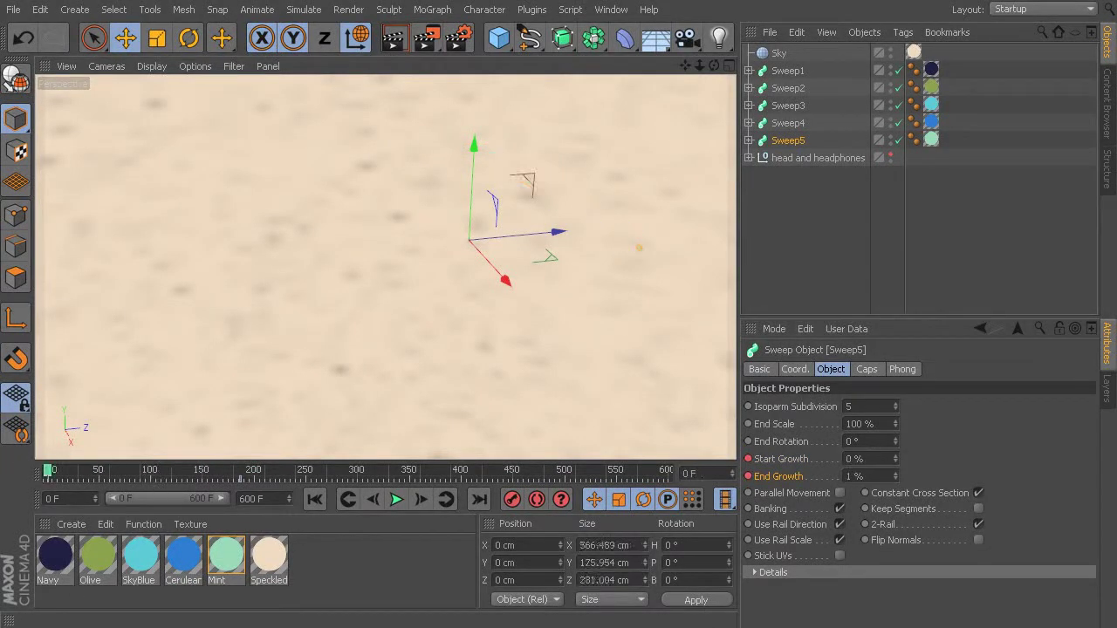
{"action": "left_click", "coordinate": [894, 474]}
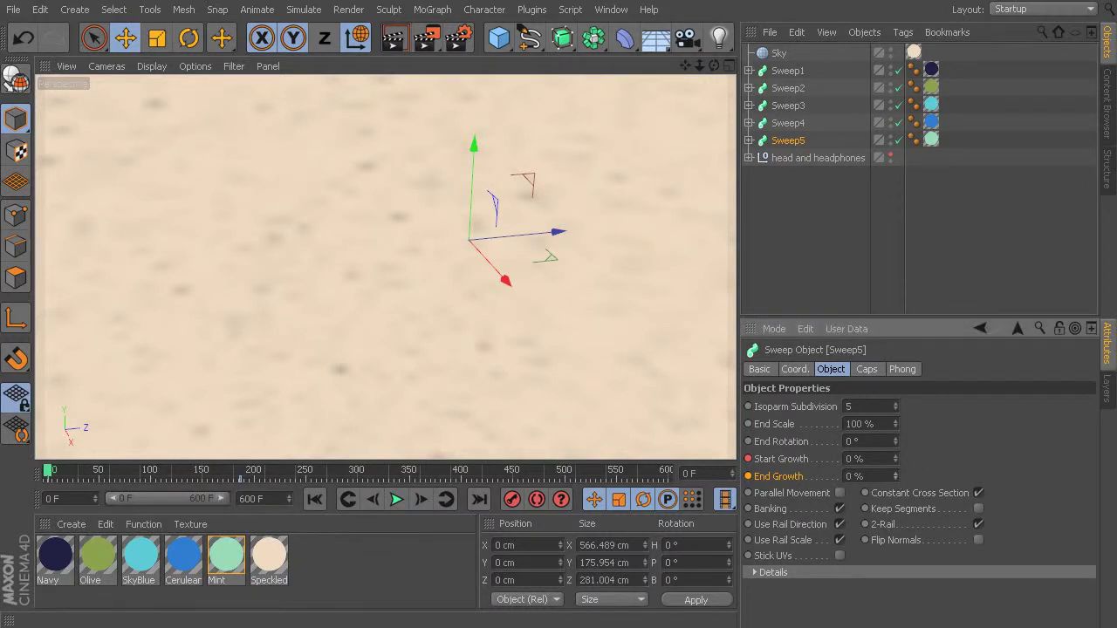
{"action": "left_click", "coordinate": [748, 476], "text": "ctrl"}
At frame 313, keyframe Sweep5 with Start Growth 78% and End Growth 39%
{"action": "left_click_drag", "start_coordinate": [49, 472], "coordinate": [371, 574]}
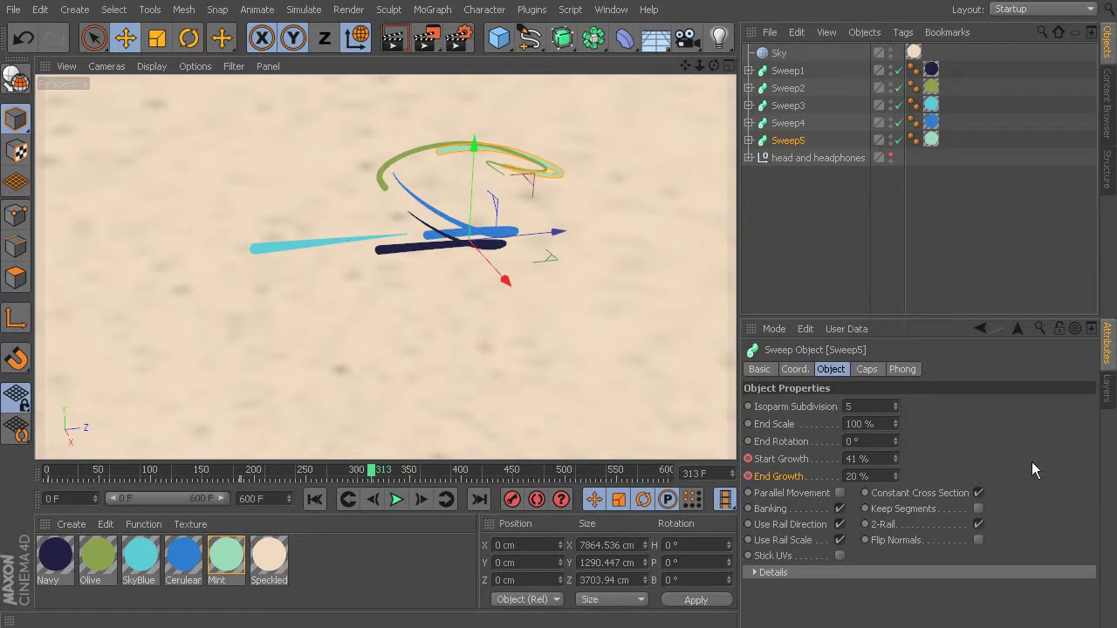
{"action": "left_click_drag", "start_coordinate": [895, 459], "coordinate": [960, 459]}
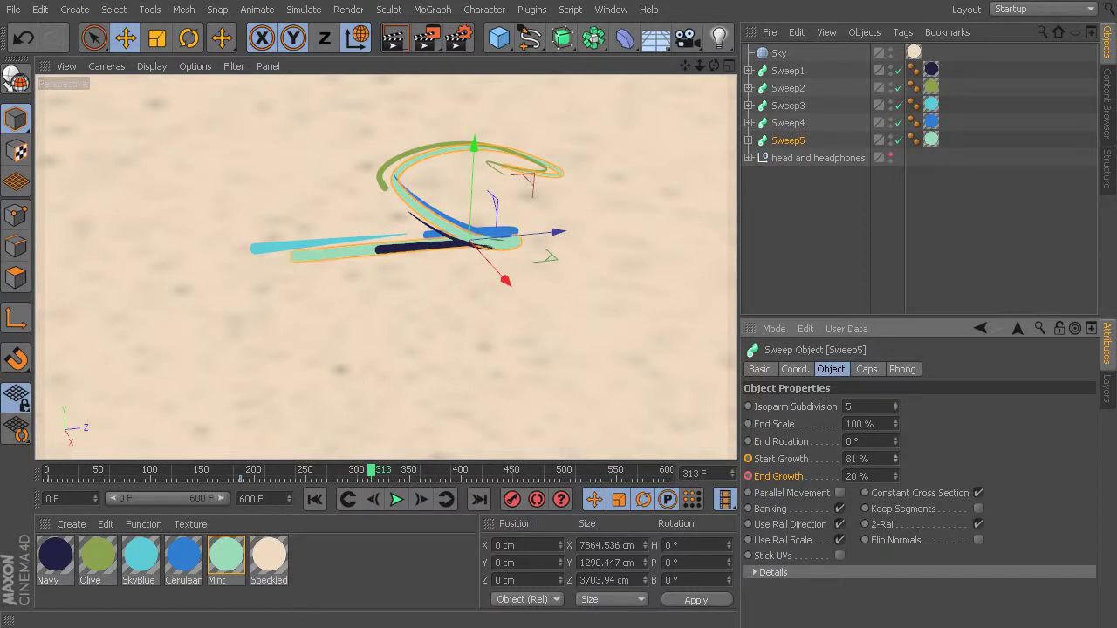
{"action": "left_click_drag", "start_coordinate": [895, 476], "coordinate": [904, 476]}
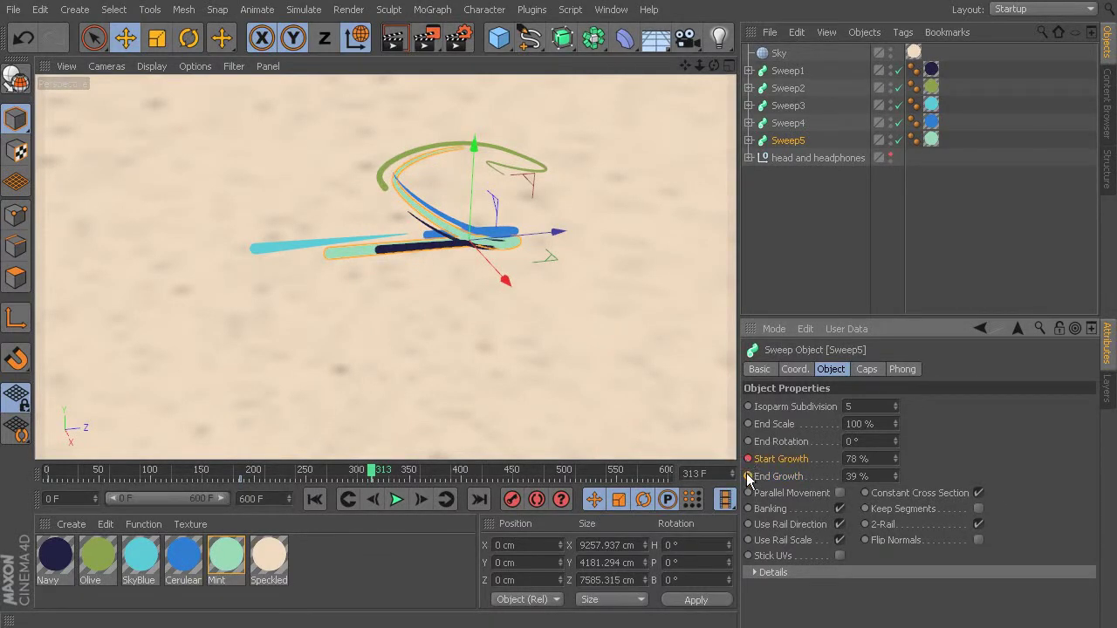
At frame 500, keyframe Sweep5 with Start Growth 96% and End Growth 100%
{"action": "left_click_drag", "start_coordinate": [383, 477], "coordinate": [562, 476]}
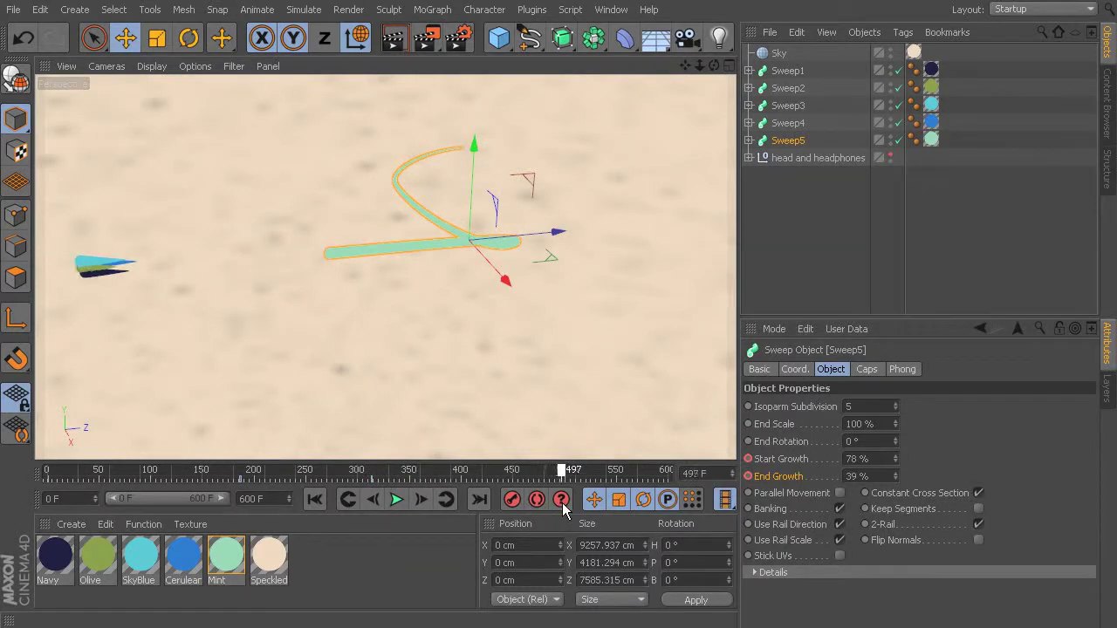
{"action": "double_click", "coordinate": [859, 459]}
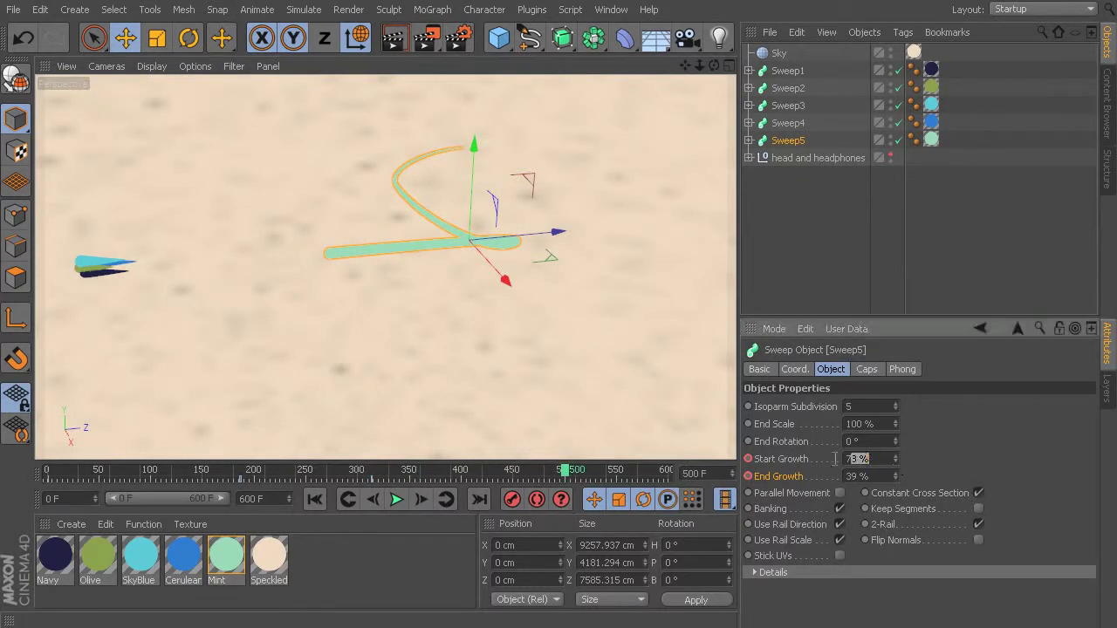
{"action": "type", "text": "96"}
{"action": "key", "text": "Tab"}
{"action": "type", "text": "100"}
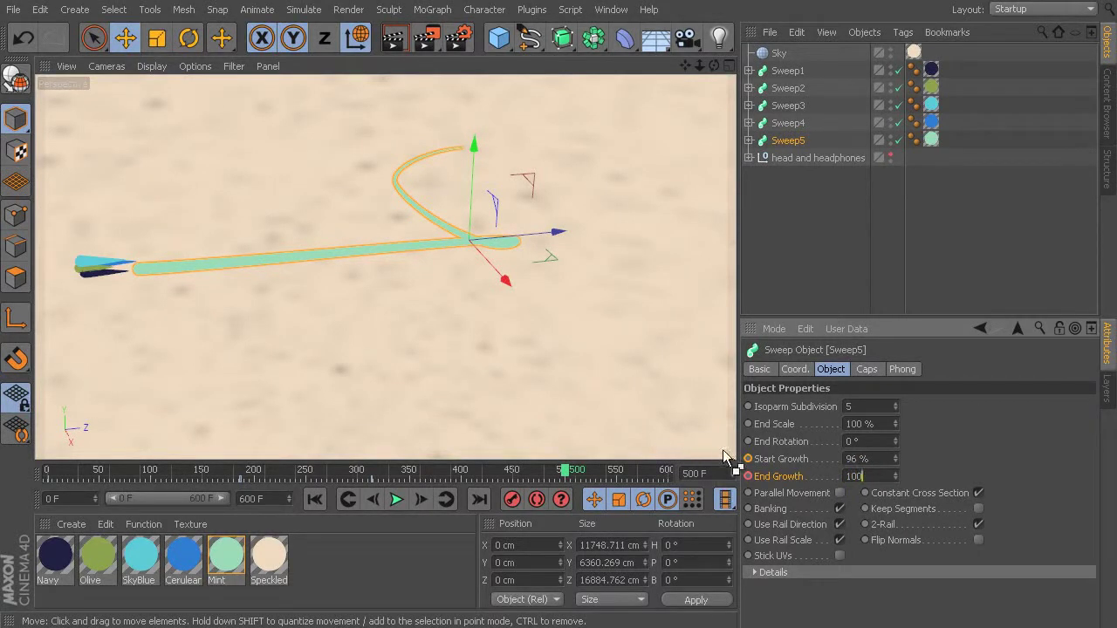
{"action": "left_click", "coordinate": [749, 477], "text": "ctrl"}
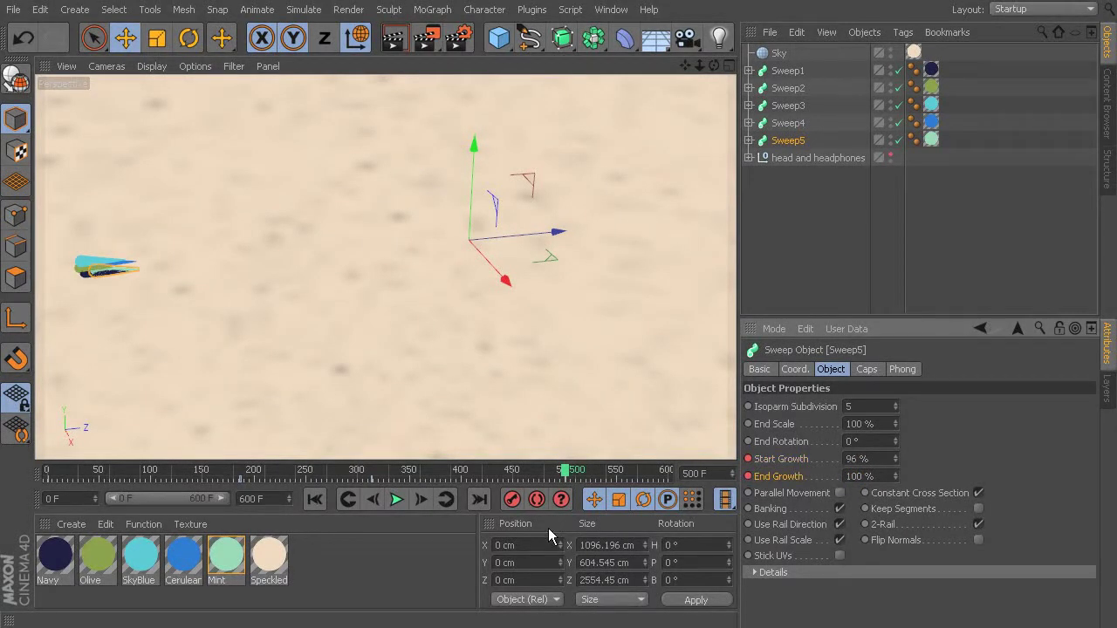
Scrub through the timeline from several viewing angles to review how all five stripes travel along their splines
{"action": "left_click_drag", "start_coordinate": [567, 475], "coordinate": [156, 506]}
{"action": "left_click_drag", "start_coordinate": [279, 506], "coordinate": [135, 489]}
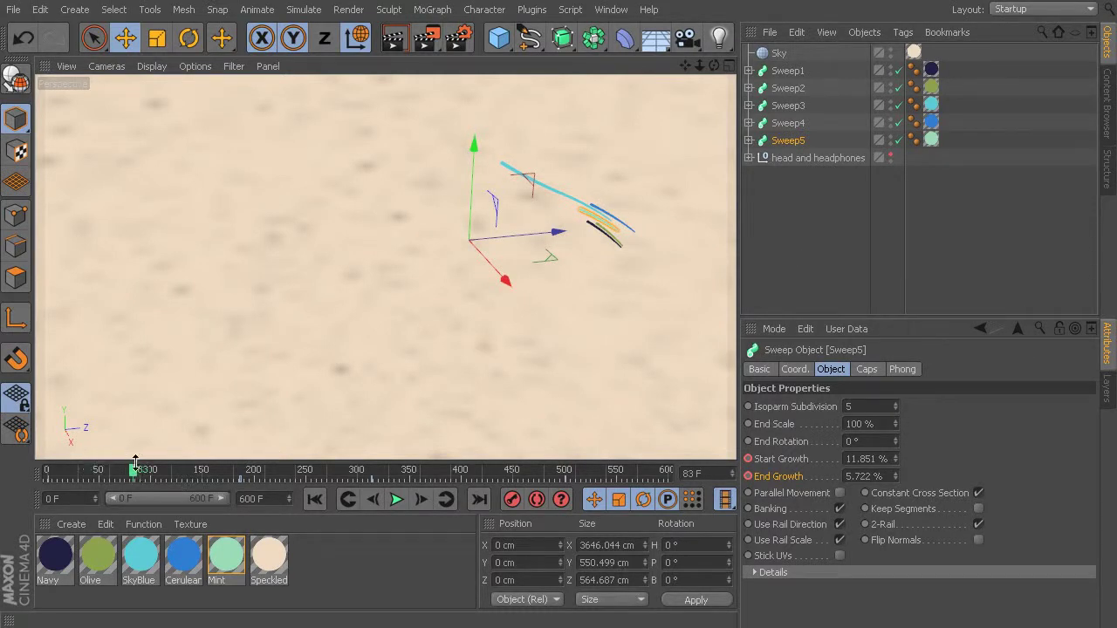
{"action": "left_click_drag", "start_coordinate": [135, 477], "coordinate": [200, 478]}
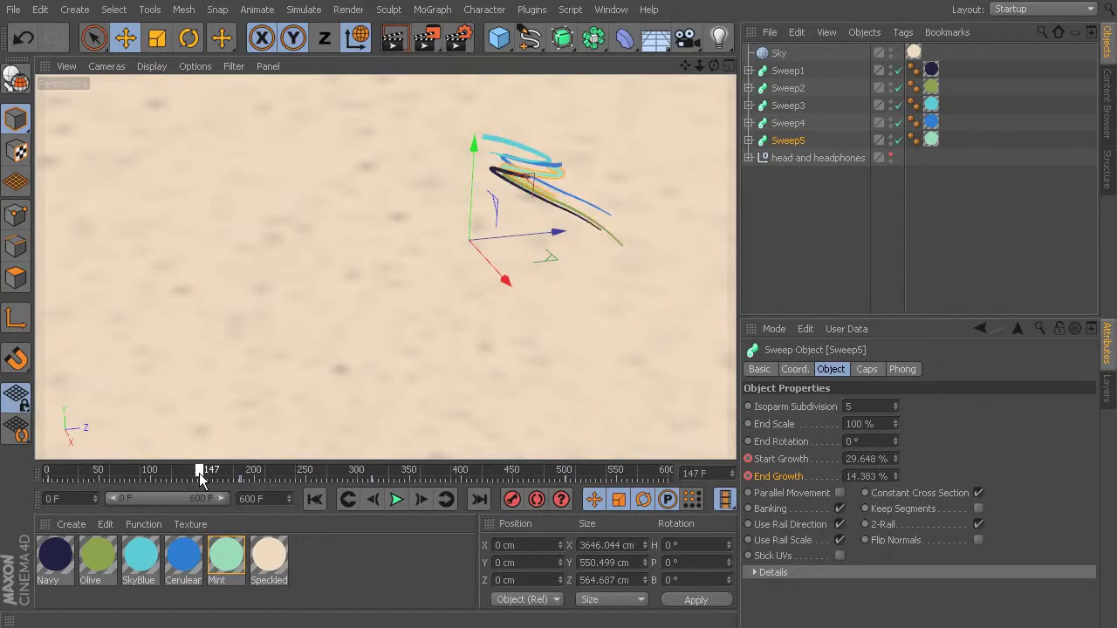
{"action": "scroll", "coordinate": [598, 181], "scroll_direction": "up", "scroll_amount": 3}
{"action": "left_click_drag", "start_coordinate": [592, 183], "coordinate": [426, 89], "text": "alt"}
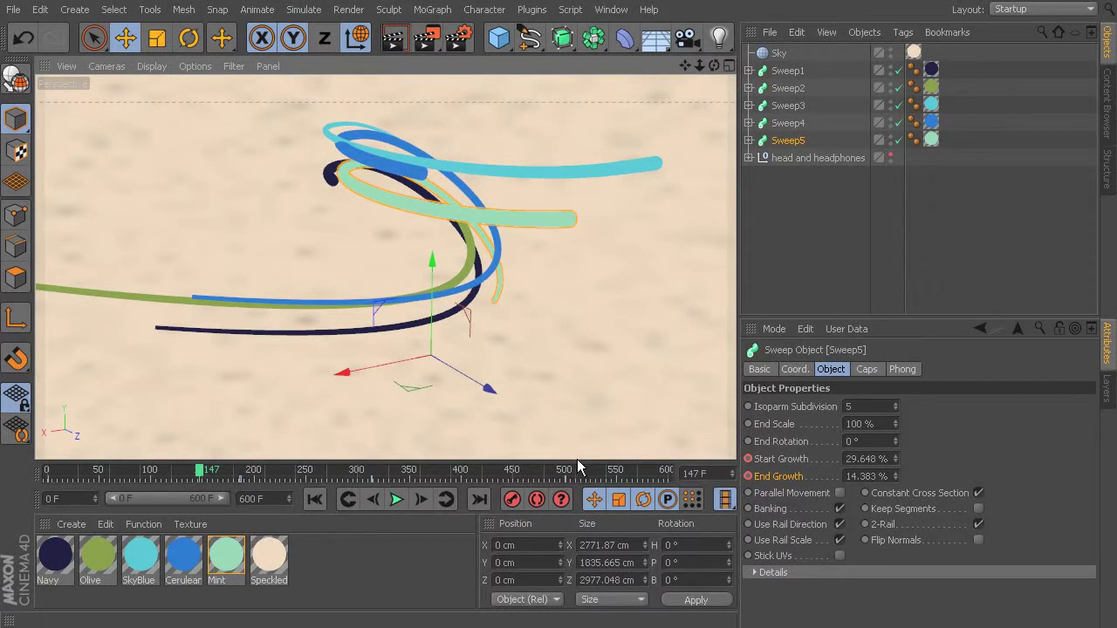
{"action": "left_click_drag", "start_coordinate": [204, 485], "coordinate": [290, 491]}
{"action": "left_click_drag", "start_coordinate": [490, 246], "coordinate": [418, 367], "text": "alt"}
{"action": "left_click_drag", "start_coordinate": [278, 470], "coordinate": [520, 525]}
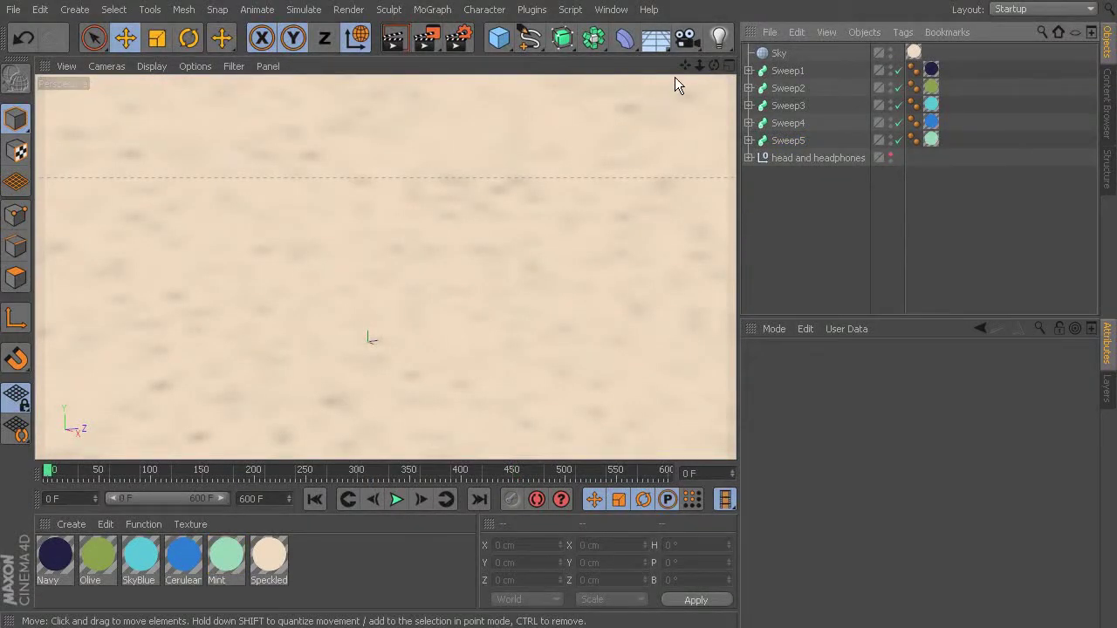
Add a Camera object and, looking through it, turn it to a heading of about -55° and pitch of about 34°
{"action": "left_click", "coordinate": [687, 38]}
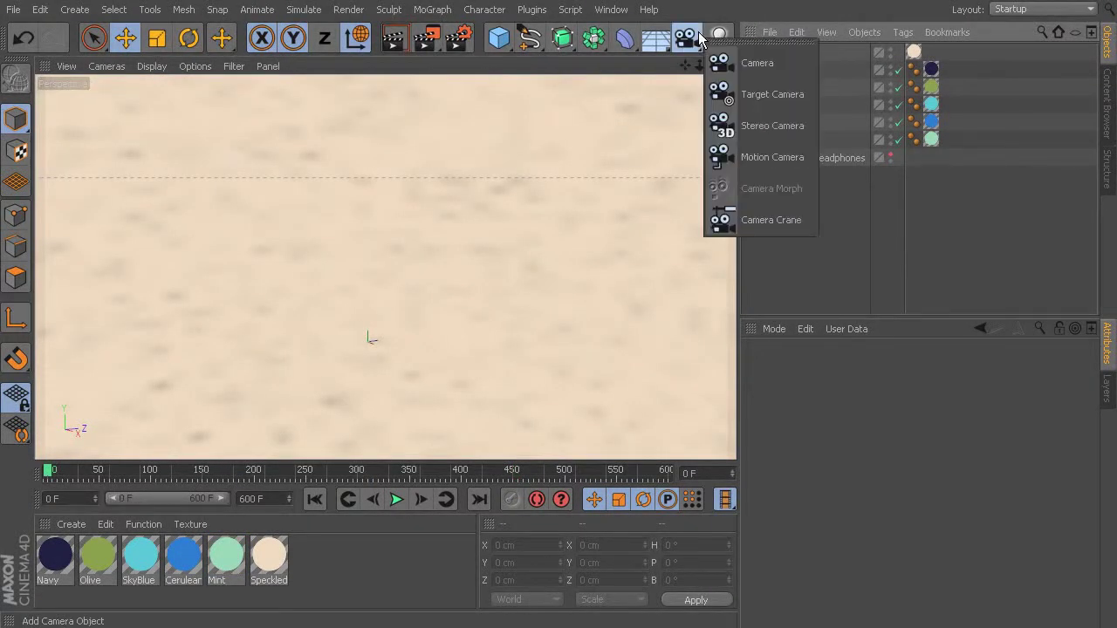
{"action": "left_click", "coordinate": [756, 63]}
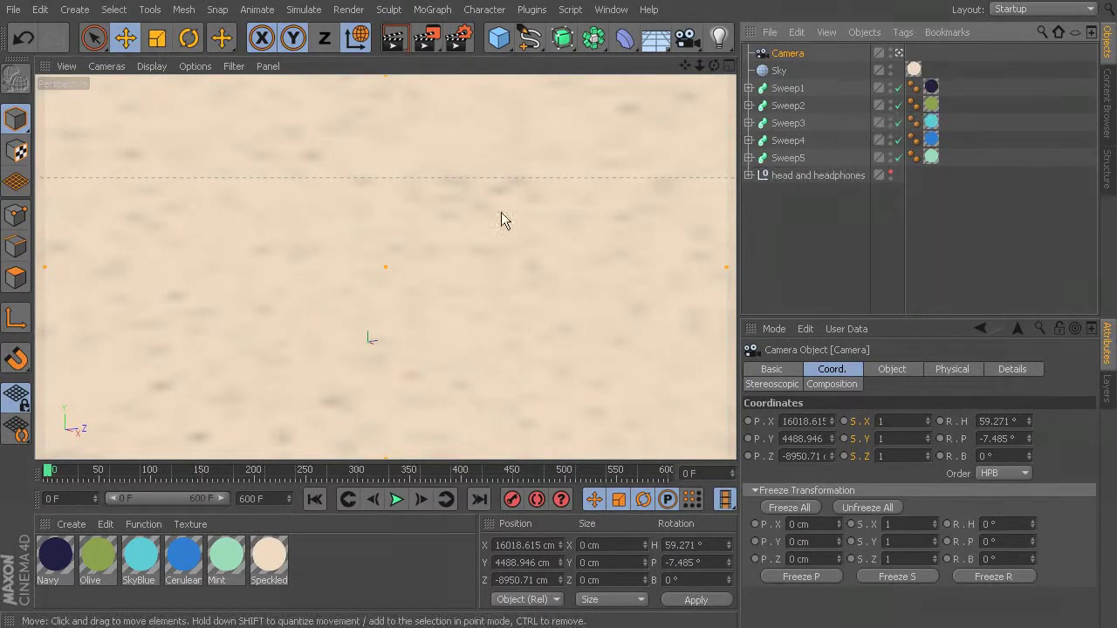
{"action": "mouse_move", "coordinate": [386, 202]}
{"action": "left_mouse_down", "text": "alt"}
{"action": "mouse_move", "coordinate": [294, 215]}
{"action": "mouse_move", "coordinate": [606, 134]}
{"action": "mouse_move", "coordinate": [215, 279]}
{"action": "mouse_move", "coordinate": [45, 319]}
{"action": "mouse_move", "coordinate": [527, 286]}
{"action": "mouse_move", "coordinate": [721, 322]}
{"action": "mouse_move", "coordinate": [733, 375]}
{"action": "mouse_move", "coordinate": [462, 281]}
{"action": "mouse_move", "coordinate": [553, 352]}
{"action": "mouse_move", "coordinate": [611, 332]}
{"action": "left_mouse_up", "text": "alt"}
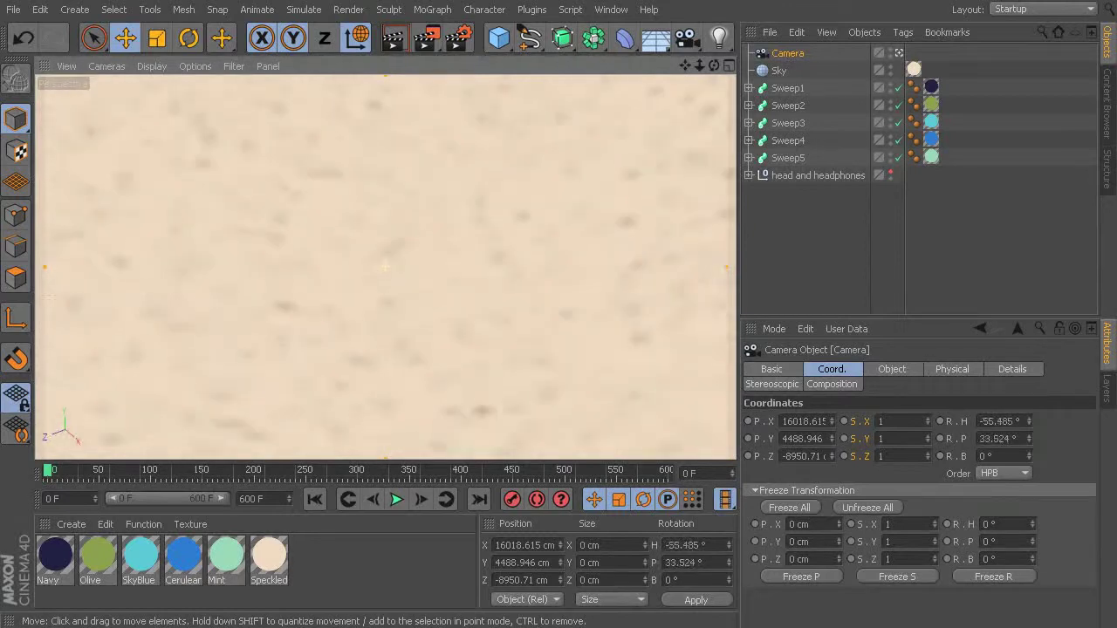
Leave the camera view to inspect the camera from outside, and return to looking through it
{"action": "left_click", "coordinate": [898, 53]}
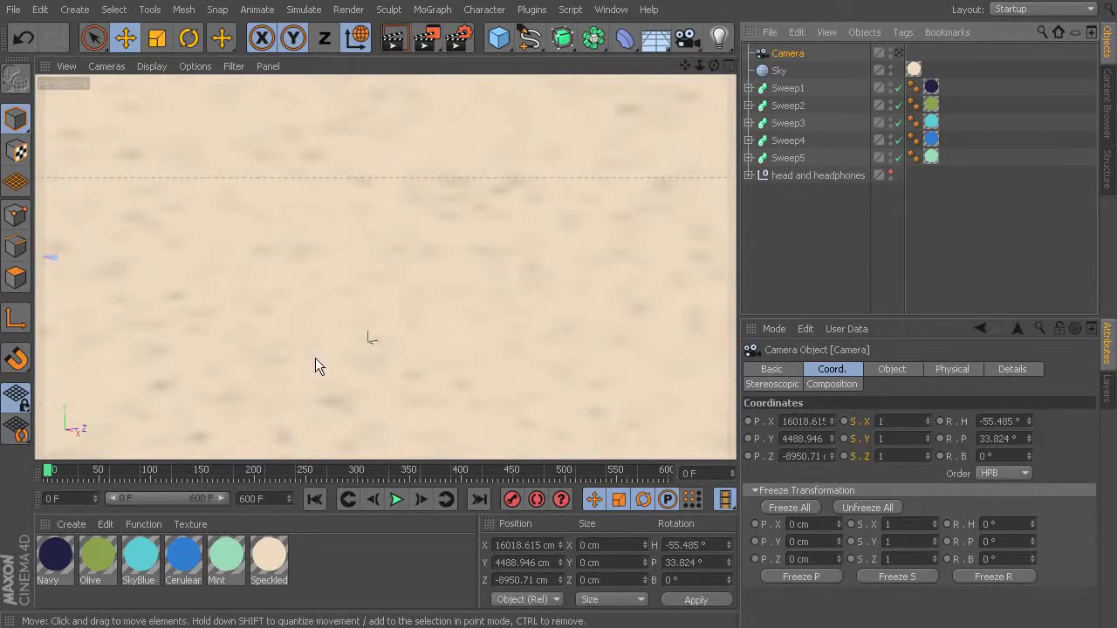
{"action": "left_click_drag", "start_coordinate": [320, 380], "coordinate": [125, 319], "text": "alt"}
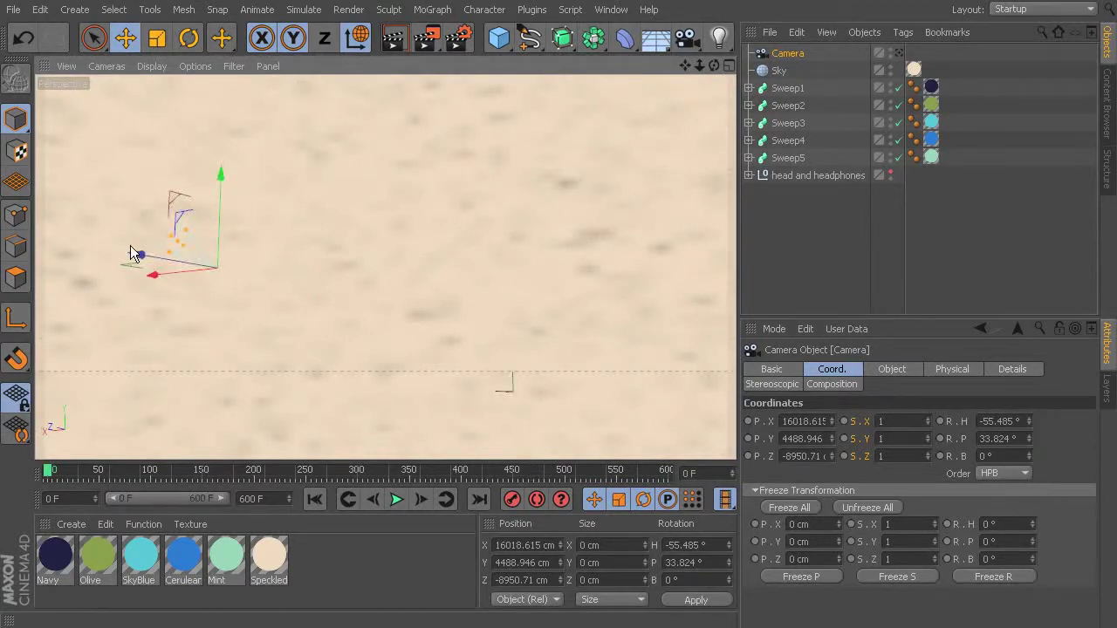
{"action": "left_click_drag", "start_coordinate": [153, 247], "coordinate": [78, 426], "text": "alt"}
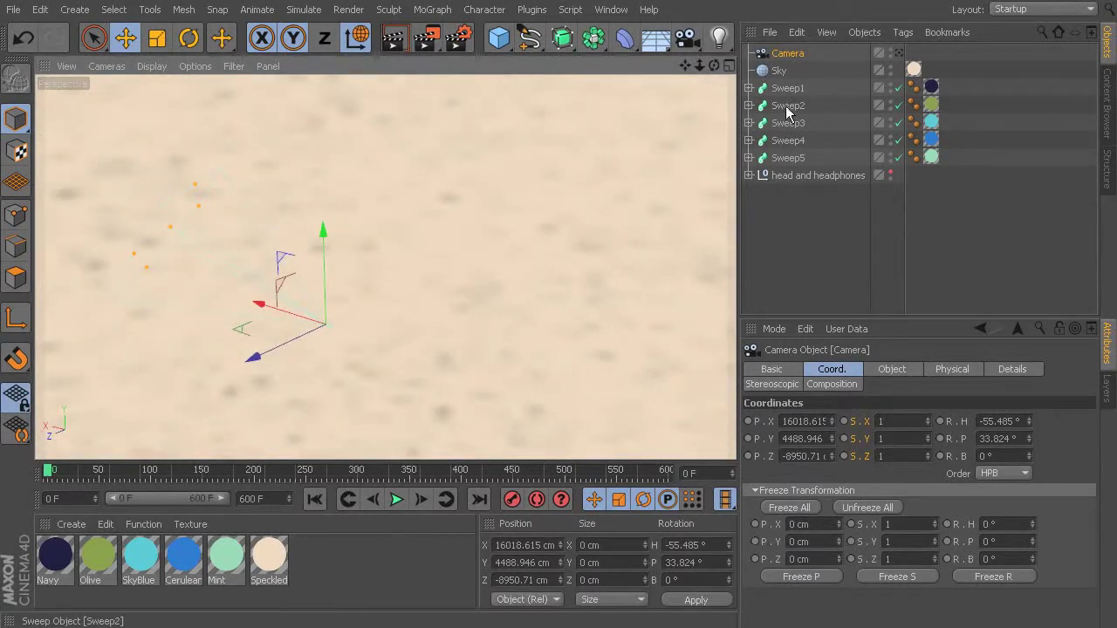
{"action": "left_click", "coordinate": [899, 53]}
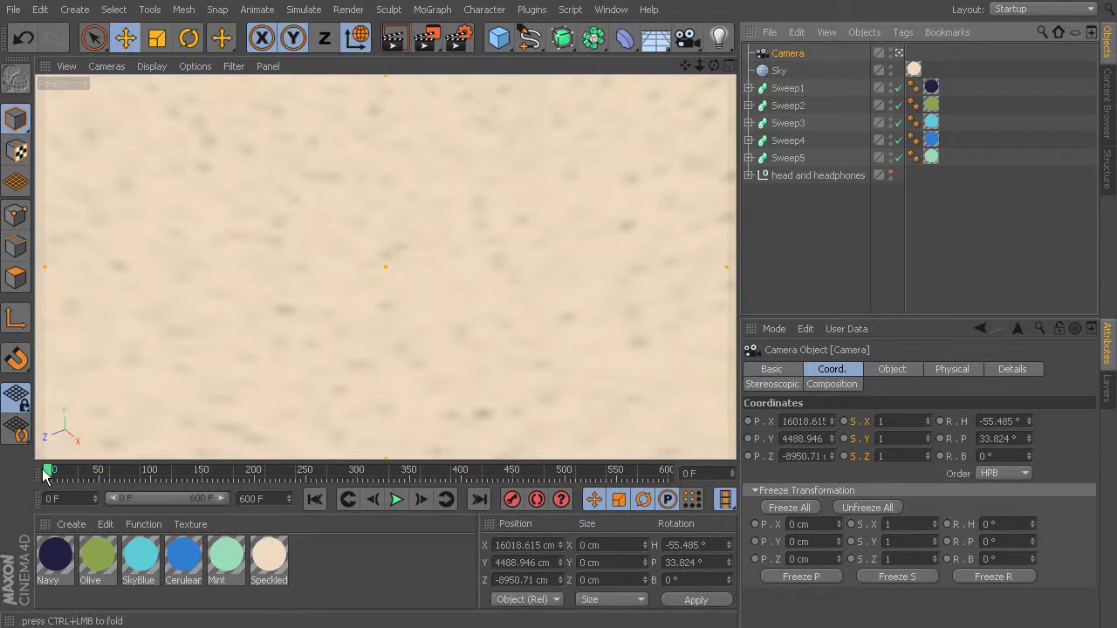
Scrub to frame 289 and move the camera so that it frames the stripes
{"action": "left_click_drag", "start_coordinate": [109, 476], "coordinate": [259, 479]}
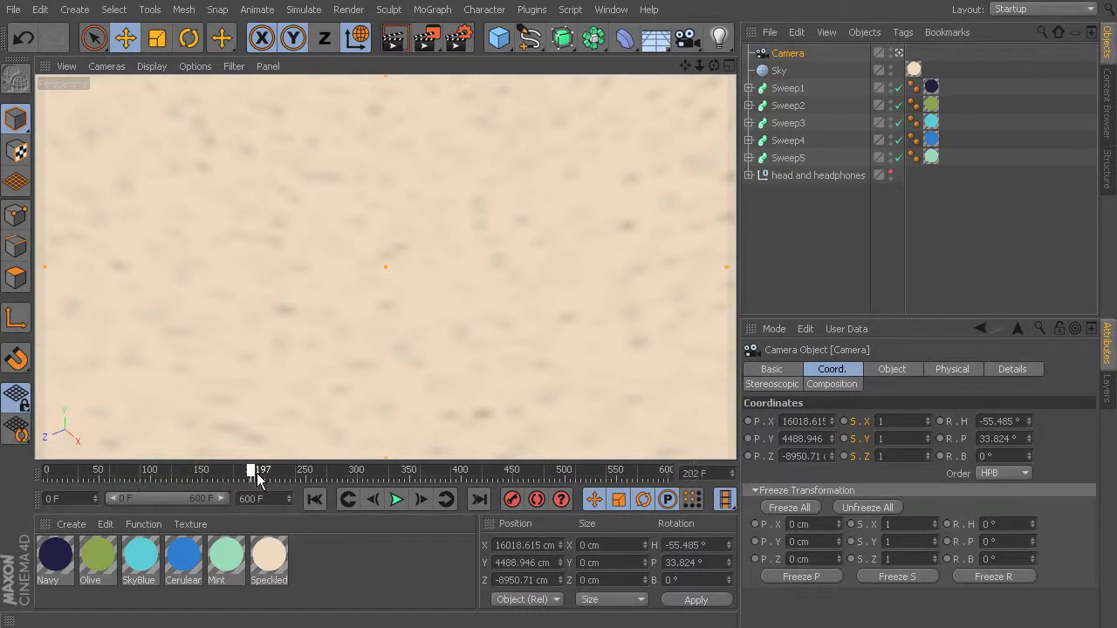
{"action": "mouse_move", "coordinate": [204, 419]}
{"action": "left_mouse_down", "text": "alt"}
{"action": "mouse_move", "coordinate": [55, 446]}
{"action": "mouse_move", "coordinate": [450, 330]}
{"action": "left_mouse_up", "text": "alt"}
{"action": "middle_click_drag", "start_coordinate": [447, 330], "coordinate": [556, 225], "text": "alt"}
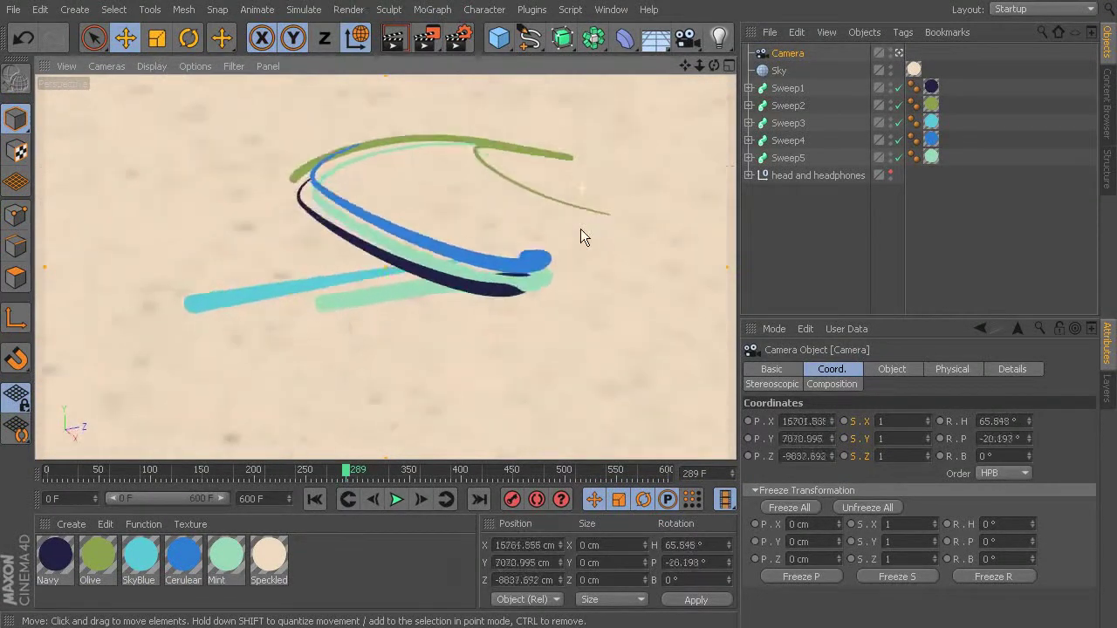
{"action": "left_click_drag", "start_coordinate": [580, 230], "coordinate": [402, 208], "text": "alt"}
At frame 66, reframe the camera on the stripes' start, at a heading of about 143° and pitch of about -41°
{"action": "left_click_drag", "start_coordinate": [349, 472], "coordinate": [116, 470]}
{"action": "left_click_drag", "start_coordinate": [165, 393], "coordinate": [168, 231], "text": "alt"}
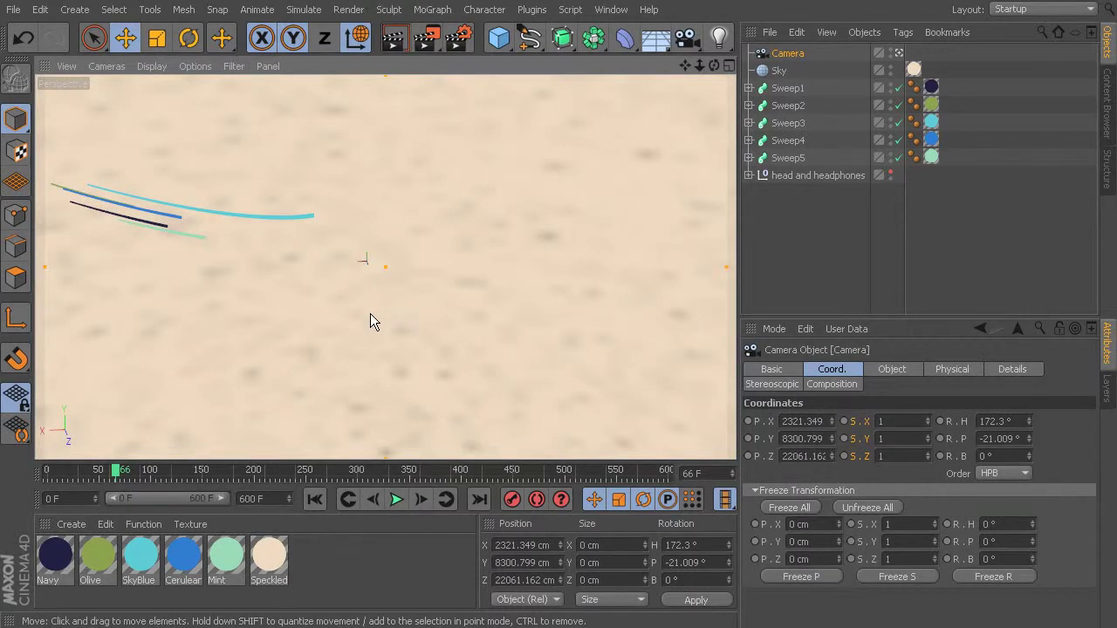
{"action": "left_click_drag", "start_coordinate": [370, 322], "coordinate": [296, 224], "text": "alt"}
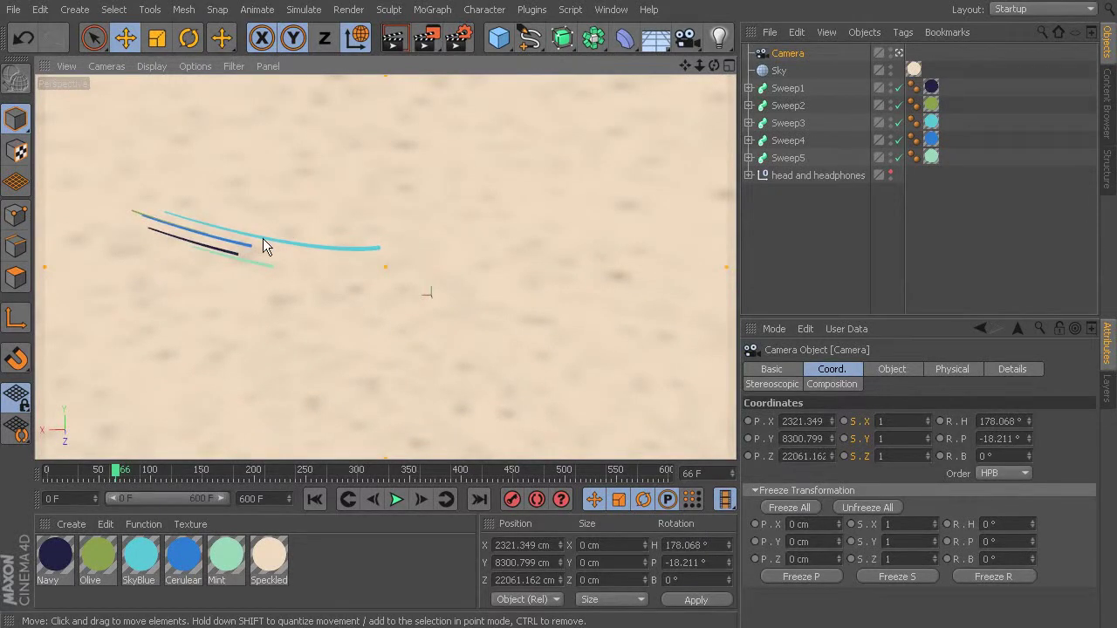
{"action": "left_click_drag", "start_coordinate": [262, 242], "coordinate": [518, 357], "text": "alt"}
{"action": "scroll", "coordinate": [243, 239], "scroll_direction": "up", "scroll_amount": 3}
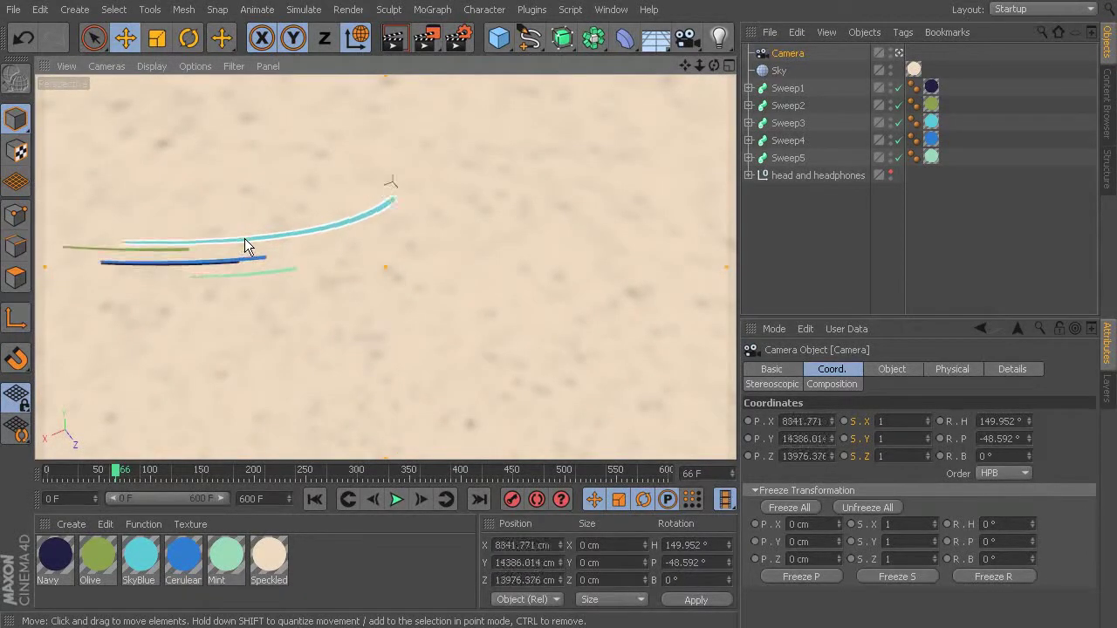
{"action": "left_click_drag", "start_coordinate": [247, 239], "coordinate": [255, 326], "text": "alt"}
{"action": "middle_click_drag", "start_coordinate": [255, 326], "coordinate": [222, 351], "text": "alt"}
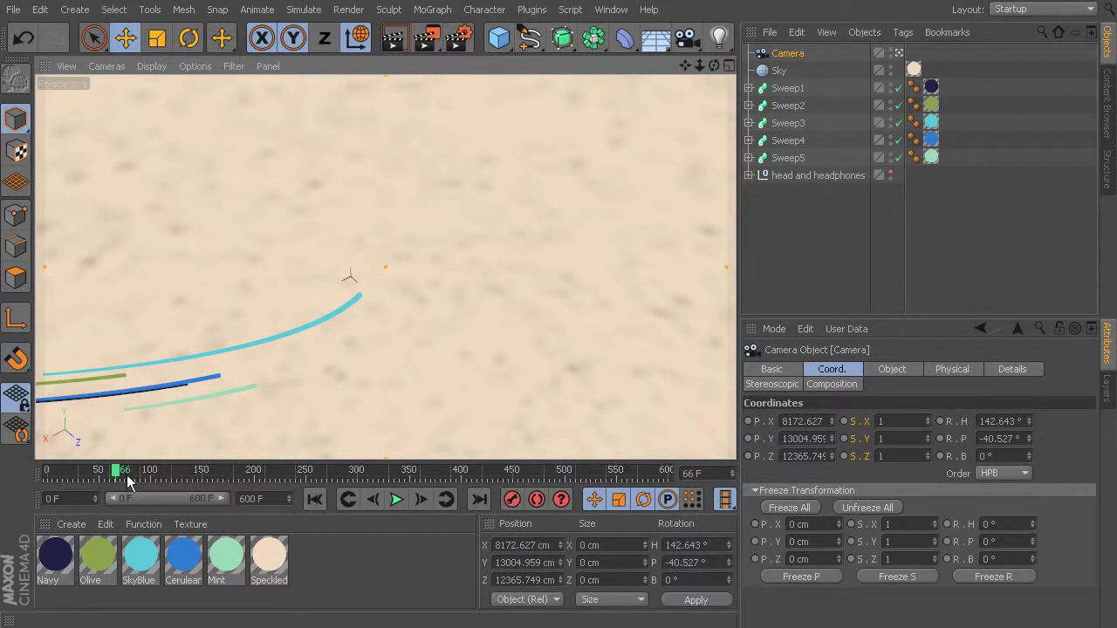
Adjust the camera to a heading of about 140° and pitch of about -20°, checking the framing by scrubbing to frame 249
{"action": "left_click_drag", "start_coordinate": [127, 474], "coordinate": [407, 502]}
{"action": "left_click_drag", "start_coordinate": [236, 275], "coordinate": [312, 292], "text": "alt"}
{"action": "left_click_drag", "start_coordinate": [403, 472], "coordinate": [192, 521]}
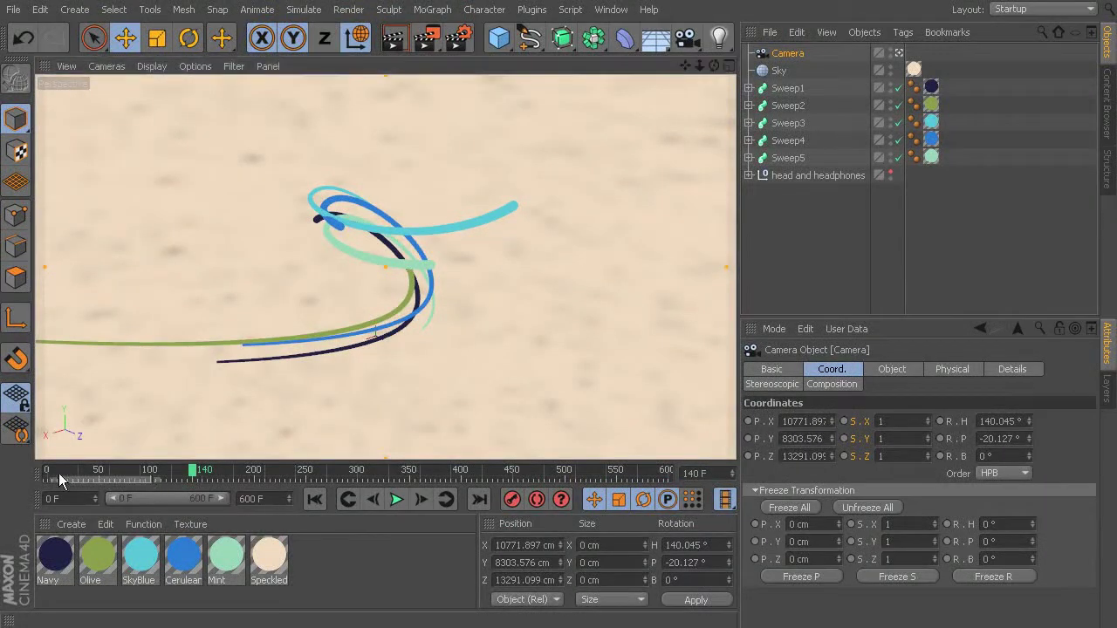
{"action": "left_click_drag", "start_coordinate": [87, 468], "coordinate": [305, 472]}
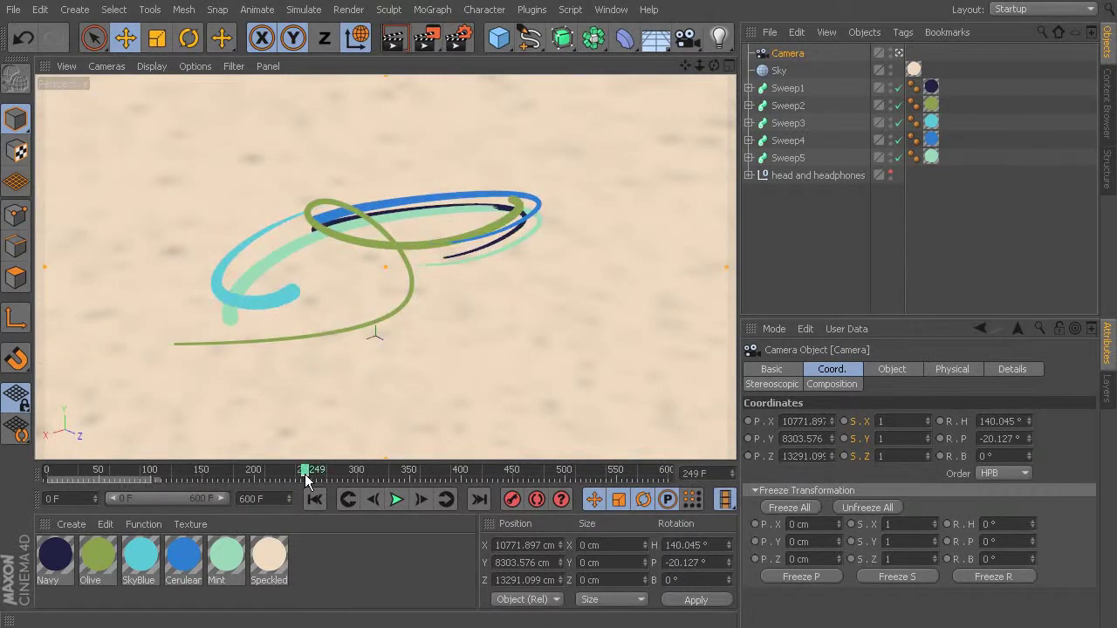
Set the camera's position to X 12638 cm, Y 7541 cm and Z 7194 cm
{"action": "left_click", "coordinate": [796, 420]}
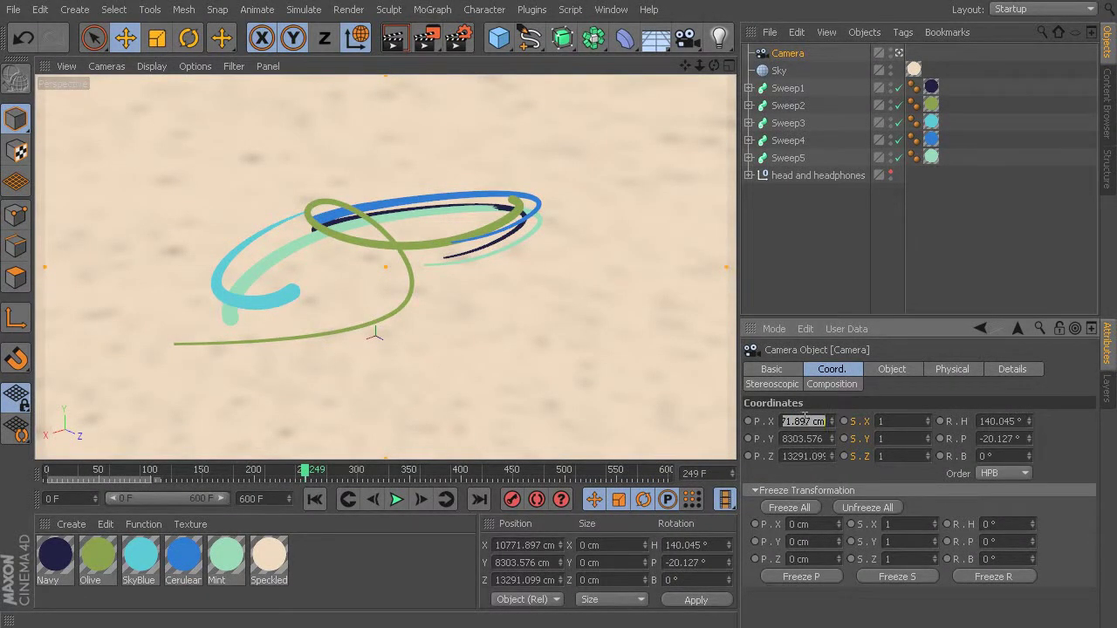
{"action": "type", "text": "12638"}
{"action": "left_click", "coordinate": [788, 438]}
{"action": "double_click", "coordinate": [788, 438]}
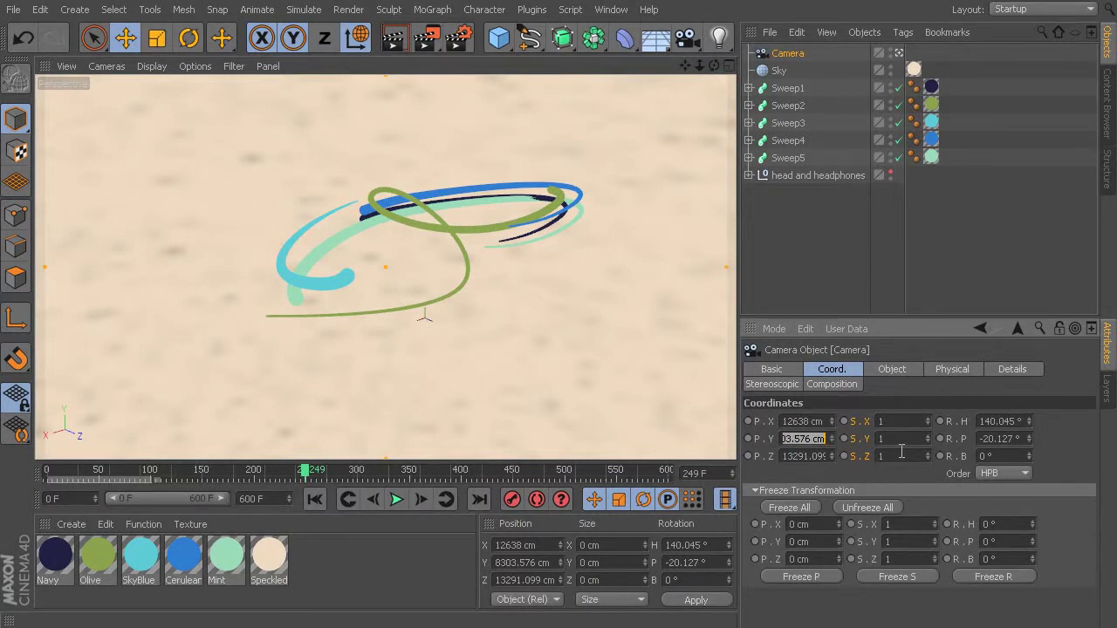
{"action": "type", "text": "7541"}
{"action": "double_click", "coordinate": [801, 454]}
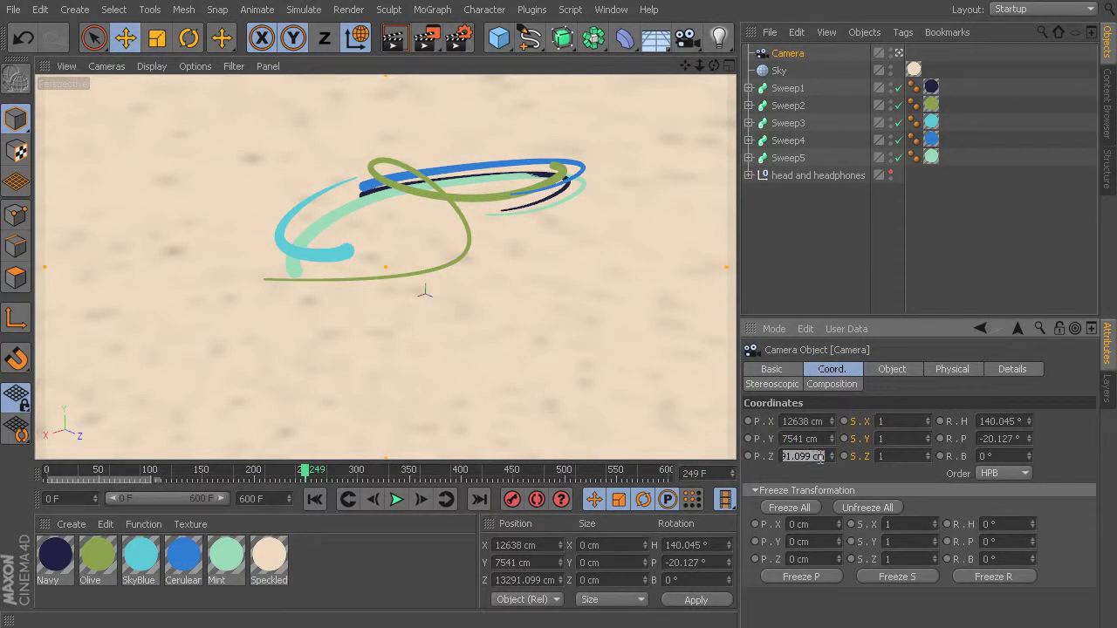
{"action": "type", "text": "7194"}
Set the camera's heading to 113° and its pitch to -22°
{"action": "left_click", "coordinate": [1010, 420]}
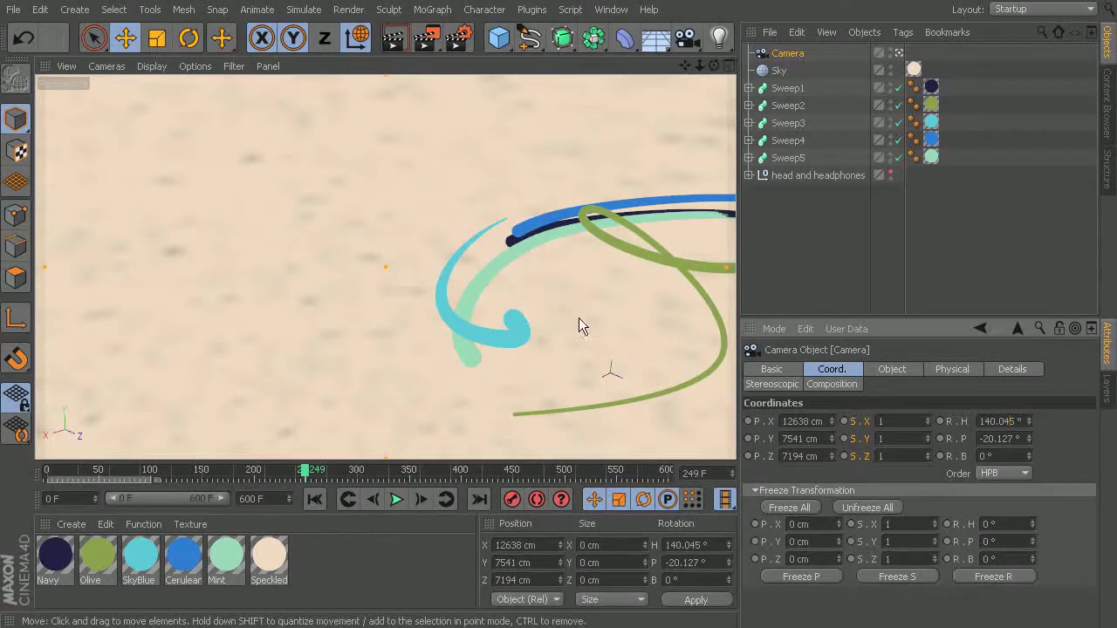
{"action": "left_click", "coordinate": [1009, 422]}
{"action": "type", "text": "113"}
{"action": "left_click", "coordinate": [1018, 439]}
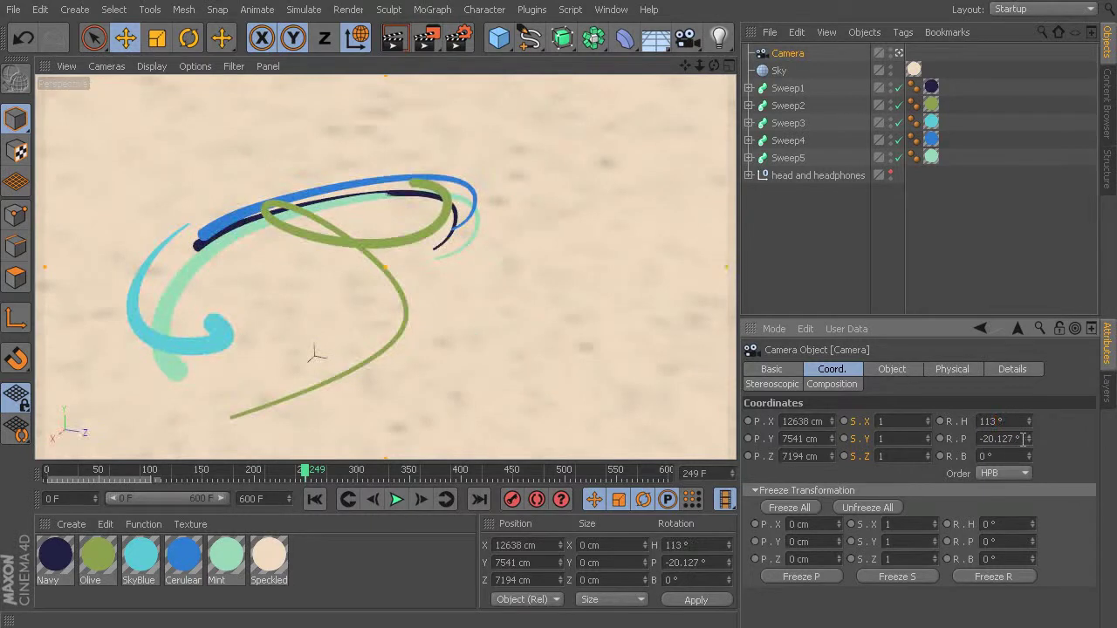
{"action": "double_click", "coordinate": [1021, 439]}
{"action": "key", "text": "BackSpace"}
{"action": "type", "text": "-22"}
{"action": "key", "text": "Return"}
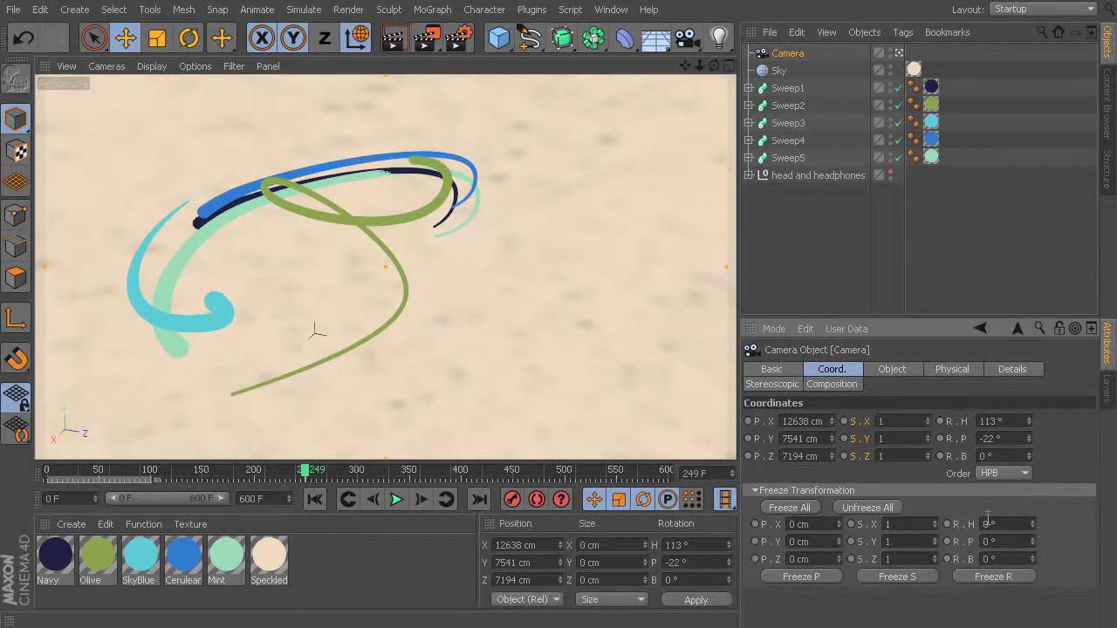
Check the framing along the timeline, keyframe the camera's position and rotation at frame 0, and go to frame 219
{"action": "left_click_drag", "start_coordinate": [266, 472], "coordinate": [508, 552]}
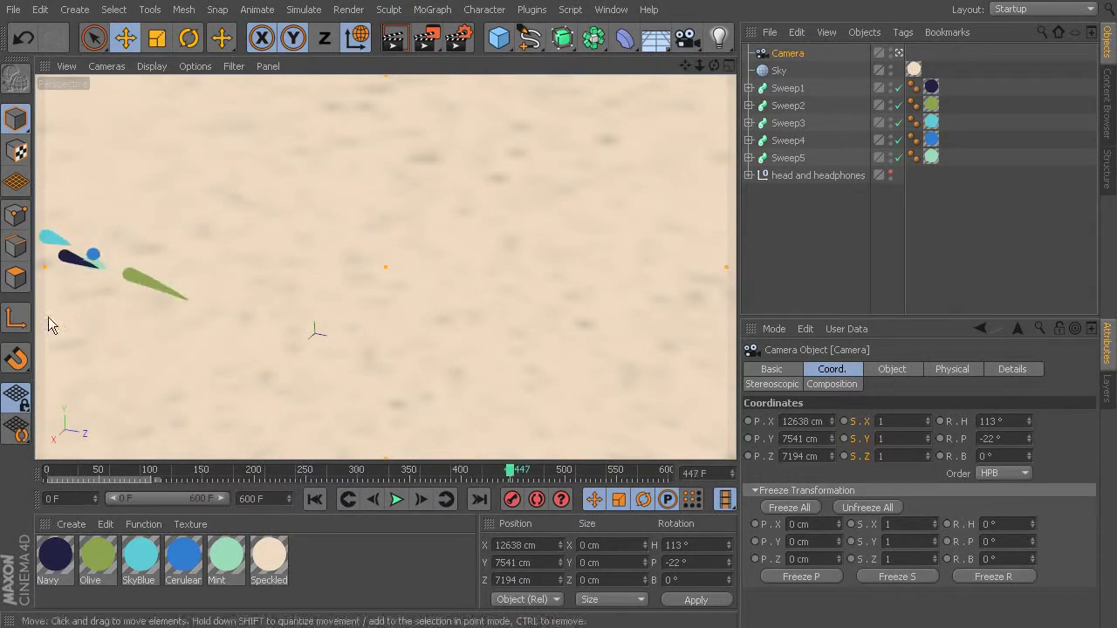
{"action": "left_click_drag", "start_coordinate": [505, 478], "coordinate": [12, 466]}
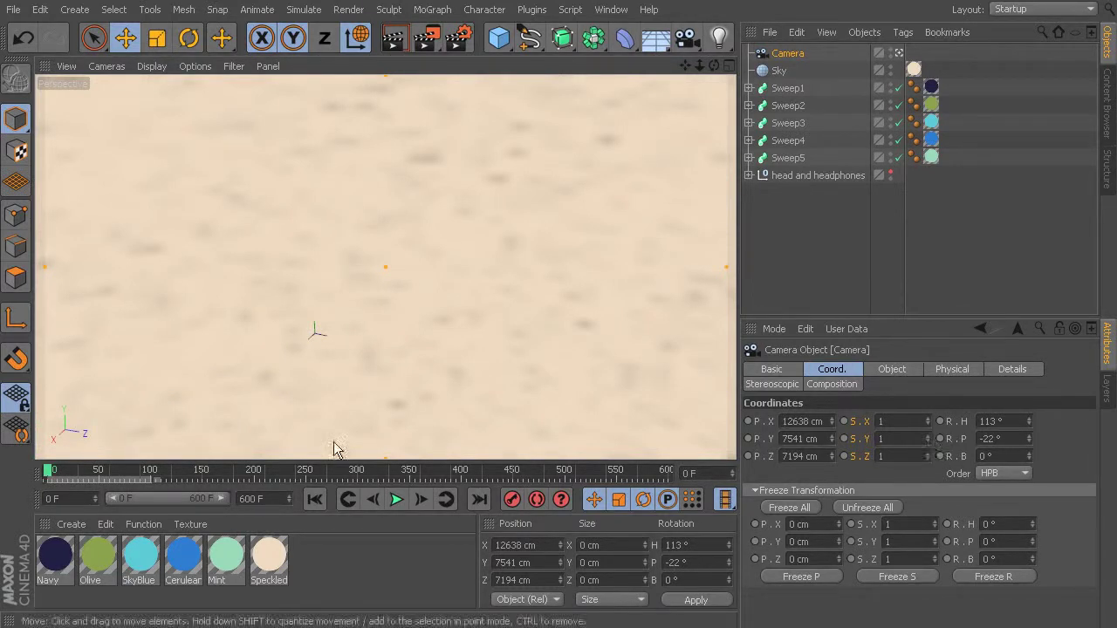
{"action": "mouse_move", "coordinate": [50, 472]}
{"action": "left_mouse_down"}
{"action": "mouse_move", "coordinate": [207, 476]}
{"action": "mouse_move", "coordinate": [23, 476]}
{"action": "left_mouse_up"}
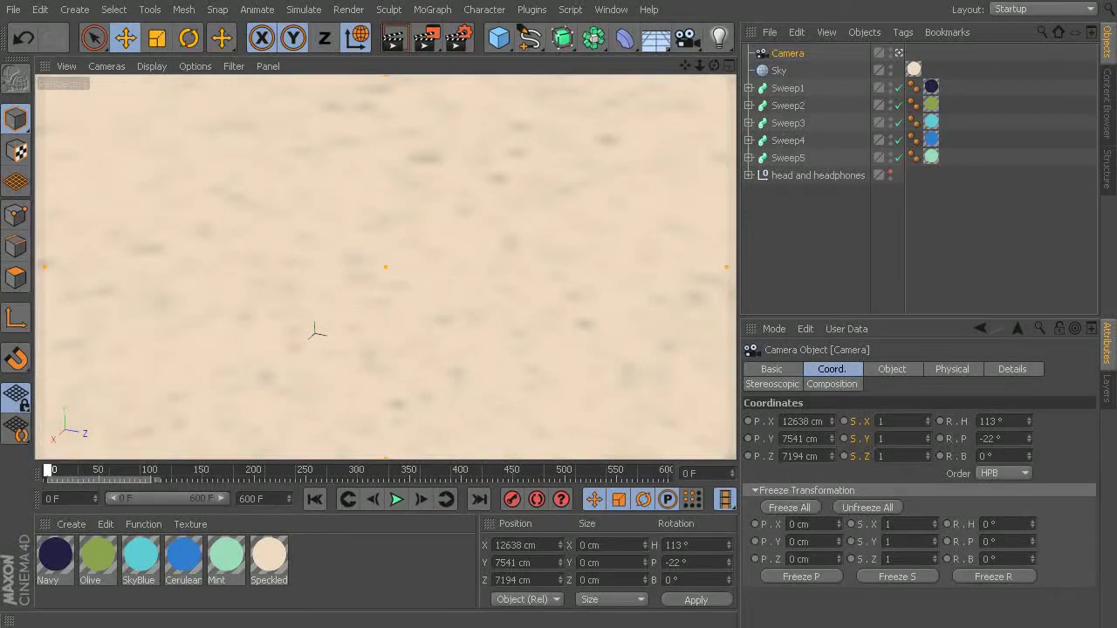
{"action": "left_click", "coordinate": [747, 422], "text": "ctrl"}
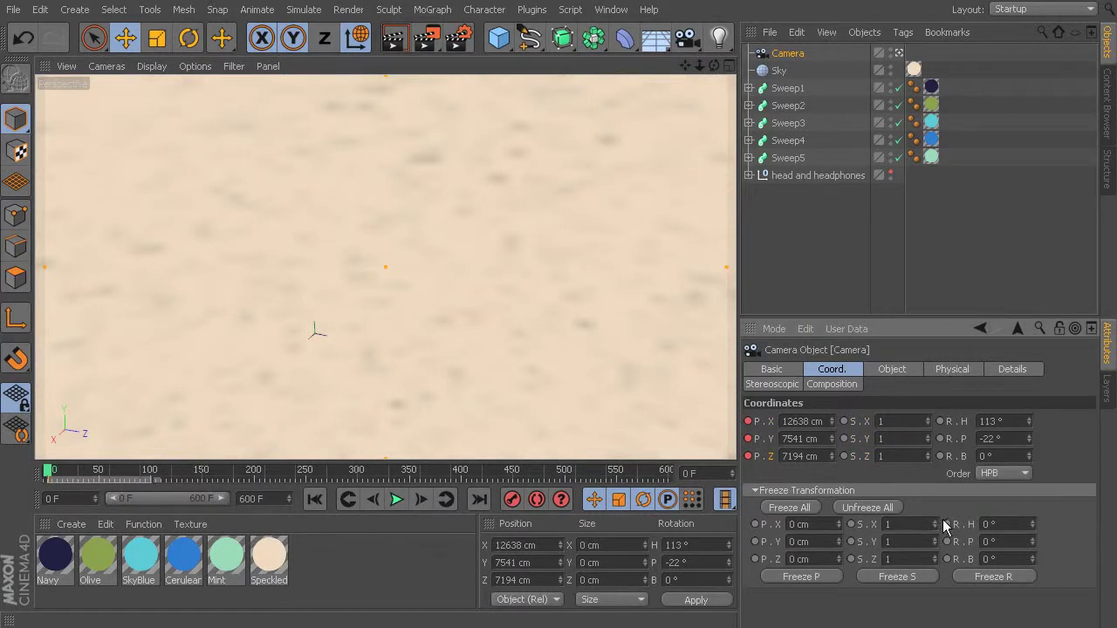
{"action": "left_click", "coordinate": [940, 422], "text": "ctrl"}
{"action": "left_click_drag", "start_coordinate": [50, 476], "coordinate": [225, 493]}
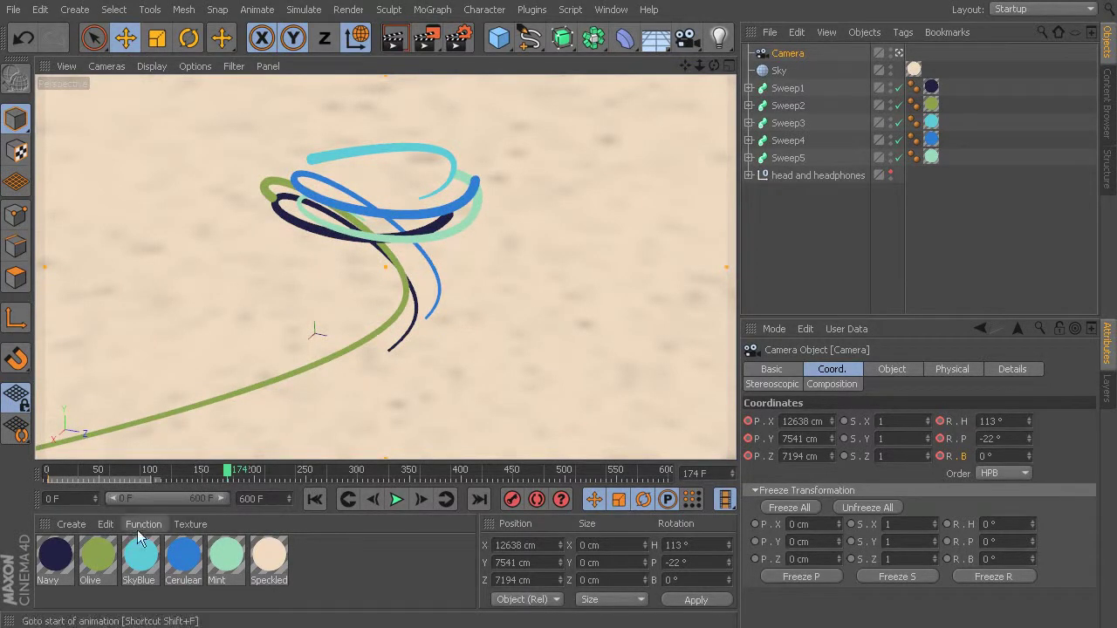
{"action": "left_click_drag", "start_coordinate": [229, 480], "coordinate": [276, 492]}
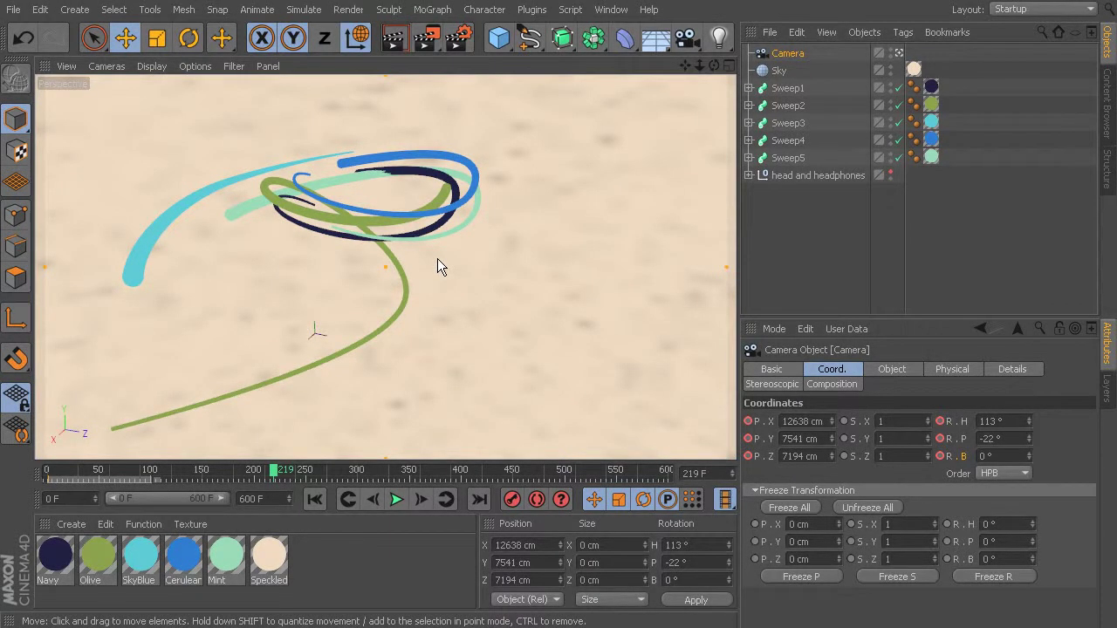
{"action": "scroll", "coordinate": [430, 247], "scroll_direction": "up", "scroll_amount": 5}
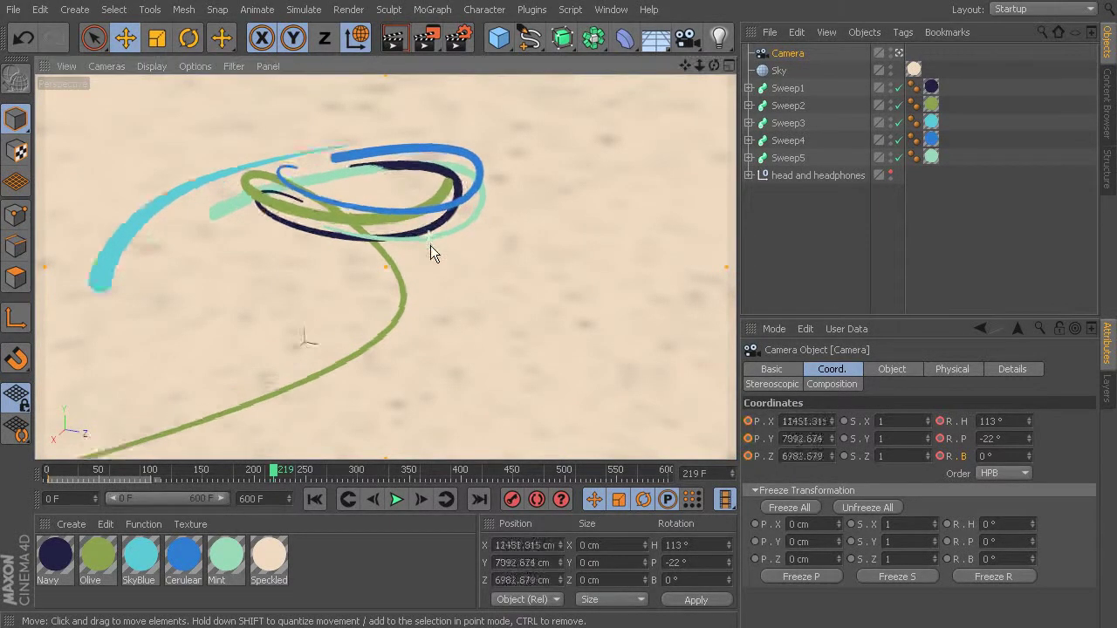
{"action": "left_click_drag", "start_coordinate": [467, 225], "coordinate": [421, 246], "text": "alt"}
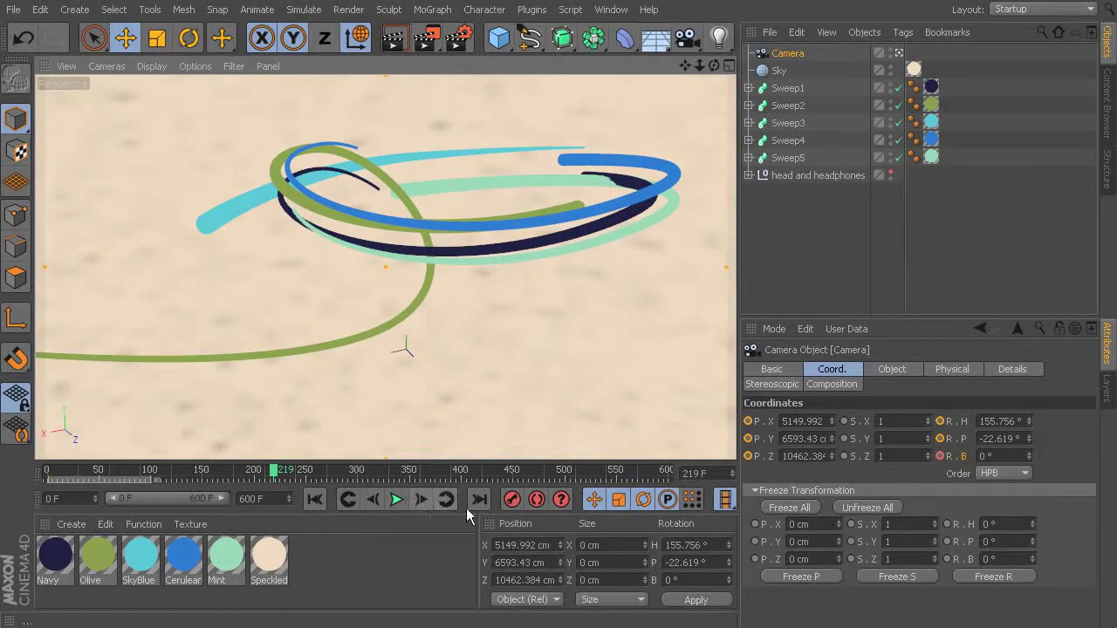
{"action": "left_click", "coordinate": [510, 500]}
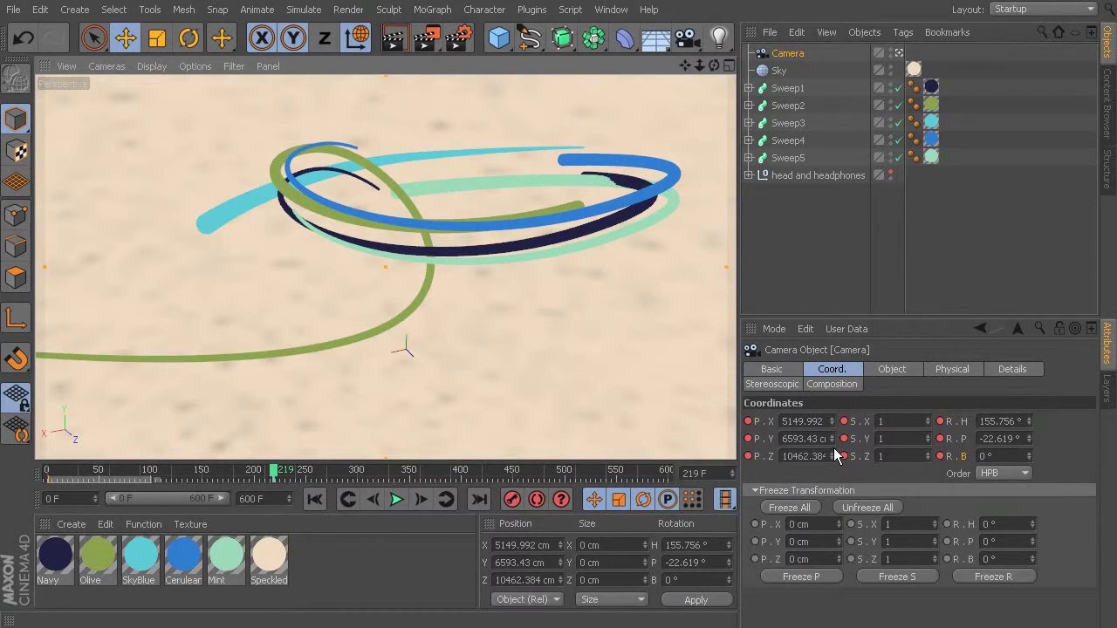
{"action": "key", "text": "ctrl+z"}
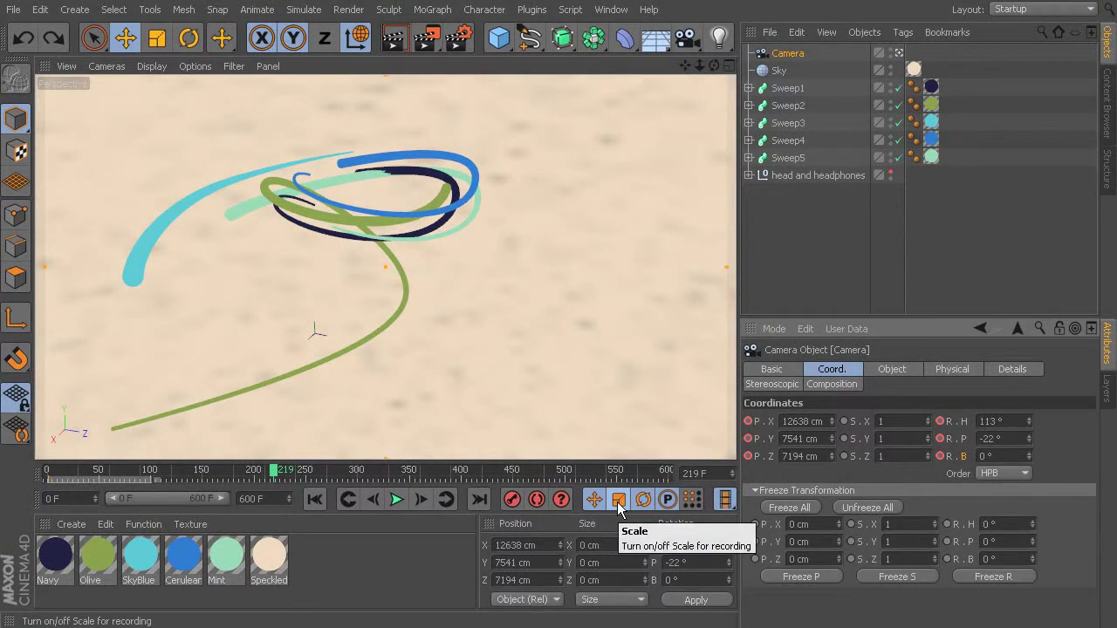
Exclude scale from keyframe recording and record the camera's position and rotation at frame 219
{"action": "left_click", "coordinate": [668, 500]}
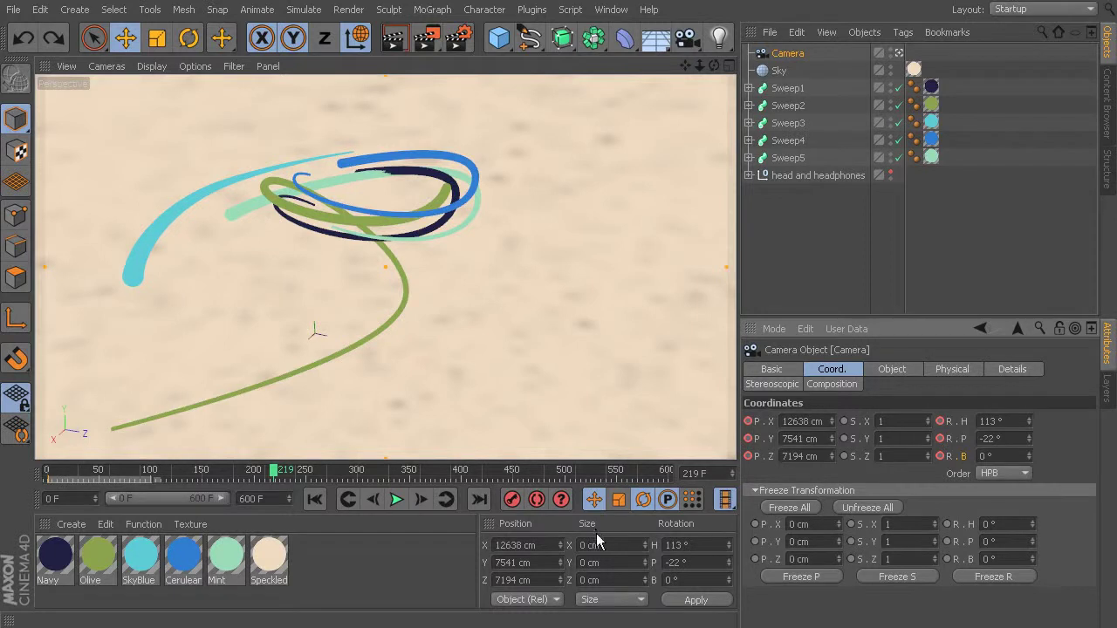
{"action": "left_click", "coordinate": [513, 507]}
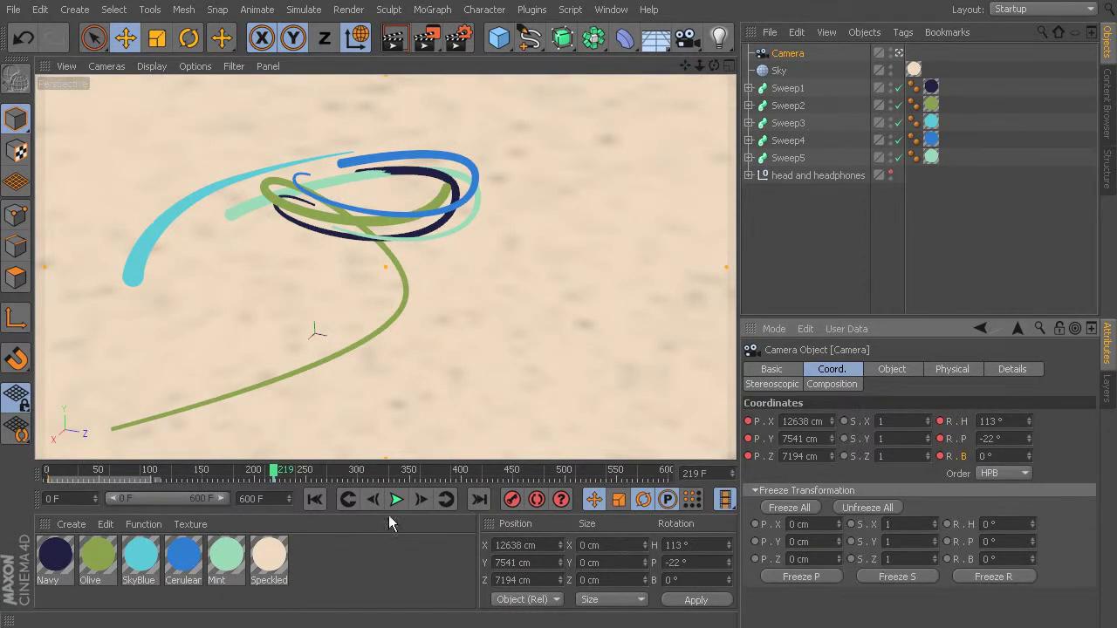
{"action": "mouse_move", "coordinate": [275, 476]}
{"action": "left_mouse_down"}
{"action": "mouse_move", "coordinate": [46, 476]}
{"action": "mouse_move", "coordinate": [323, 498]}
{"action": "mouse_move", "coordinate": [49, 486]}
{"action": "mouse_move", "coordinate": [279, 491]}
{"action": "left_mouse_up"}
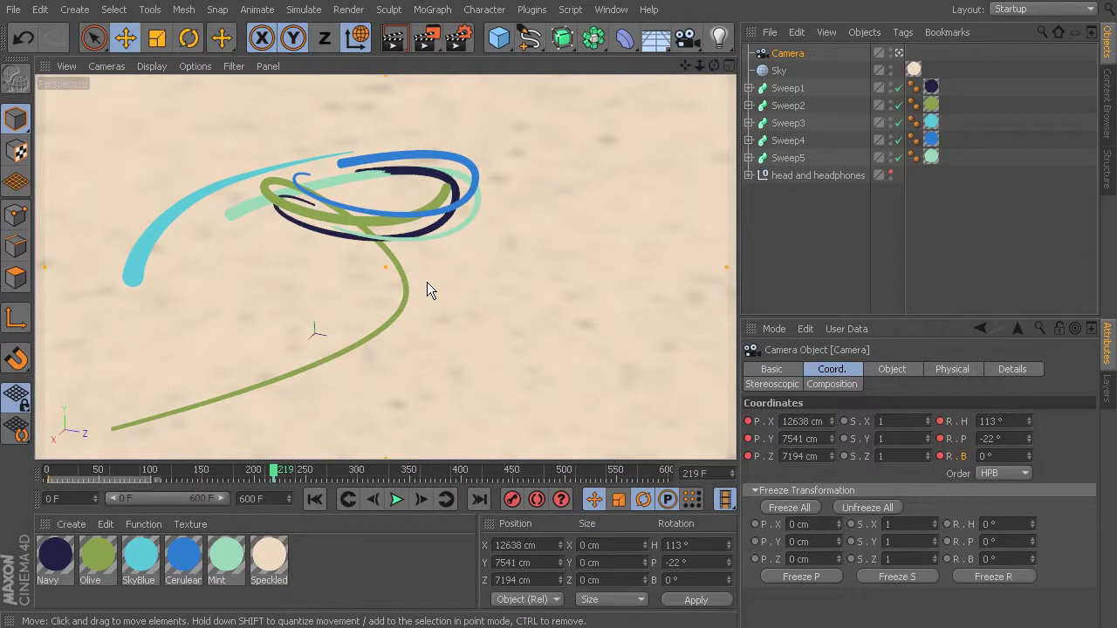
Reframe the camera at frame 219 to a heading of about 161° and pitch of about -20°, and record the new keyframes
{"action": "left_click_drag", "start_coordinate": [455, 282], "coordinate": [355, 333], "text": "alt"}
{"action": "middle_click_drag", "start_coordinate": [355, 332], "coordinate": [461, 206], "text": "alt"}
{"action": "left_click_drag", "start_coordinate": [506, 145], "coordinate": [400, 330], "text": "alt"}
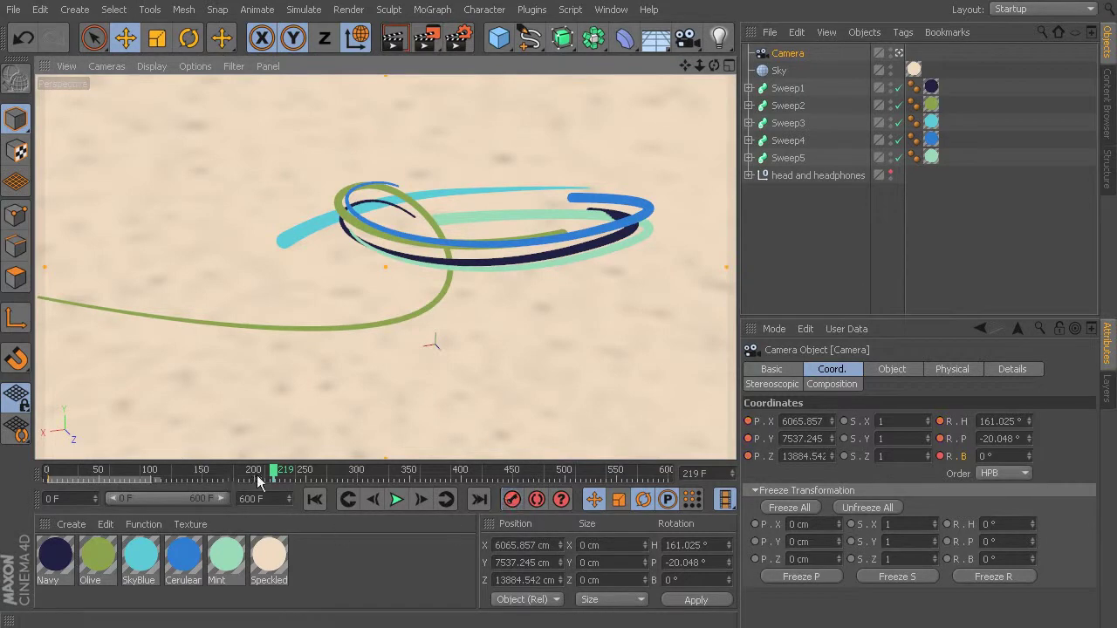
{"action": "left_click_drag", "start_coordinate": [274, 474], "coordinate": [277, 585]}
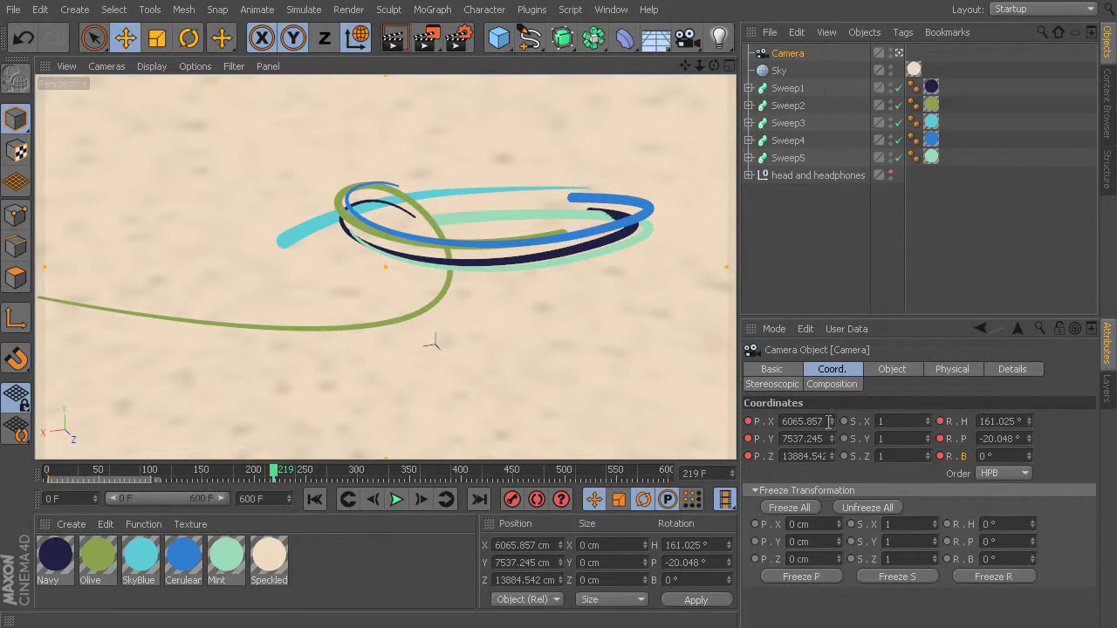
Shift the camera's X position to about 2657 cm at frame 219 and update its keyframe
{"action": "left_click_drag", "start_coordinate": [834, 421], "coordinate": [833, 501]}
{"action": "mouse_move", "coordinate": [833, 421]}
{"action": "left_mouse_down"}
{"action": "mouse_move", "coordinate": [834, 485]}
{"action": "mouse_move", "coordinate": [833, 407]}
{"action": "left_mouse_up"}
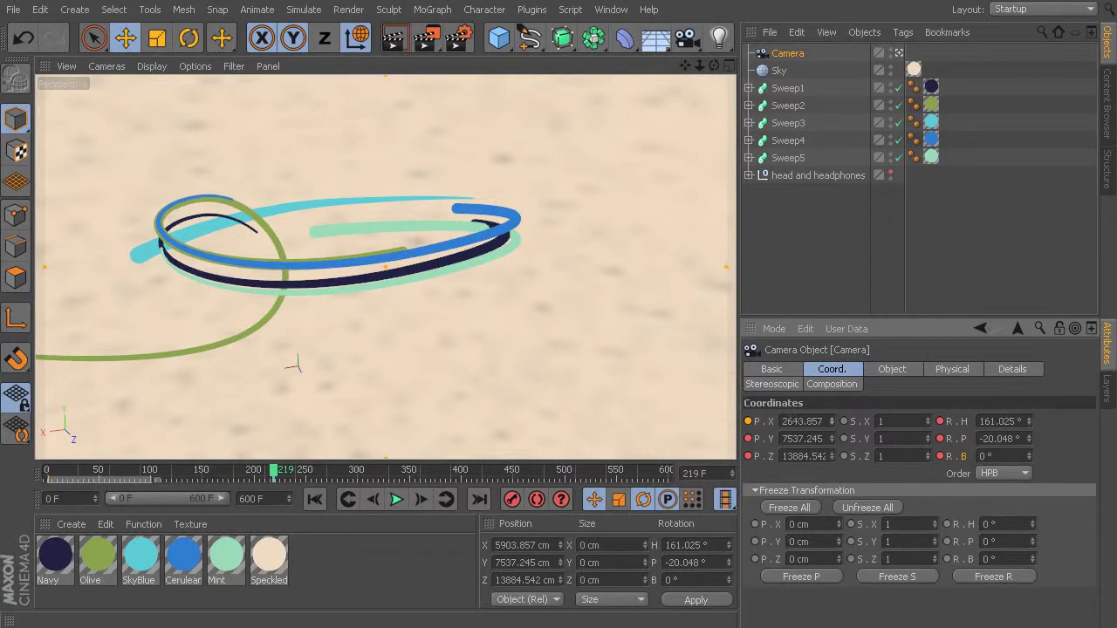
{"action": "left_click_drag", "start_coordinate": [833, 407], "coordinate": [833, 405]}
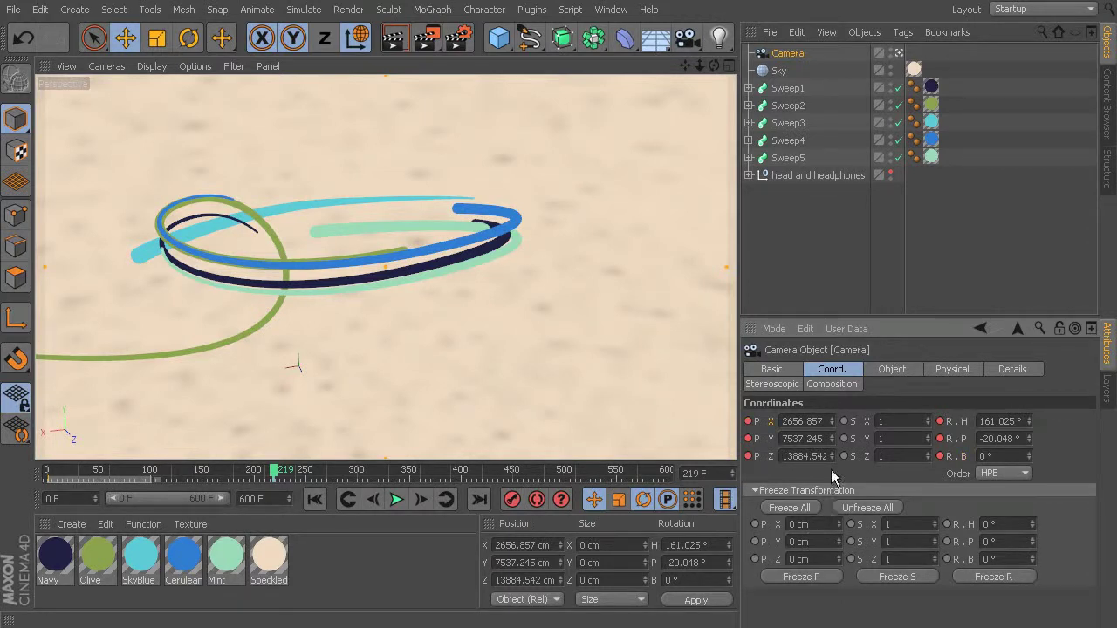
Adjust the camera at frame 219 to Y about -678 cm, Z about 9721 cm and pitch about 24°, updating the keyframes
{"action": "left_click_drag", "start_coordinate": [832, 438], "coordinate": [833, 475]}
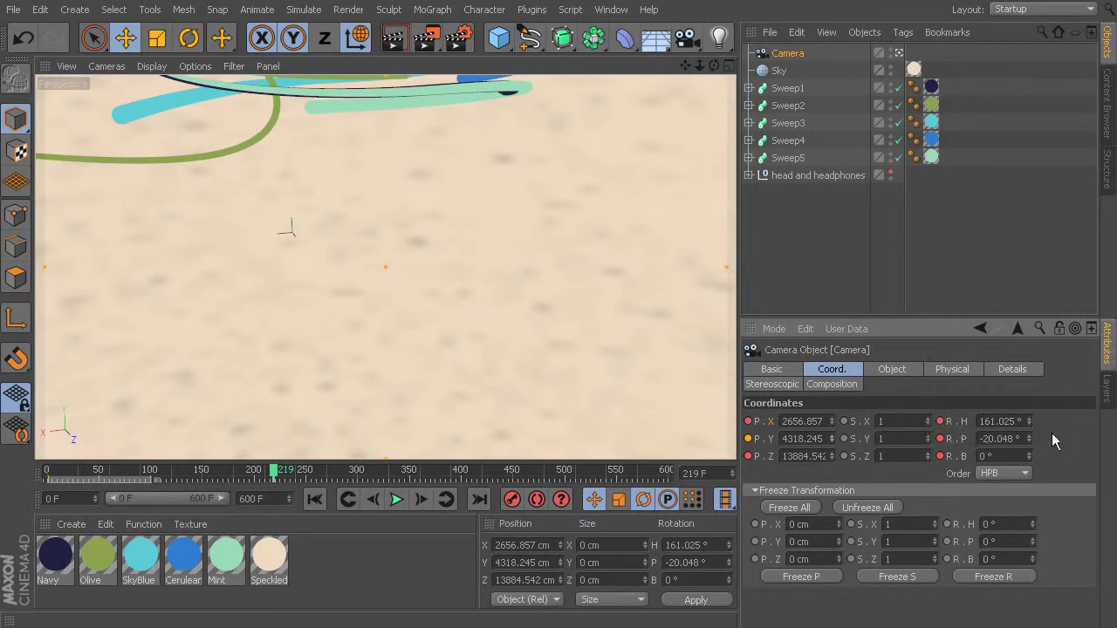
{"action": "left_click_drag", "start_coordinate": [1030, 438], "coordinate": [1029, 425]}
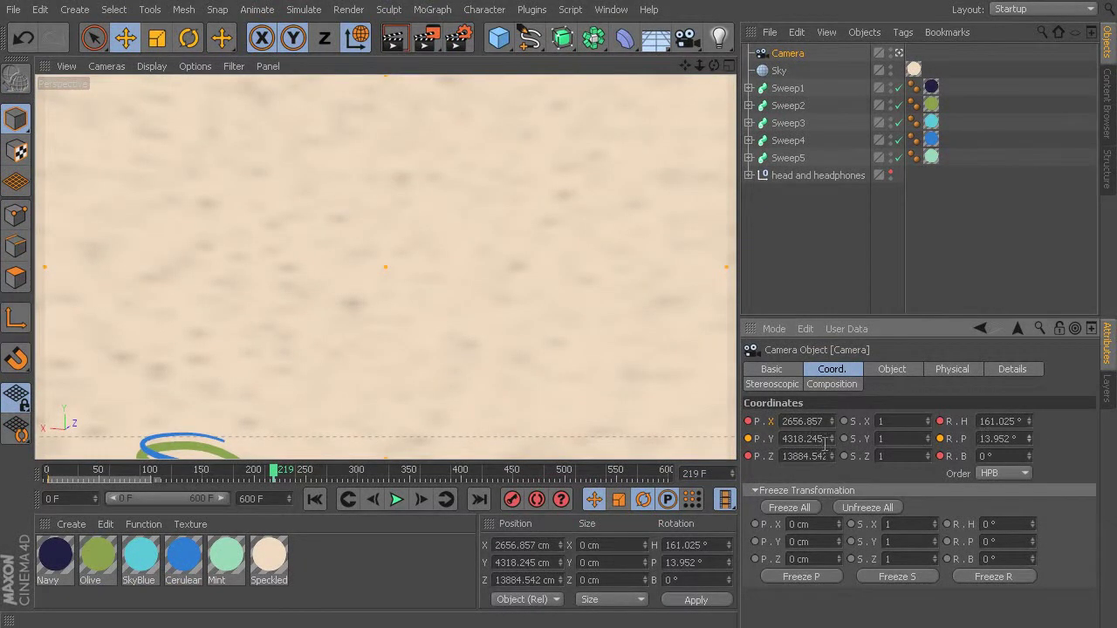
{"action": "left_click_drag", "start_coordinate": [829, 439], "coordinate": [830, 445]}
{"action": "left_click_drag", "start_coordinate": [1030, 441], "coordinate": [1030, 430]}
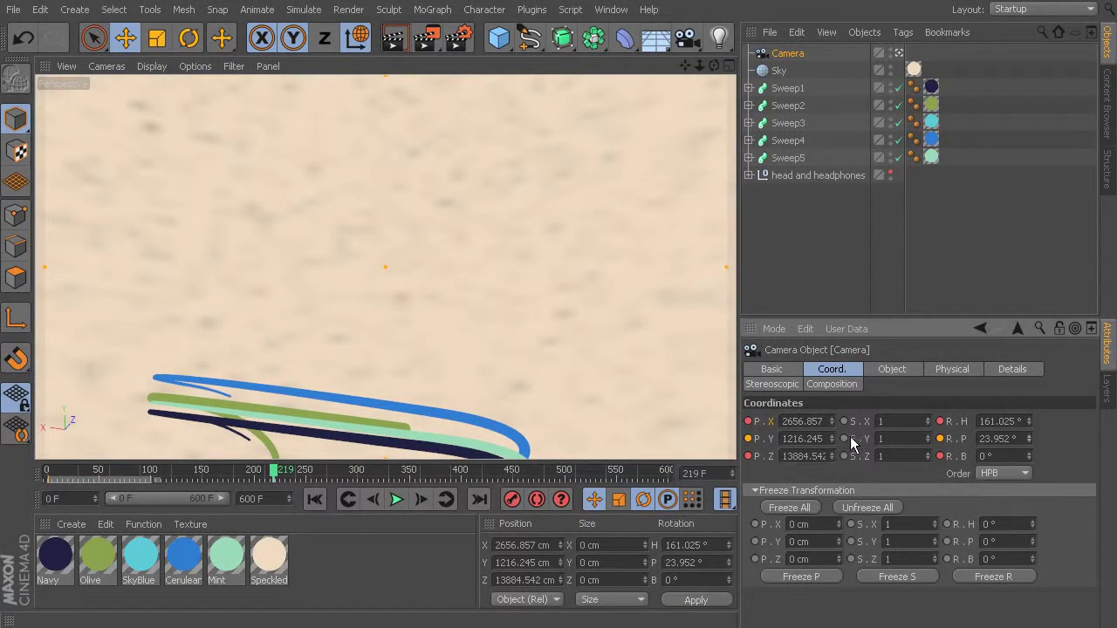
{"action": "left_click_drag", "start_coordinate": [832, 438], "coordinate": [831, 467]}
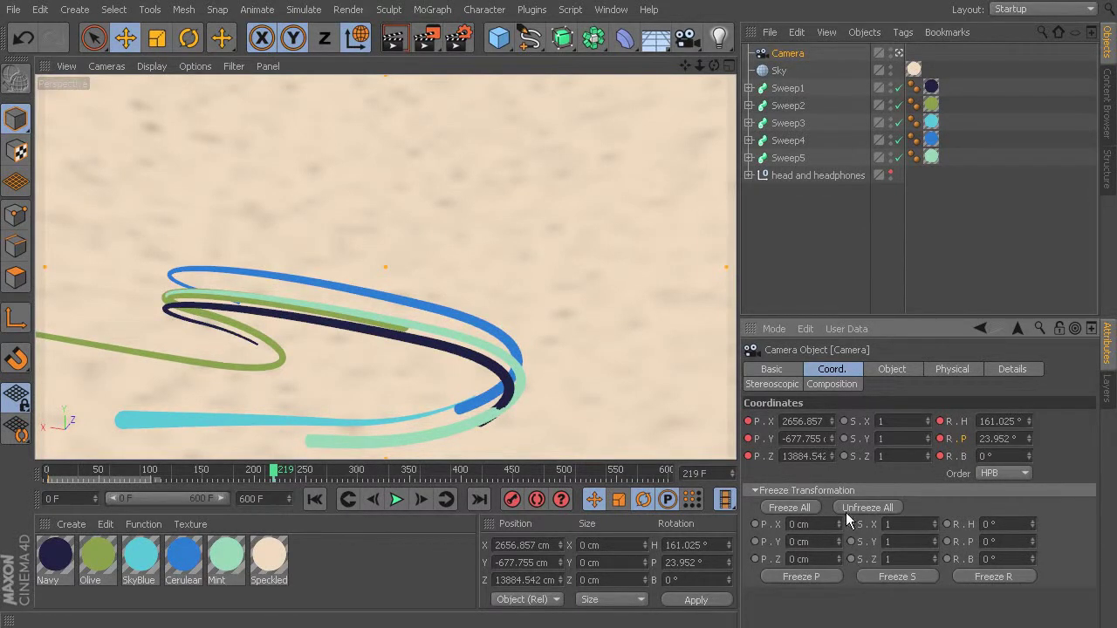
{"action": "left_click_drag", "start_coordinate": [831, 454], "coordinate": [832, 573]}
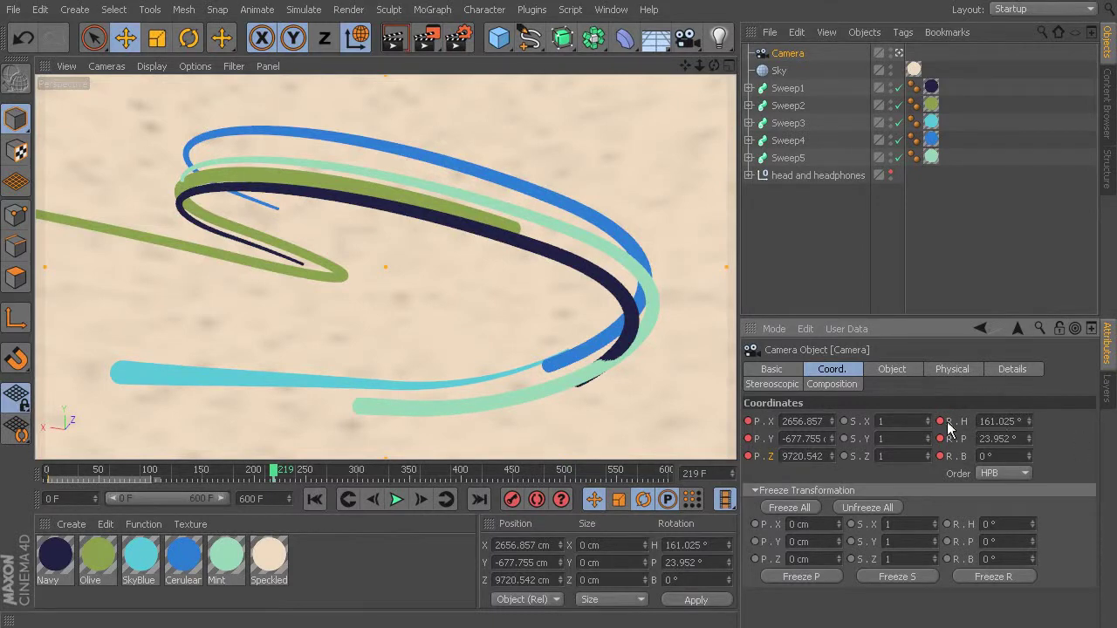
At frame 325, orbit the camera around the stripes to a heading of about 47° and pitch of about 10°
{"action": "left_click_drag", "start_coordinate": [283, 471], "coordinate": [275, 539]}
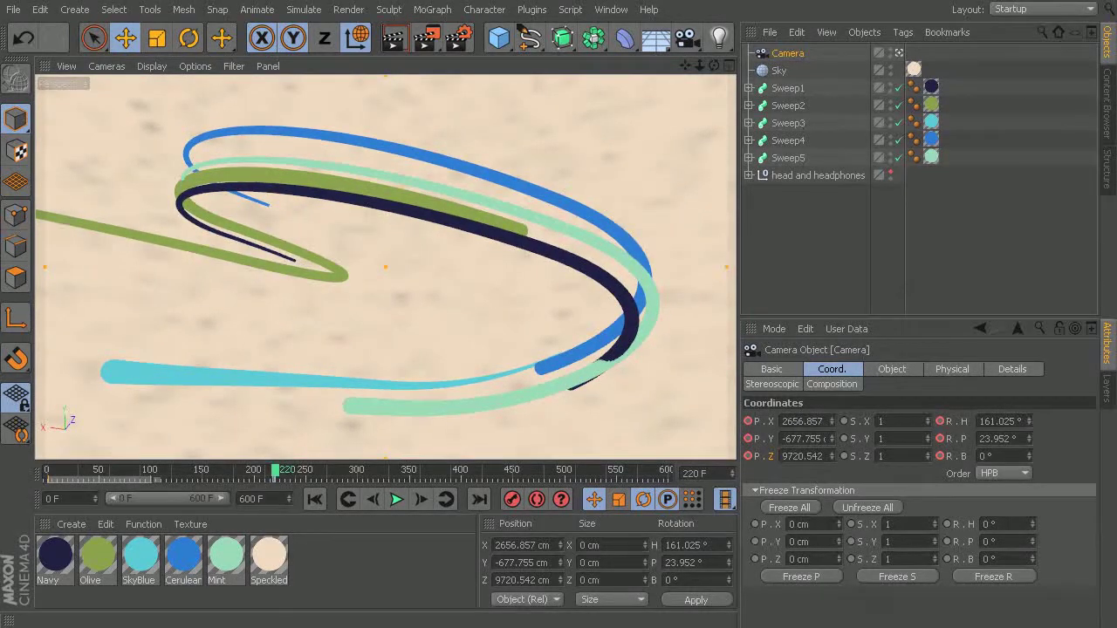
{"action": "left_click_drag", "start_coordinate": [284, 477], "coordinate": [384, 517]}
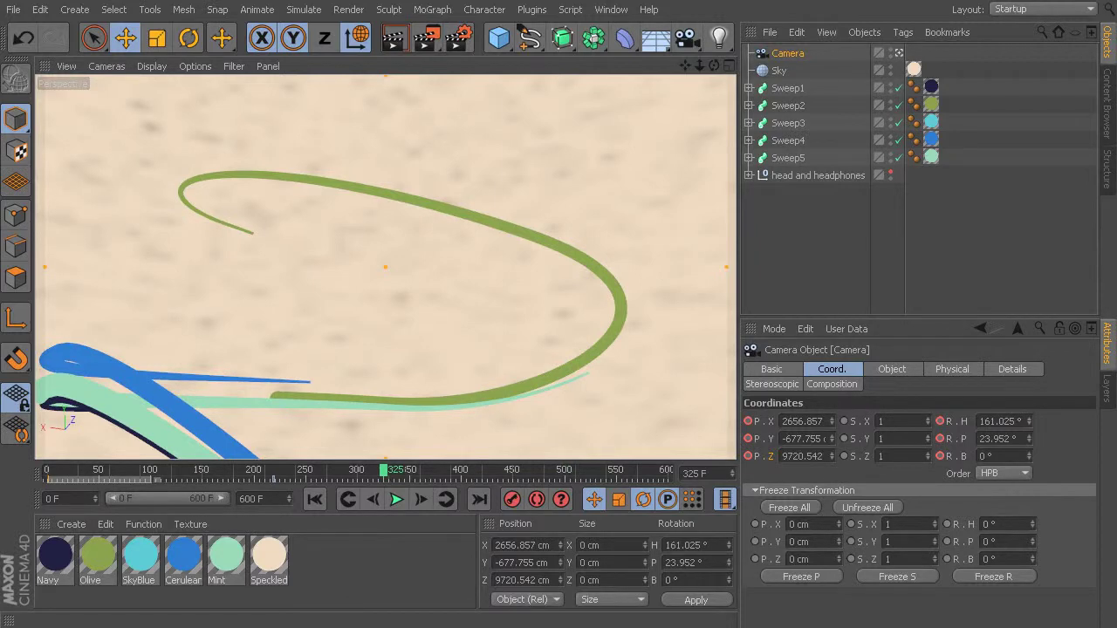
{"action": "left_click_drag", "start_coordinate": [274, 348], "coordinate": [648, 361], "text": "alt"}
{"action": "left_click_drag", "start_coordinate": [322, 309], "coordinate": [380, 306], "text": "alt"}
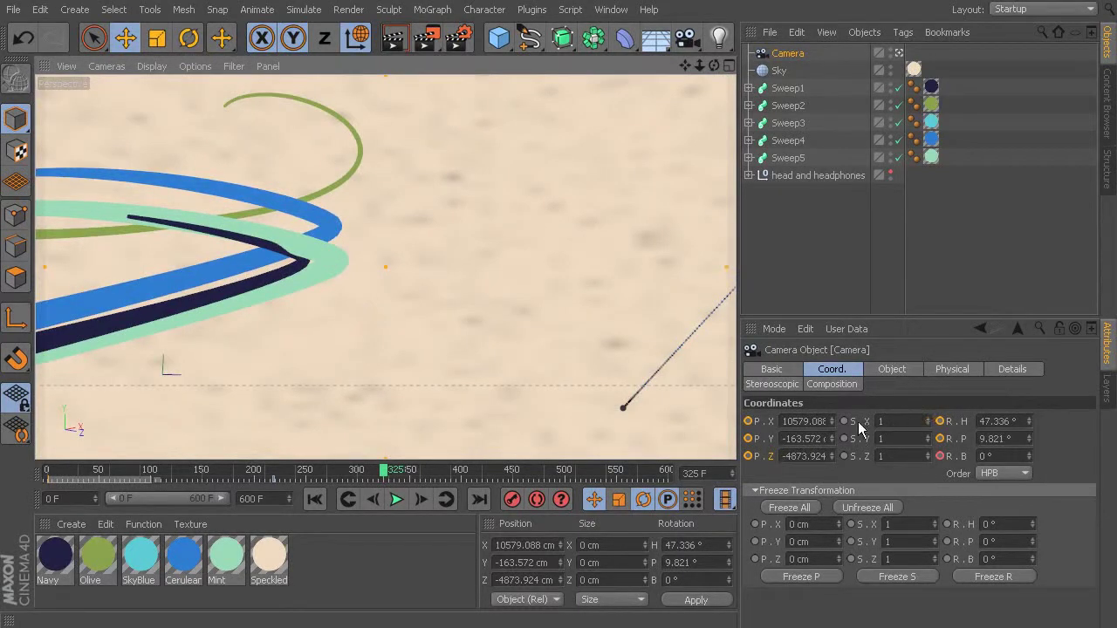
Adjust the camera's position at frame 325 to X about 9835 cm and Y about -168 cm, and keyframe both values
{"action": "left_click_drag", "start_coordinate": [830, 420], "coordinate": [752, 421]}
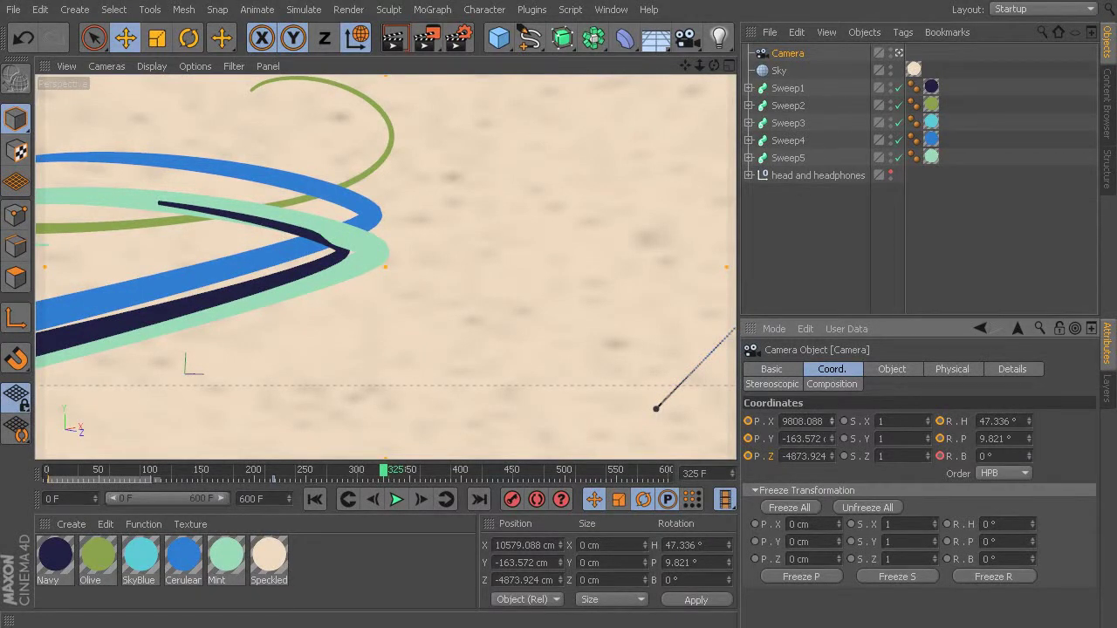
{"action": "left_click_drag", "start_coordinate": [831, 420], "coordinate": [838, 421]}
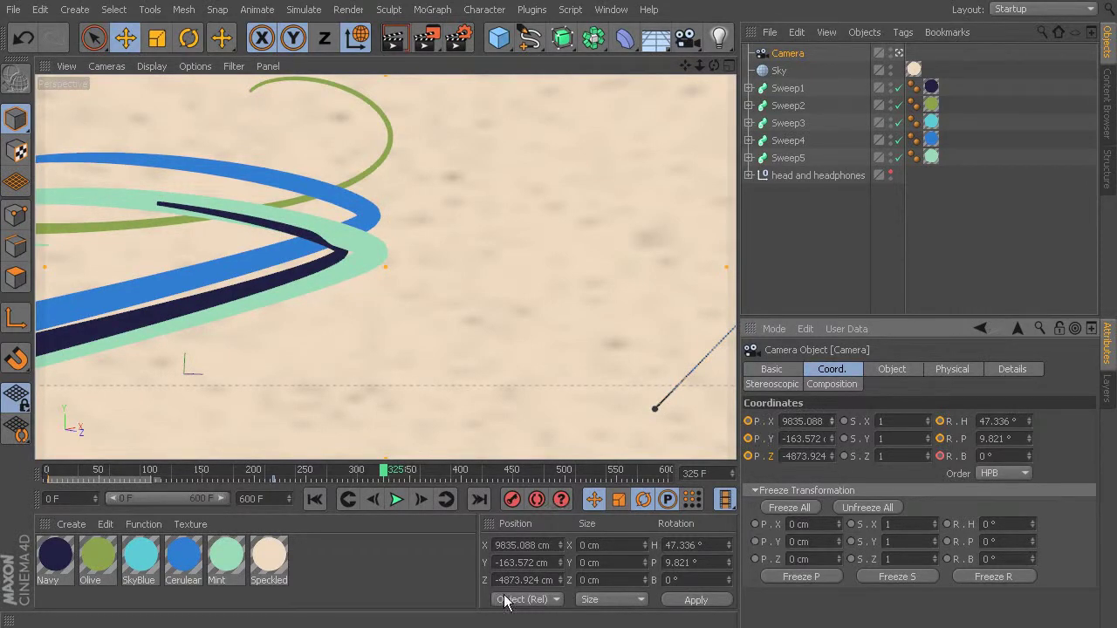
{"action": "left_click", "coordinate": [748, 420]}
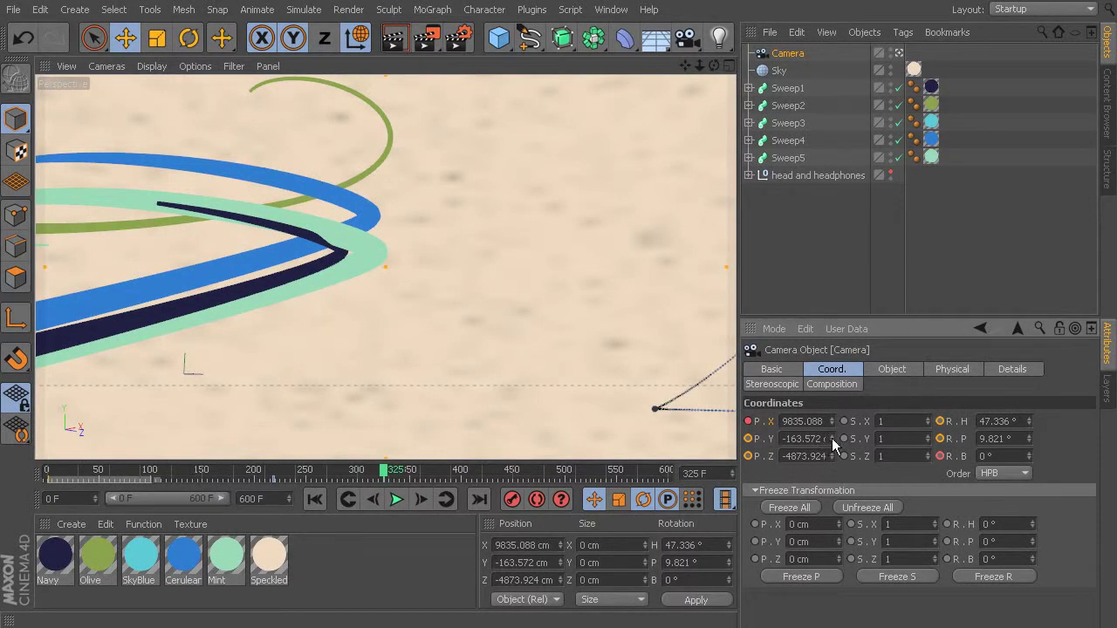
{"action": "mouse_move", "coordinate": [832, 439]}
{"action": "left_mouse_down"}
{"action": "mouse_move", "coordinate": [832, 417]}
{"action": "mouse_move", "coordinate": [833, 452]}
{"action": "mouse_move", "coordinate": [832, 435]}
{"action": "left_mouse_up"}
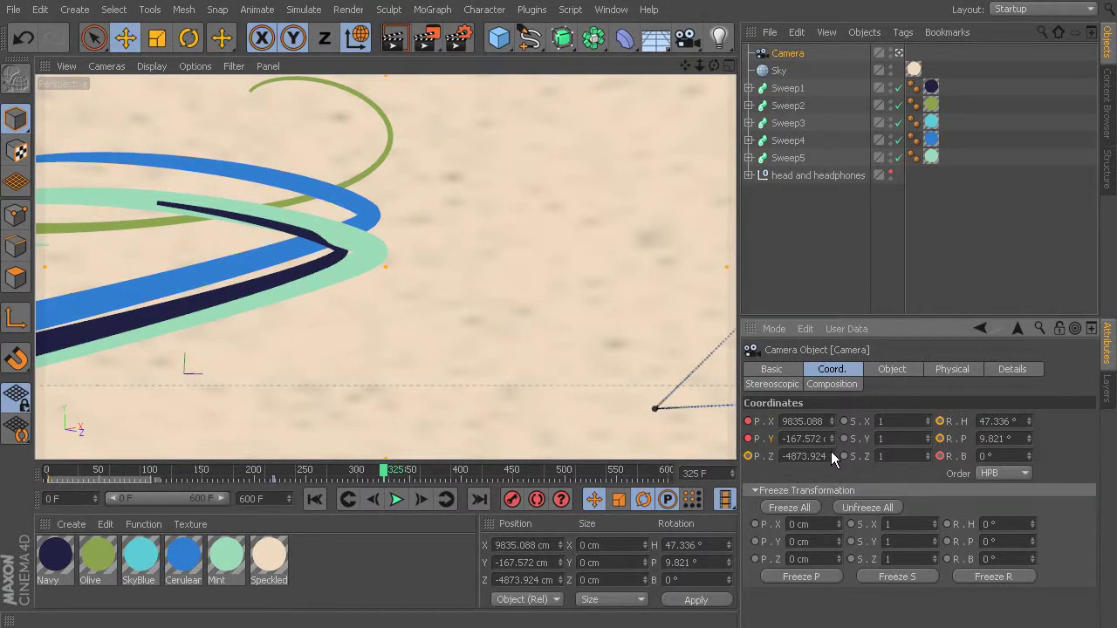
Adjust the camera at frame 325 to Z about -5474 cm and heading about 49°, and update the Z keyframe
{"action": "left_click_drag", "start_coordinate": [832, 453], "coordinate": [831, 476]}
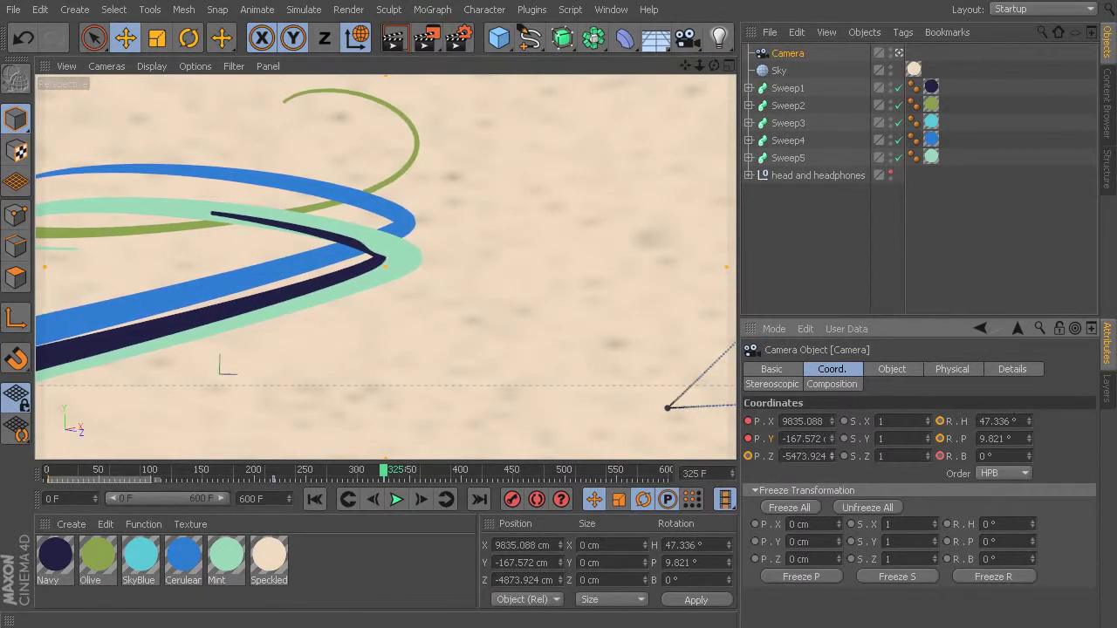
{"action": "left_click", "coordinate": [748, 455]}
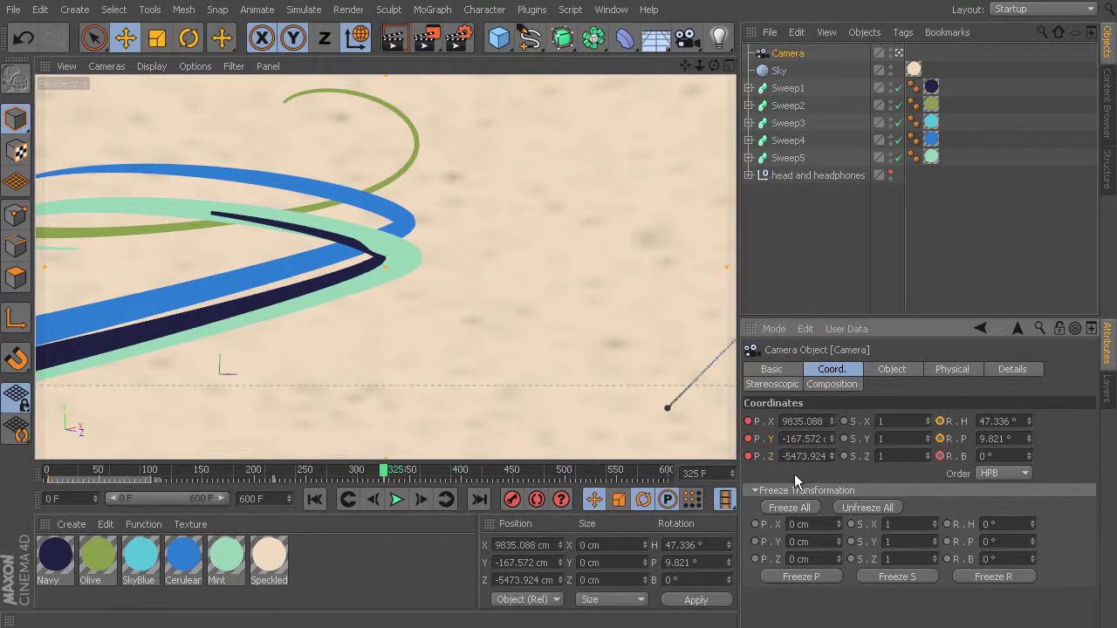
{"action": "left_click", "coordinate": [1028, 419]}
{"action": "left_click", "coordinate": [1027, 418]}
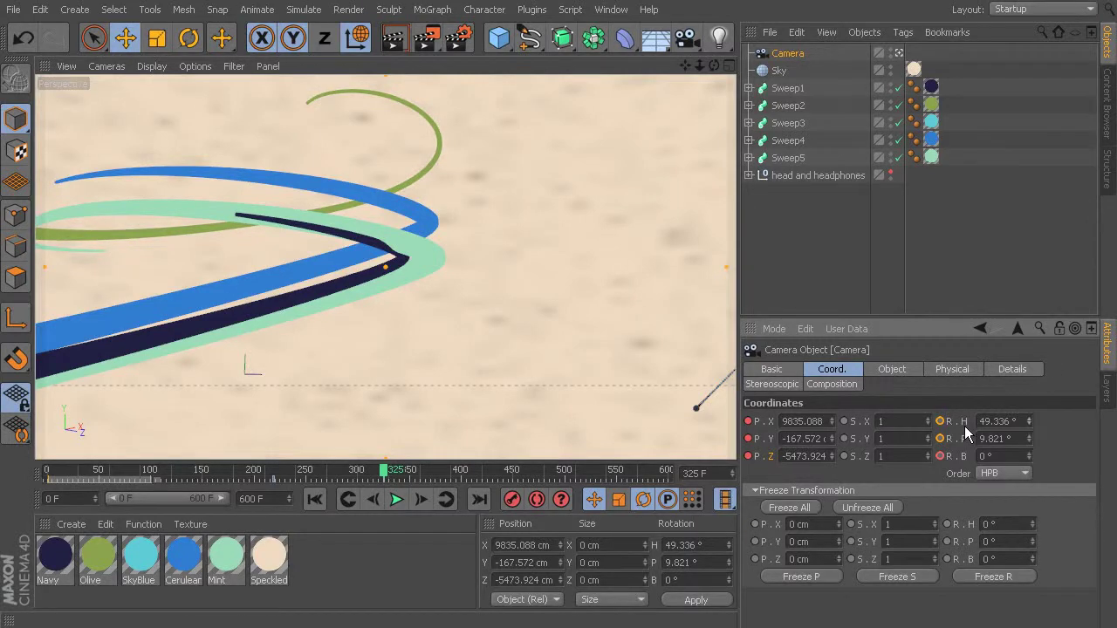
Lower the camera's pitch to about 1.8° at frame 325 and update its rotation keyframes
{"action": "left_click", "coordinate": [1028, 436]}
{"action": "left_click", "coordinate": [1028, 442]}
{"action": "left_click", "coordinate": [1028, 441]}
{"action": "left_click", "coordinate": [1028, 442]}
{"action": "left_click", "coordinate": [1027, 441]}
{"action": "left_click", "coordinate": [1028, 442]}
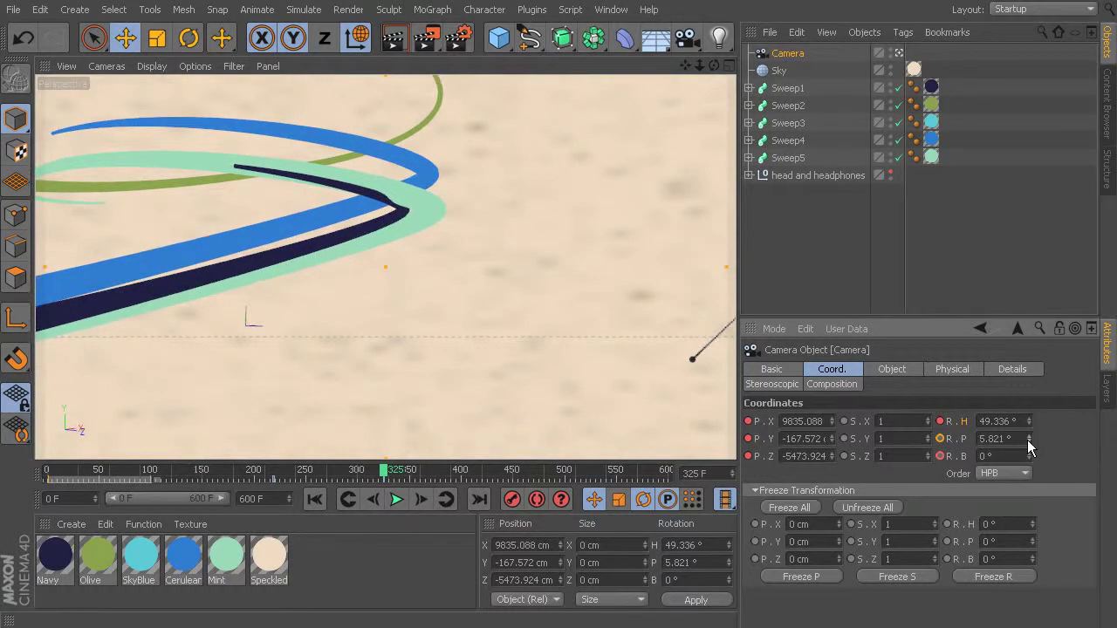
{"action": "left_click", "coordinate": [1028, 442]}
{"action": "left_click", "coordinate": [1027, 442]}
{"action": "left_click", "coordinate": [1028, 442]}
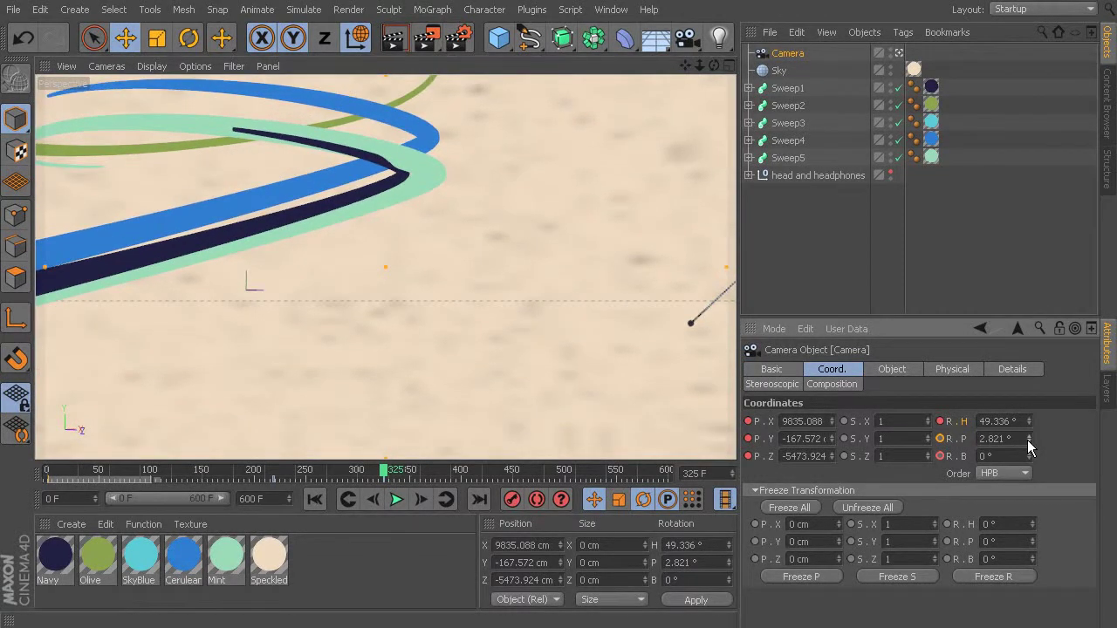
{"action": "left_click", "coordinate": [1028, 443]}
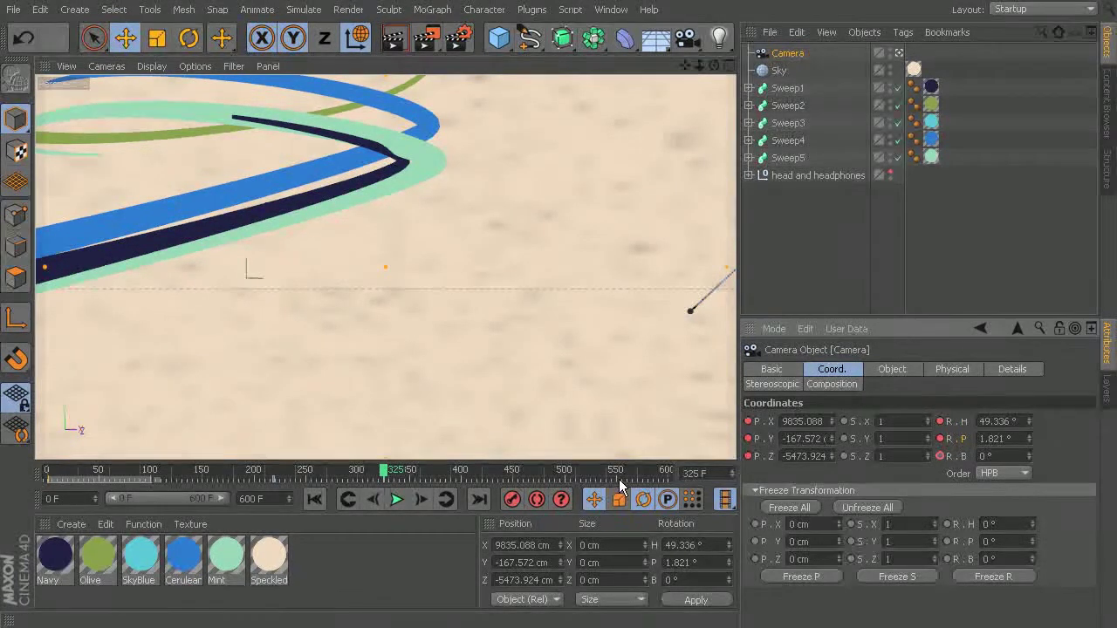
Scrub through the animation, then at frame 378 shift the camera's X position to about 12217 cm and keyframe it
{"action": "left_click_drag", "start_coordinate": [377, 473], "coordinate": [365, 598]}
{"action": "left_click_drag", "start_coordinate": [344, 471], "coordinate": [565, 493]}
{"action": "left_click", "coordinate": [563, 499]}
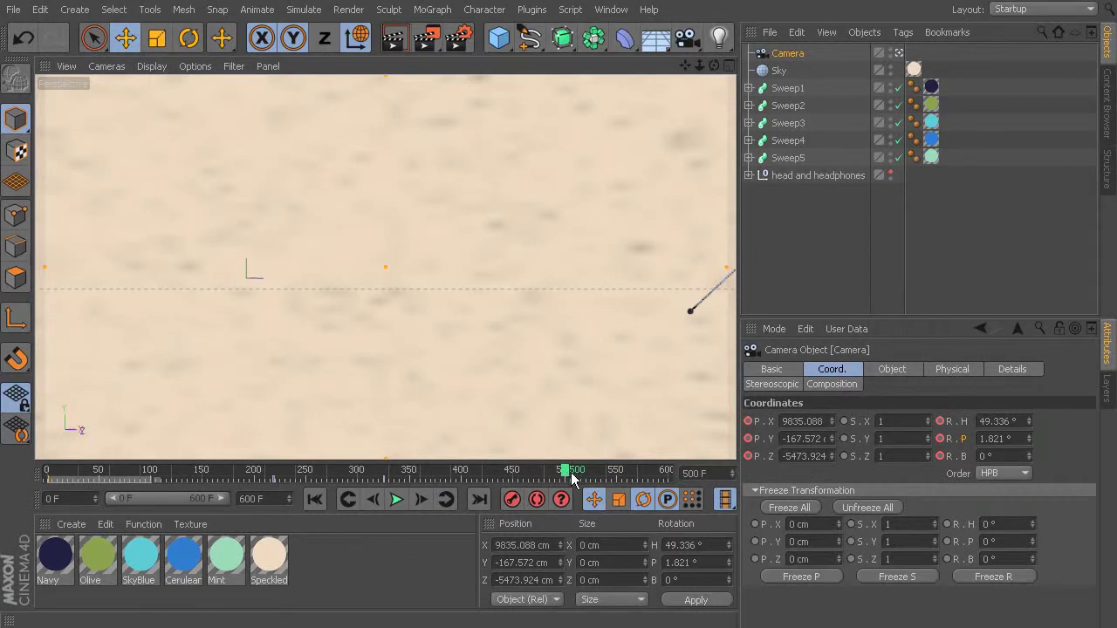
{"action": "left_click_drag", "start_coordinate": [564, 469], "coordinate": [437, 473]}
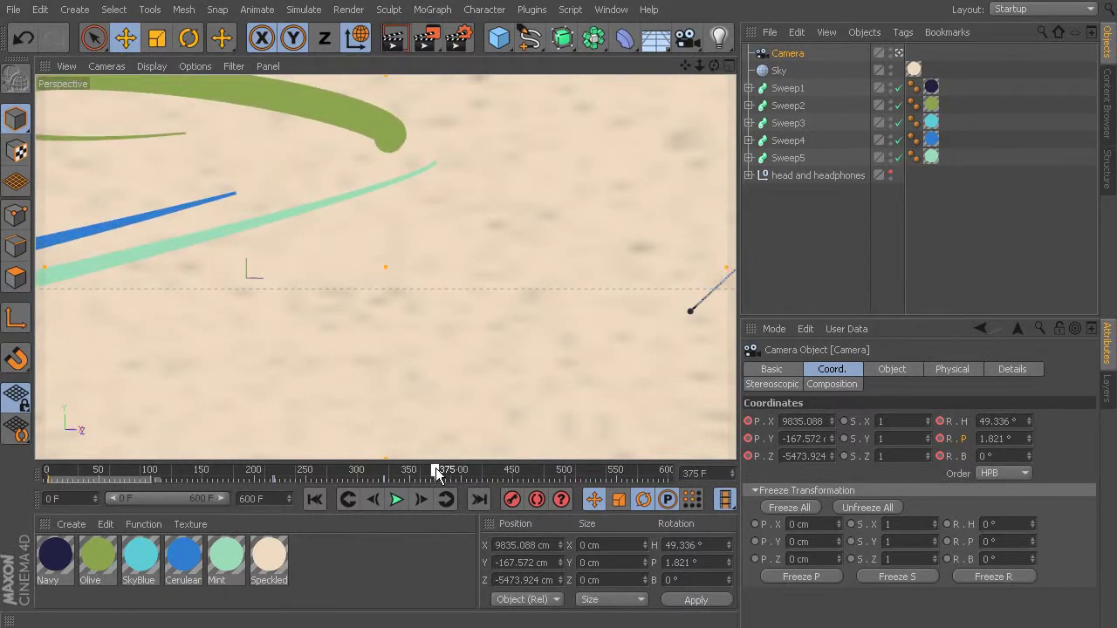
{"action": "left_click", "coordinate": [443, 485]}
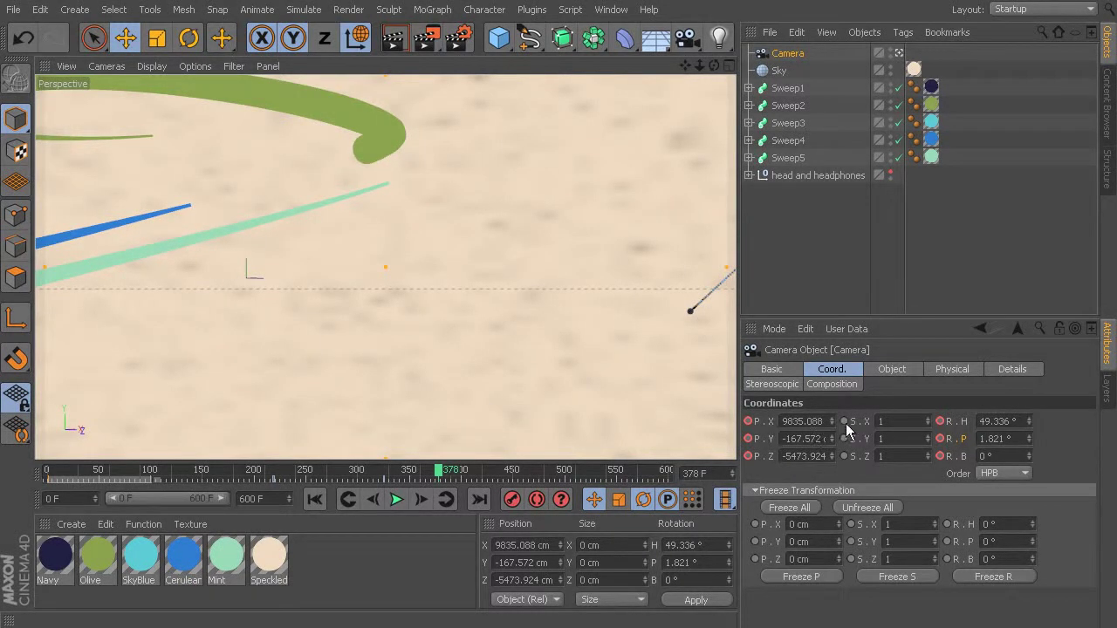
{"action": "left_click_drag", "start_coordinate": [828, 420], "coordinate": [878, 403]}
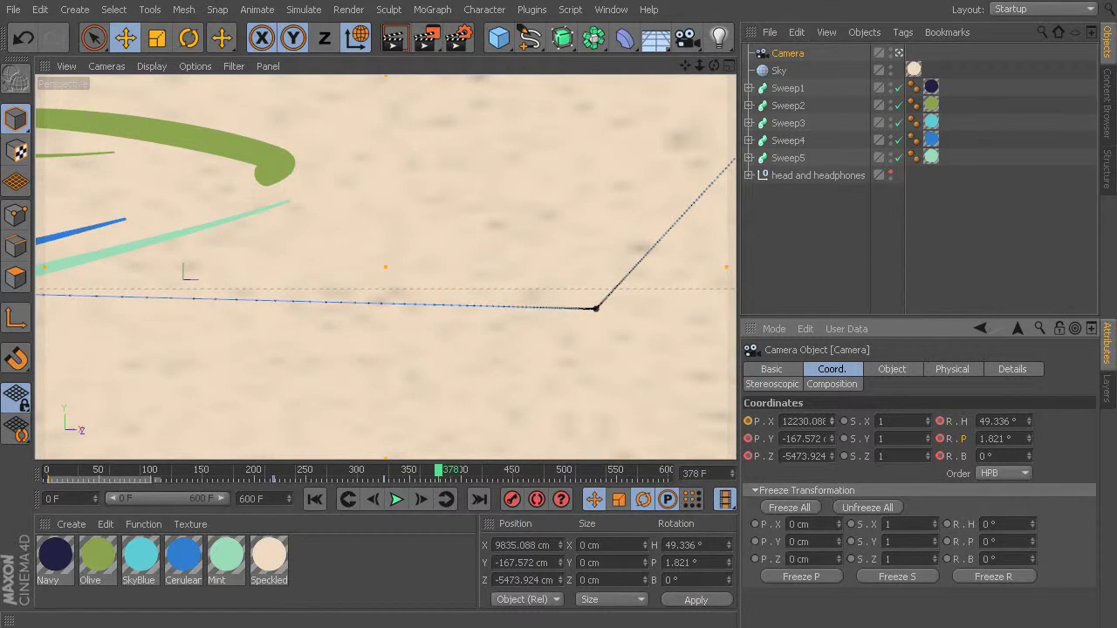
{"action": "left_click_drag", "start_coordinate": [878, 403], "coordinate": [825, 420]}
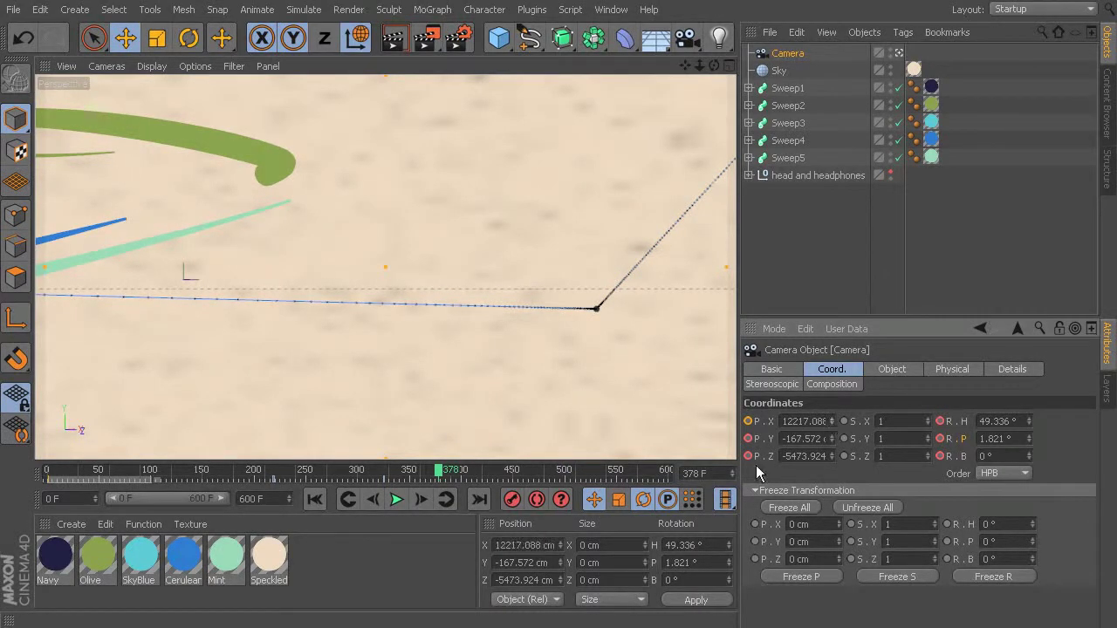
{"action": "left_click", "coordinate": [748, 421]}
Move the camera to Y about 1467 cm and Z about -7744 cm at frame 378, and keyframe both values
{"action": "left_click_drag", "start_coordinate": [829, 439], "coordinate": [818, 385]}
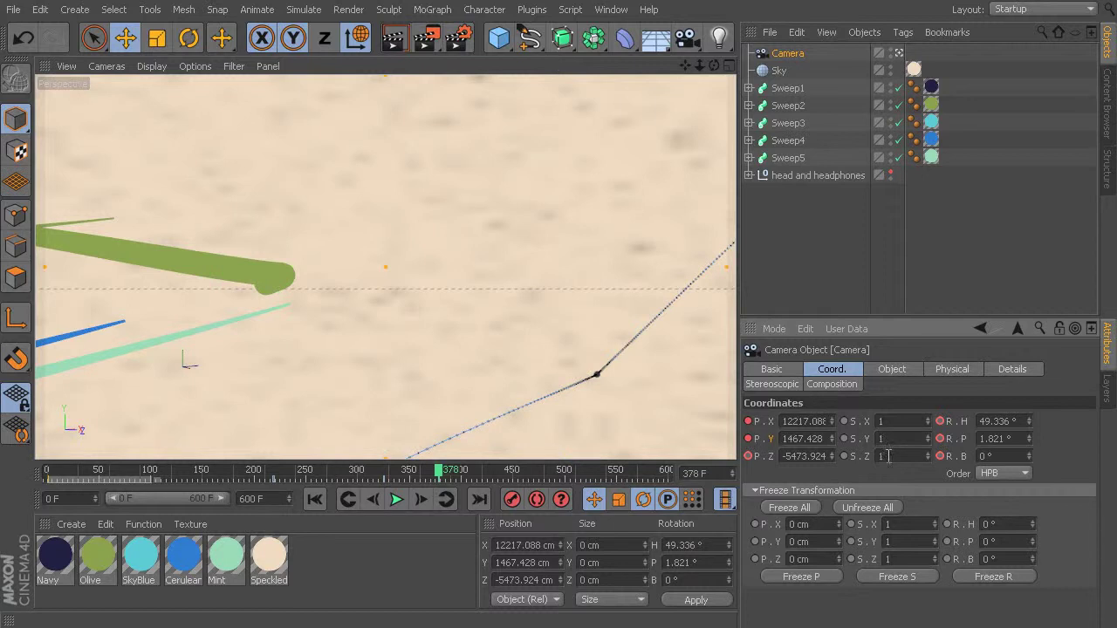
{"action": "left_click_drag", "start_coordinate": [831, 455], "coordinate": [831, 458]}
{"action": "left_click", "coordinate": [749, 456]}
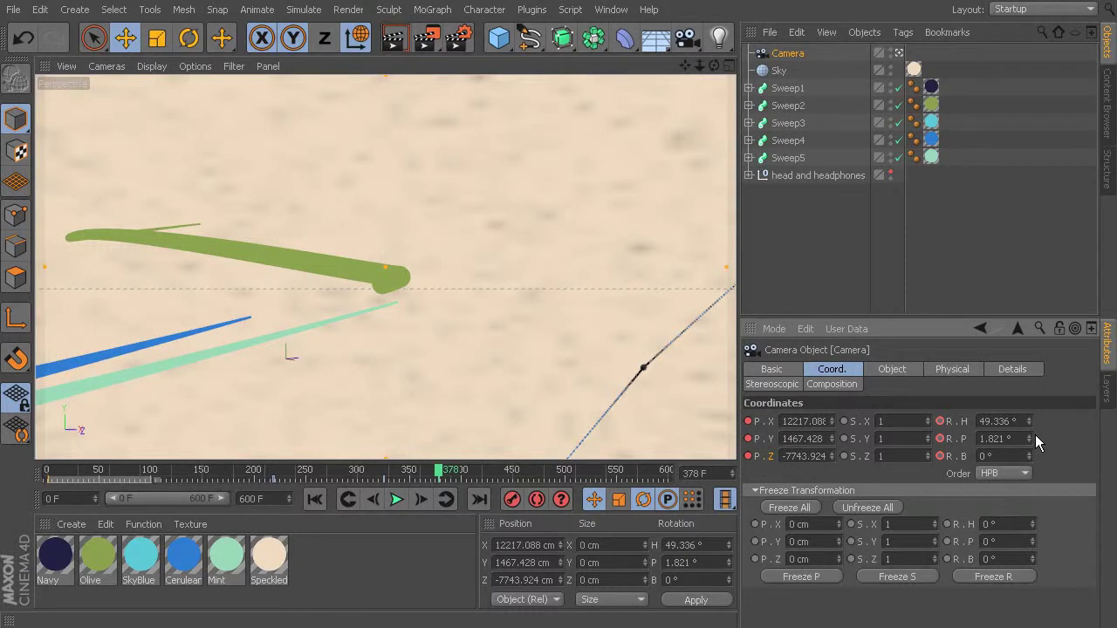
Set the camera's pitch to about 0.8° at frame 378 and keyframe its pitch and heading
{"action": "left_click", "coordinate": [1029, 442]}
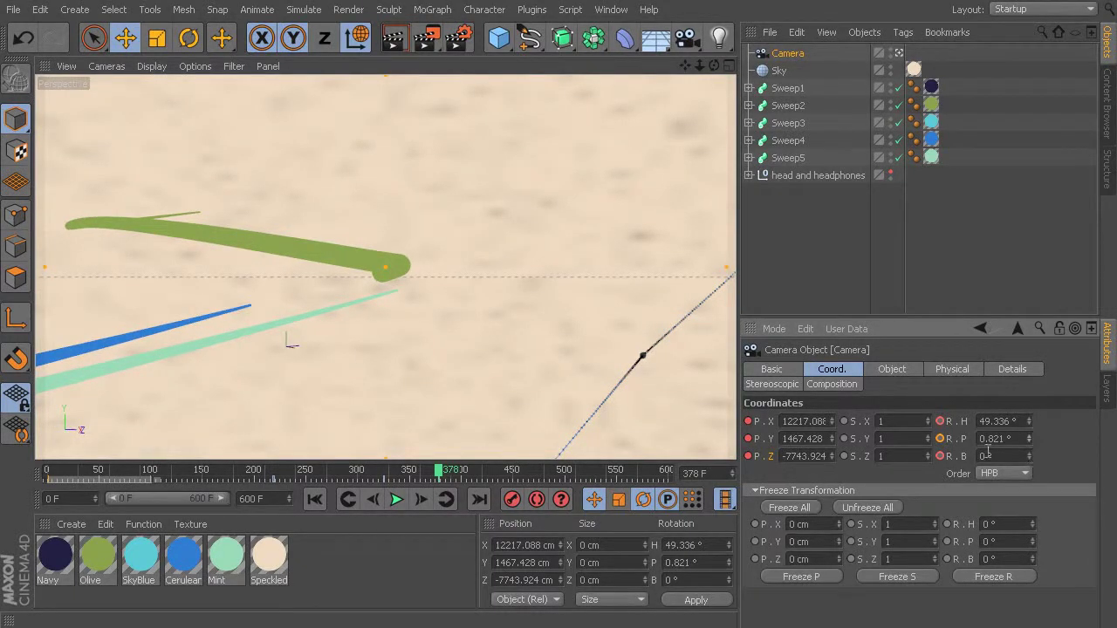
{"action": "left_click", "coordinate": [940, 438]}
{"action": "left_click", "coordinate": [940, 421]}
Check the motion around frame 345 and move the camera's keyframes from frame 378 to frame 501
{"action": "left_click_drag", "start_coordinate": [442, 476], "coordinate": [402, 531]}
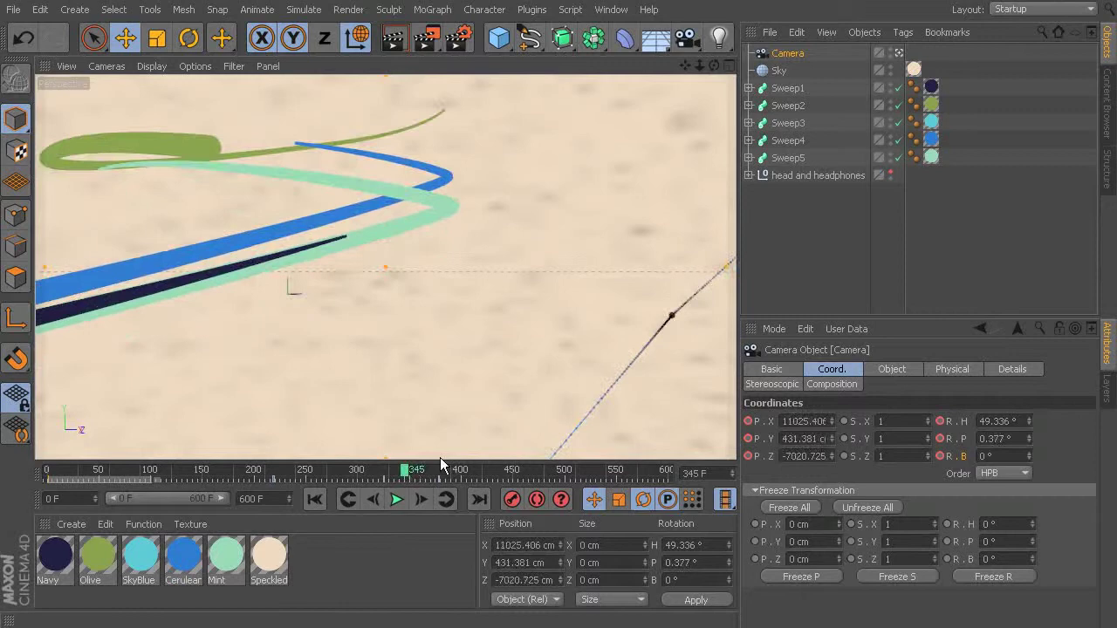
{"action": "left_click", "coordinate": [442, 480]}
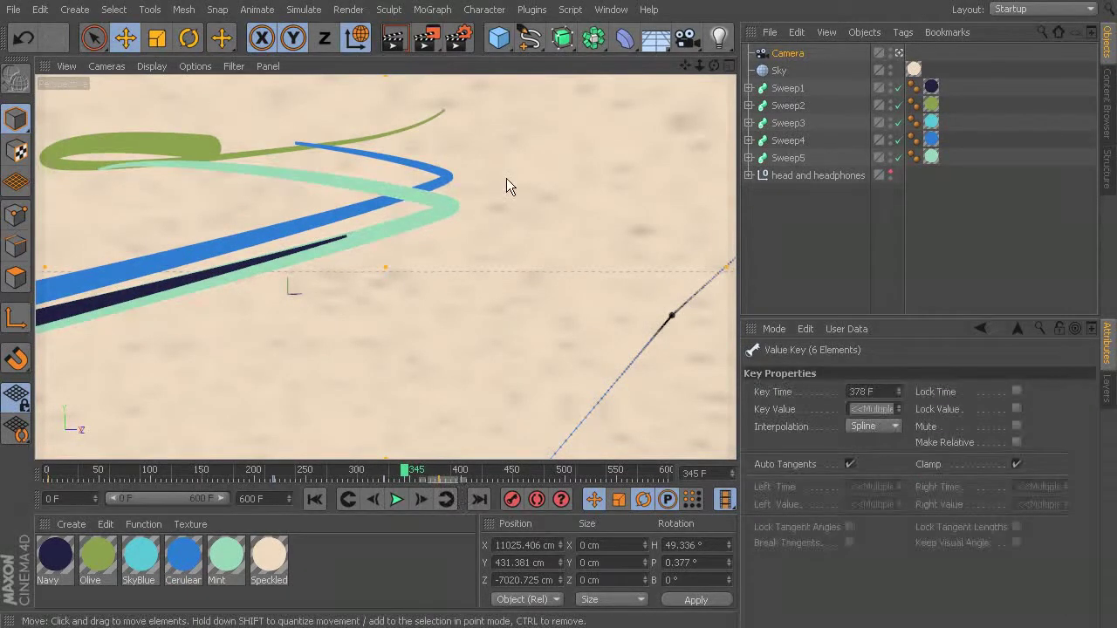
{"action": "left_click_drag", "start_coordinate": [440, 485], "coordinate": [574, 499]}
At frame 600, pull the camera back to X about 14329 cm, Y about 1536 cm and Z about -9010 cm
{"action": "left_click", "coordinate": [348, 480]}
{"action": "left_click_drag", "start_coordinate": [348, 486], "coordinate": [777, 465]}
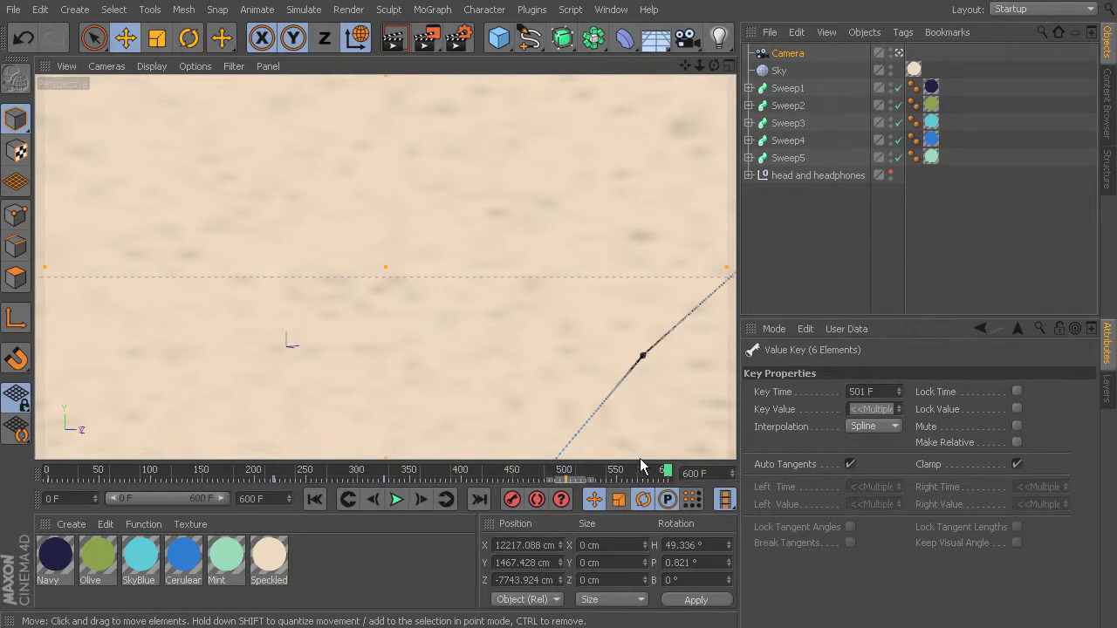
{"action": "left_click_drag", "start_coordinate": [666, 473], "coordinate": [603, 508]}
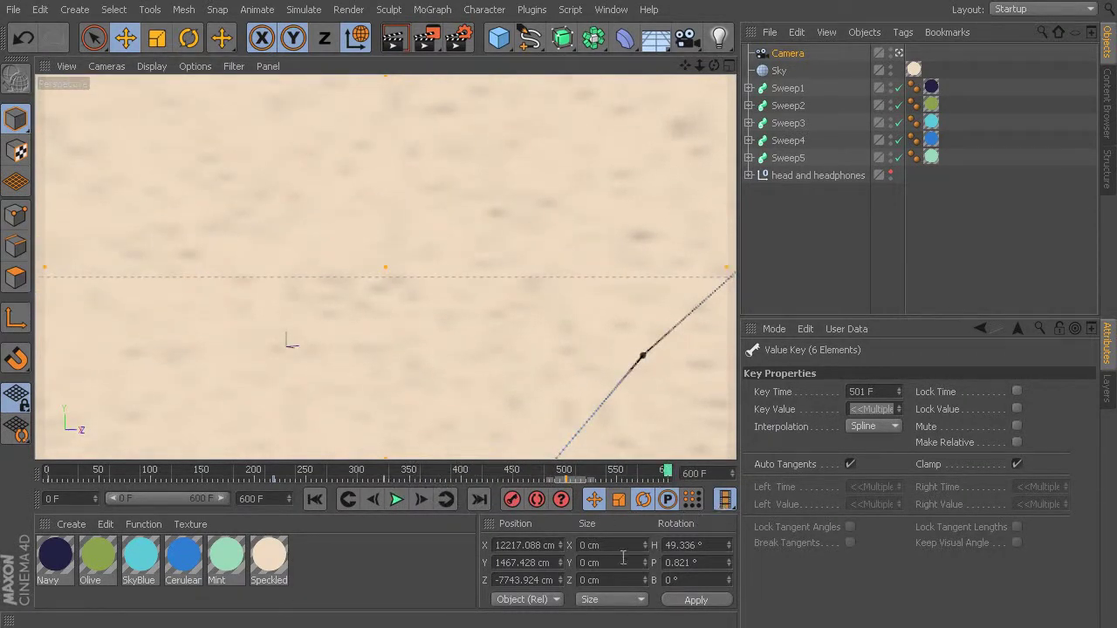
{"action": "left_click", "coordinate": [783, 54]}
{"action": "left_click", "coordinate": [833, 418]}
{"action": "left_click_drag", "start_coordinate": [832, 418], "coordinate": [880, 419]}
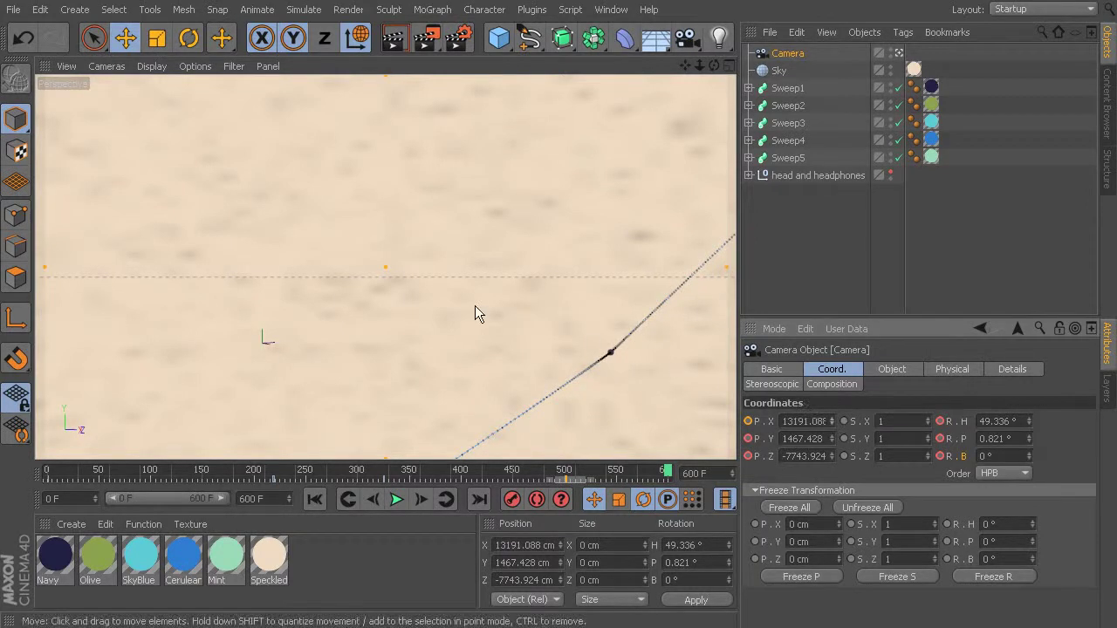
{"action": "scroll", "coordinate": [477, 304], "scroll_direction": "down", "scroll_amount": 2}
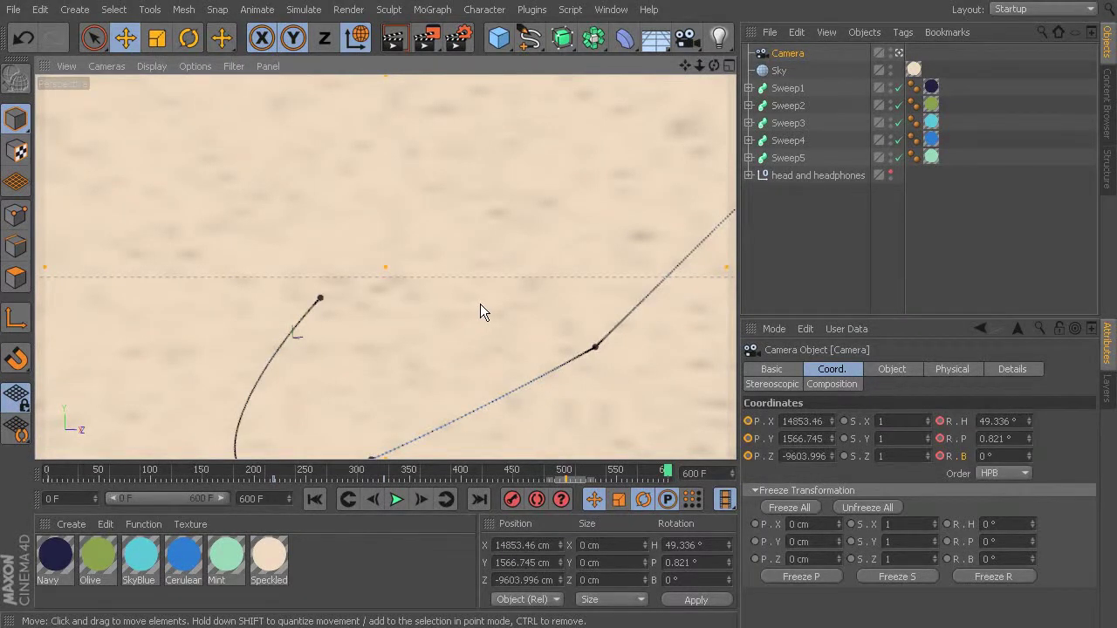
{"action": "scroll", "coordinate": [480, 304], "scroll_direction": "up", "scroll_amount": 1}
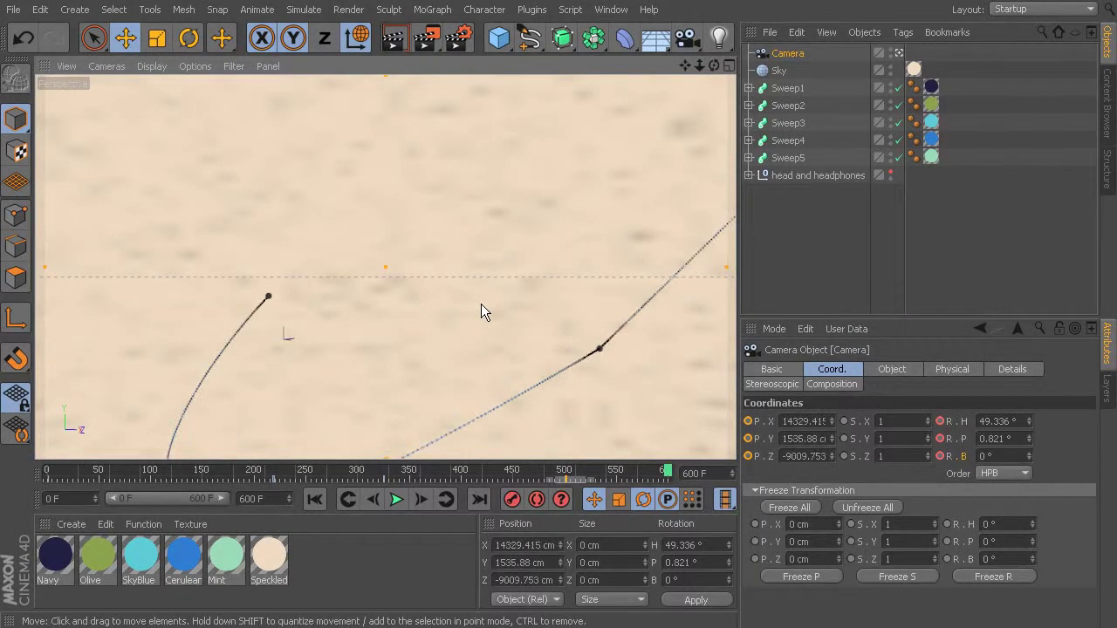
Refine the camera at frame 600 to X about 13578 cm, Y about 1725 cm and Z about -7558 cm, and keyframe its position
{"action": "left_click", "coordinate": [833, 423]}
{"action": "left_click_drag", "start_coordinate": [832, 424], "coordinate": [832, 423]}
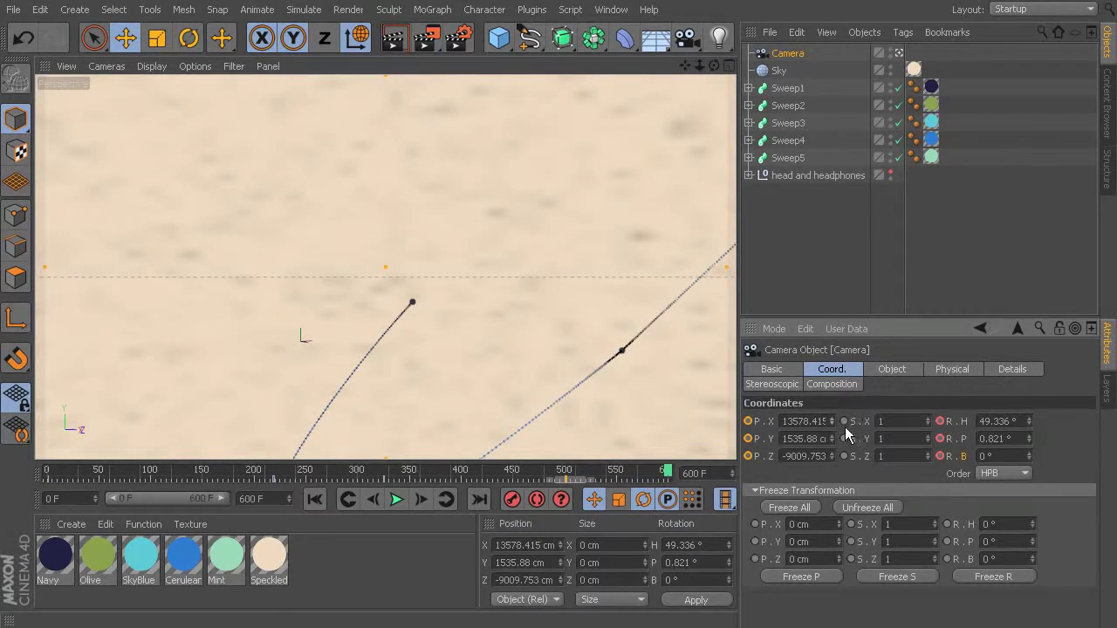
{"action": "left_click_drag", "start_coordinate": [832, 437], "coordinate": [832, 438]}
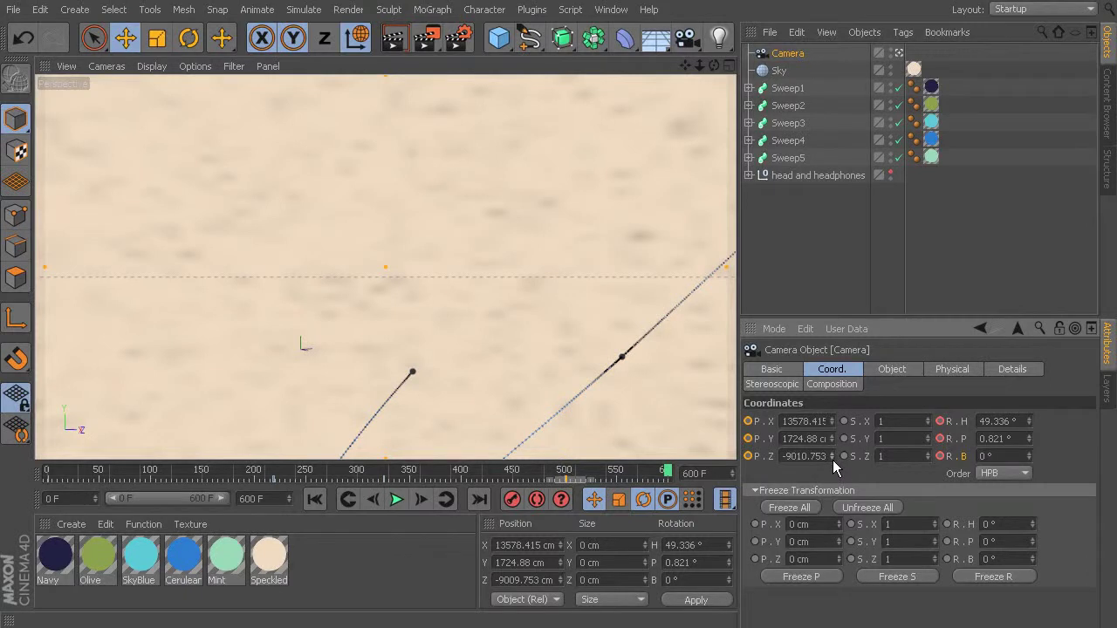
{"action": "left_click_drag", "start_coordinate": [832, 459], "coordinate": [833, 460]}
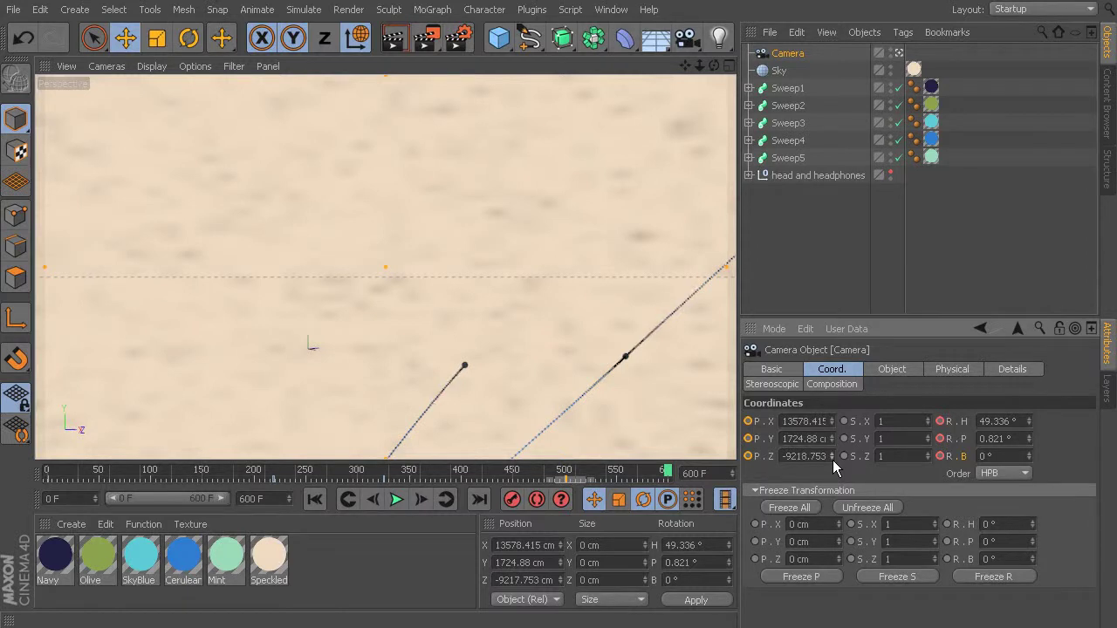
{"action": "left_click_drag", "start_coordinate": [833, 460], "coordinate": [833, 459]}
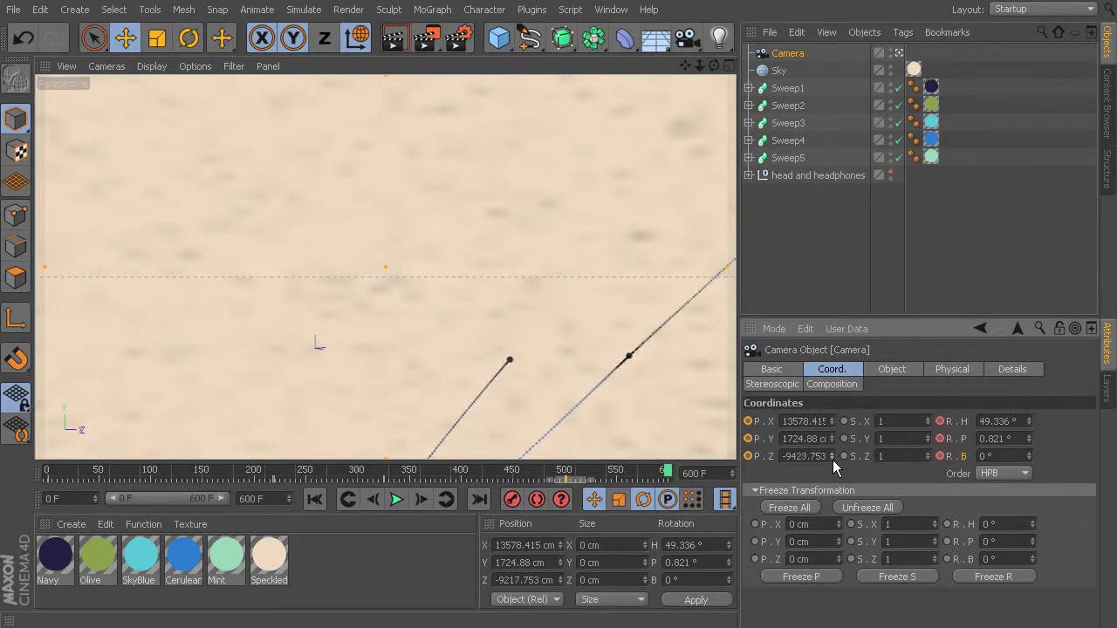
{"action": "left_click_drag", "start_coordinate": [832, 459], "coordinate": [832, 460]}
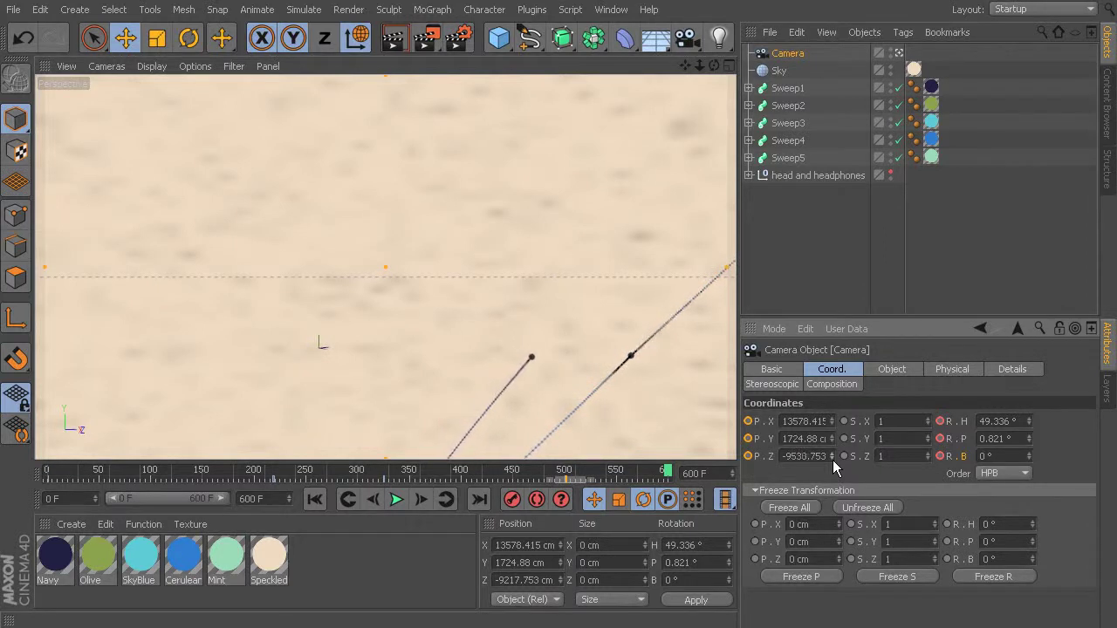
{"action": "left_click_drag", "start_coordinate": [832, 459], "coordinate": [832, 459]}
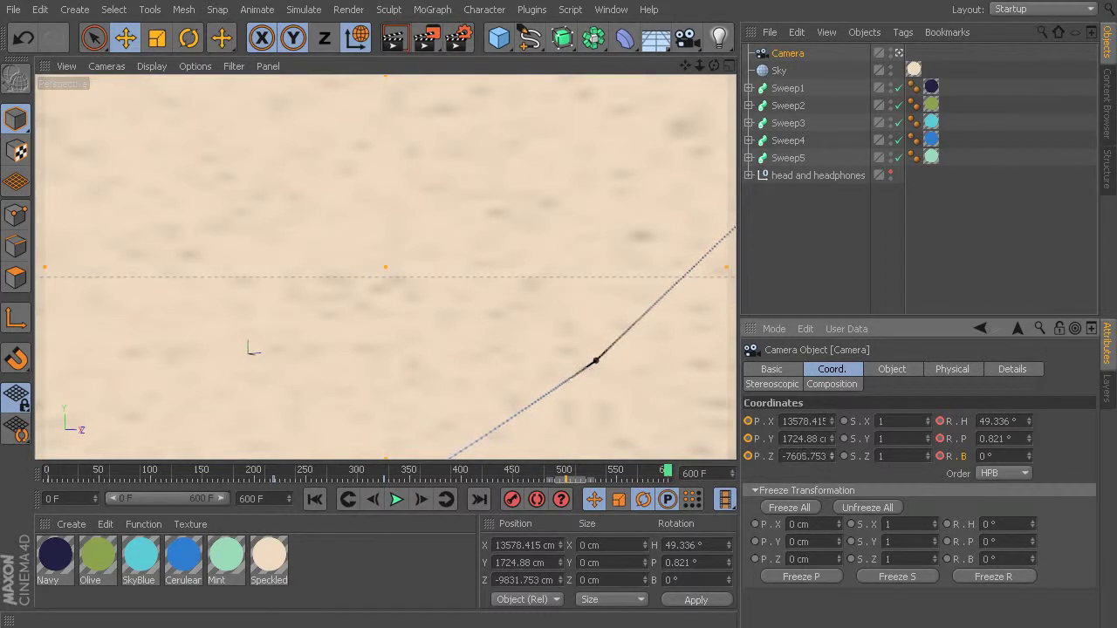
{"action": "left_click_drag", "start_coordinate": [832, 459], "coordinate": [832, 456]}
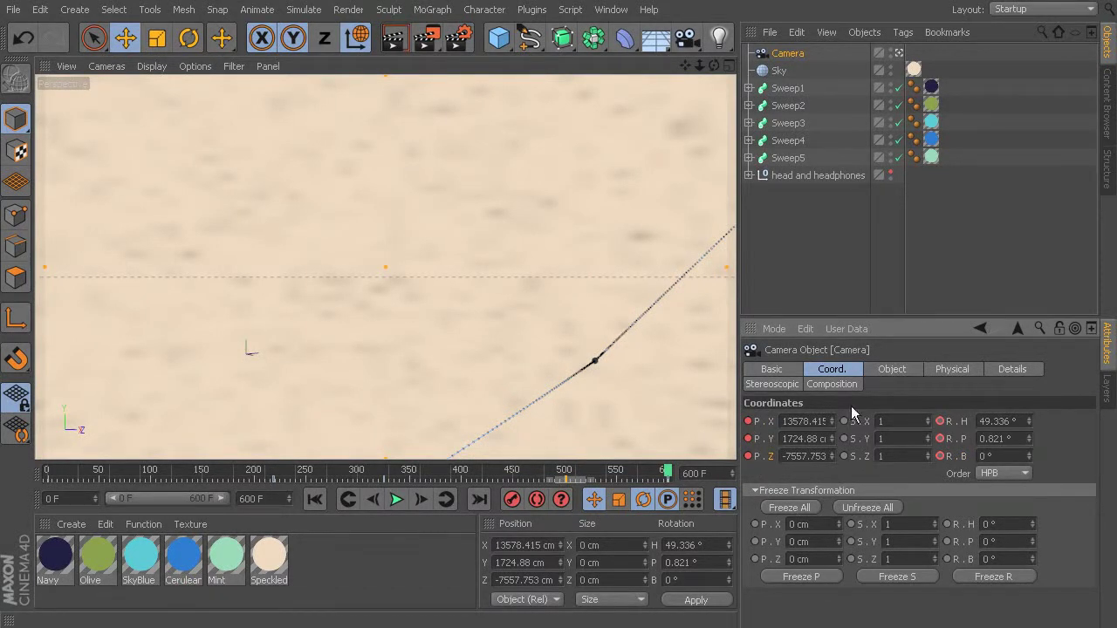
Scrub through the timeline to review the camera's movement relative to the growing stripes
{"action": "left_click_drag", "start_coordinate": [665, 471], "coordinate": [736, 546]}
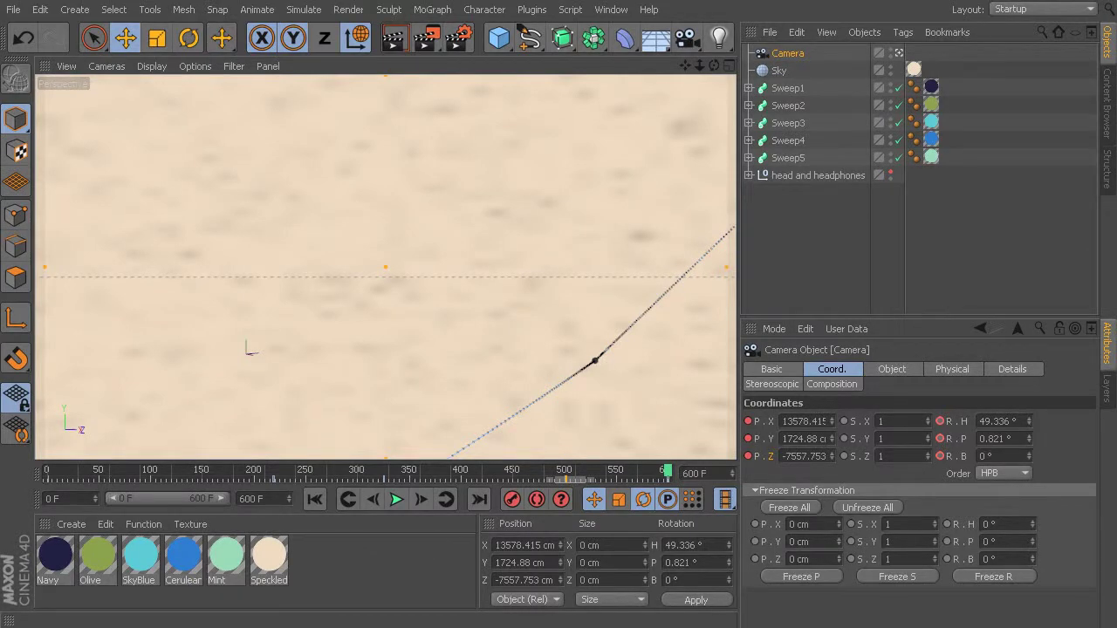
{"action": "left_click_drag", "start_coordinate": [668, 472], "coordinate": [259, 555]}
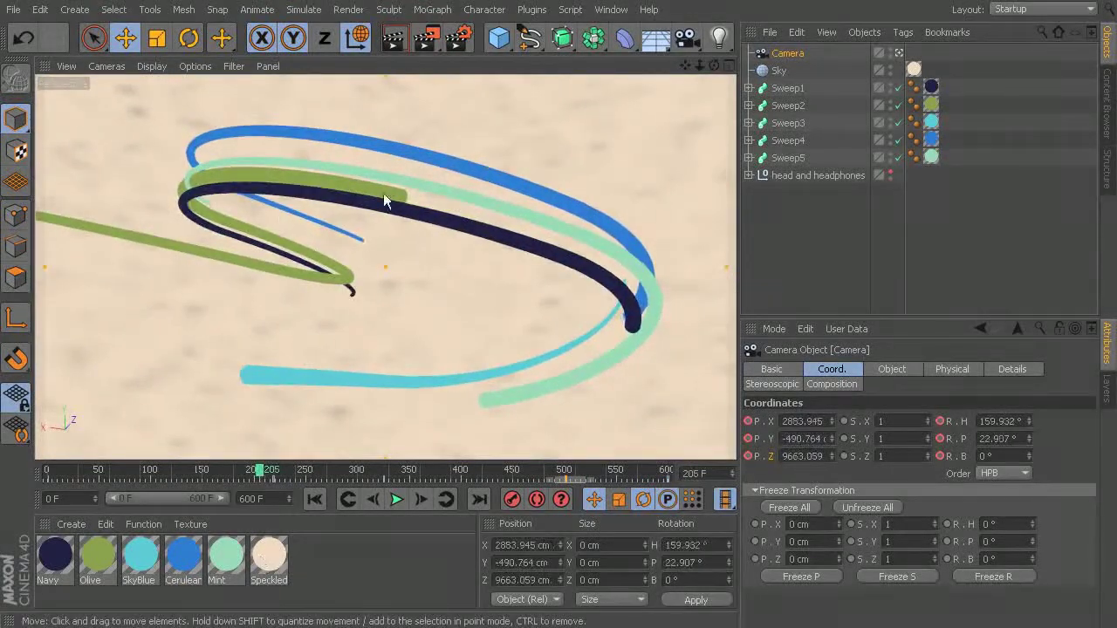
{"action": "left_click_drag", "start_coordinate": [256, 461], "coordinate": [500, 505]}
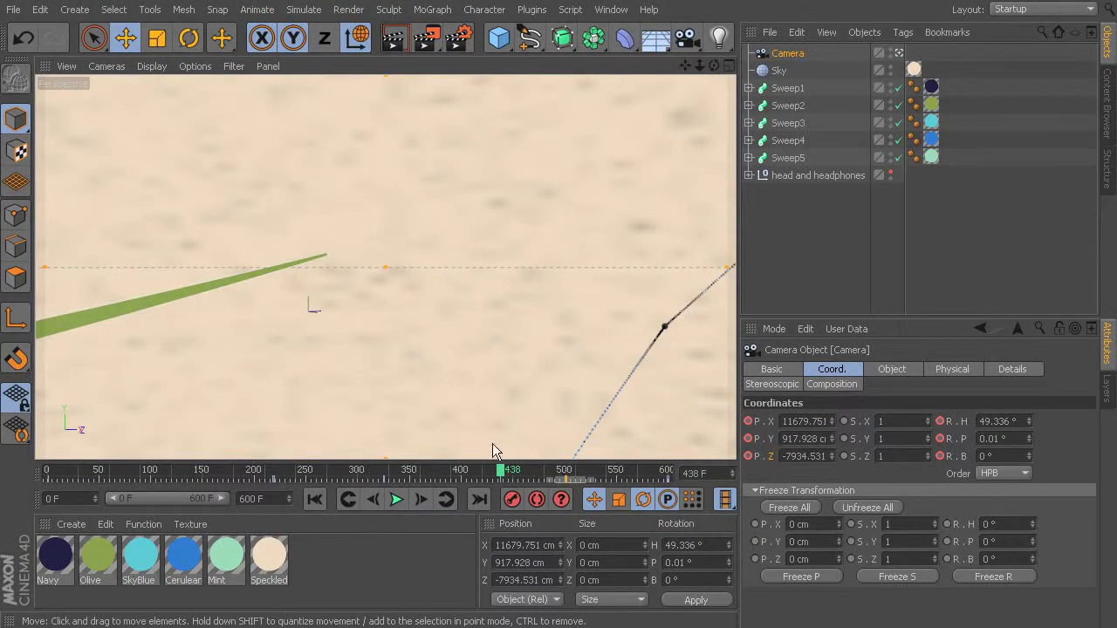
{"action": "left_click_drag", "start_coordinate": [501, 472], "coordinate": [576, 552]}
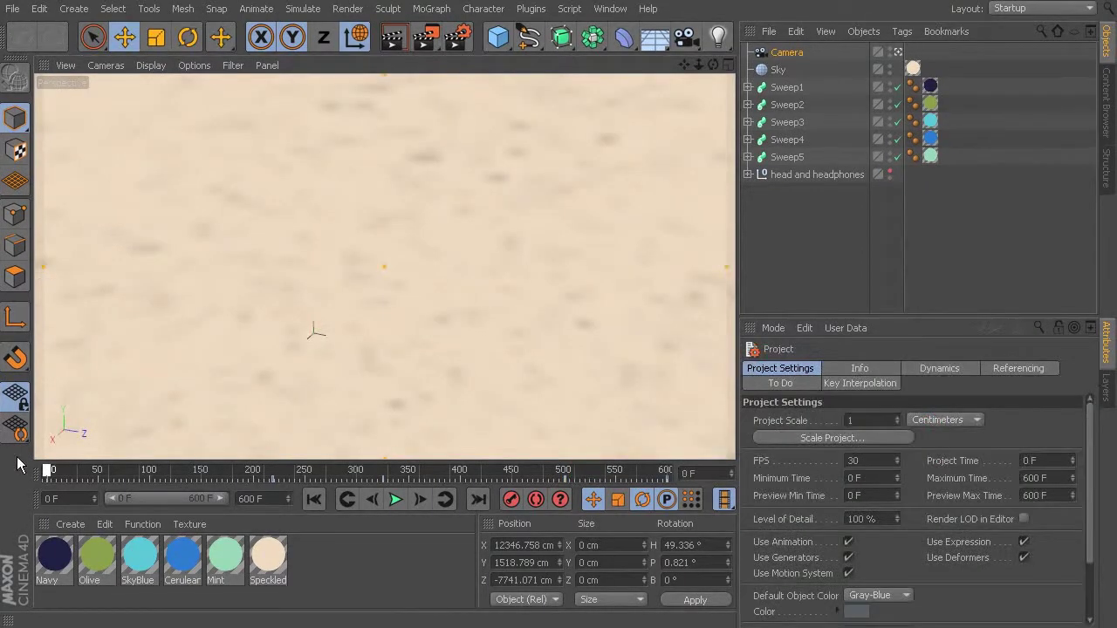
{"action": "left_click_drag", "start_coordinate": [48, 476], "coordinate": [240, 584]}
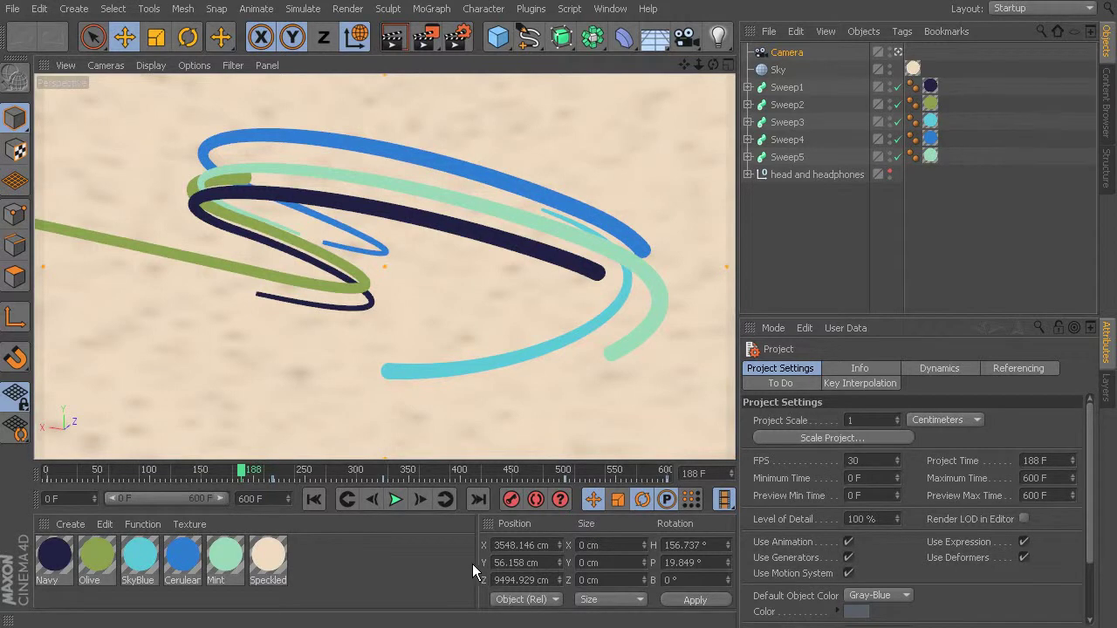
Duplicate Sweep1 through Sweep5 and delay the growth keyframes of the five copies so they start behind the originals
{"action": "left_click", "coordinate": [781, 88]}
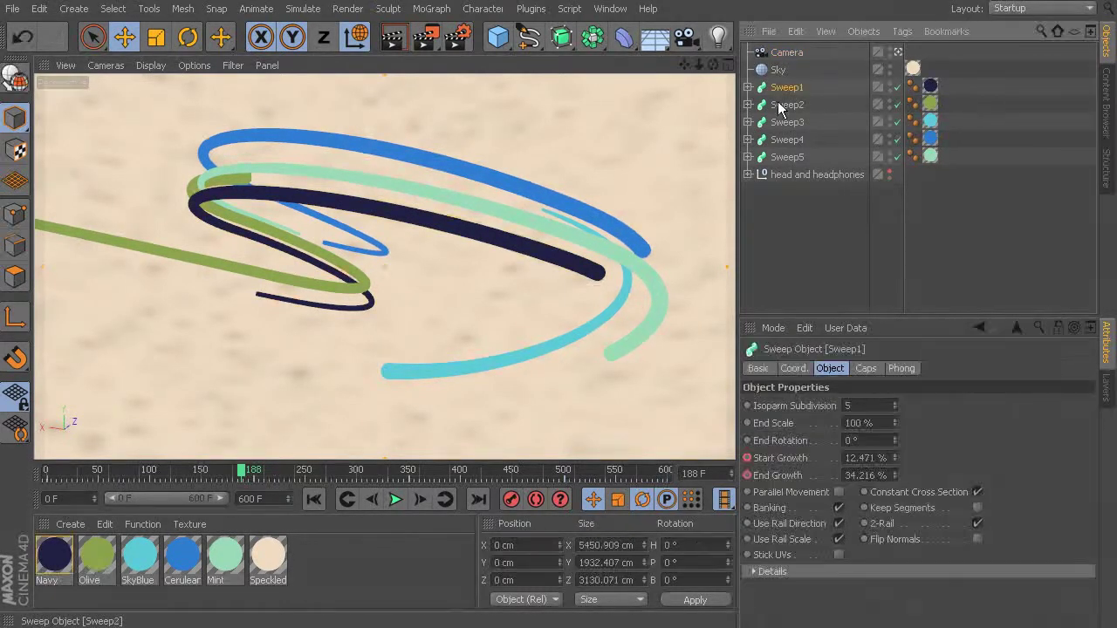
{"action": "left_click", "coordinate": [785, 158], "text": "shift"}
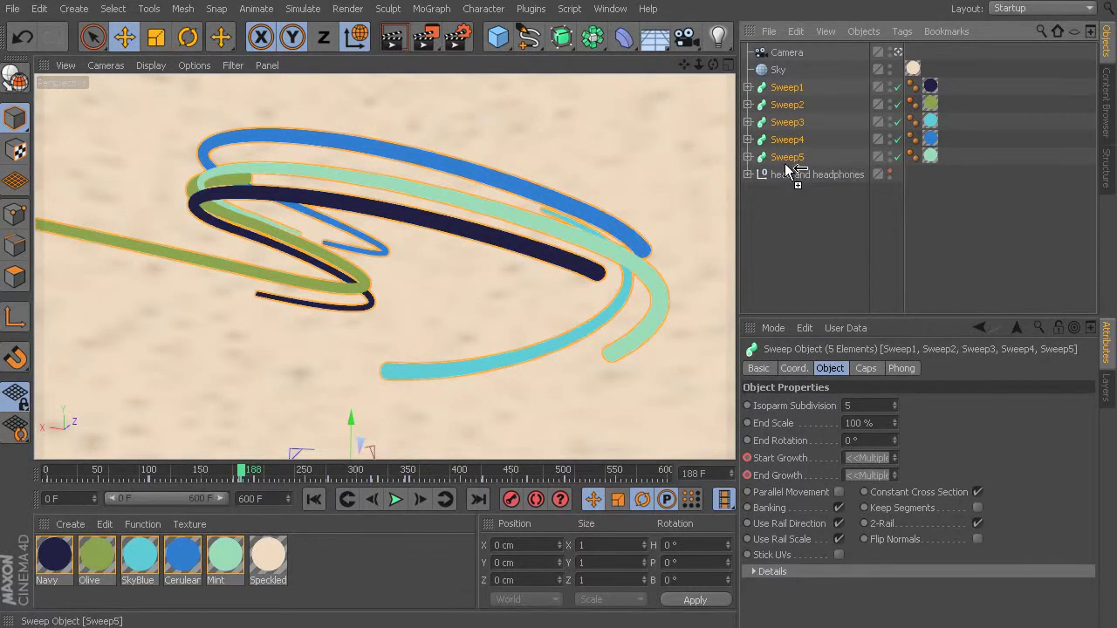
{"action": "left_click_drag", "start_coordinate": [785, 164], "coordinate": [786, 165], "text": "ctrl"}
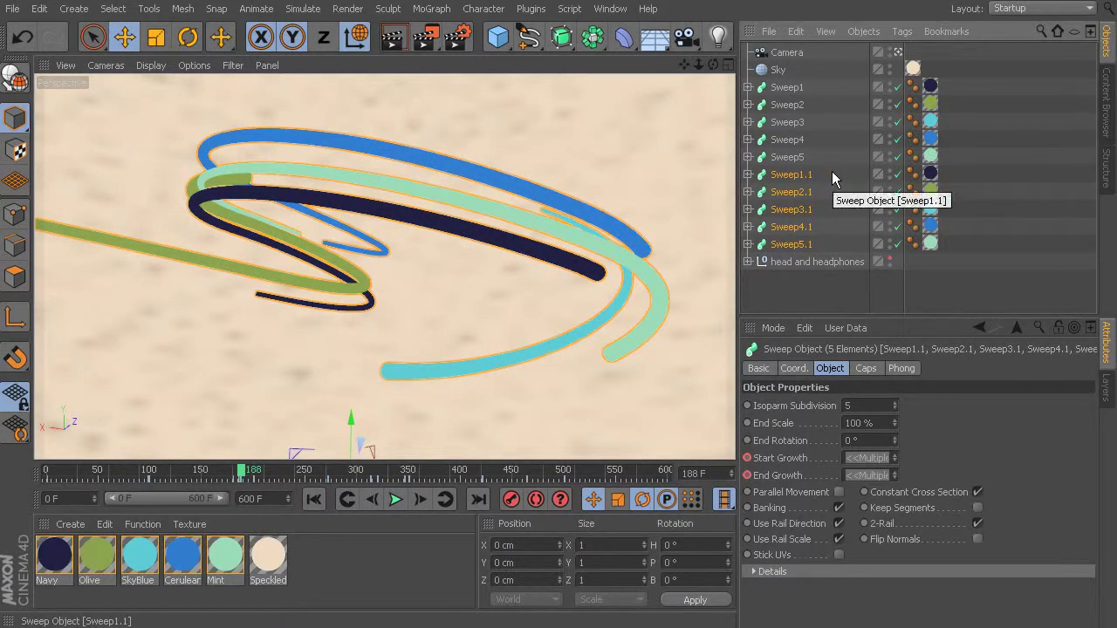
{"action": "left_click_drag", "start_coordinate": [201, 484], "coordinate": [225, 501]}
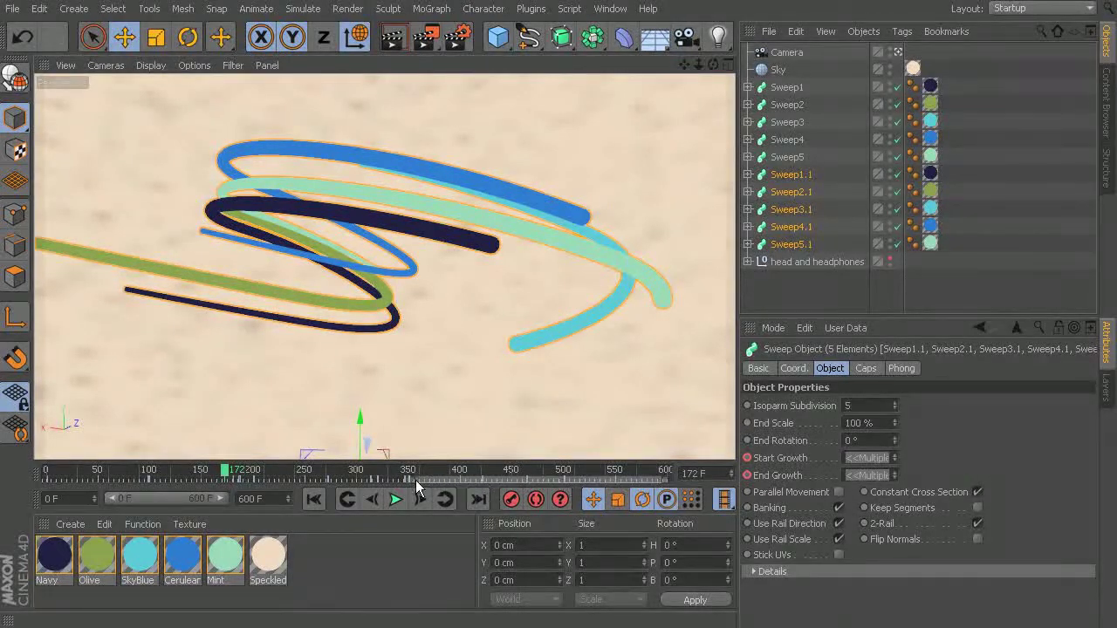
{"action": "left_click_drag", "start_coordinate": [120, 483], "coordinate": [82, 484]}
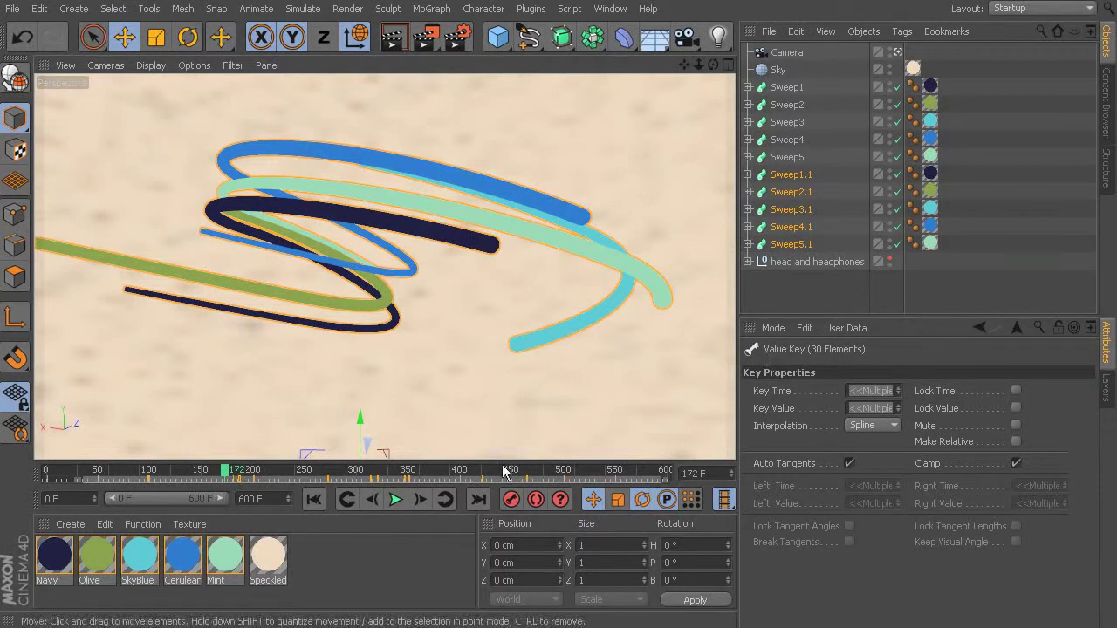
{"action": "left_click_drag", "start_coordinate": [608, 486], "coordinate": [649, 480]}
{"action": "left_click_drag", "start_coordinate": [110, 476], "coordinate": [168, 481]}
{"action": "left_click_drag", "start_coordinate": [205, 483], "coordinate": [221, 500]}
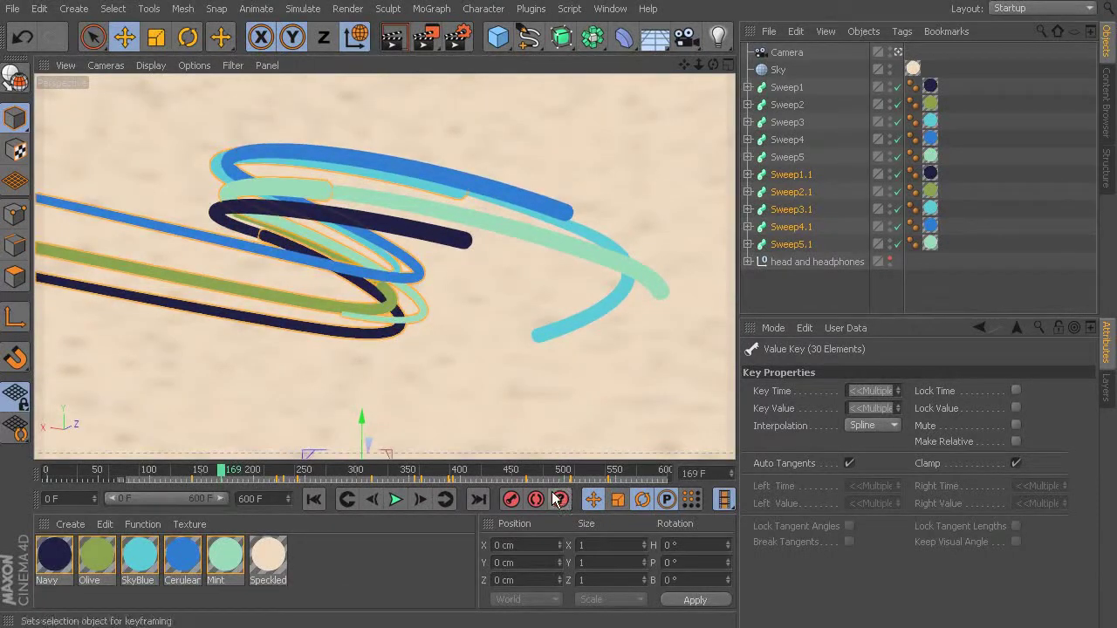
Leave the camera view and move Spline1 inside Sweep1.1 to Y about -199 cm and Z about -349 cm
{"action": "left_click", "coordinate": [746, 175]}
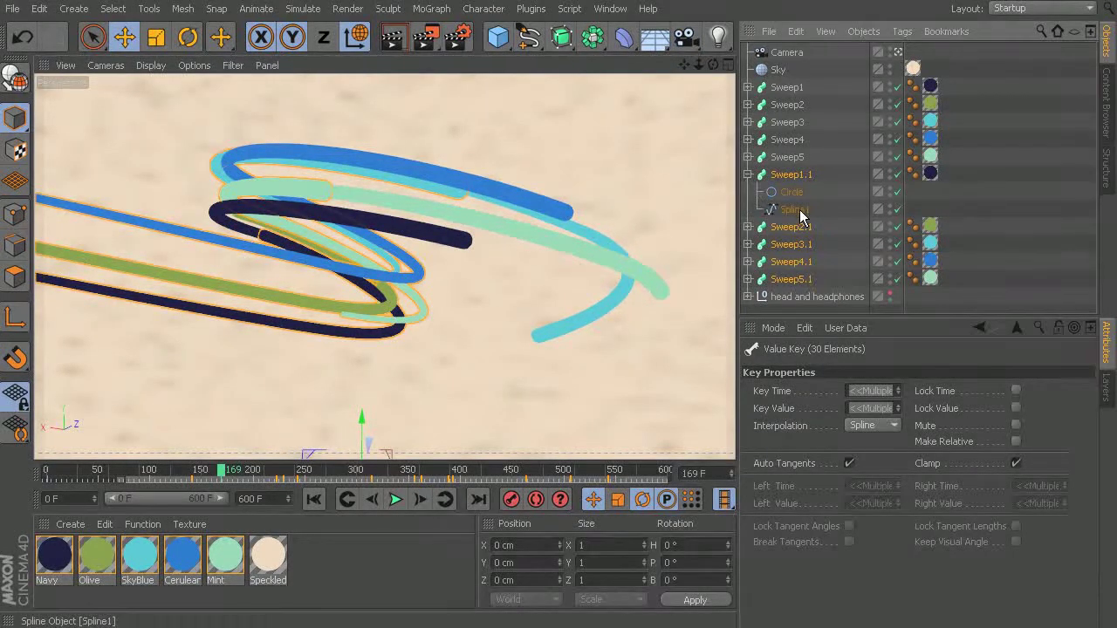
{"action": "left_click", "coordinate": [794, 210]}
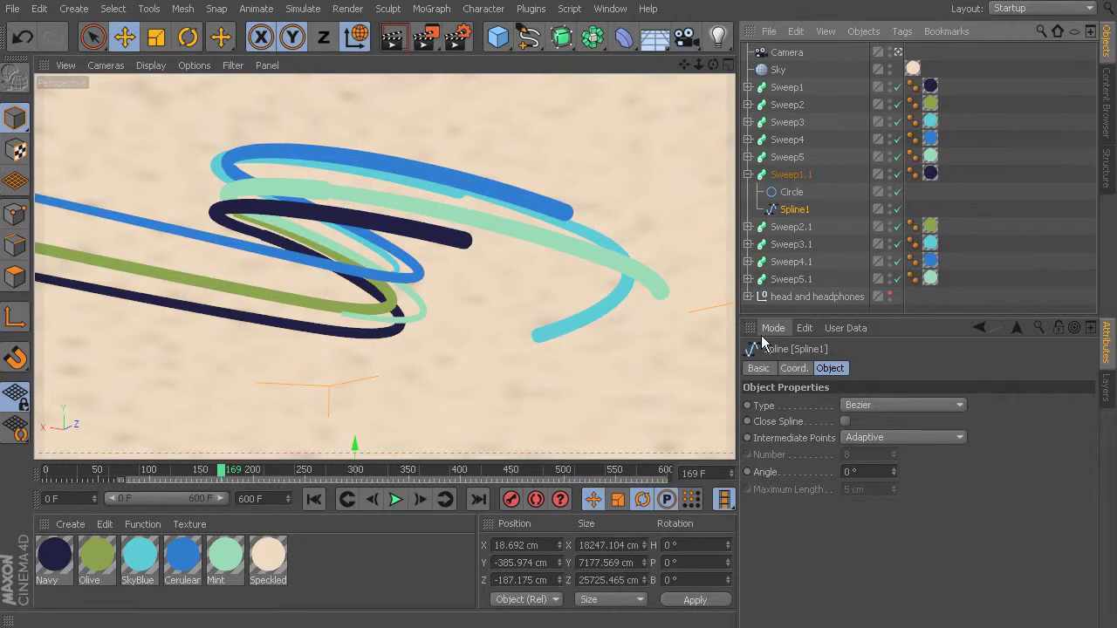
{"action": "left_click", "coordinate": [899, 50]}
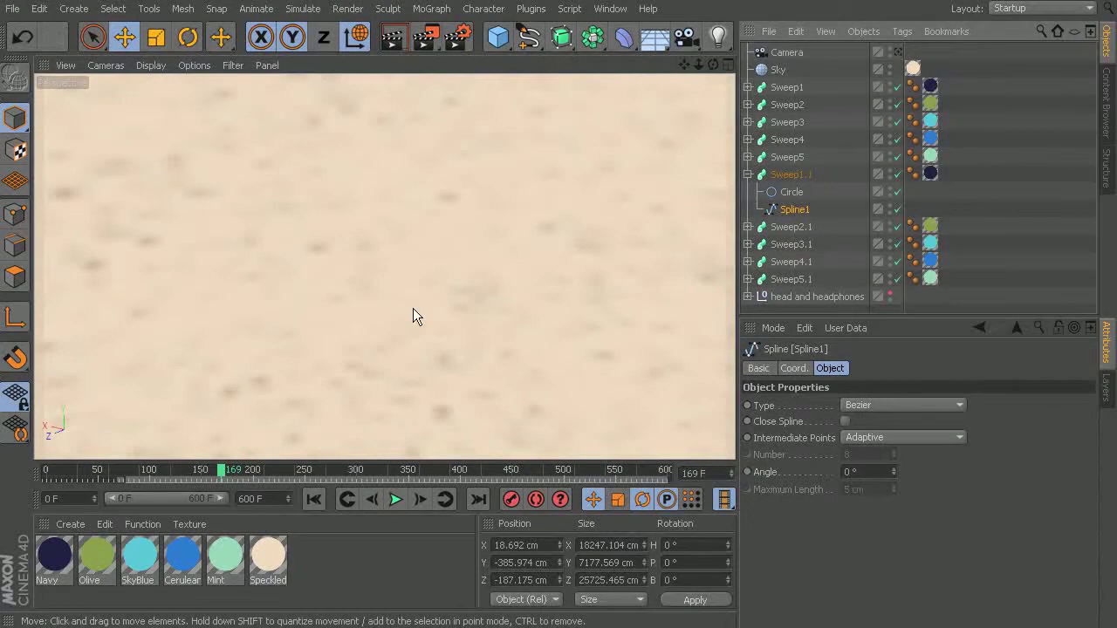
{"action": "left_click_drag", "start_coordinate": [422, 383], "coordinate": [506, 383], "text": "alt"}
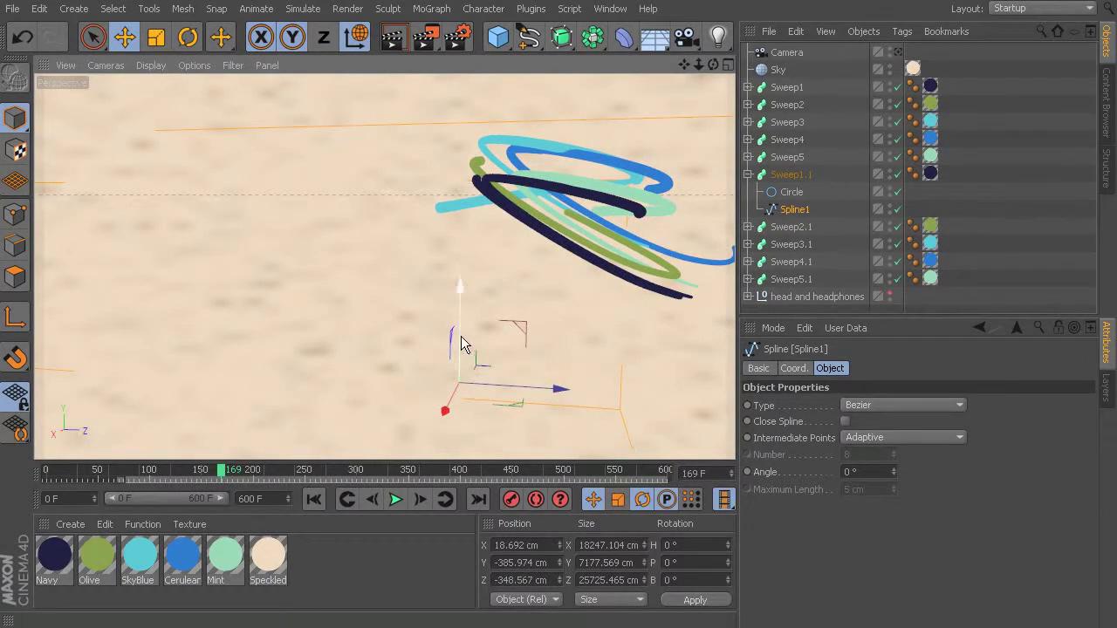
{"action": "left_click_drag", "start_coordinate": [460, 343], "coordinate": [455, 327]}
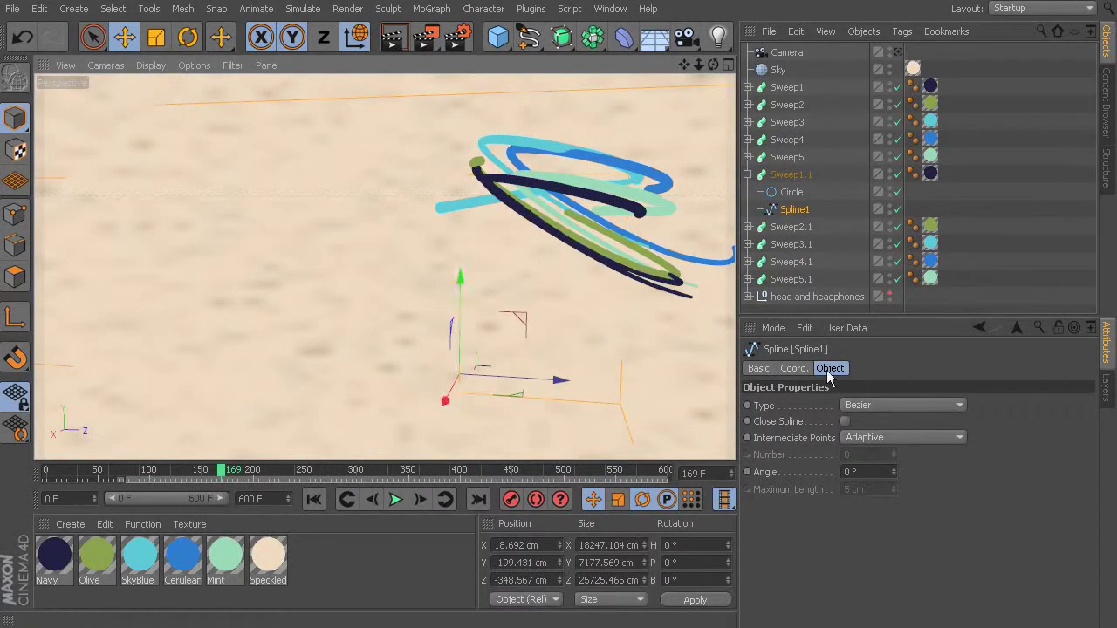
At frame 242, shorten the Sweep1.1 stripe by keyframing its Start Growth at 32.792%
{"action": "left_click", "coordinate": [788, 176]}
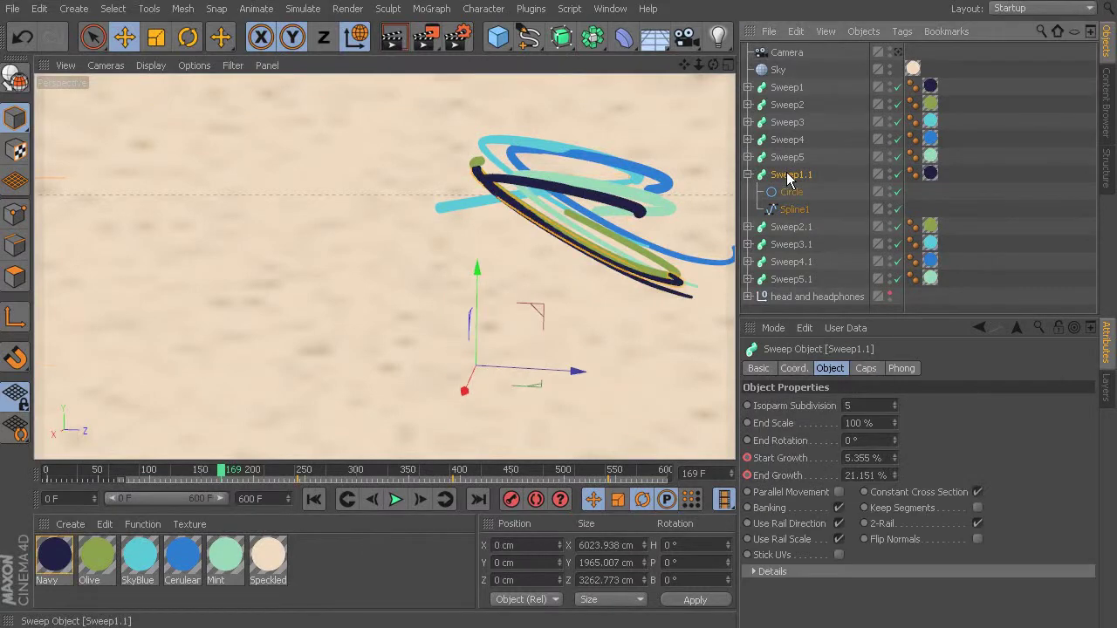
{"action": "left_click", "coordinate": [487, 474]}
{"action": "left_click", "coordinate": [296, 474]}
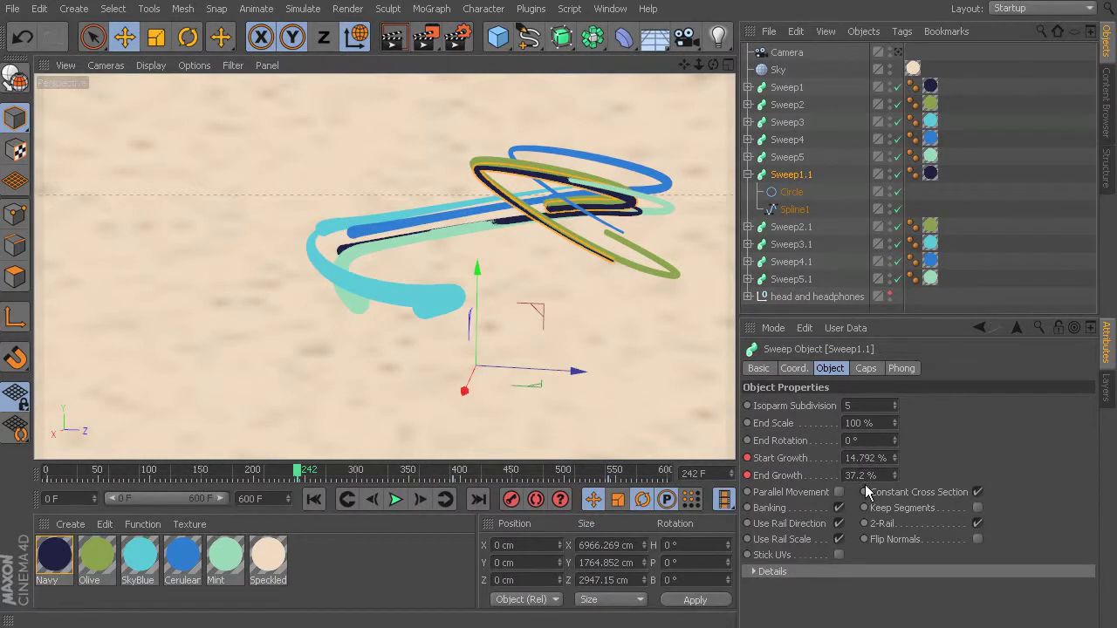
{"action": "left_click_drag", "start_coordinate": [392, 300], "coordinate": [362, 273], "text": "alt"}
{"action": "scroll", "coordinate": [253, 219], "scroll_direction": "up", "scroll_amount": 5}
{"action": "left_click_drag", "start_coordinate": [267, 220], "coordinate": [413, 221], "text": "alt"}
{"action": "left_click_drag", "start_coordinate": [443, 257], "coordinate": [465, 282], "text": "alt"}
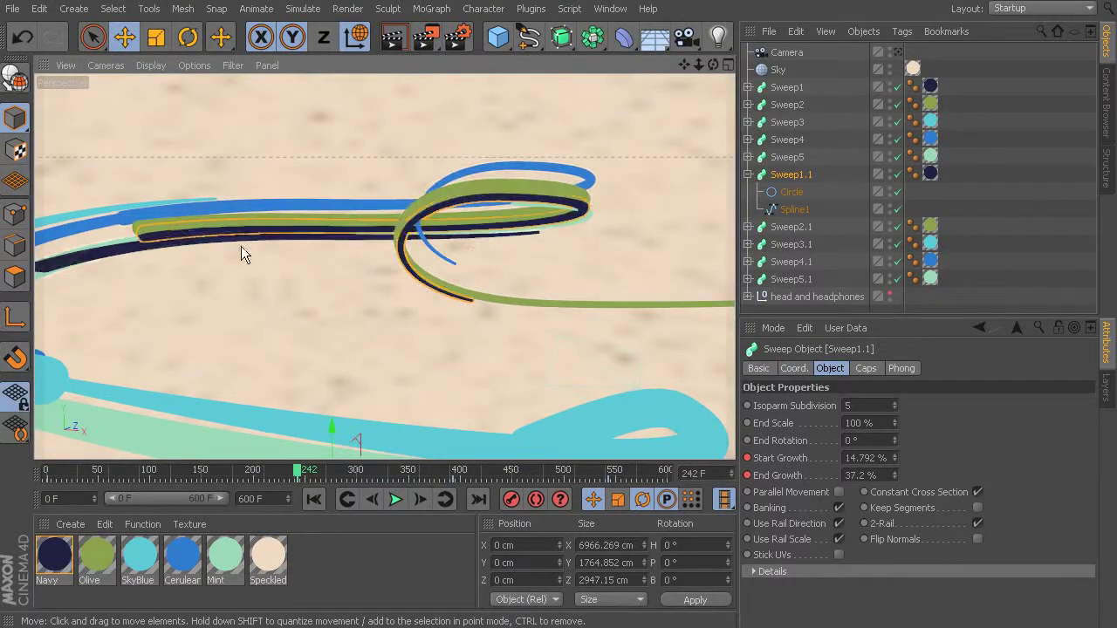
{"action": "left_click_drag", "start_coordinate": [895, 459], "coordinate": [895, 445]}
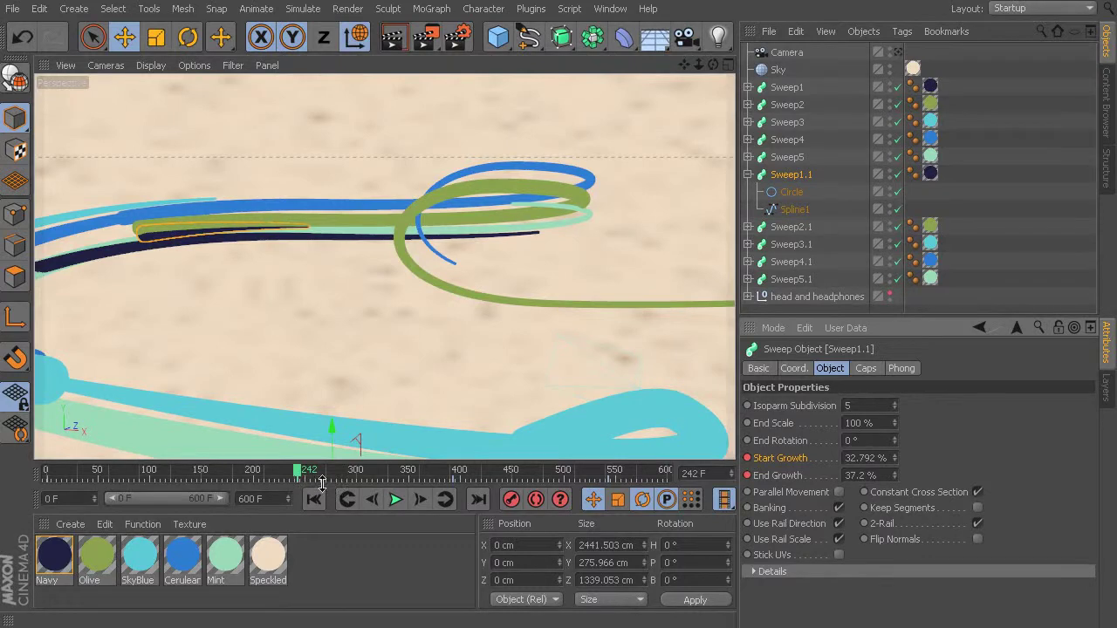
Reposition Spline1 inside Sweep1.1 to Y about -362 cm and Z about -761 cm, offsetting it from the other stripes
{"action": "left_click_drag", "start_coordinate": [375, 450], "coordinate": [667, 293], "text": "alt"}
{"action": "left_click", "coordinate": [786, 213]}
{"action": "left_click_drag", "start_coordinate": [594, 393], "coordinate": [491, 397], "text": "alt"}
{"action": "mouse_move", "coordinate": [400, 296]}
{"action": "left_mouse_down"}
{"action": "mouse_move", "coordinate": [577, 320]}
{"action": "mouse_move", "coordinate": [464, 374]}
{"action": "mouse_move", "coordinate": [602, 412]}
{"action": "mouse_move", "coordinate": [506, 450]}
{"action": "mouse_move", "coordinate": [566, 324]}
{"action": "mouse_move", "coordinate": [456, 204]}
{"action": "left_mouse_up"}
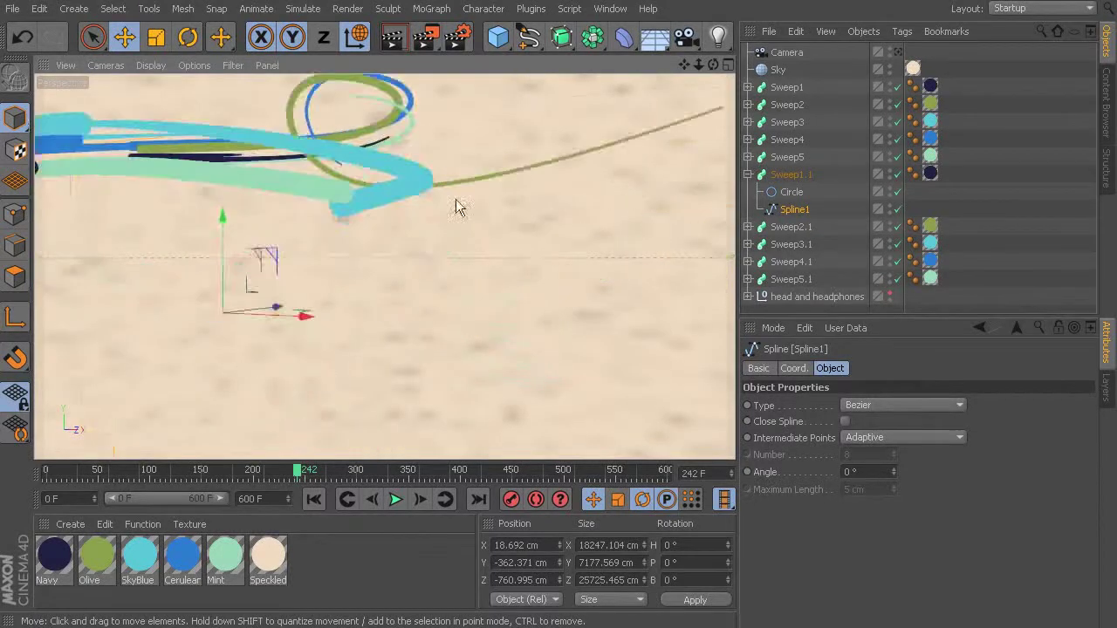
At frame 392, raise the Start Growth of Sweep1.1 to 78.201% and keyframe it
{"action": "left_click", "coordinate": [299, 475]}
{"action": "mouse_move", "coordinate": [299, 476]}
{"action": "left_mouse_down"}
{"action": "mouse_move", "coordinate": [419, 494]}
{"action": "mouse_move", "coordinate": [403, 494]}
{"action": "left_mouse_up"}
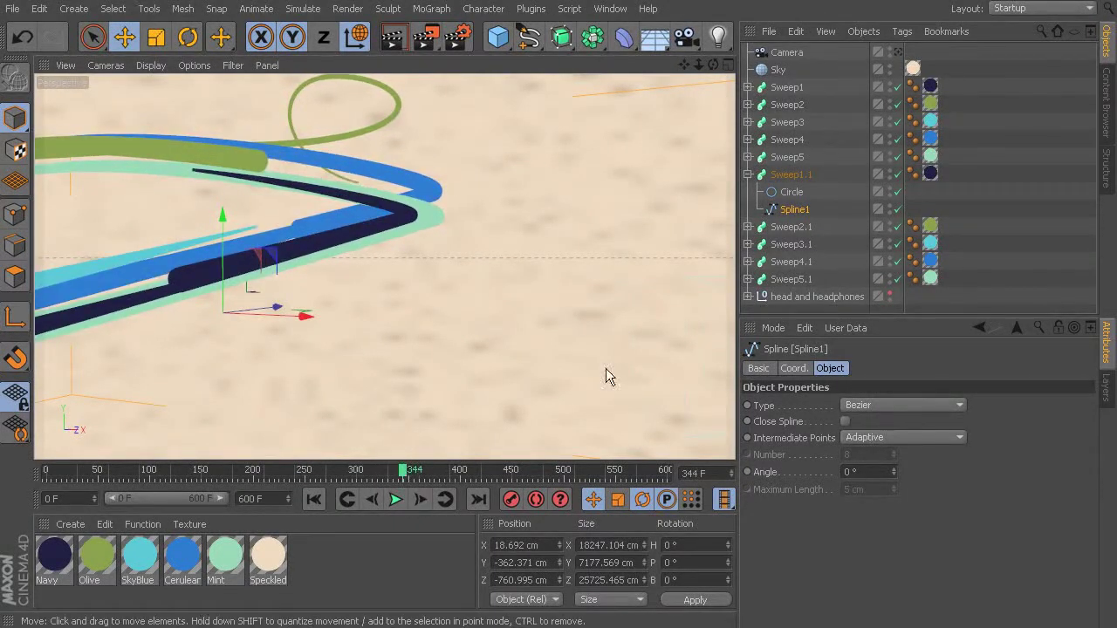
{"action": "left_click", "coordinate": [794, 174]}
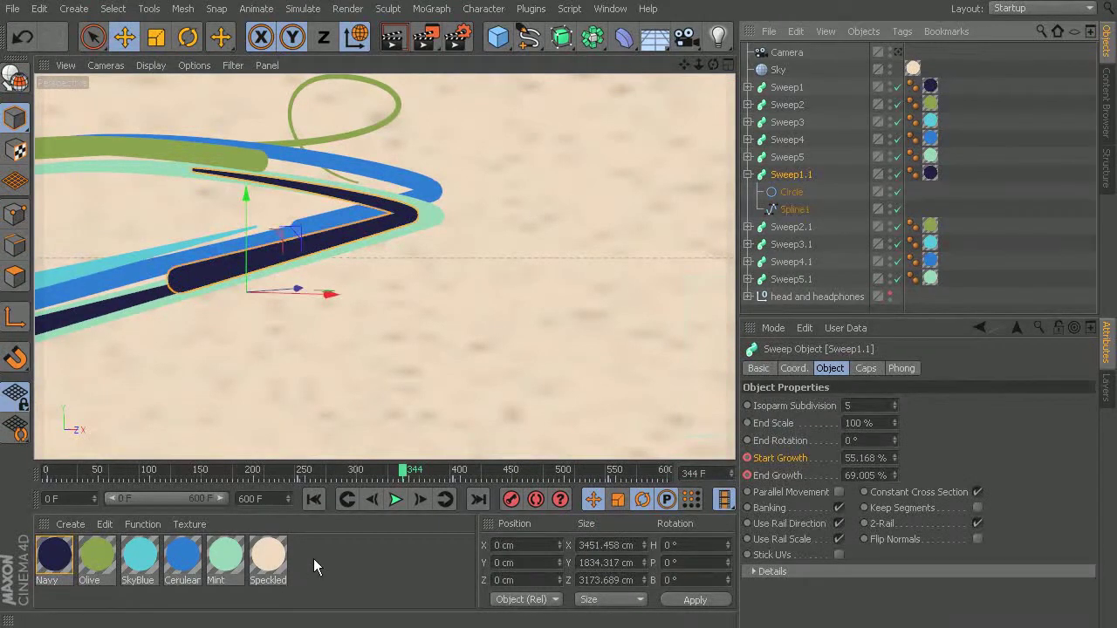
{"action": "left_click_drag", "start_coordinate": [412, 485], "coordinate": [452, 485]}
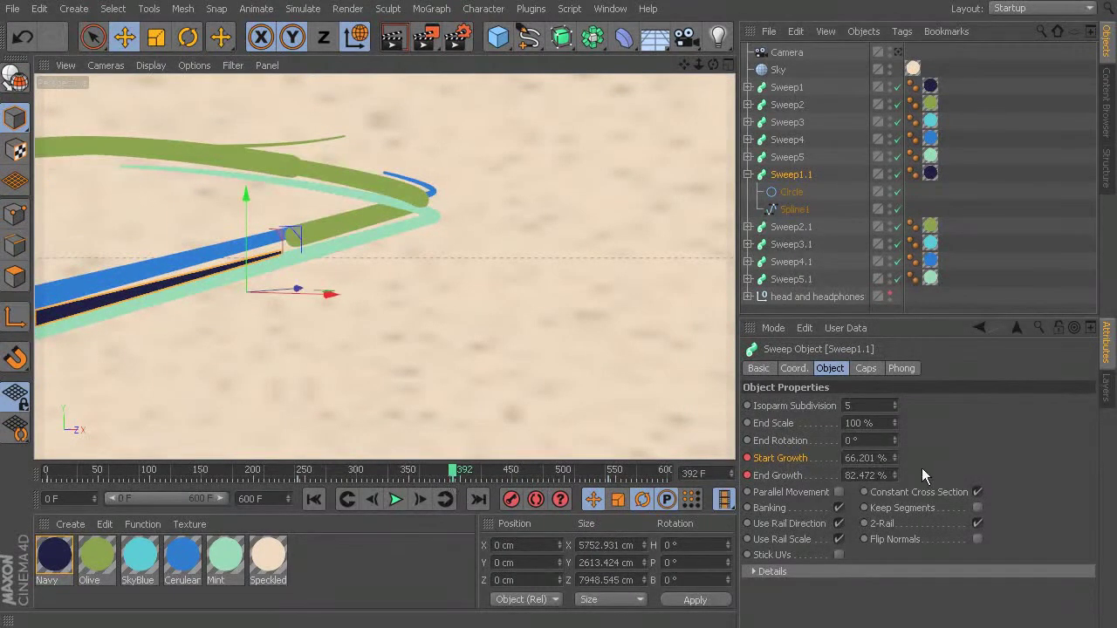
{"action": "scroll", "coordinate": [894, 455], "scroll_direction": "up", "scroll_amount": 10}
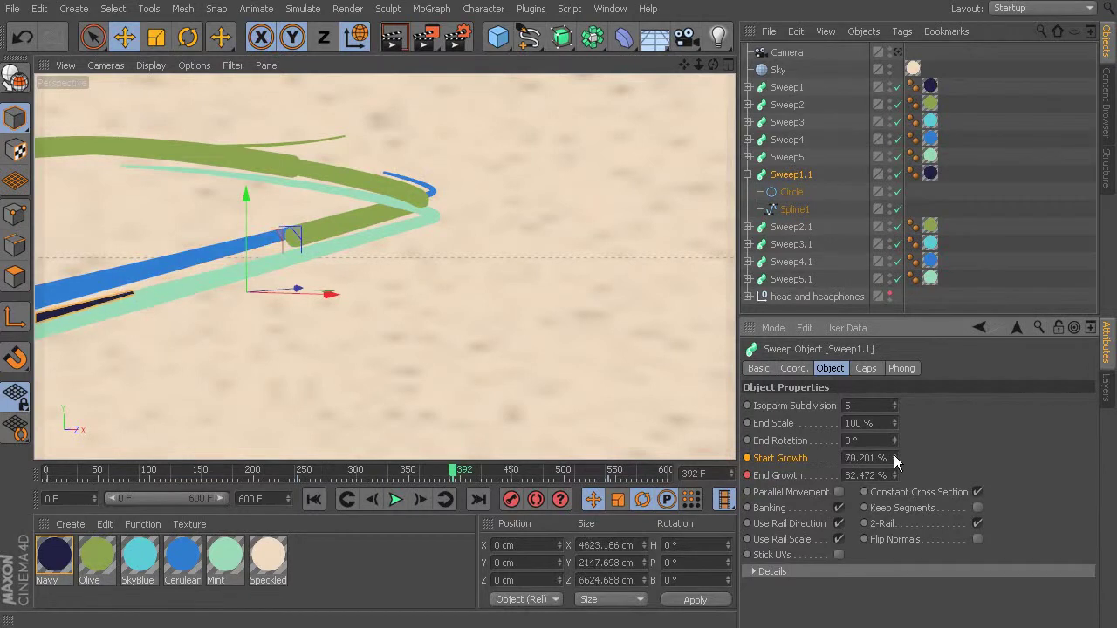
{"action": "scroll", "coordinate": [894, 455], "scroll_direction": "up", "scroll_amount": 2}
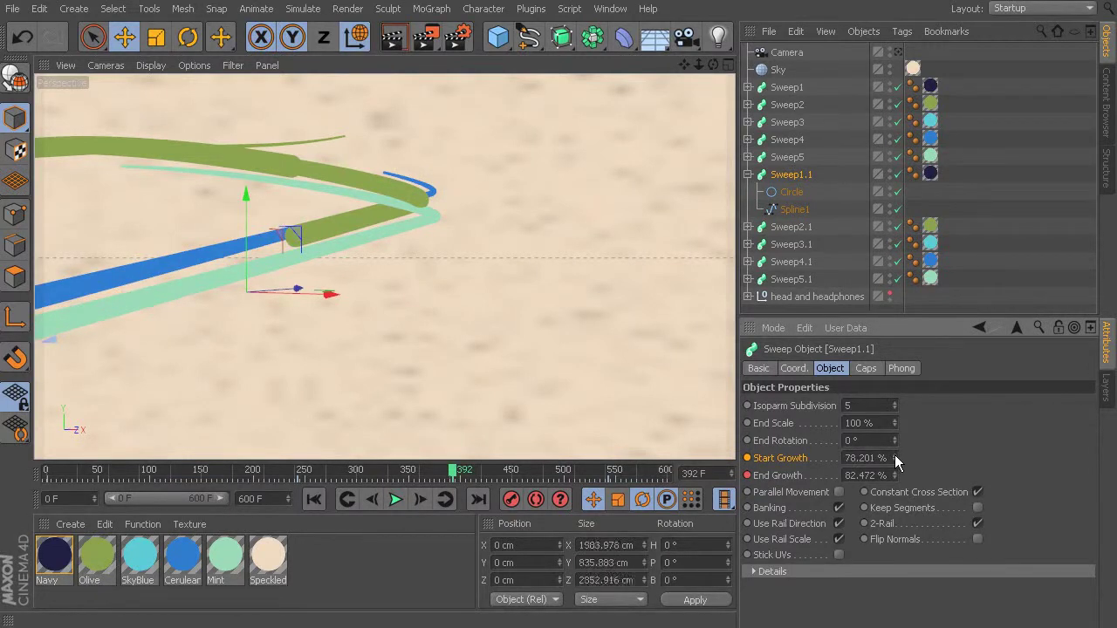
{"action": "left_click", "coordinate": [747, 457]}
Check the shortened stripe around frame 170, and at frame 314 keyframe the Start Growth of Sweep2.1 at 42.144%
{"action": "left_click_drag", "start_coordinate": [337, 310], "coordinate": [450, 278], "text": "alt"}
{"action": "left_click_drag", "start_coordinate": [453, 471], "coordinate": [229, 523]}
{"action": "left_click_drag", "start_coordinate": [317, 424], "coordinate": [349, 341], "text": "alt"}
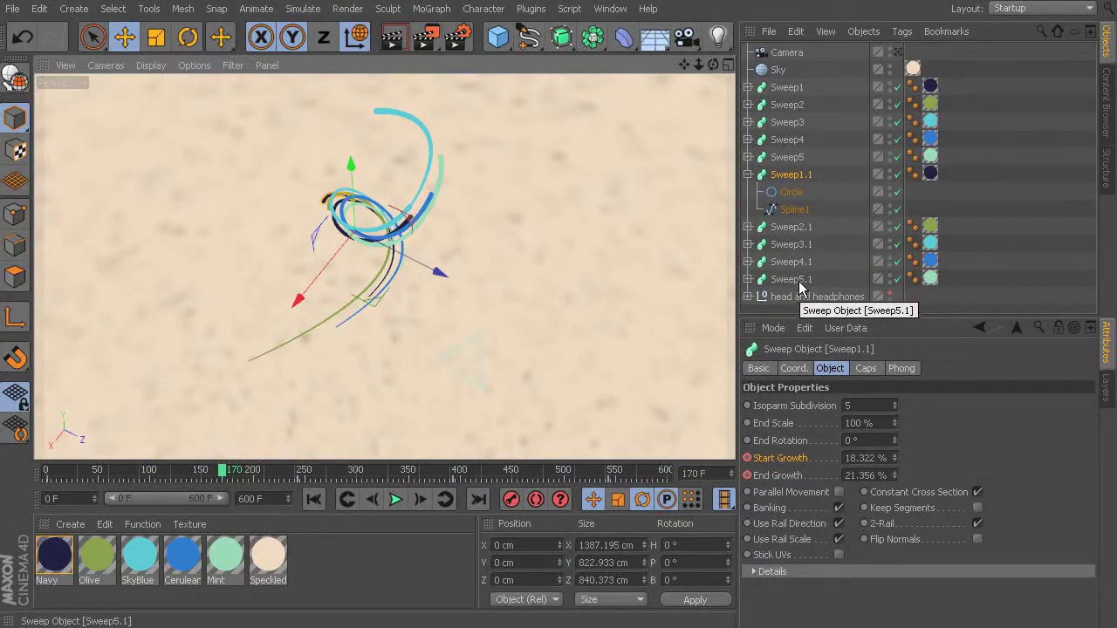
{"action": "left_click", "coordinate": [791, 229]}
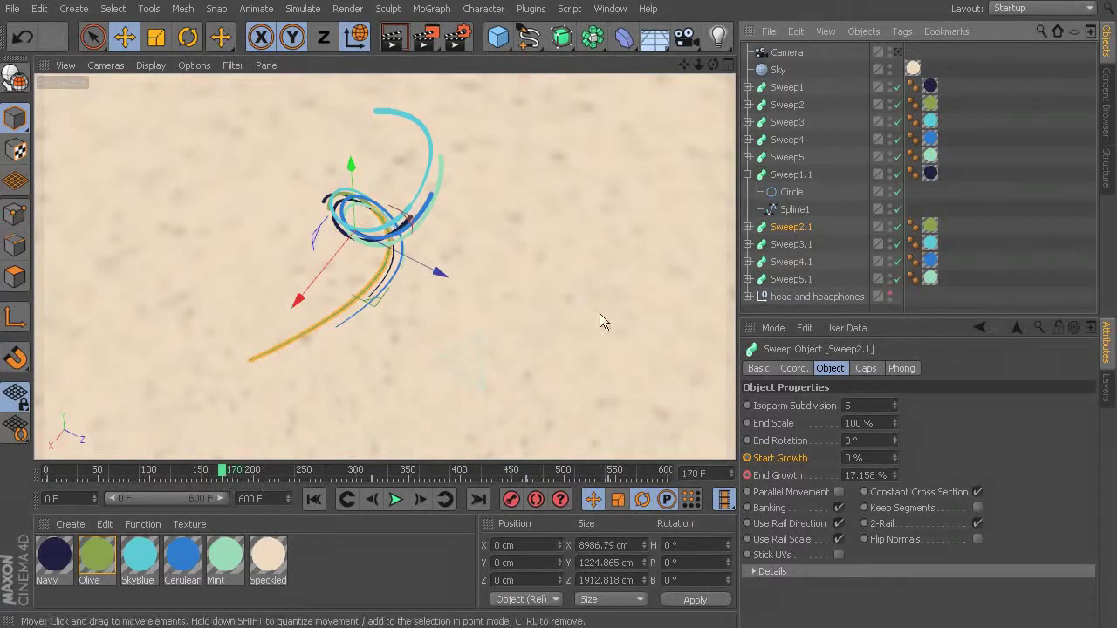
{"action": "left_click", "coordinate": [804, 177]}
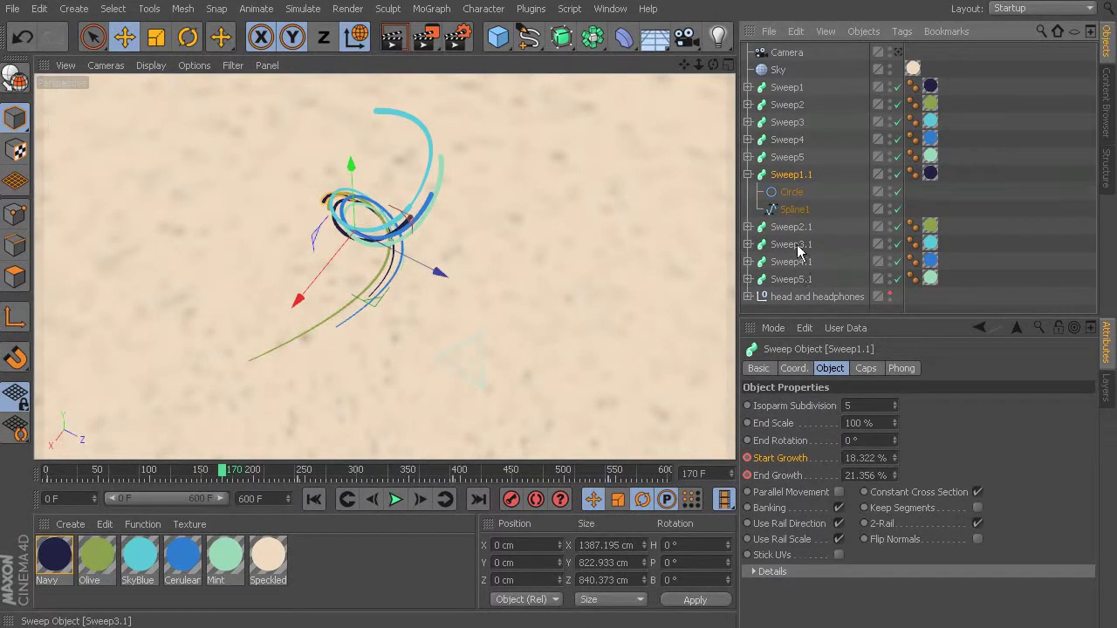
{"action": "left_click", "coordinate": [787, 230]}
{"action": "left_click_drag", "start_coordinate": [223, 472], "coordinate": [260, 525]}
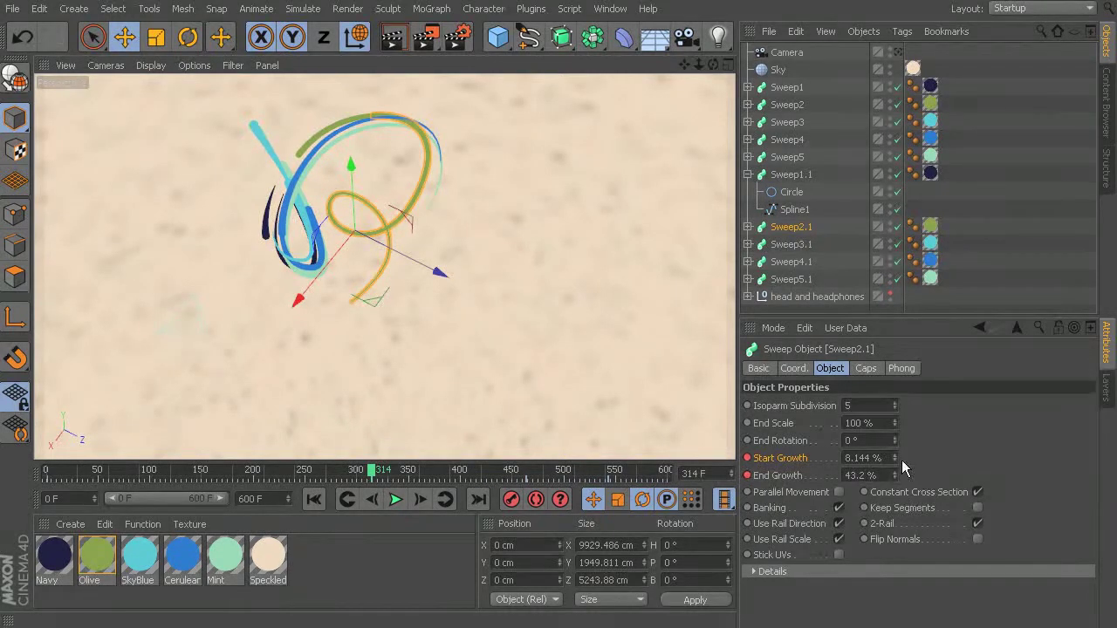
{"action": "left_click_drag", "start_coordinate": [896, 461], "coordinate": [897, 461]}
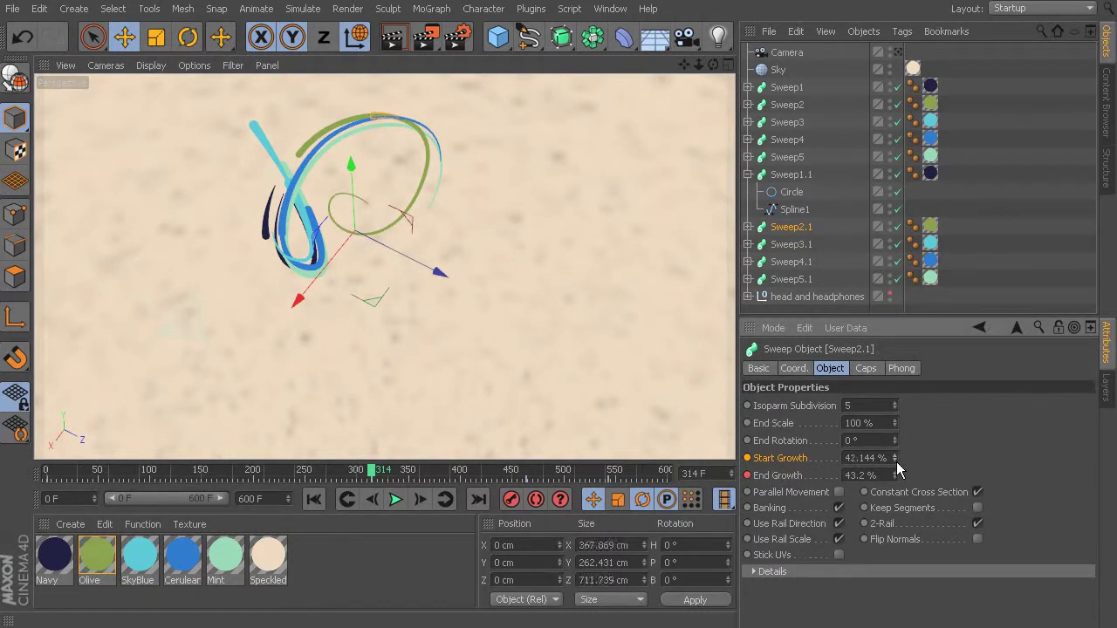
At frame 463, set the Start Growth of Sweep2.1 to 68.153% and keyframe it
{"action": "left_click_drag", "start_coordinate": [370, 478], "coordinate": [526, 479]}
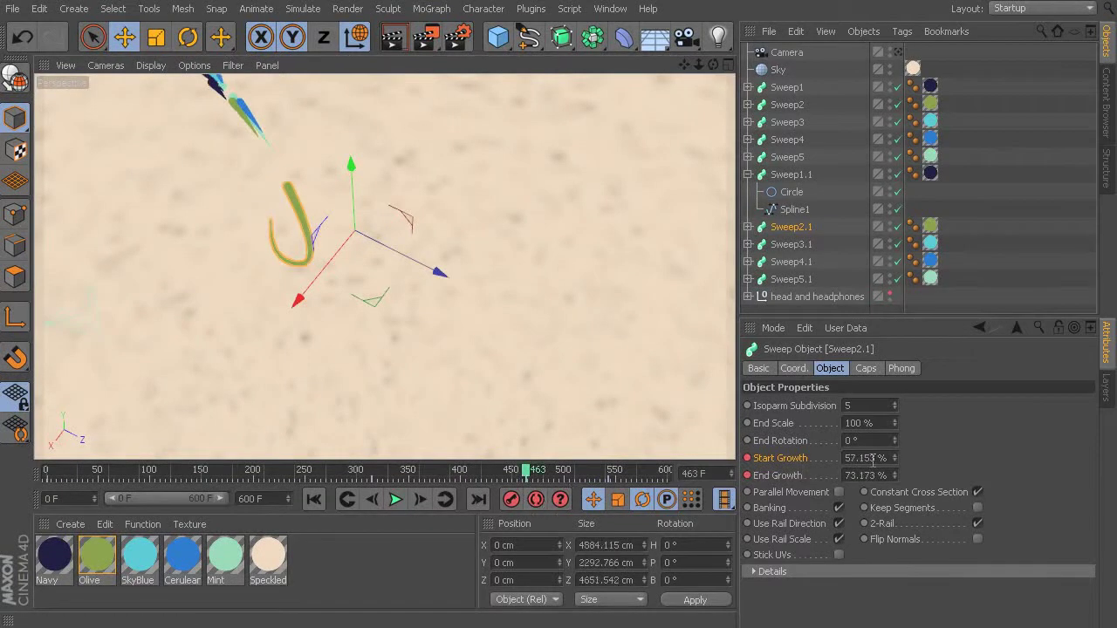
{"action": "left_click_drag", "start_coordinate": [894, 451], "coordinate": [894, 457]}
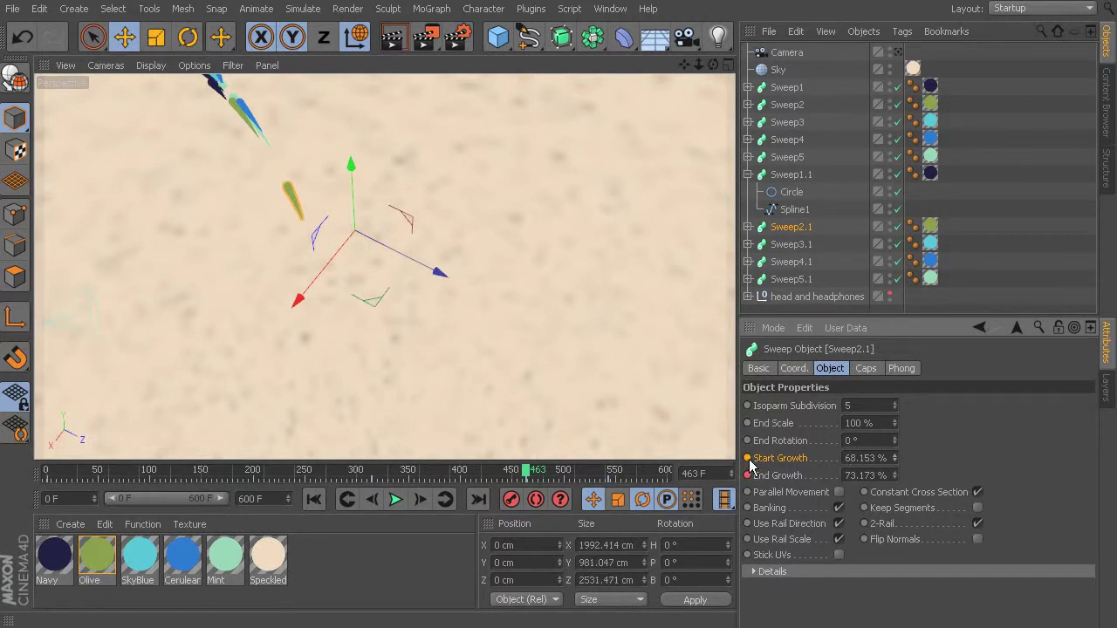
At frame 270, move Spline2 inside Sweep2.1 along Z to about -914 cm
{"action": "left_click_drag", "start_coordinate": [514, 473], "coordinate": [325, 472]}
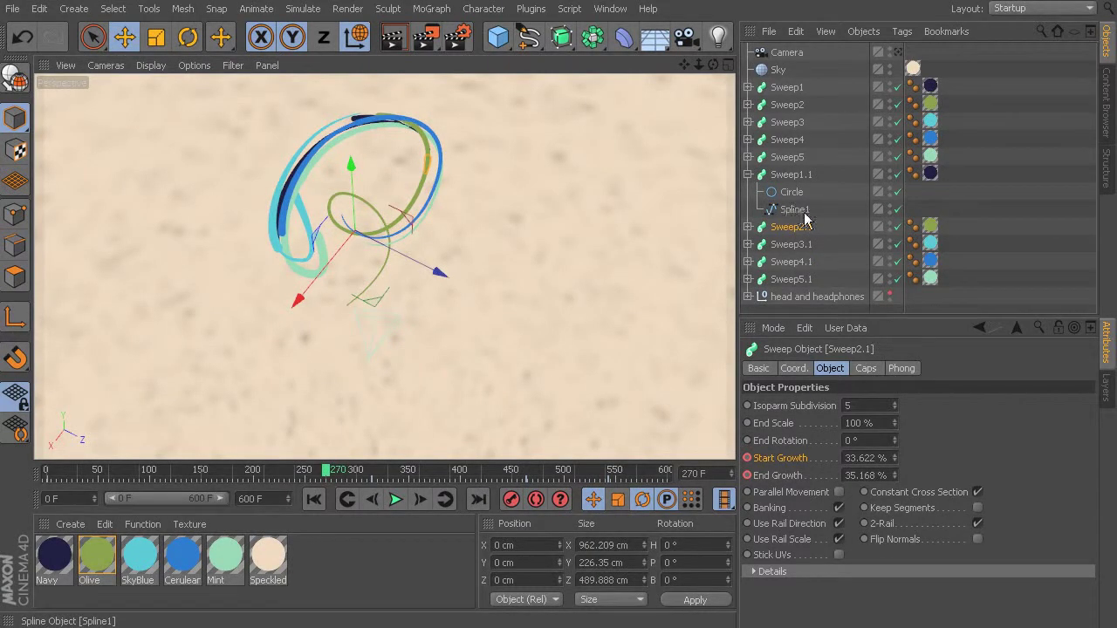
{"action": "left_click", "coordinate": [748, 227]}
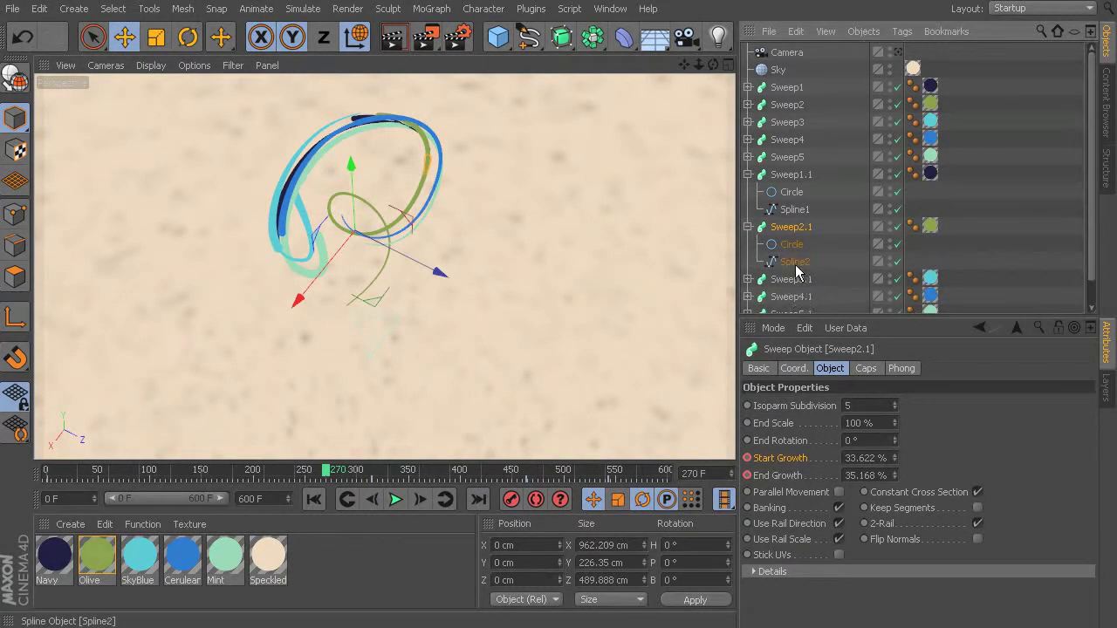
{"action": "left_click", "coordinate": [794, 262]}
{"action": "left_click_drag", "start_coordinate": [427, 270], "coordinate": [392, 264]}
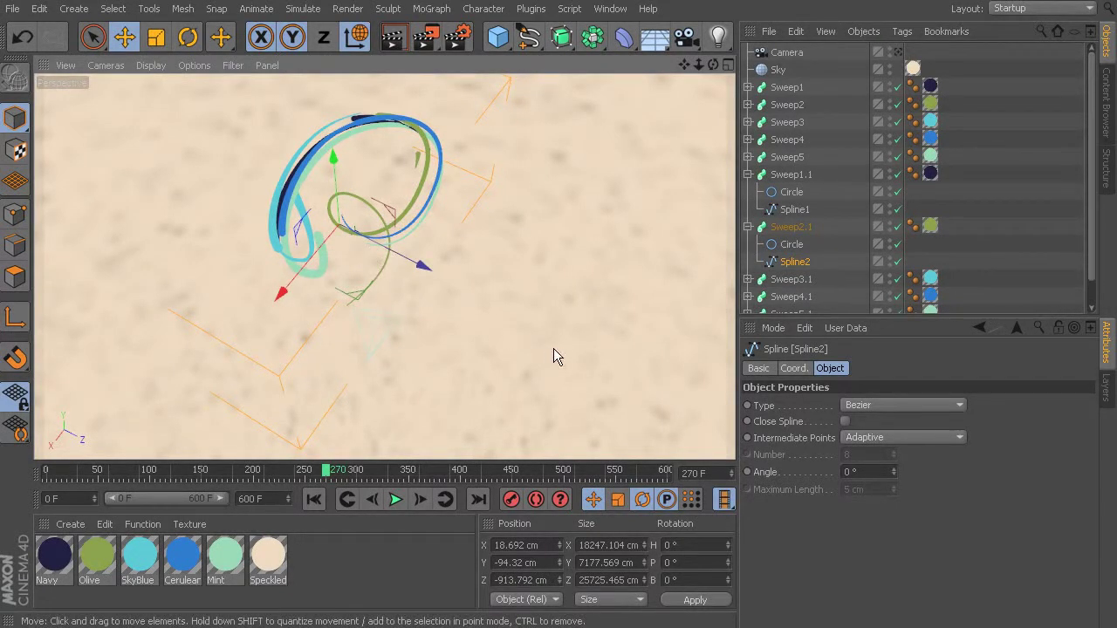
Delete the Olive texture tag from Sweep2.1 and assign the Mint material to it instead
{"action": "left_click", "coordinate": [931, 225]}
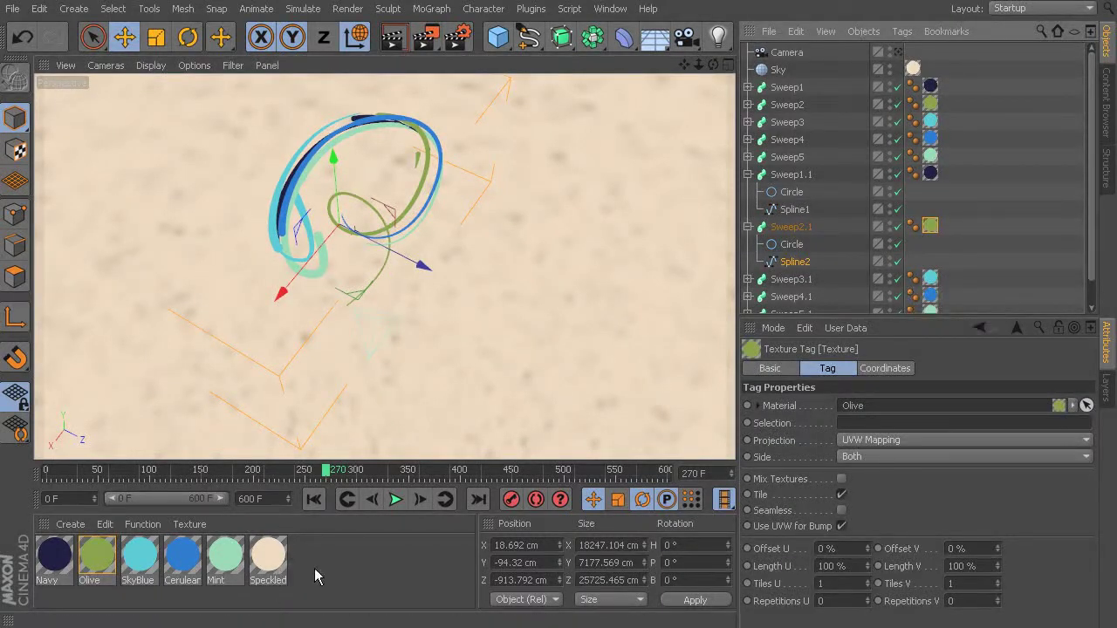
{"action": "left_click", "coordinate": [347, 573]}
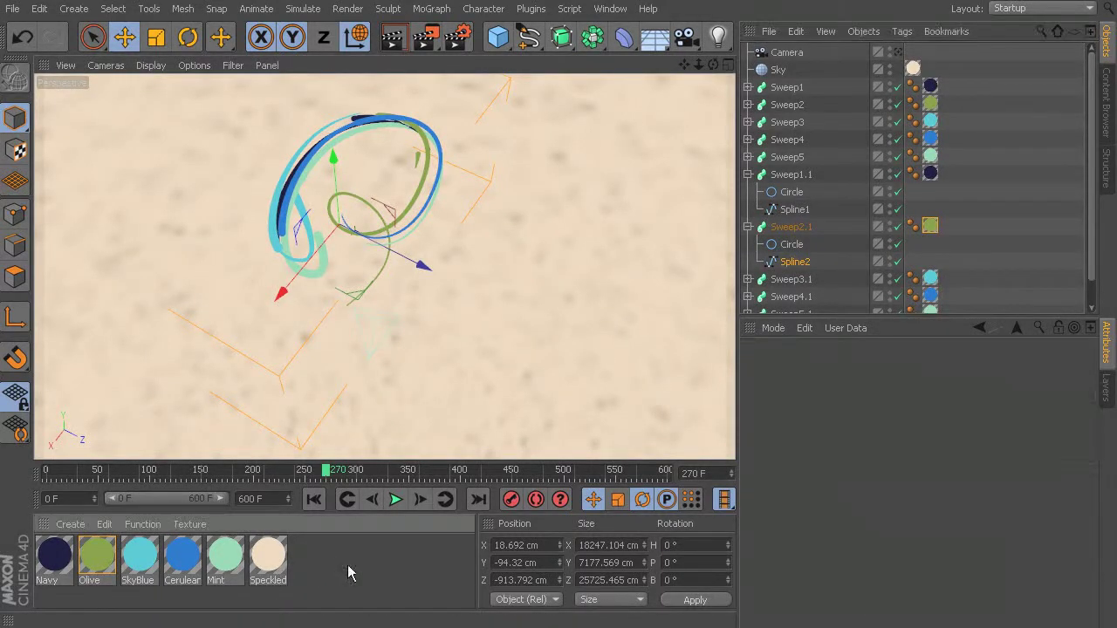
{"action": "left_click", "coordinate": [932, 229]}
{"action": "key", "text": "Delete"}
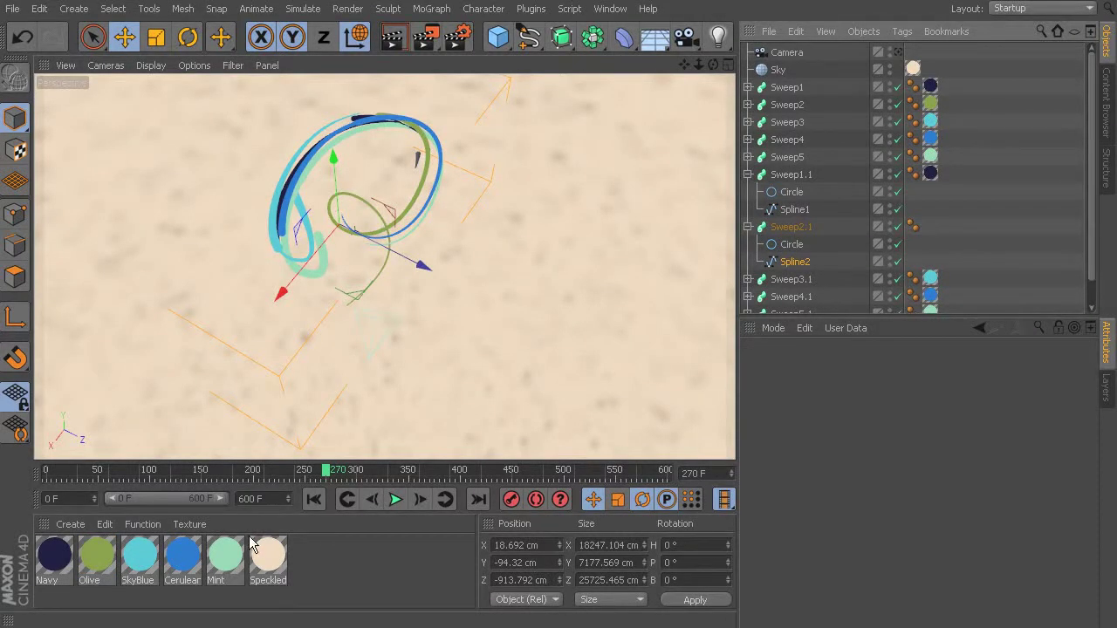
{"action": "left_click_drag", "start_coordinate": [824, 236], "coordinate": [790, 229]}
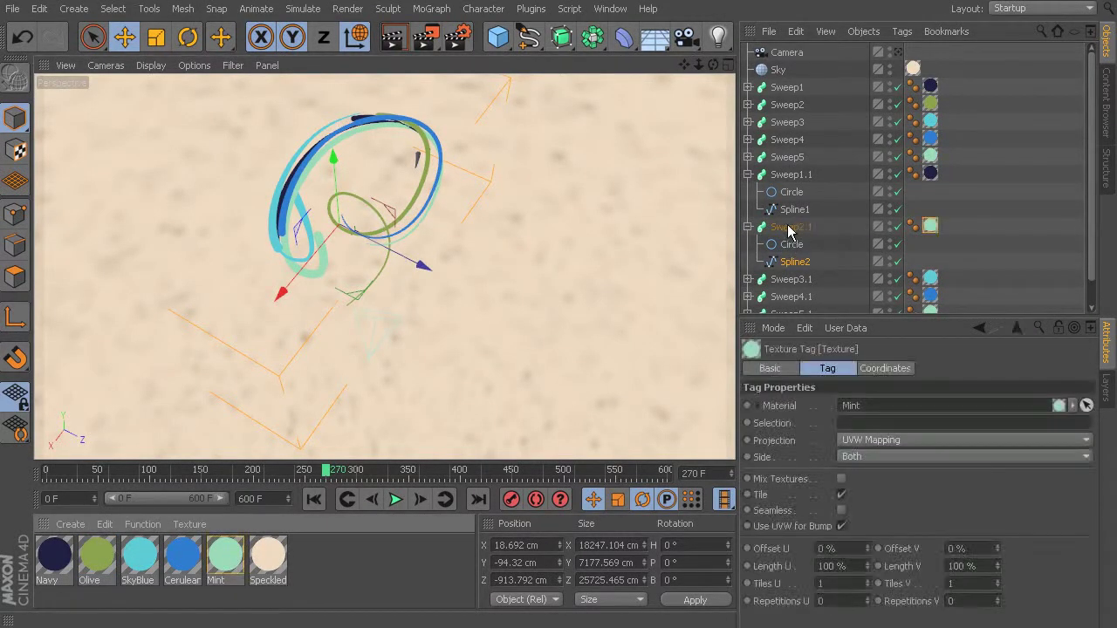
Replace the SkyBlue material on Sweep3.1 with the Navy material
{"action": "mouse_move", "coordinate": [326, 471]}
{"action": "left_mouse_down"}
{"action": "mouse_move", "coordinate": [127, 487]}
{"action": "mouse_move", "coordinate": [324, 493]}
{"action": "left_mouse_up"}
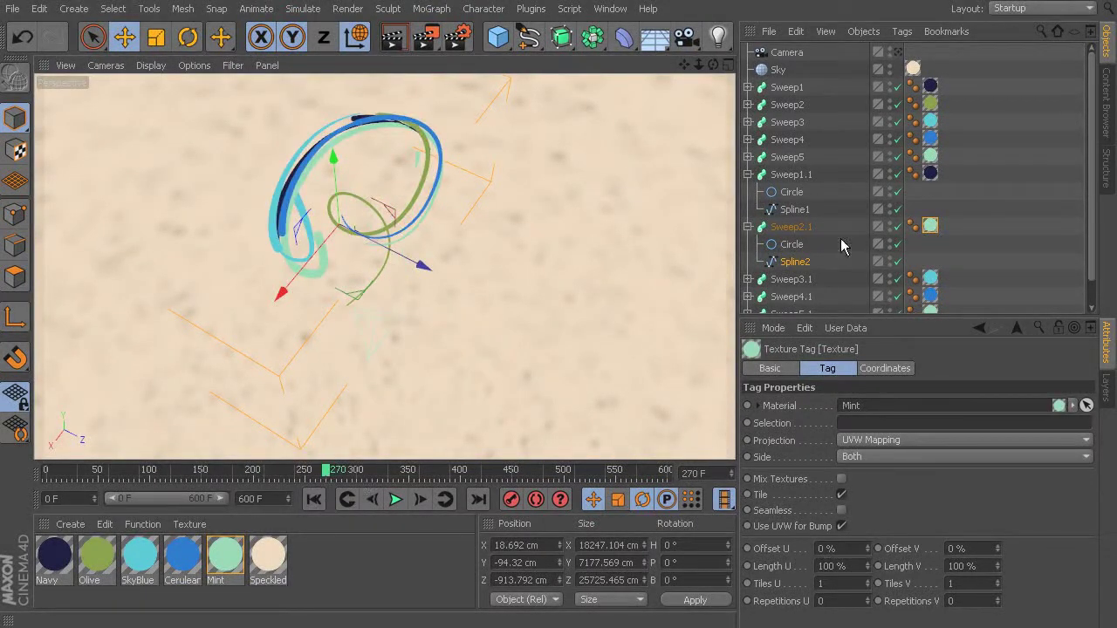
{"action": "left_click", "coordinate": [747, 279]}
{"action": "scroll", "coordinate": [907, 261], "scroll_direction": "down", "scroll_amount": 2}
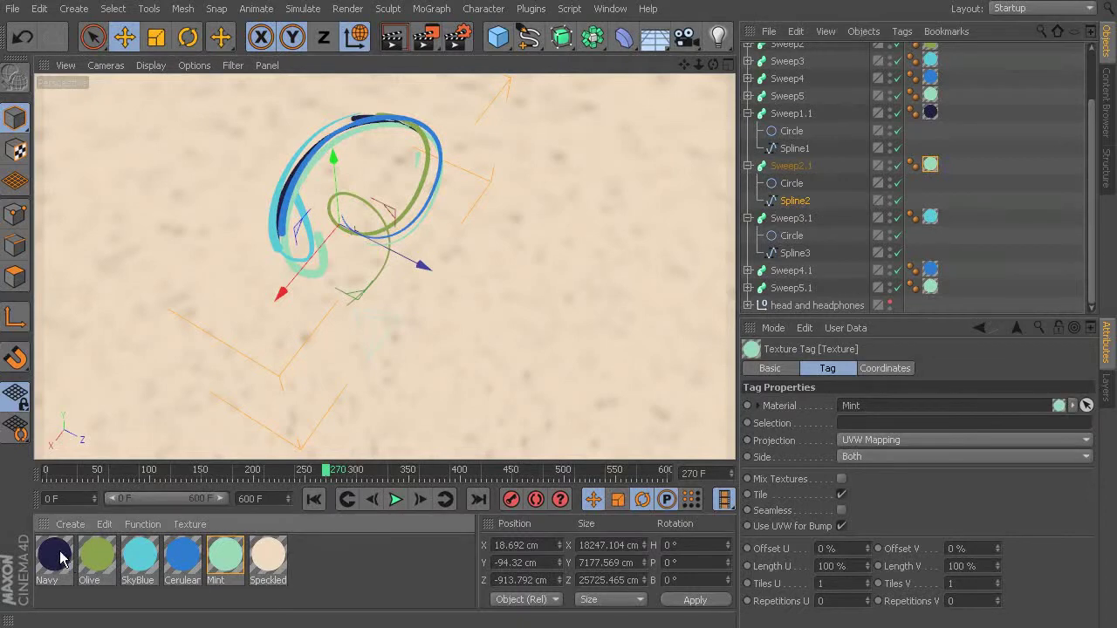
{"action": "left_click_drag", "start_coordinate": [930, 222], "coordinate": [930, 222]}
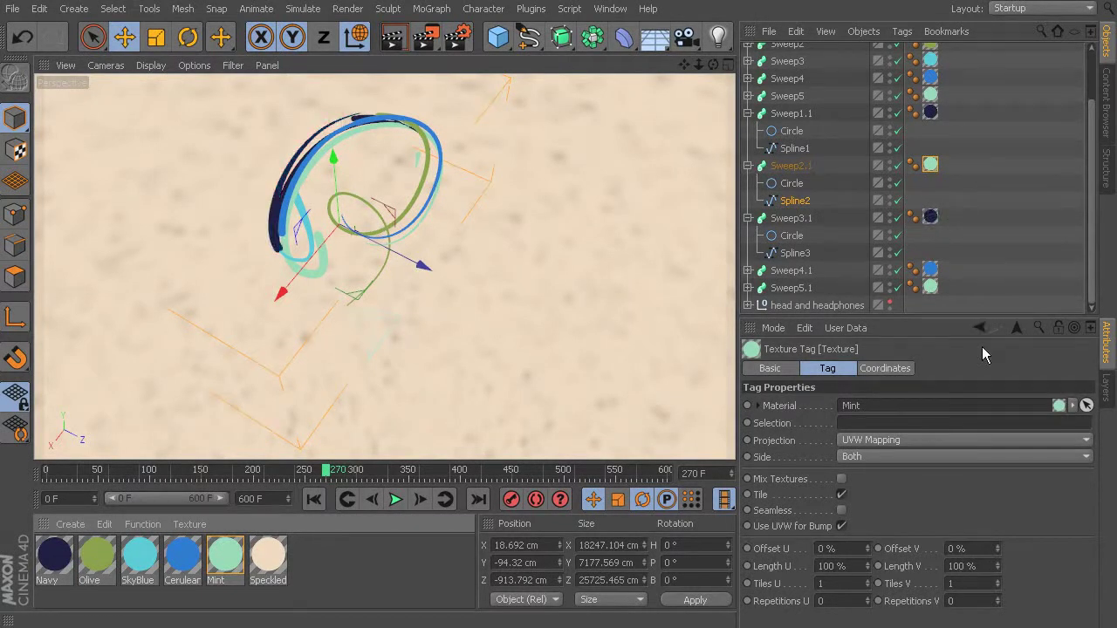
Set the End Growth of Sweep3.1 to 11% at frame 140 and to 77% at frame 362
{"action": "left_click", "coordinate": [796, 219]}
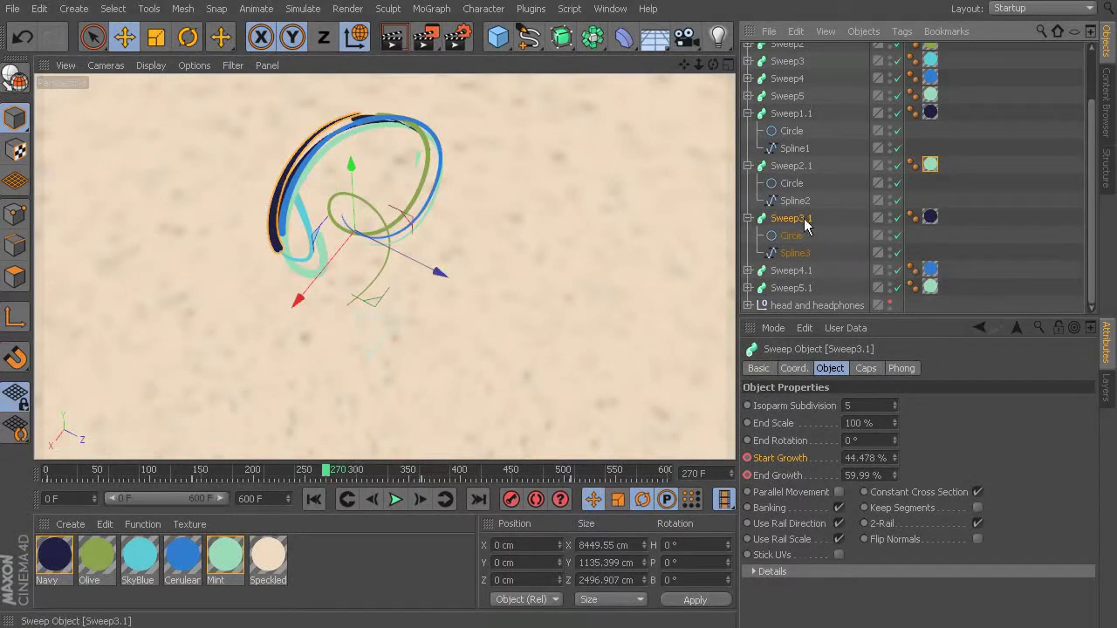
{"action": "left_click_drag", "start_coordinate": [345, 478], "coordinate": [212, 483]}
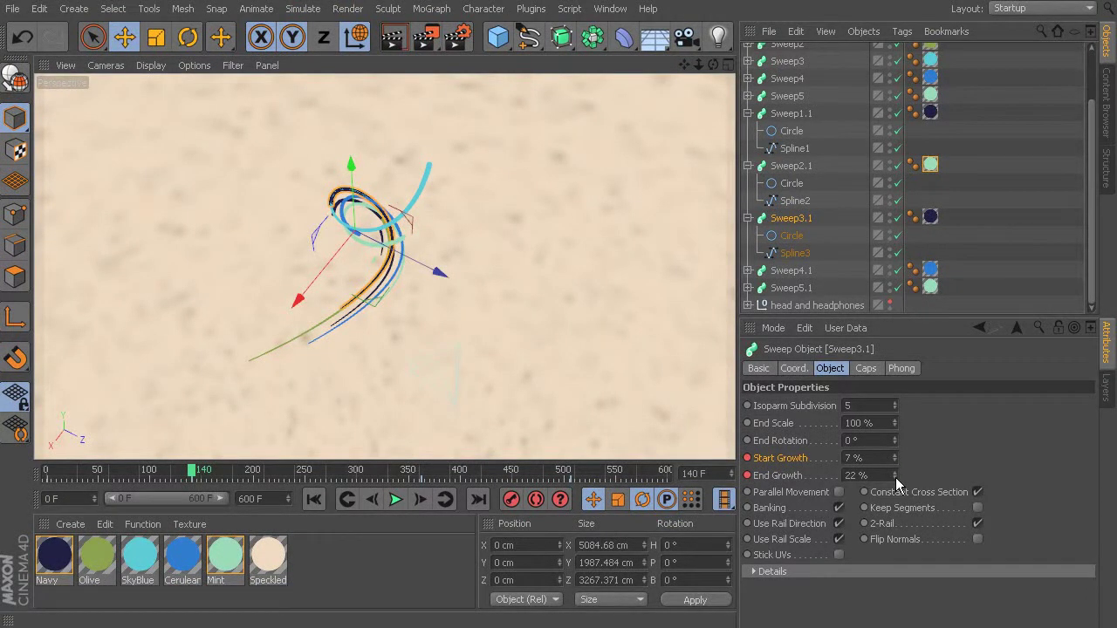
{"action": "left_click_drag", "start_coordinate": [895, 478], "coordinate": [895, 490]}
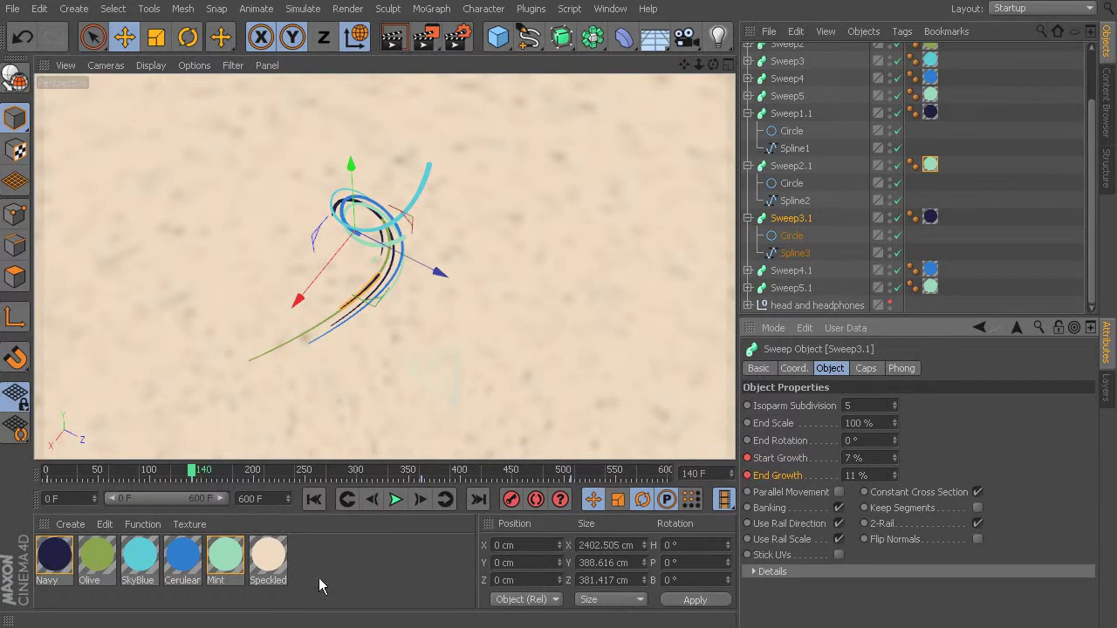
{"action": "left_click_drag", "start_coordinate": [194, 474], "coordinate": [422, 472]}
{"action": "left_click_drag", "start_coordinate": [892, 480], "coordinate": [896, 482]}
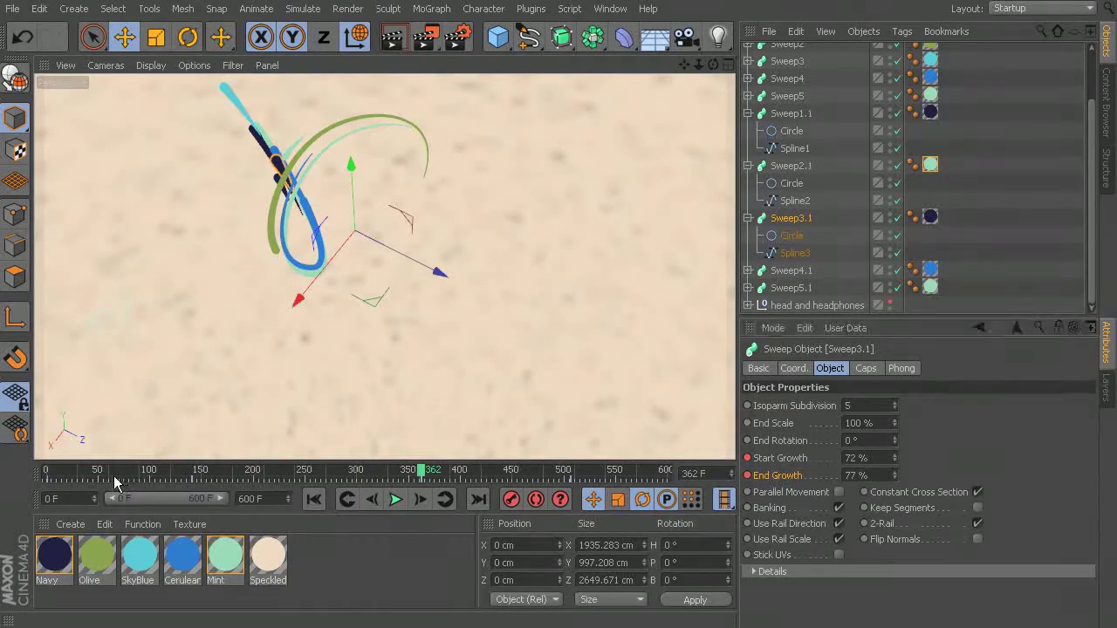
At frame 239, move Spline3 inside Sweep3.1 to about X -450, Y 267 and Z 365 cm
{"action": "left_click", "coordinate": [49, 480]}
{"action": "left_click", "coordinate": [33, 475]}
{"action": "left_click_drag", "start_coordinate": [33, 476], "coordinate": [294, 487]}
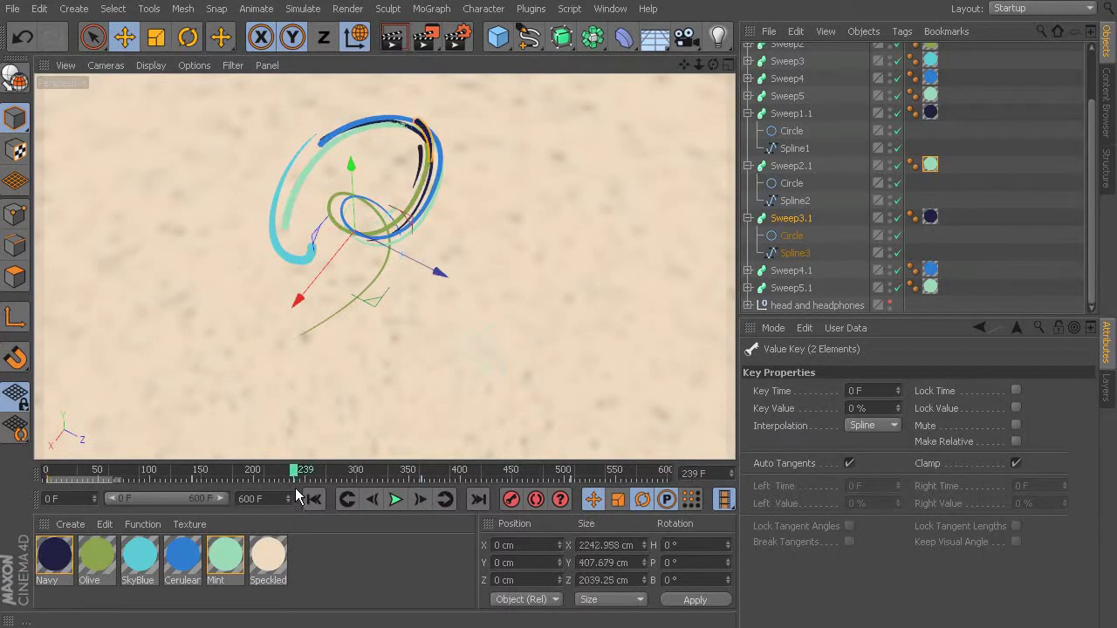
{"action": "left_click", "coordinate": [799, 253]}
{"action": "left_click_drag", "start_coordinate": [435, 270], "coordinate": [454, 279]}
{"action": "left_click_drag", "start_coordinate": [362, 262], "coordinate": [387, 250]}
{"action": "left_click_drag", "start_coordinate": [459, 270], "coordinate": [441, 272]}
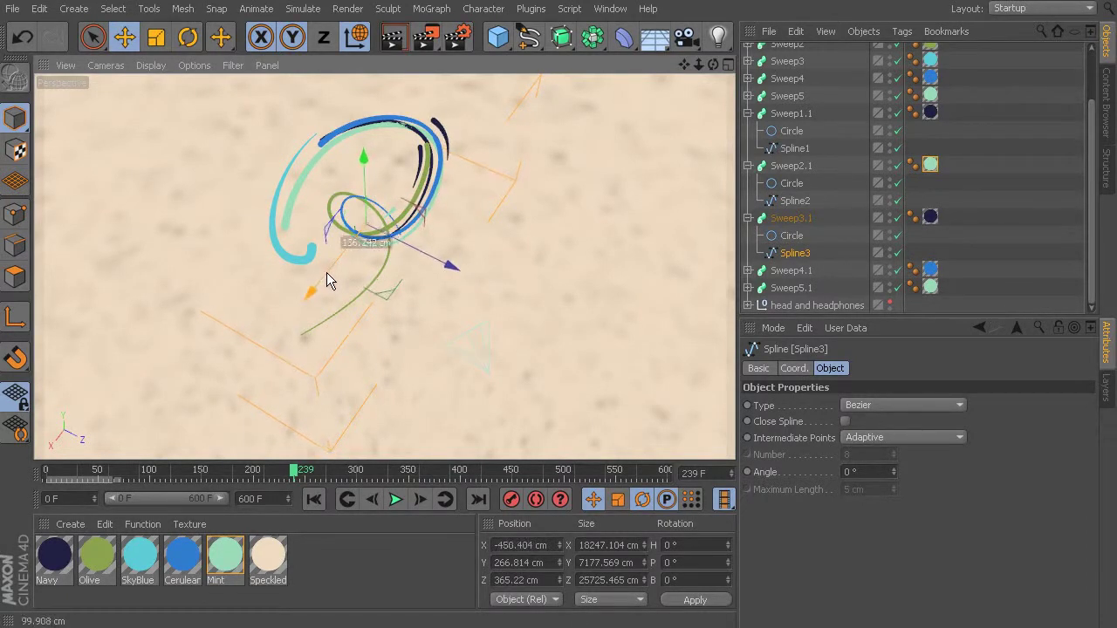
Set the End Growth of Sweep4.1 to 31% at frame 222 and to 75% at frame 388
{"action": "left_click_drag", "start_coordinate": [298, 472], "coordinate": [260, 489]}
{"action": "left_click", "coordinate": [791, 271]}
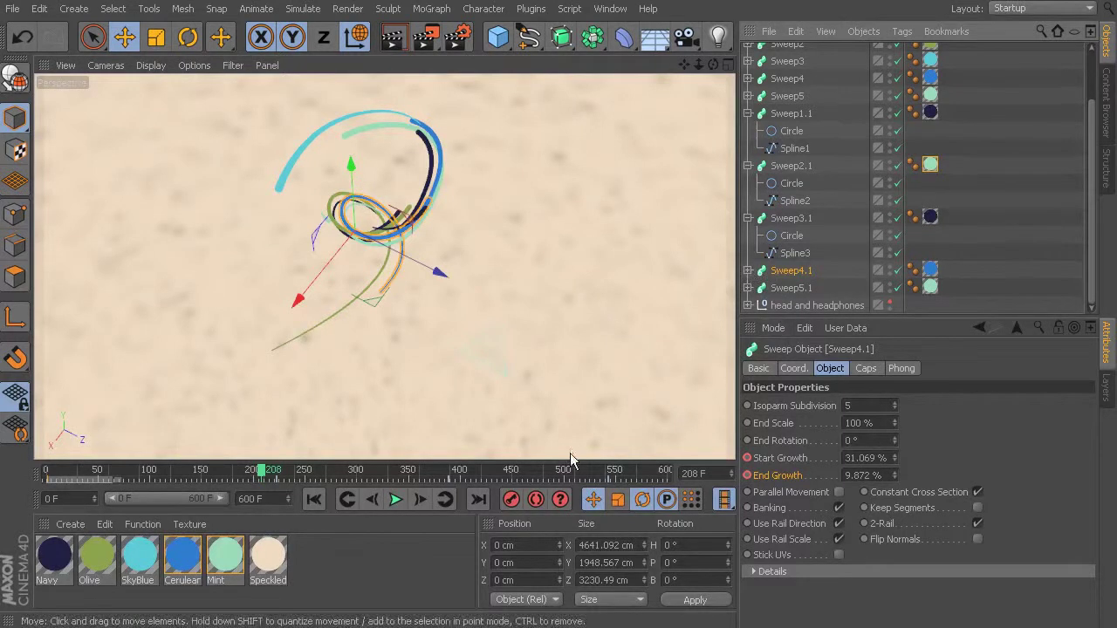
{"action": "left_click", "coordinate": [275, 471]}
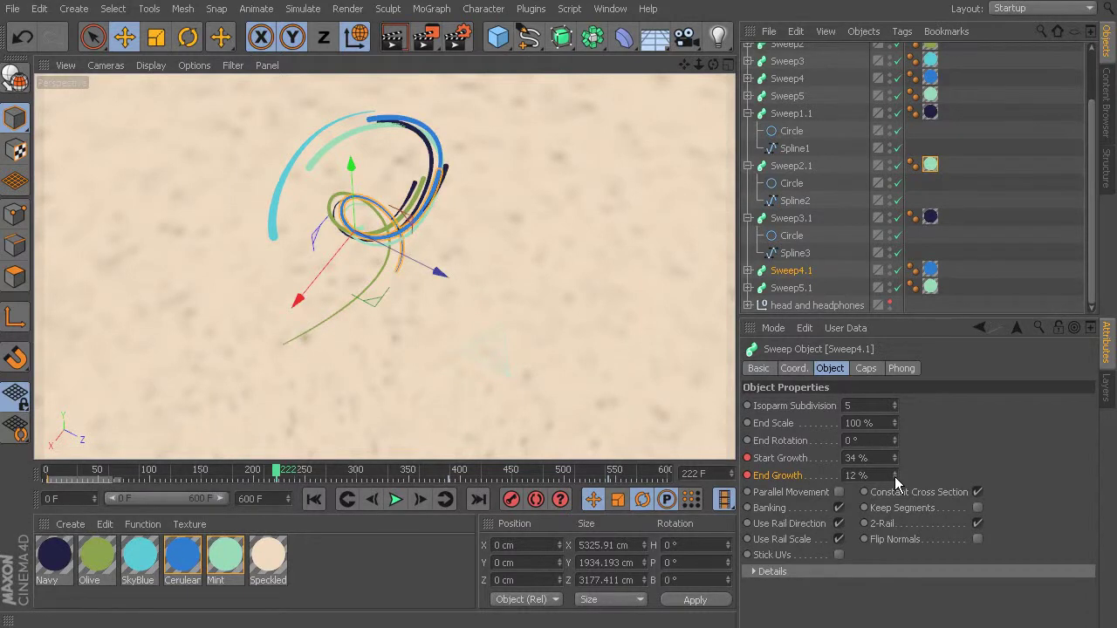
{"action": "left_click_drag", "start_coordinate": [894, 478], "coordinate": [895, 463]}
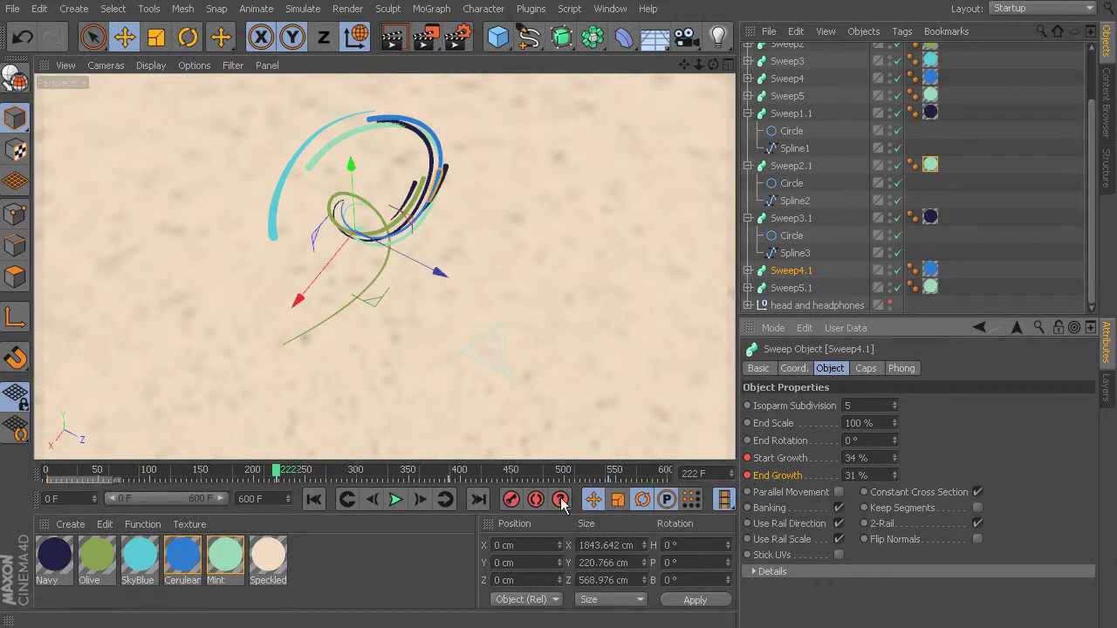
{"action": "left_click_drag", "start_coordinate": [266, 462], "coordinate": [449, 470]}
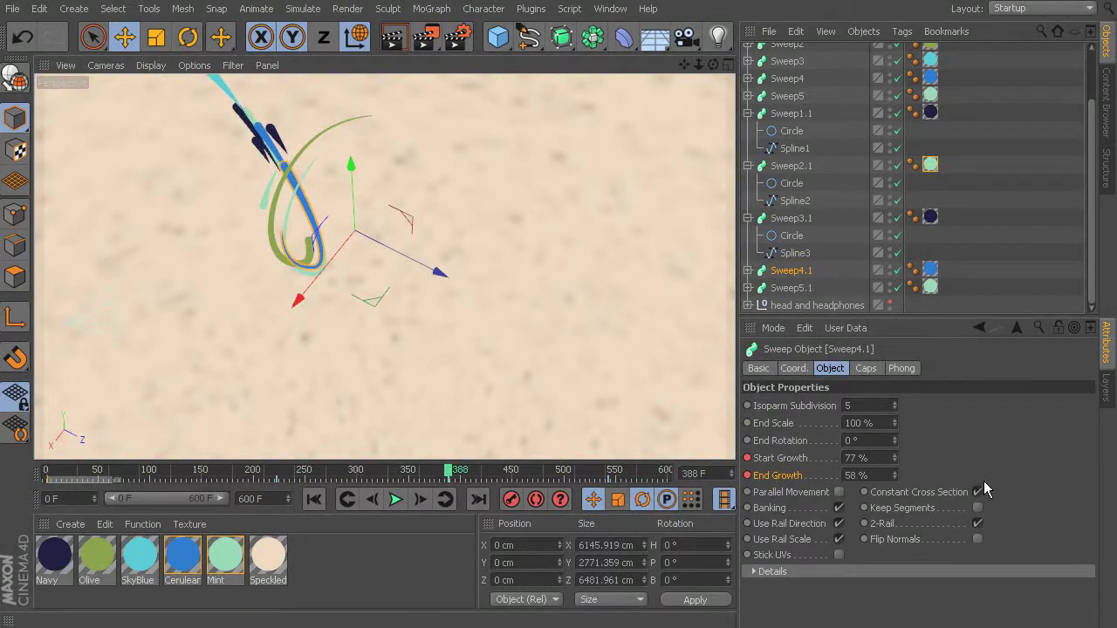
{"action": "left_click_drag", "start_coordinate": [896, 480], "coordinate": [895, 465]}
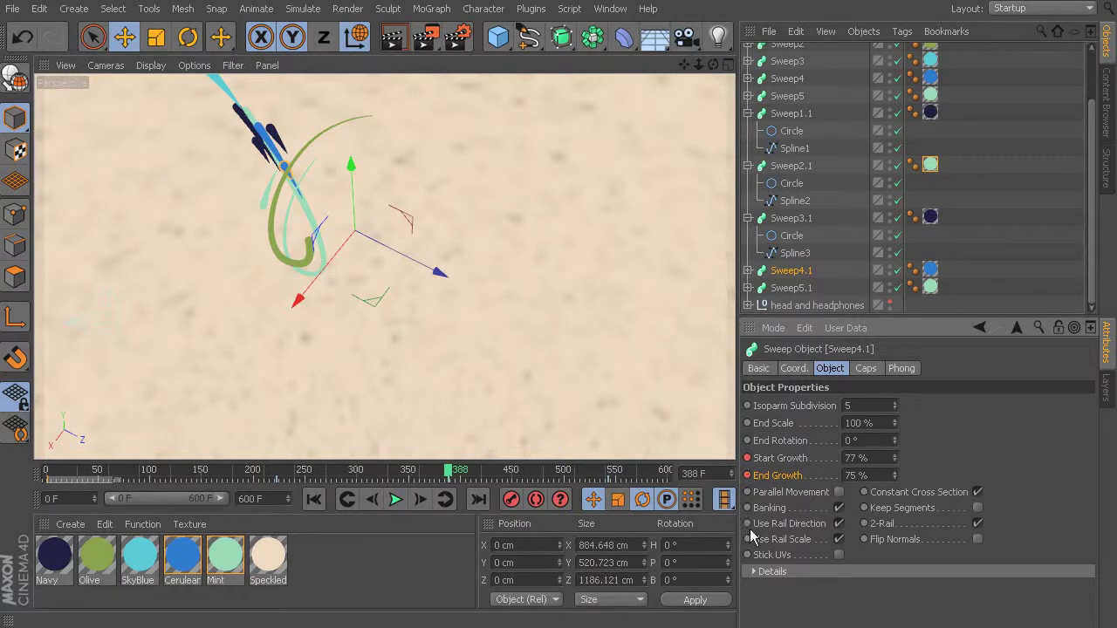
Recolour the duplicate stripes by assigning Cerulean to Sweep3.1 and Navy to Sweep4.1
{"action": "left_click", "coordinate": [931, 272]}
{"action": "mouse_move", "coordinate": [947, 218]}
{"action": "left_mouse_down"}
{"action": "mouse_move", "coordinate": [932, 240]}
{"action": "mouse_move", "coordinate": [932, 224]}
{"action": "left_mouse_up"}
{"action": "left_click_drag", "start_coordinate": [935, 271], "coordinate": [931, 270]}
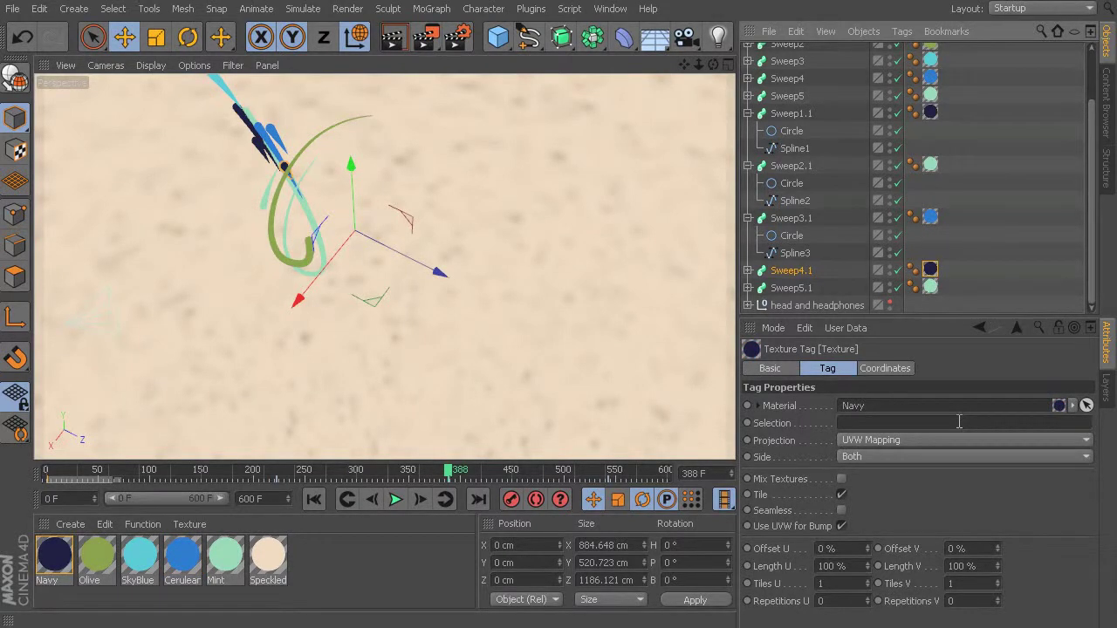
Check frames 254 and 233 while moving Spline3 inside Sweep3.1 to about X -186, Y 235 and Z 647 cm
{"action": "left_click", "coordinate": [796, 254]}
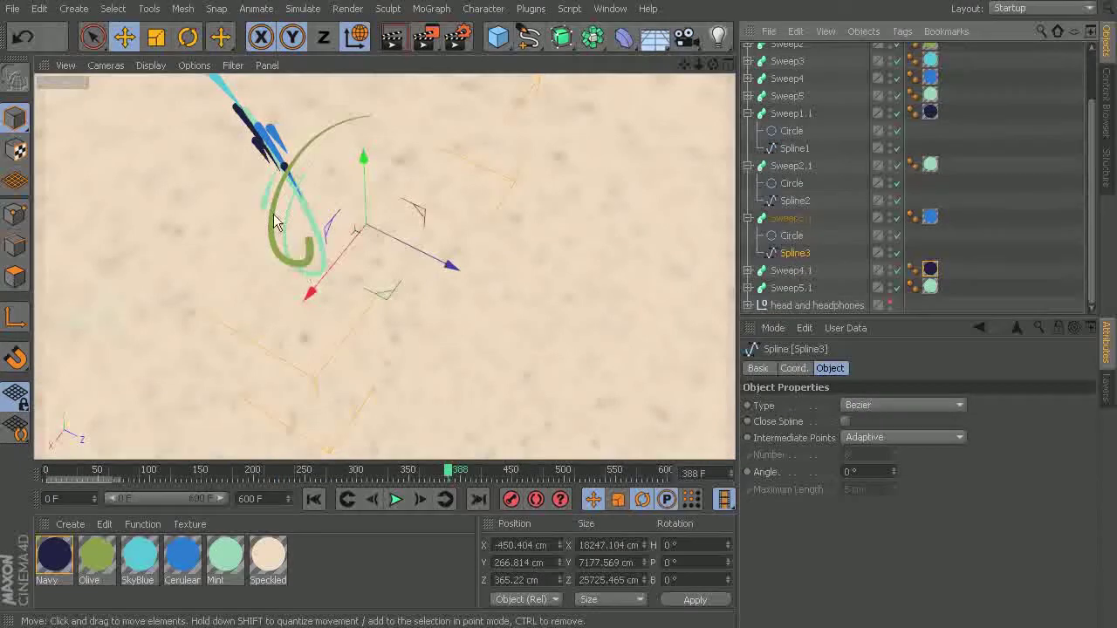
{"action": "left_click_drag", "start_coordinate": [448, 471], "coordinate": [308, 471]}
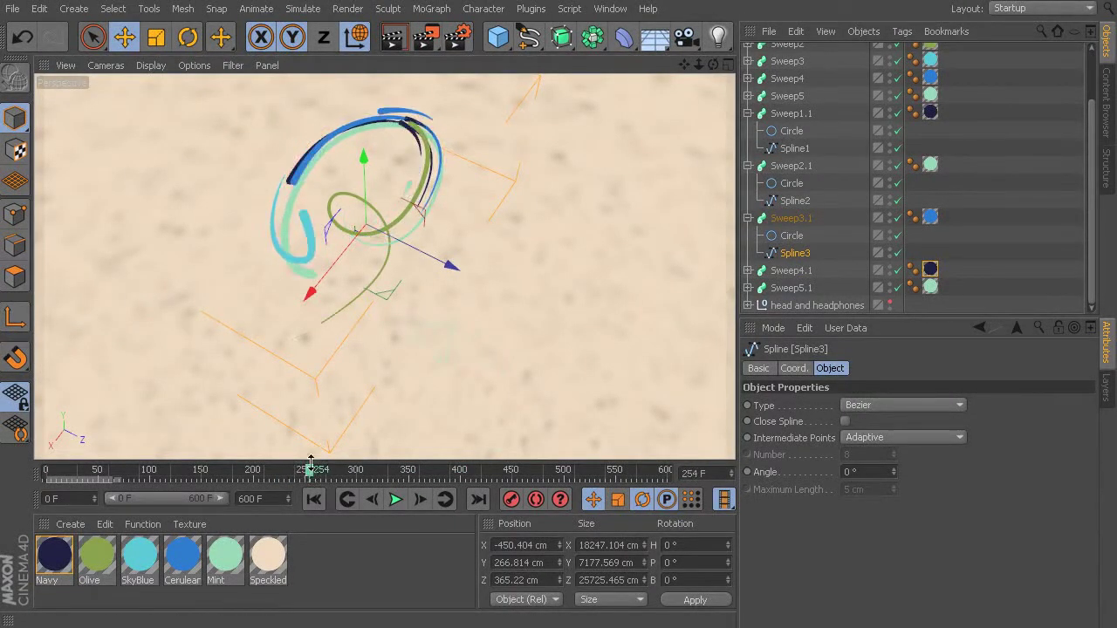
{"action": "left_click_drag", "start_coordinate": [445, 264], "coordinate": [441, 266]}
{"action": "left_click_drag", "start_coordinate": [323, 268], "coordinate": [320, 267]}
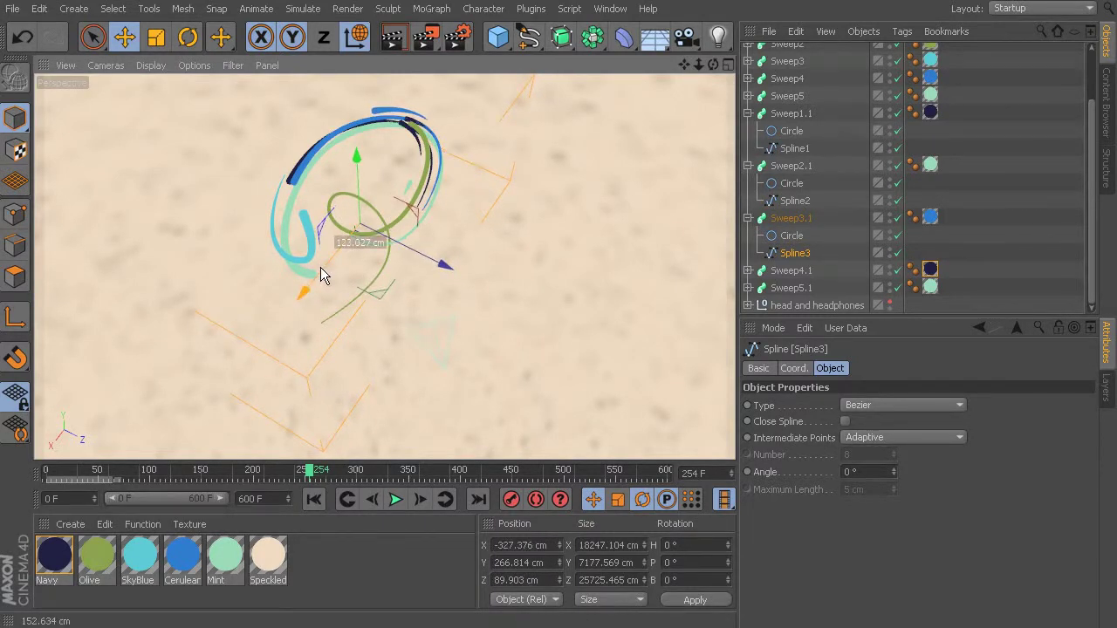
{"action": "left_click_drag", "start_coordinate": [315, 476], "coordinate": [288, 444]}
{"action": "left_click_drag", "start_coordinate": [440, 273], "coordinate": [321, 275]}
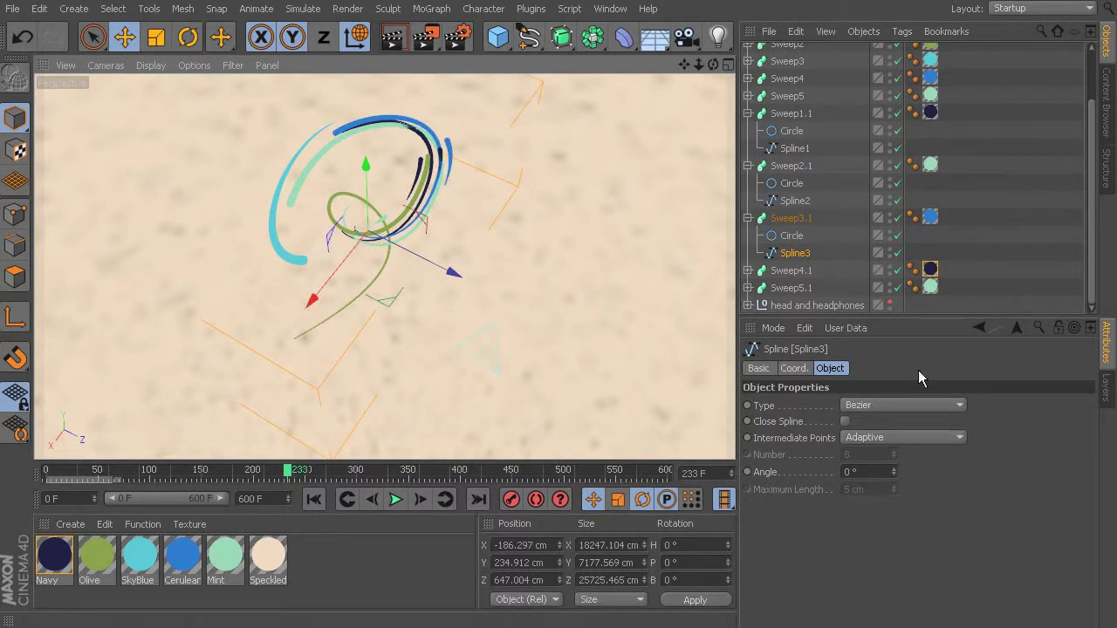
At frame 388, move Spline4 inside Sweep4.1 to about X 1026 cm and Y -225 cm
{"action": "left_click", "coordinate": [788, 271]}
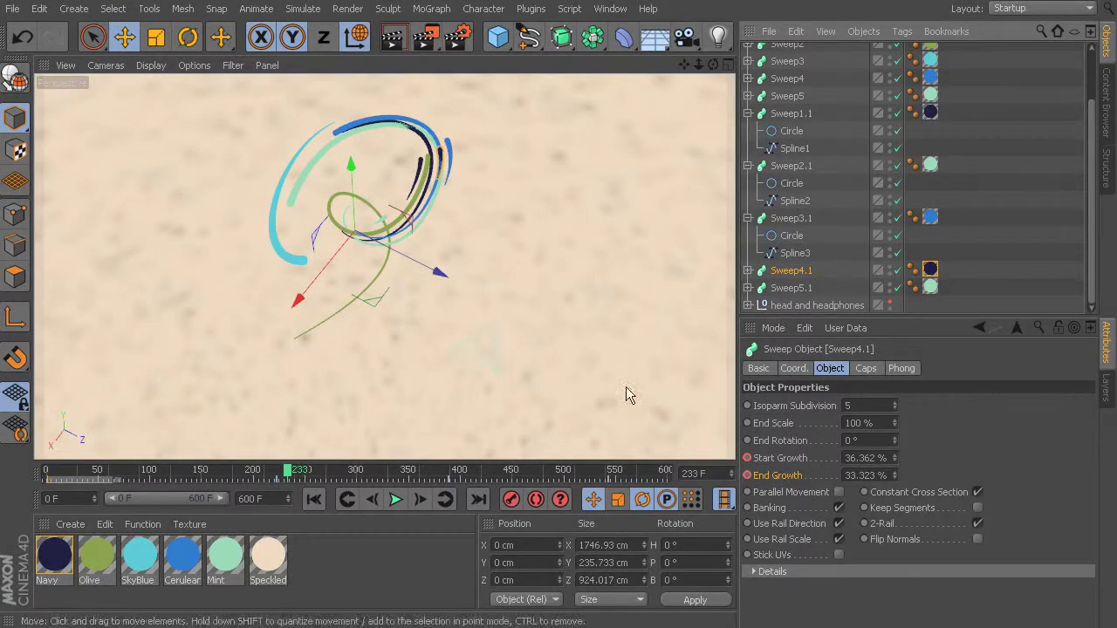
{"action": "left_click_drag", "start_coordinate": [287, 473], "coordinate": [450, 476]}
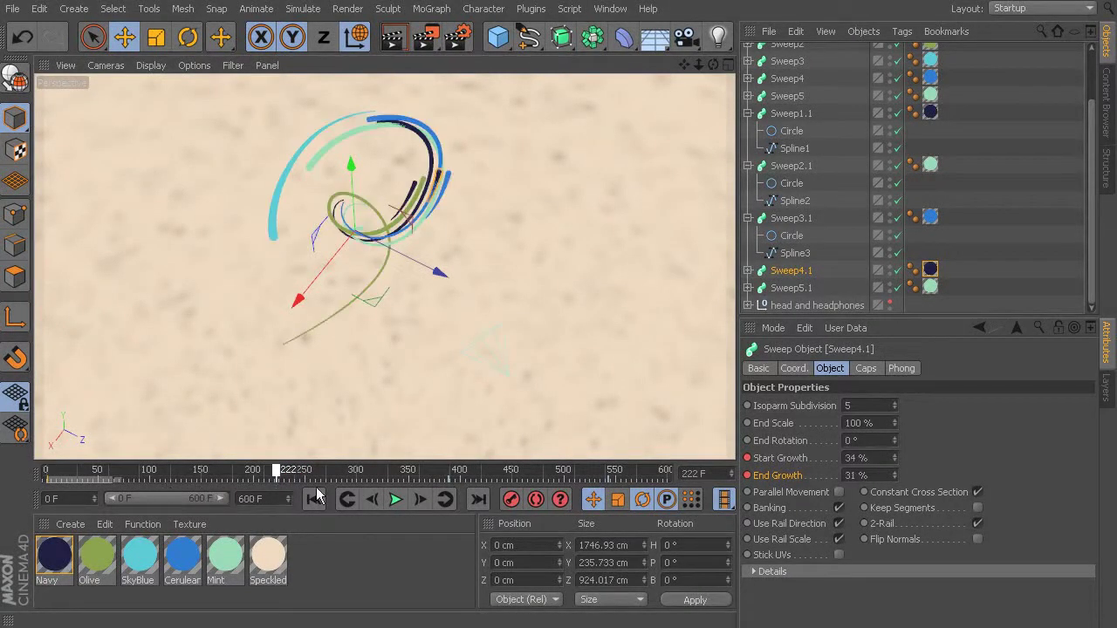
{"action": "left_click", "coordinate": [748, 271]}
{"action": "scroll", "coordinate": [796, 290], "scroll_direction": "down", "scroll_amount": 2}
{"action": "left_click", "coordinate": [791, 272]}
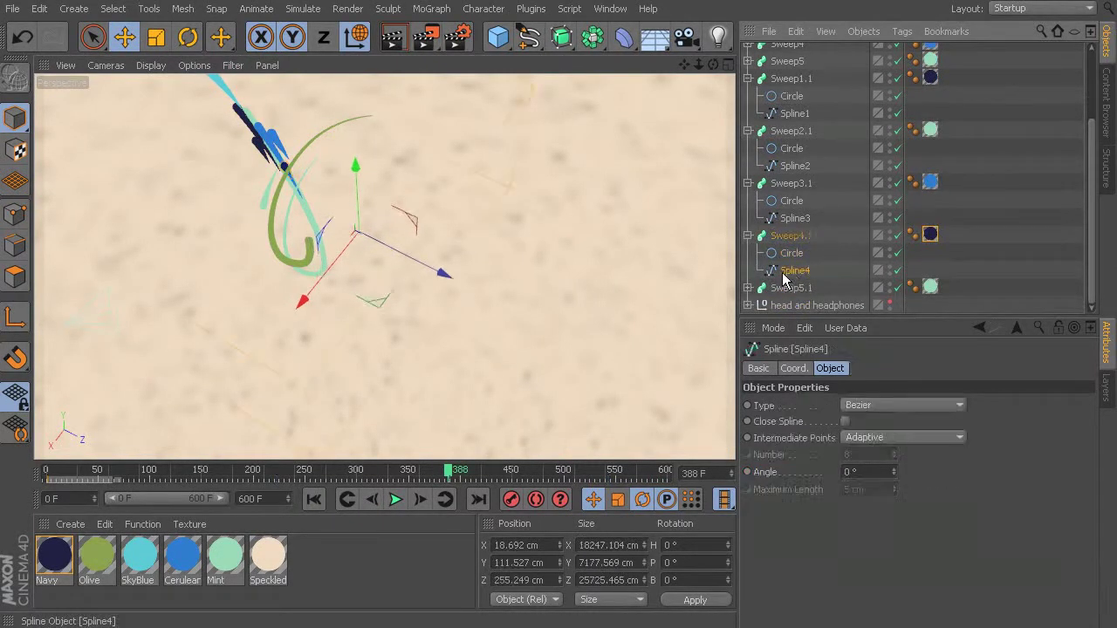
{"action": "left_click_drag", "start_coordinate": [343, 263], "coordinate": [388, 279]}
{"action": "left_click_drag", "start_coordinate": [343, 229], "coordinate": [344, 234]}
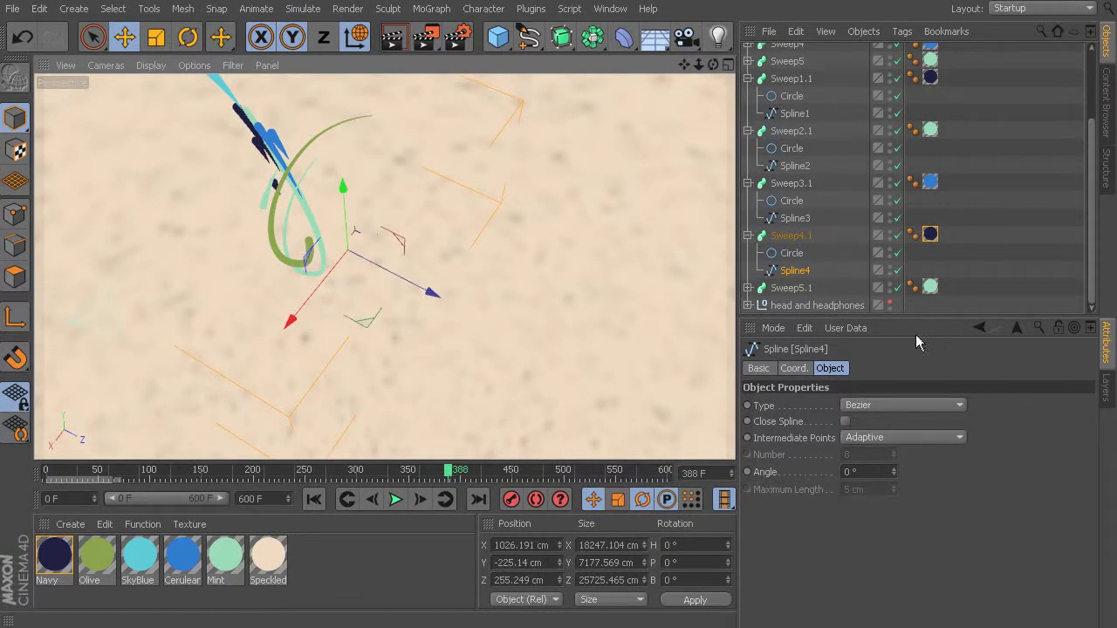
Set the End Growth of Sweep5.1 to 36% at frame 229 and to 71% at frame 355
{"action": "left_click", "coordinate": [790, 288]}
{"action": "left_click", "coordinate": [282, 471]}
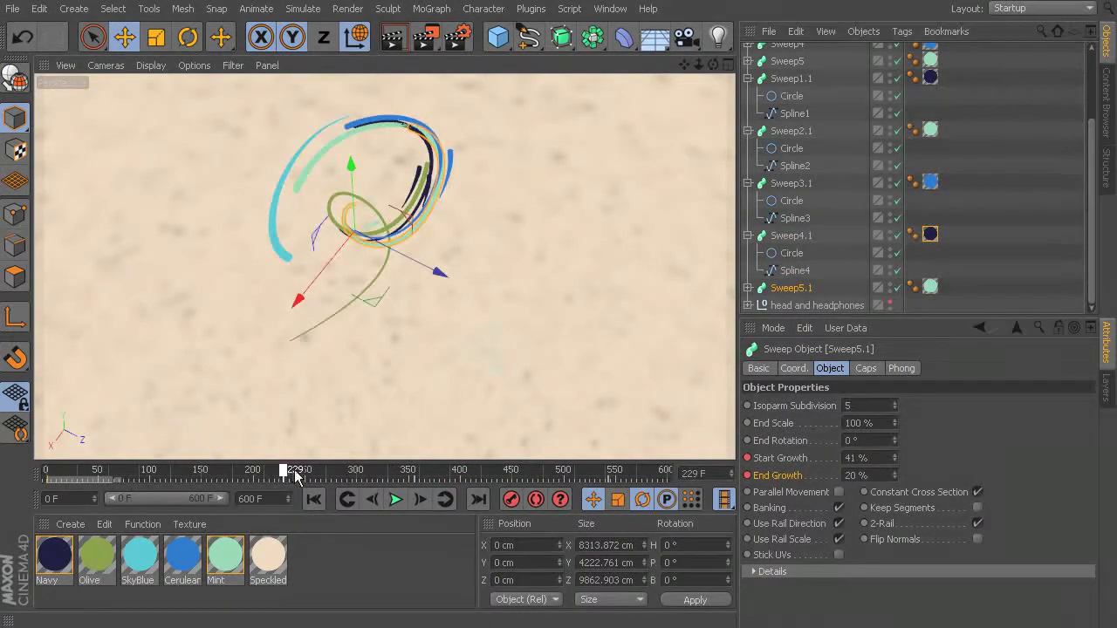
{"action": "left_click_drag", "start_coordinate": [894, 475], "coordinate": [901, 462]}
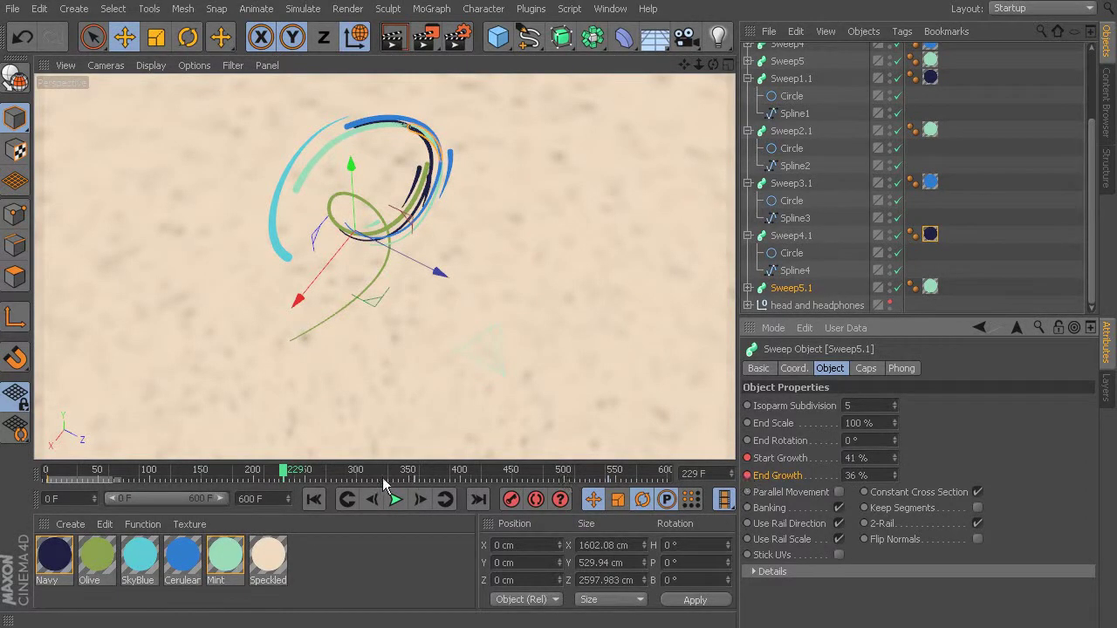
{"action": "left_click_drag", "start_coordinate": [297, 475], "coordinate": [415, 501]}
{"action": "left_click_drag", "start_coordinate": [895, 473], "coordinate": [896, 459]}
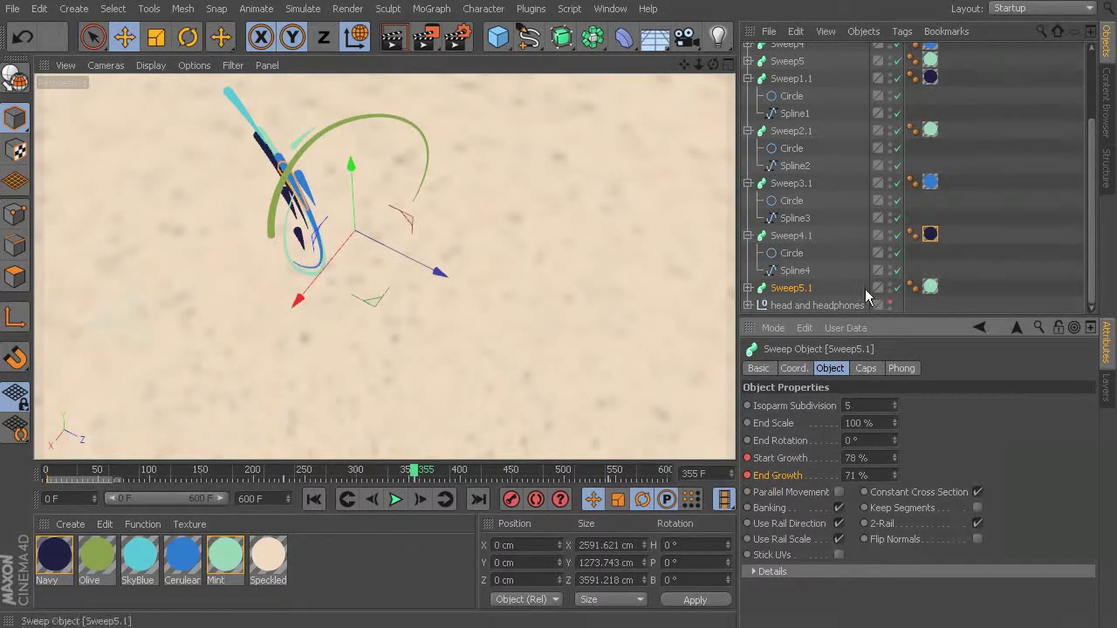
Preview the stripe animation, switch the view to the Camera object and go to frame 206
{"action": "left_click", "coordinate": [395, 498]}
{"action": "mouse_move", "coordinate": [441, 471]}
{"action": "left_mouse_down"}
{"action": "mouse_move", "coordinate": [149, 471]}
{"action": "mouse_move", "coordinate": [83, 460]}
{"action": "mouse_move", "coordinate": [236, 476]}
{"action": "mouse_move", "coordinate": [301, 516]}
{"action": "left_mouse_up"}
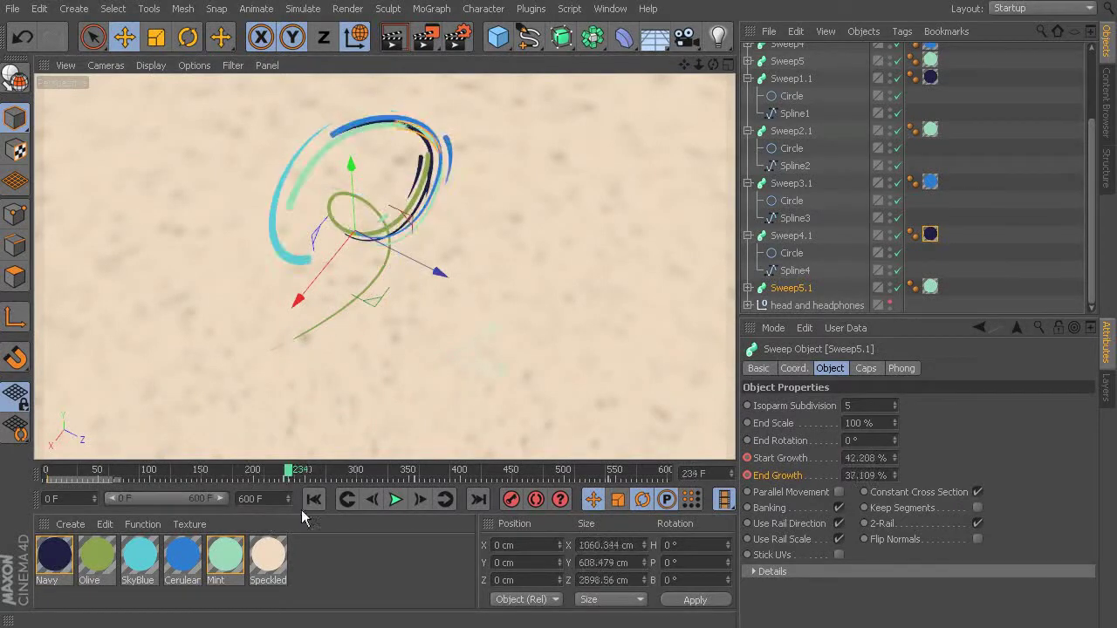
{"action": "scroll", "coordinate": [950, 61], "scroll_direction": "up", "scroll_amount": 4}
{"action": "left_click", "coordinate": [899, 51]}
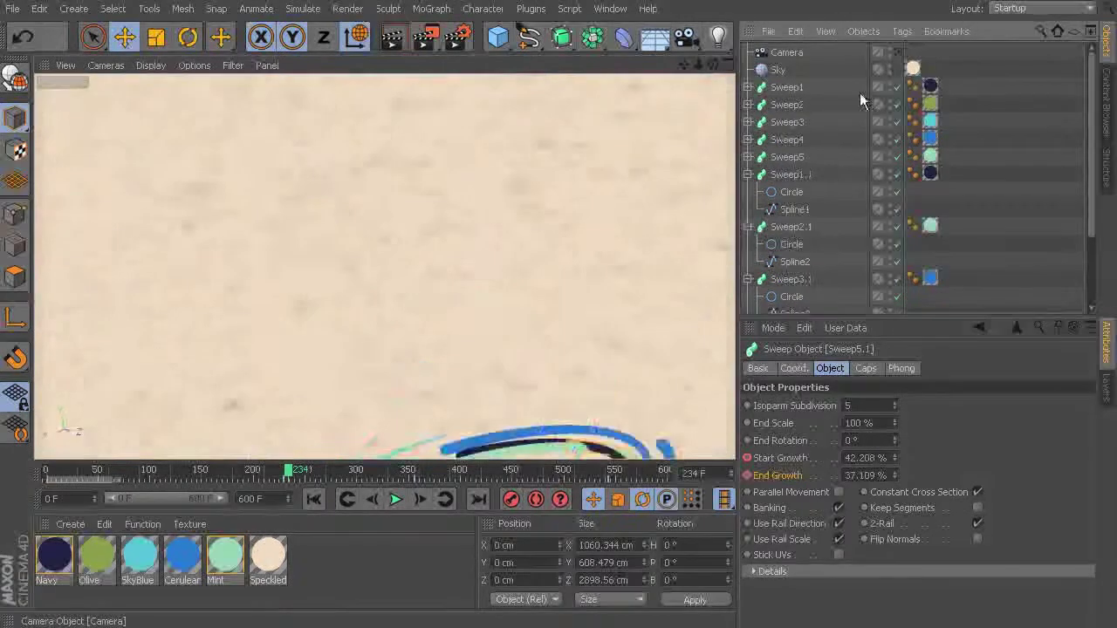
{"action": "mouse_move", "coordinate": [296, 460]}
{"action": "left_mouse_down"}
{"action": "mouse_move", "coordinate": [45, 478]}
{"action": "mouse_move", "coordinate": [259, 516]}
{"action": "left_mouse_up"}
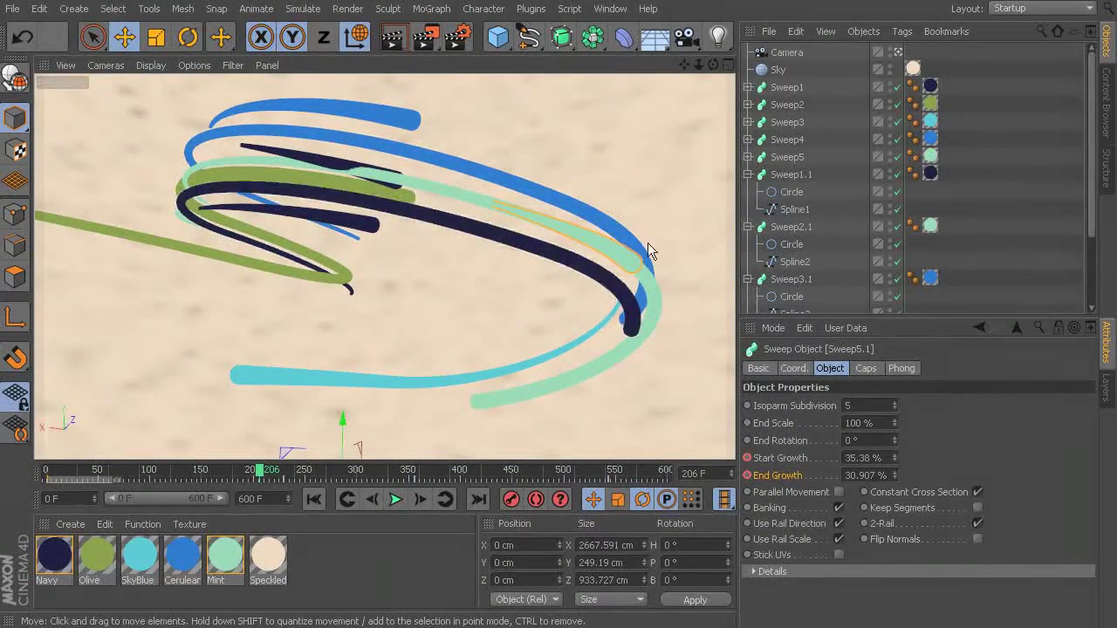
Replace the Mint material on Sweep5.1 with the Cerulean material
{"action": "scroll", "coordinate": [999, 221], "scroll_direction": "down", "scroll_amount": 3}
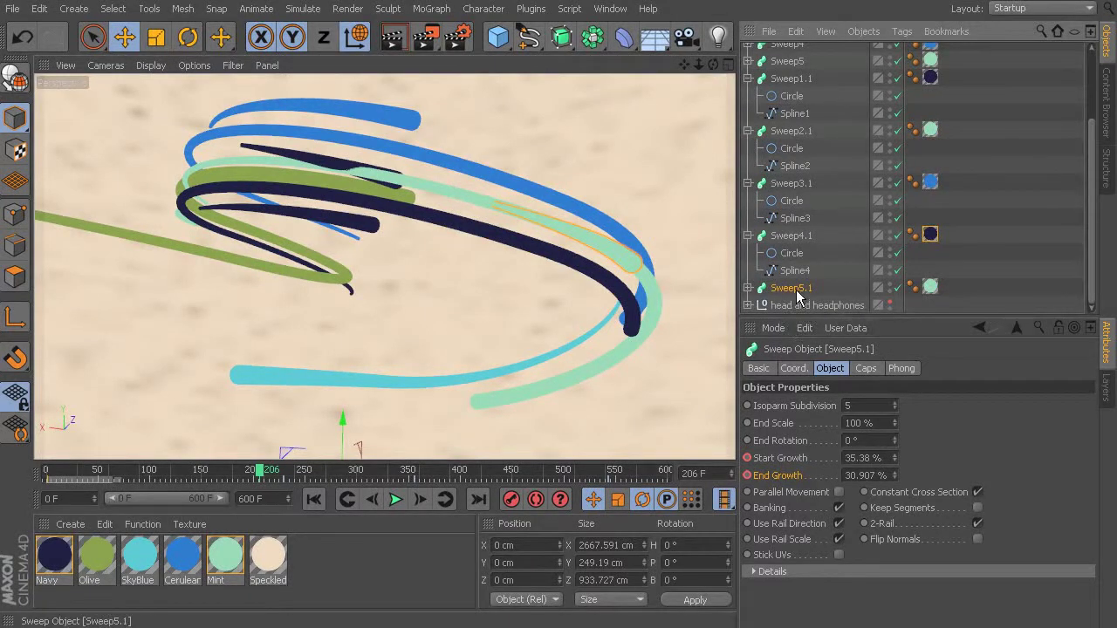
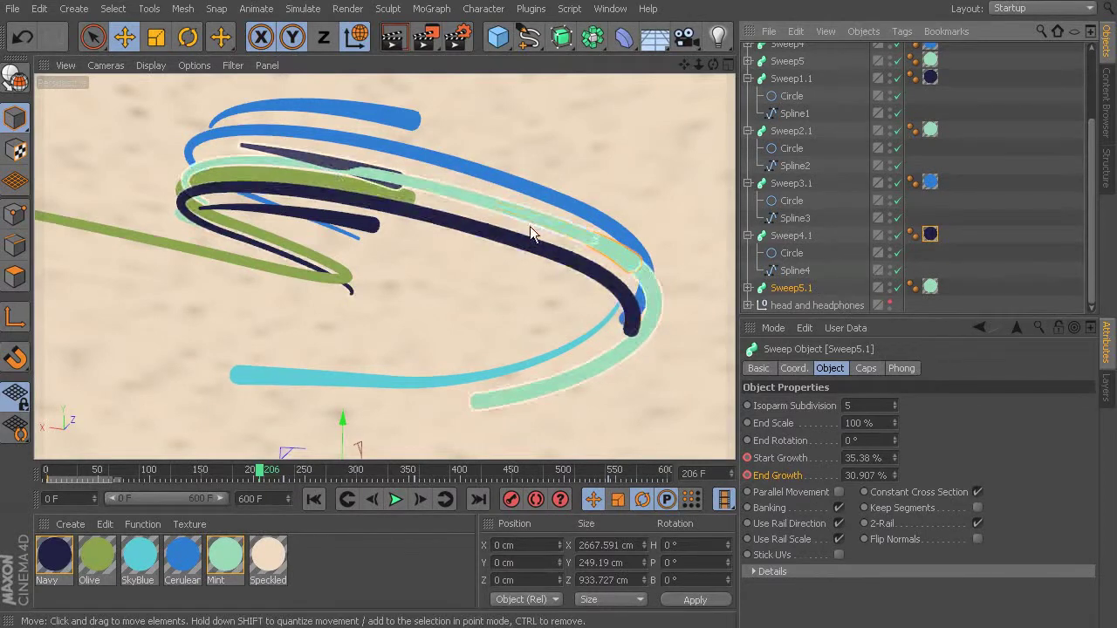
{"action": "left_click", "coordinate": [926, 287]}
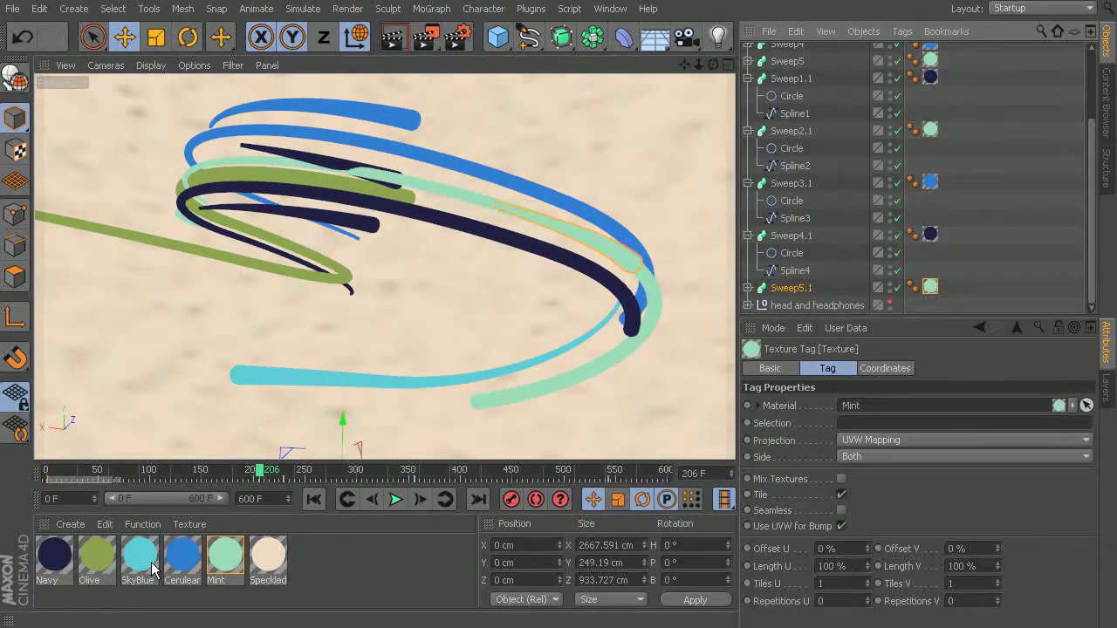
{"action": "left_click_drag", "start_coordinate": [934, 287], "coordinate": [930, 288]}
{"action": "left_click_drag", "start_coordinate": [916, 315], "coordinate": [917, 325]}
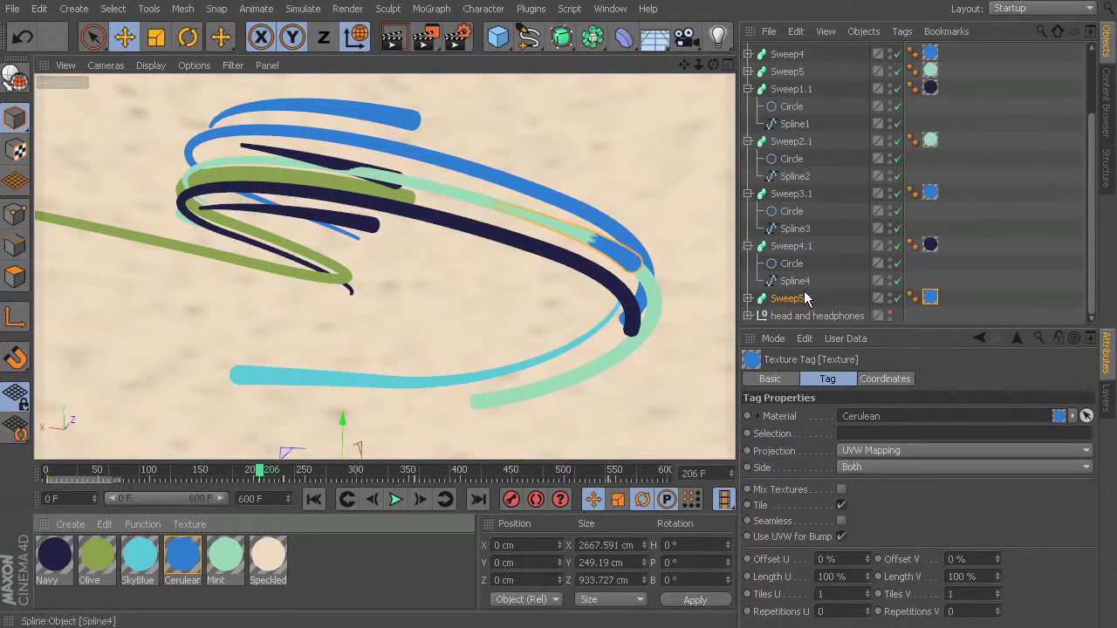
Move Spline5 inside Sweep5.1 to about X 932 cm and Y -853 cm
{"action": "left_click", "coordinate": [748, 297]}
{"action": "scroll", "coordinate": [813, 307], "scroll_direction": "down", "scroll_amount": 1}
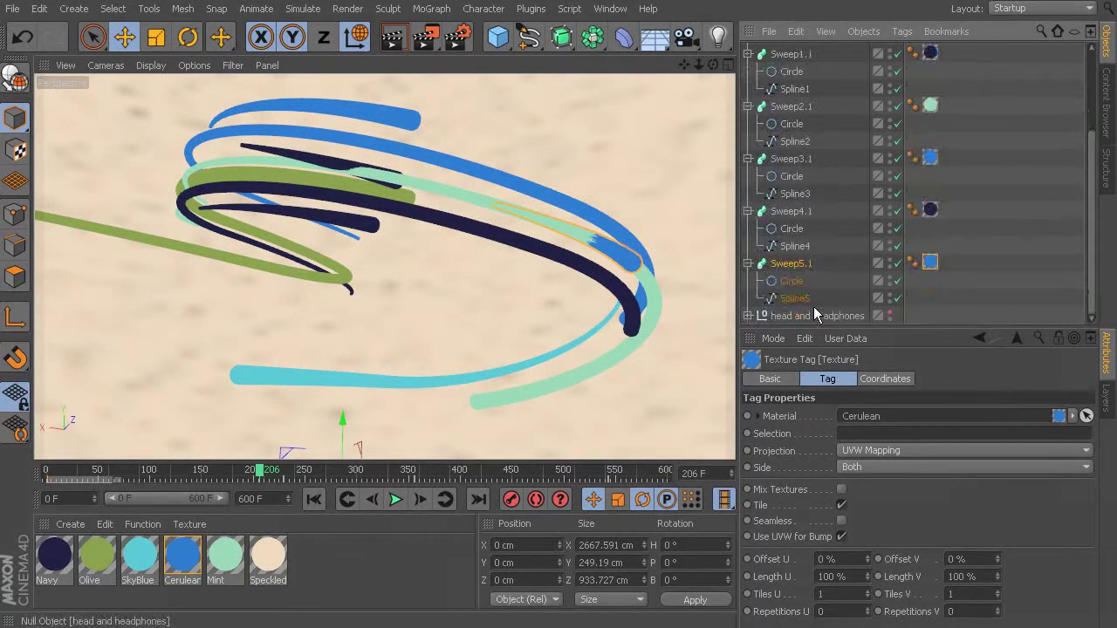
{"action": "left_click", "coordinate": [793, 299]}
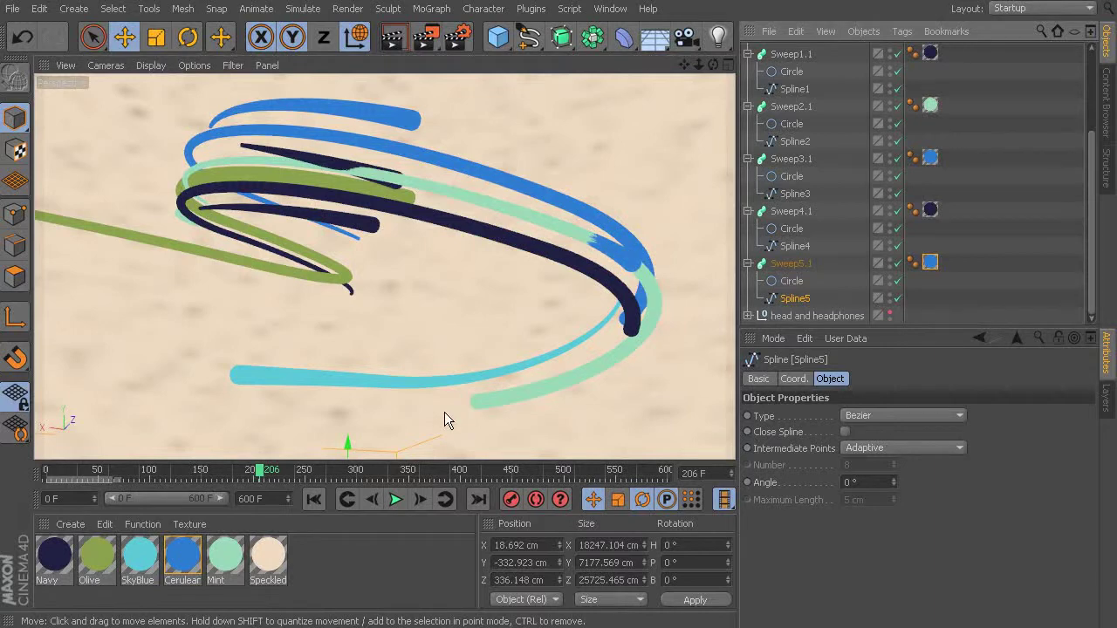
{"action": "left_click_drag", "start_coordinate": [346, 440], "coordinate": [368, 424]}
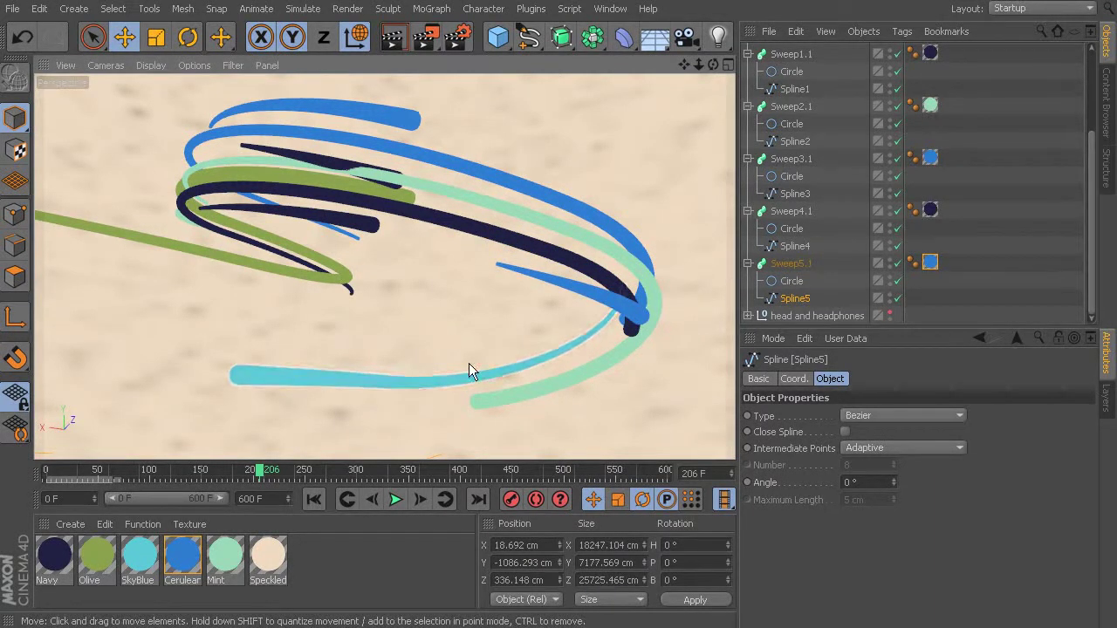
{"action": "scroll", "coordinate": [528, 394], "scroll_direction": "down", "scroll_amount": 4}
{"action": "scroll", "coordinate": [516, 414], "scroll_direction": "down", "scroll_amount": 5}
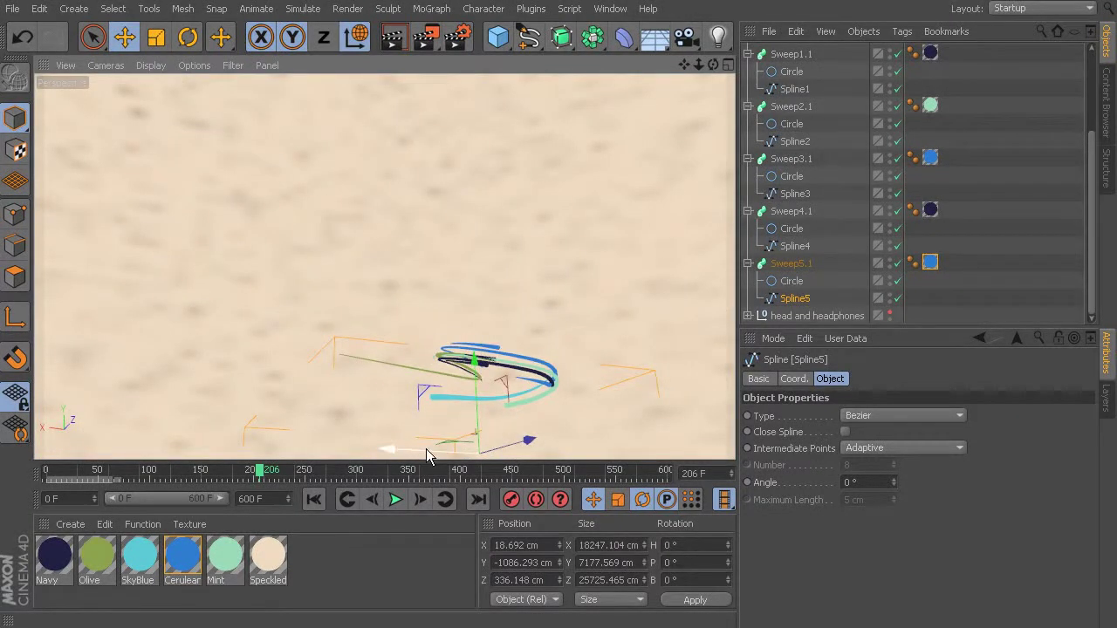
{"action": "mouse_move", "coordinate": [426, 449]}
{"action": "left_mouse_down"}
{"action": "mouse_move", "coordinate": [405, 450]}
{"action": "mouse_move", "coordinate": [415, 450]}
{"action": "left_mouse_up"}
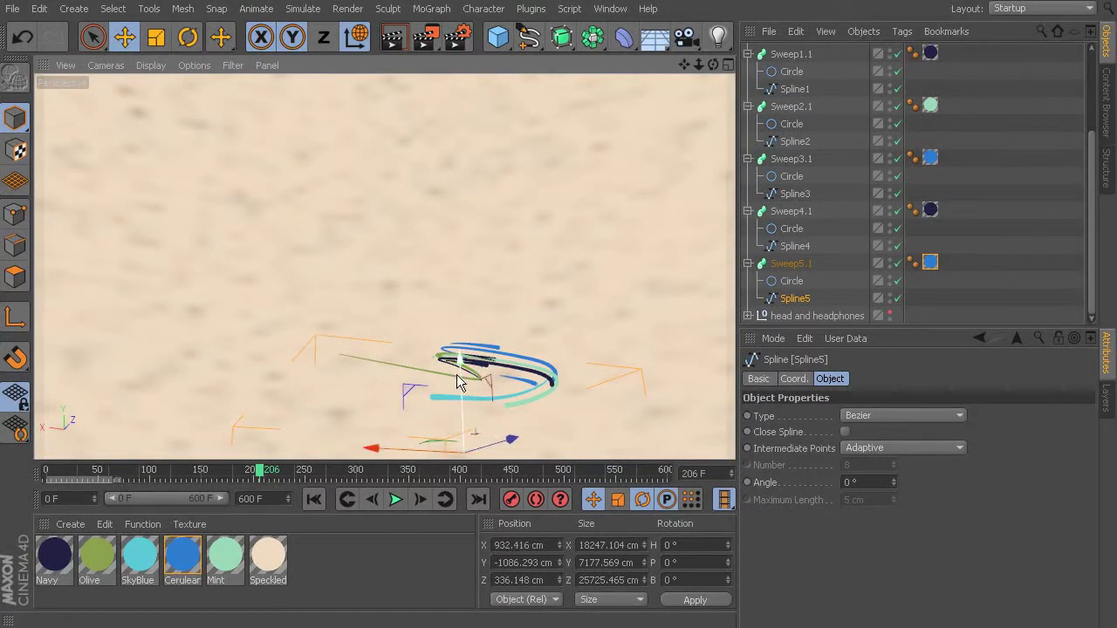
{"action": "left_click_drag", "start_coordinate": [460, 382], "coordinate": [460, 371]}
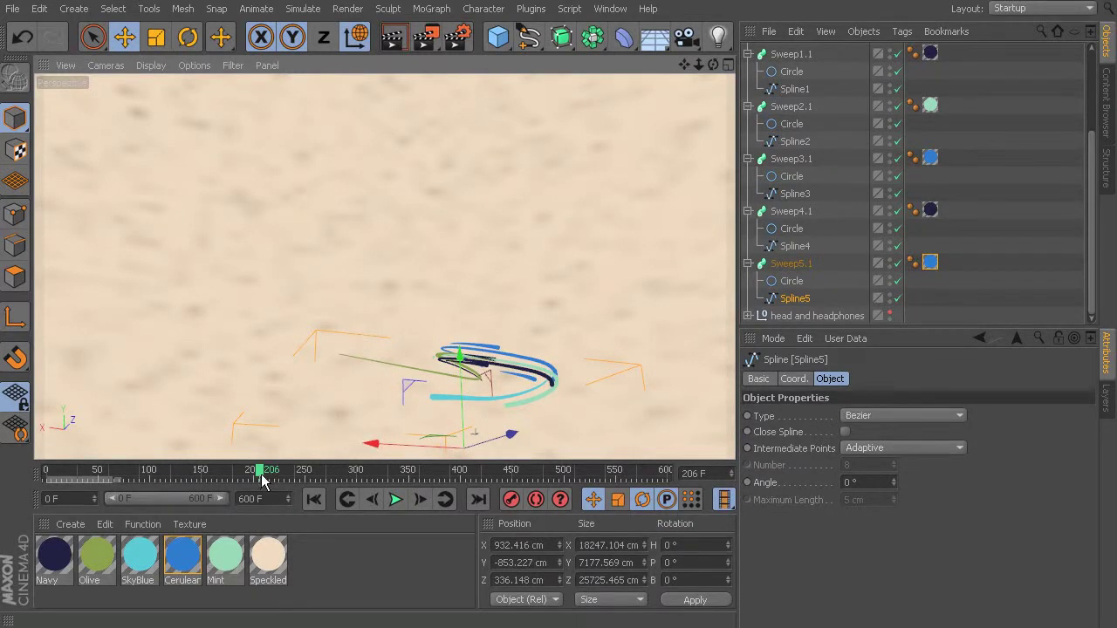
Raise Spline4 inside Sweep4.1 to about Y 555 cm, checking it at frames 209 and 229, and go to frame 421
{"action": "mouse_move", "coordinate": [261, 477]}
{"action": "left_mouse_down"}
{"action": "mouse_move", "coordinate": [211, 474]}
{"action": "mouse_move", "coordinate": [280, 478]}
{"action": "mouse_move", "coordinate": [253, 477]}
{"action": "mouse_move", "coordinate": [263, 480]}
{"action": "left_mouse_up"}
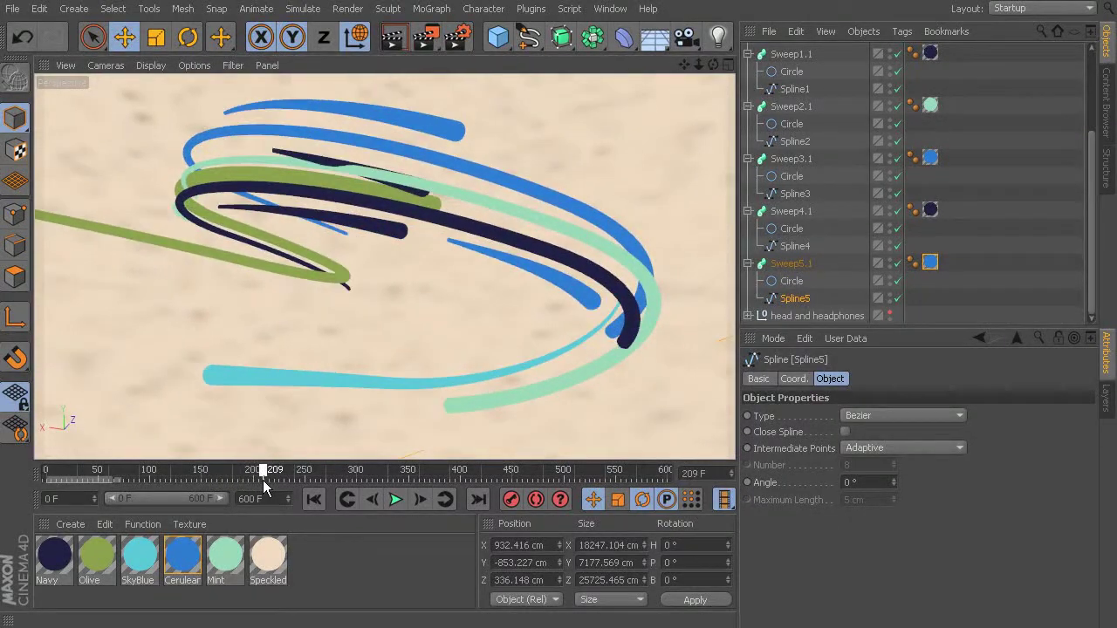
{"action": "left_click", "coordinate": [300, 154]}
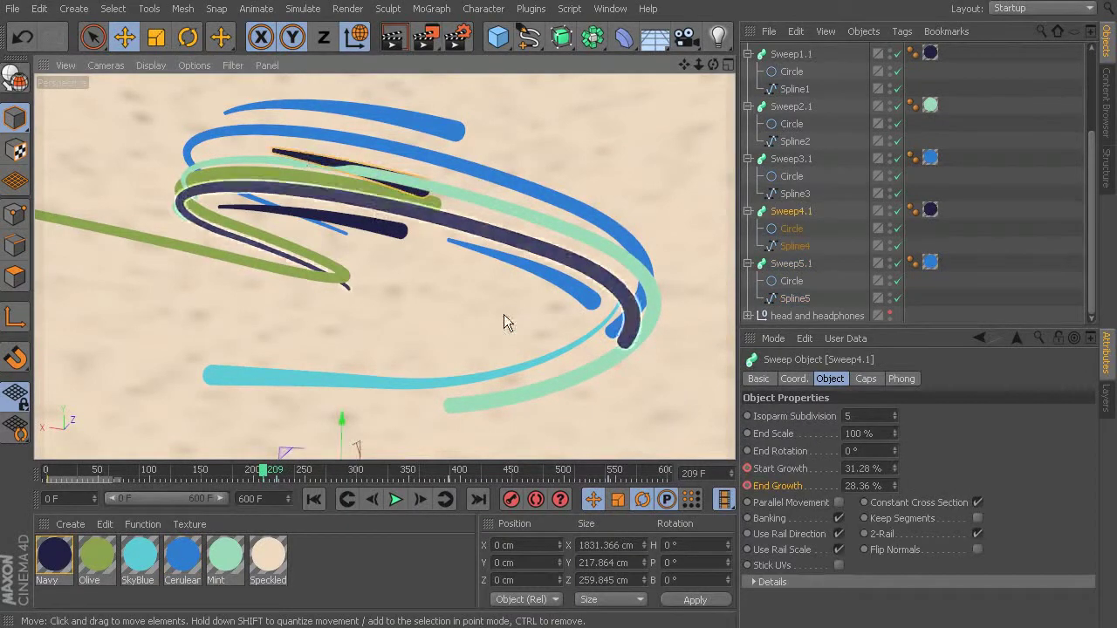
{"action": "left_click", "coordinate": [801, 248]}
{"action": "left_click_drag", "start_coordinate": [274, 436], "coordinate": [286, 361]}
{"action": "left_click_drag", "start_coordinate": [287, 346], "coordinate": [288, 347]}
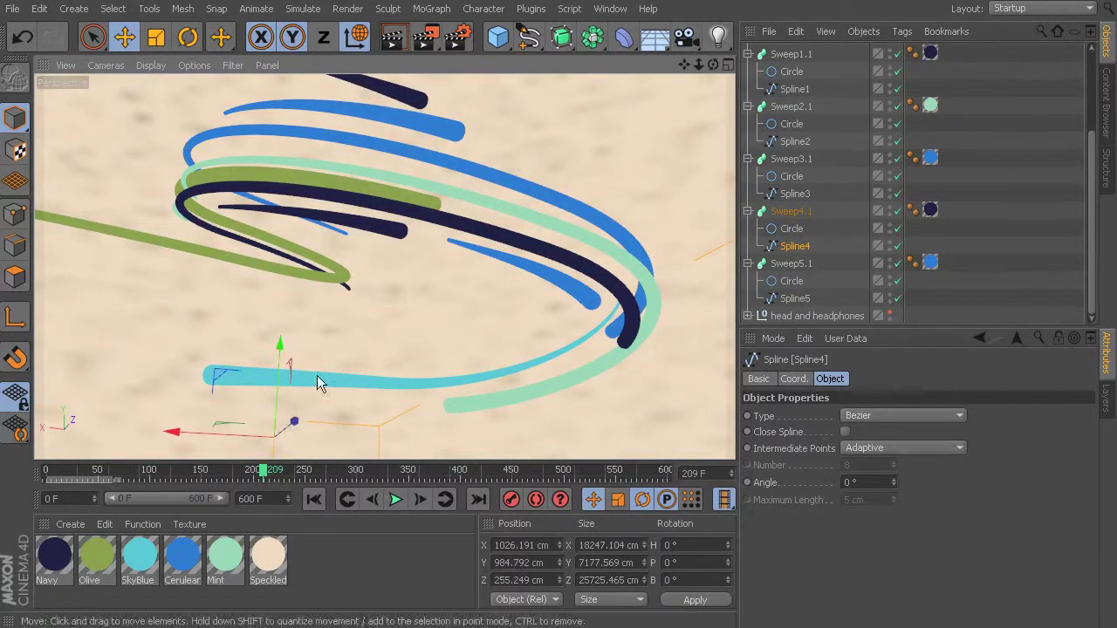
{"action": "left_click_drag", "start_coordinate": [258, 479], "coordinate": [286, 537]}
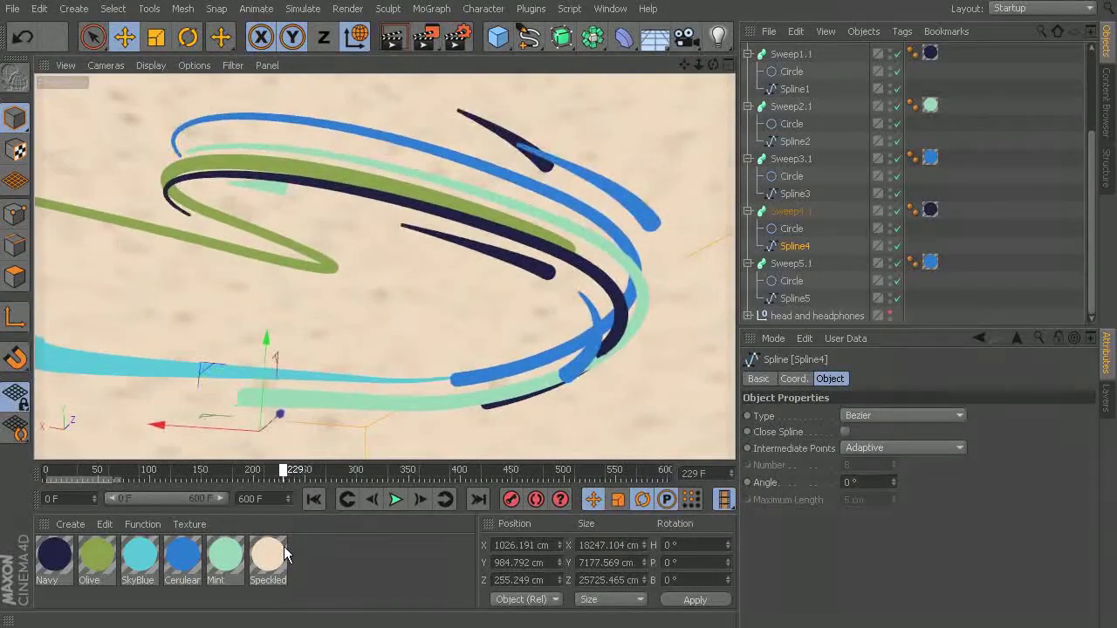
{"action": "left_click_drag", "start_coordinate": [271, 342], "coordinate": [270, 380]}
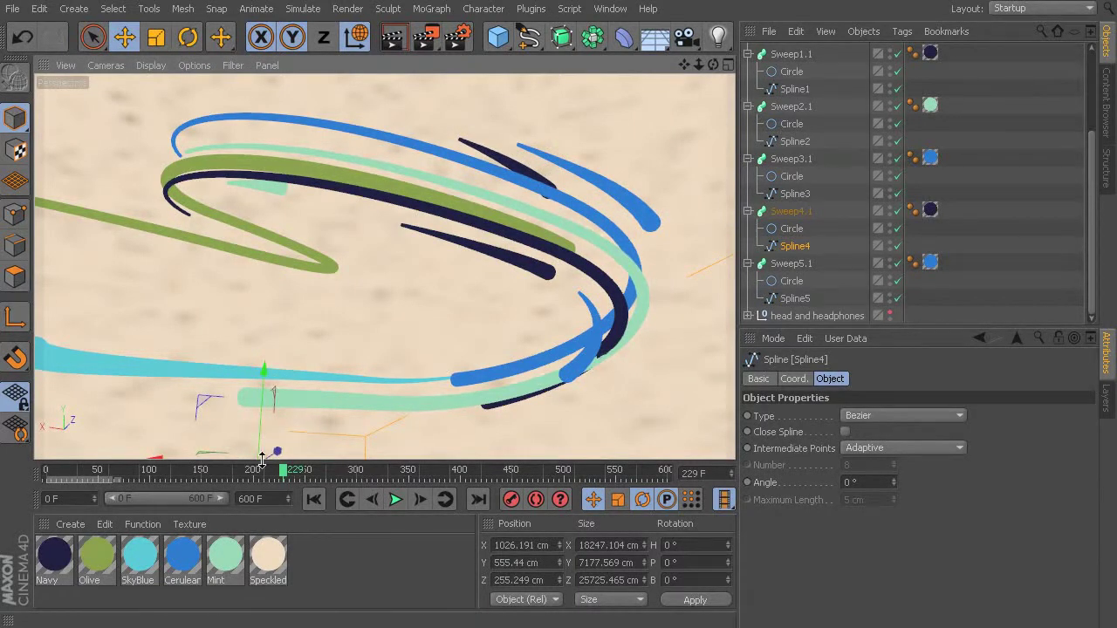
{"action": "mouse_move", "coordinate": [283, 475]}
{"action": "left_mouse_down"}
{"action": "mouse_move", "coordinate": [74, 462]}
{"action": "mouse_move", "coordinate": [262, 468]}
{"action": "mouse_move", "coordinate": [496, 505]}
{"action": "mouse_move", "coordinate": [507, 519]}
{"action": "mouse_move", "coordinate": [428, 507]}
{"action": "mouse_move", "coordinate": [506, 509]}
{"action": "mouse_move", "coordinate": [475, 510]}
{"action": "mouse_move", "coordinate": [482, 514]}
{"action": "left_mouse_up"}
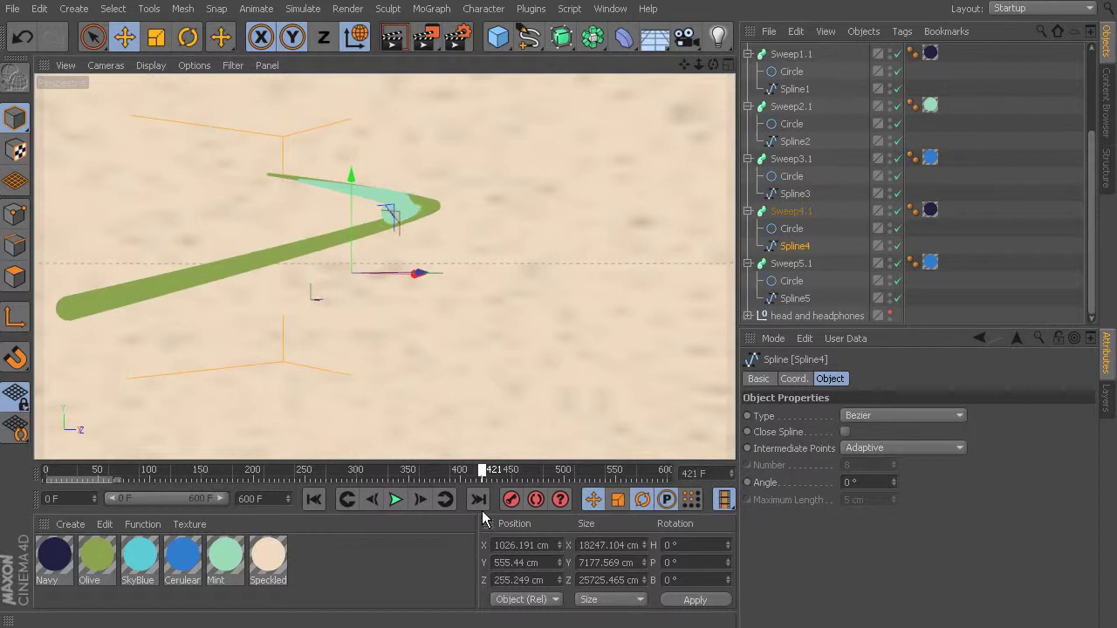
{"action": "left_click", "coordinate": [790, 107]}
{"action": "left_click_drag", "start_coordinate": [373, 303], "coordinate": [404, 305]}
{"action": "key", "text": "ctrl+z"}
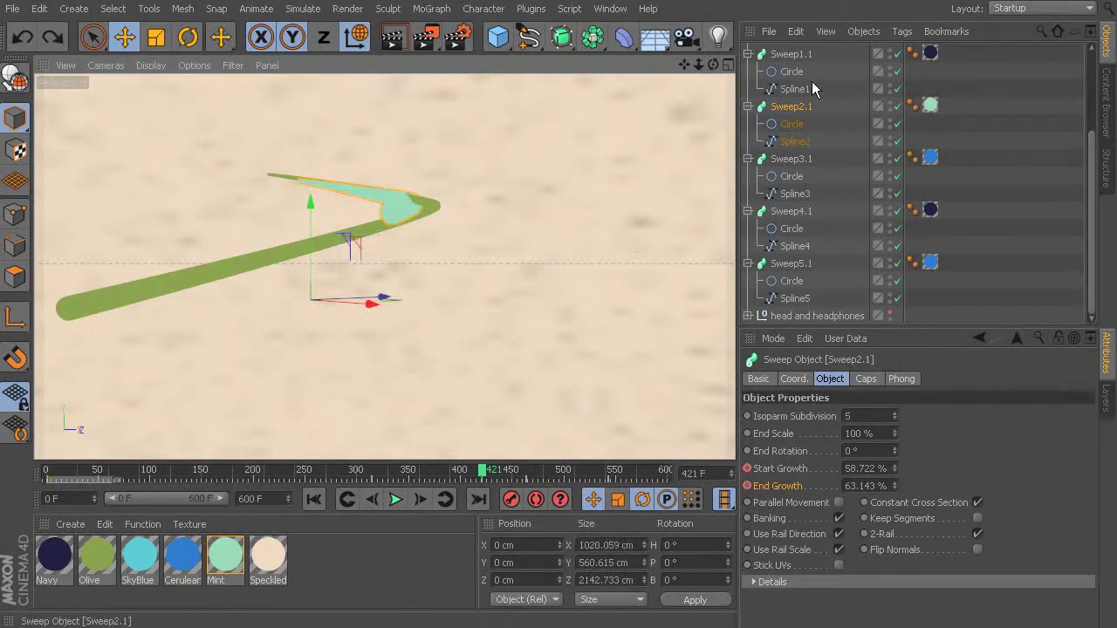
Move Spline2 inside Sweep2.1 to about X 864 cm, Y 247 cm and Z -263 cm, working at frames 421 and 366
{"action": "left_click", "coordinate": [794, 141]}
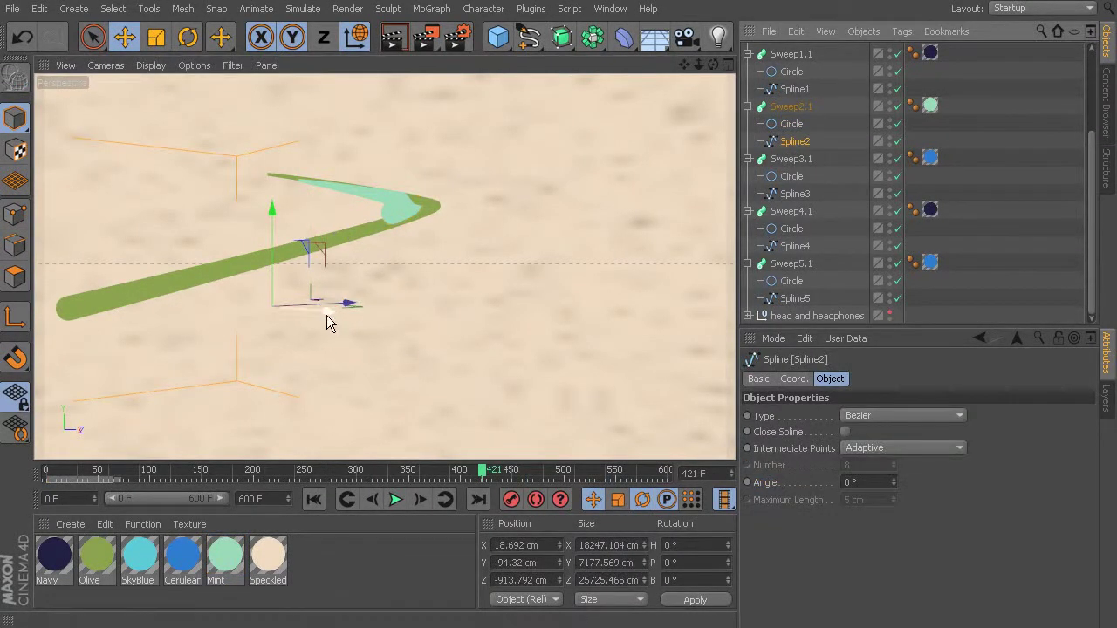
{"action": "left_click_drag", "start_coordinate": [339, 317], "coordinate": [394, 302]}
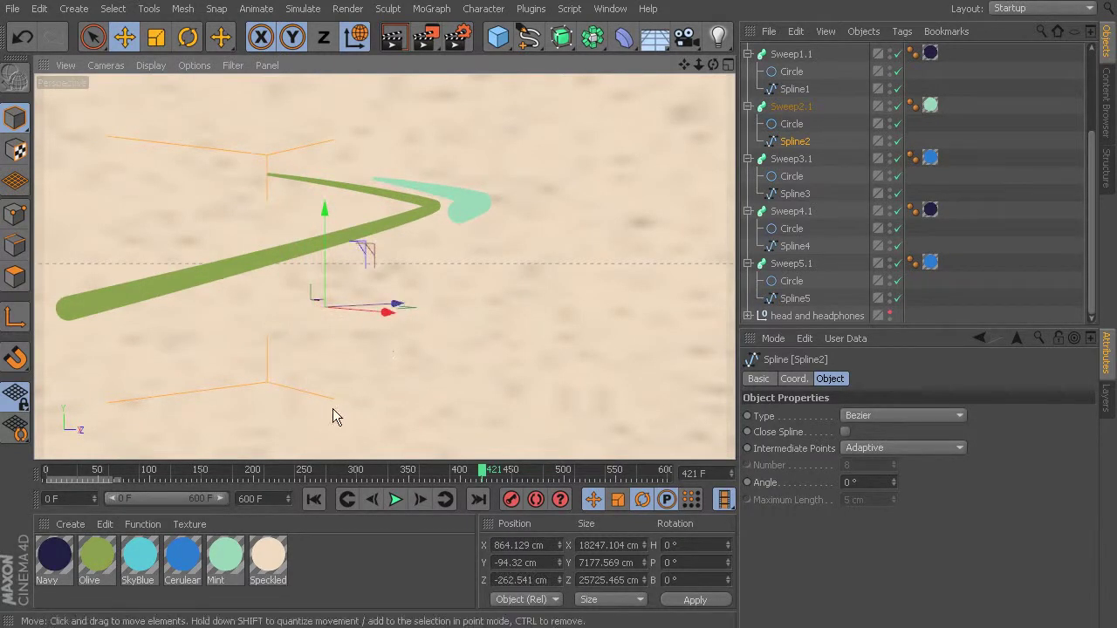
{"action": "left_click", "coordinate": [484, 471]}
{"action": "left_click_drag", "start_coordinate": [481, 469], "coordinate": [424, 471]}
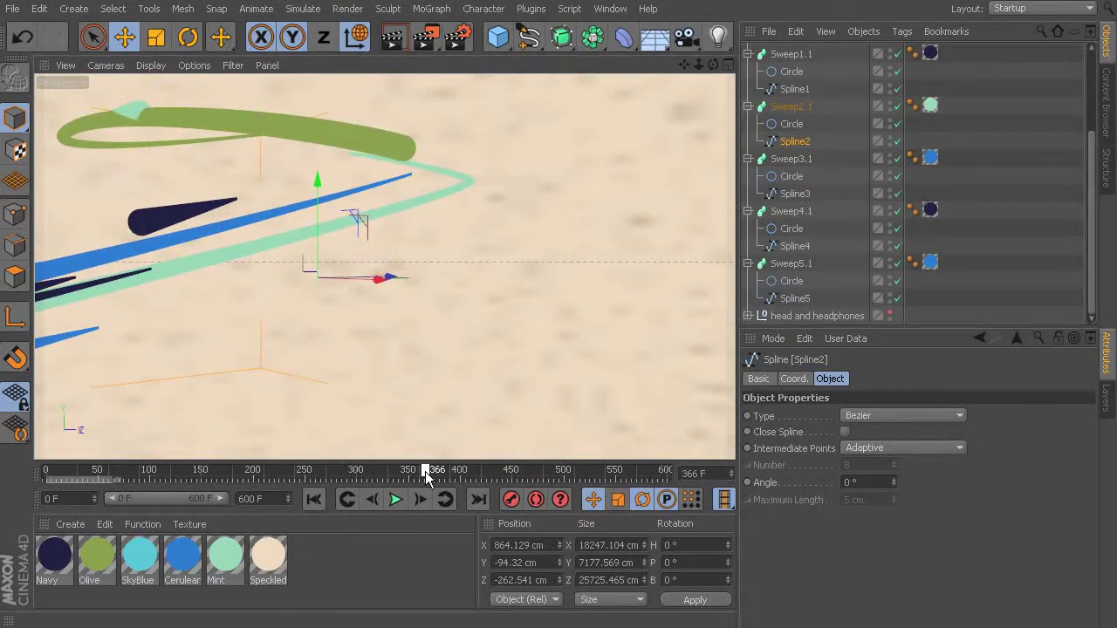
{"action": "left_click_drag", "start_coordinate": [314, 186], "coordinate": [315, 167]}
Go to frame 196 and collapse the hierarchies of Sweep1.1 through Sweep5.1
{"action": "left_click_drag", "start_coordinate": [425, 471], "coordinate": [250, 441]}
{"action": "scroll", "coordinate": [781, 98], "scroll_direction": "up", "scroll_amount": 3}
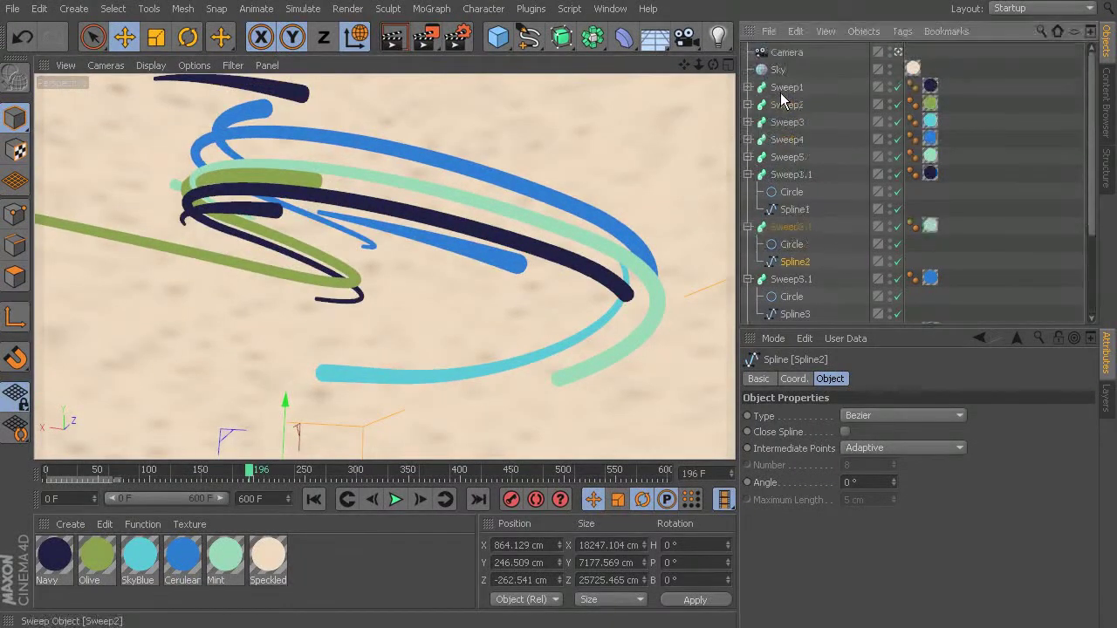
{"action": "left_click", "coordinate": [748, 174]}
{"action": "left_click", "coordinate": [748, 192]}
{"action": "left_click", "coordinate": [748, 209]}
{"action": "left_click", "coordinate": [748, 227]}
{"action": "left_click", "coordinate": [748, 245]}
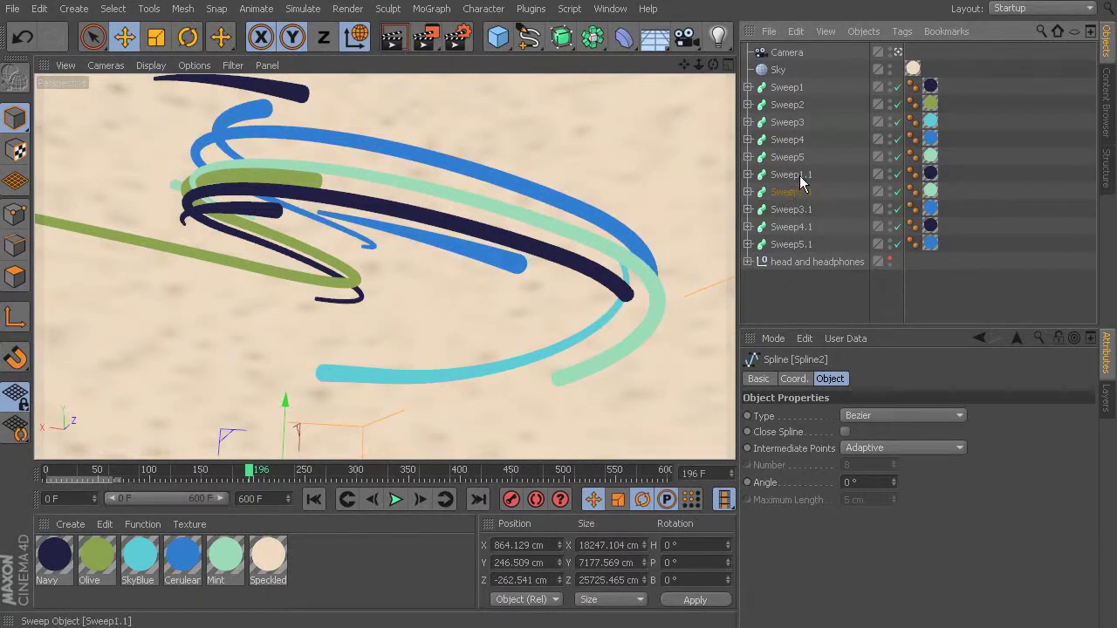
Duplicate the five sweeps Sweep1.1 through Sweep5.1 together, placing the copies below Sweep5.1
{"action": "left_click", "coordinate": [799, 175]}
{"action": "left_click", "coordinate": [791, 244], "text": "shift"}
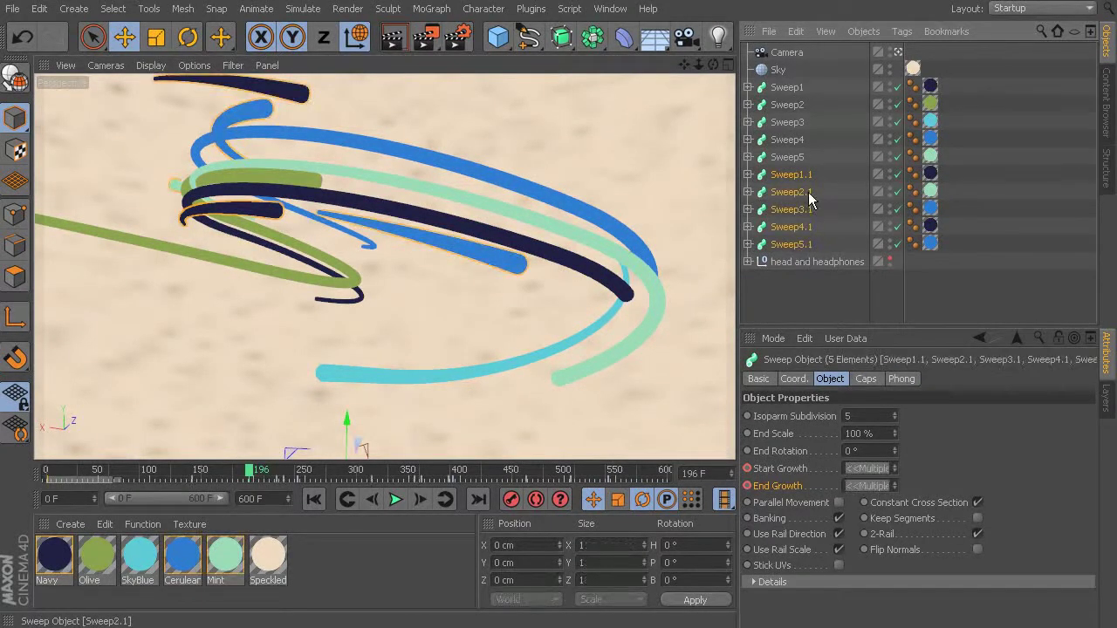
{"action": "left_click_drag", "start_coordinate": [792, 252], "coordinate": [792, 259], "text": "ctrl"}
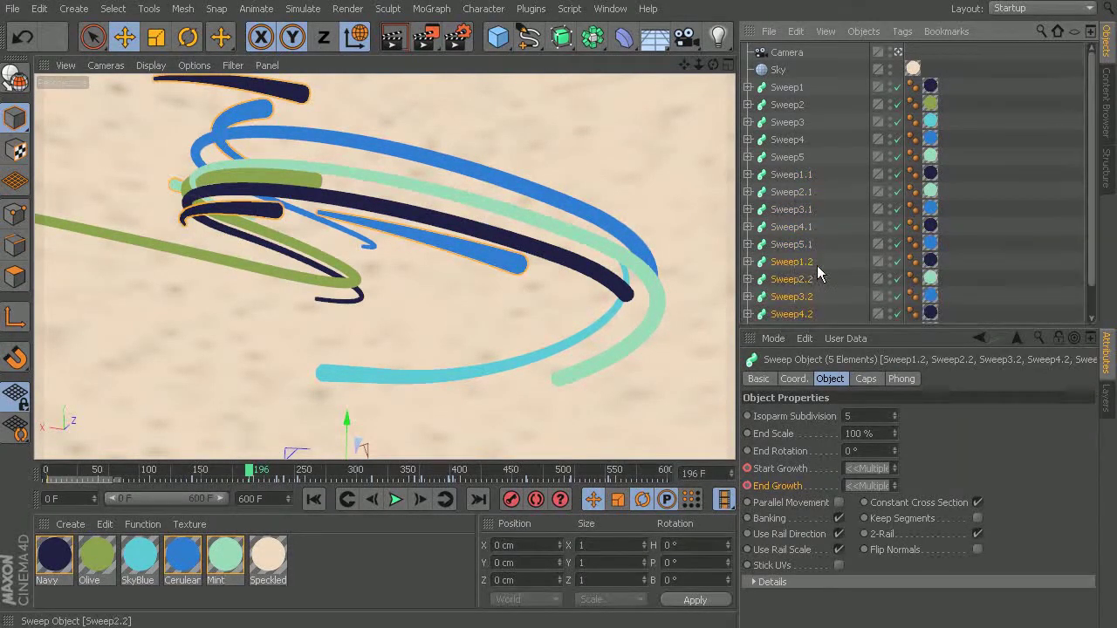
{"action": "scroll", "coordinate": [820, 272], "scroll_direction": "down", "scroll_amount": 1}
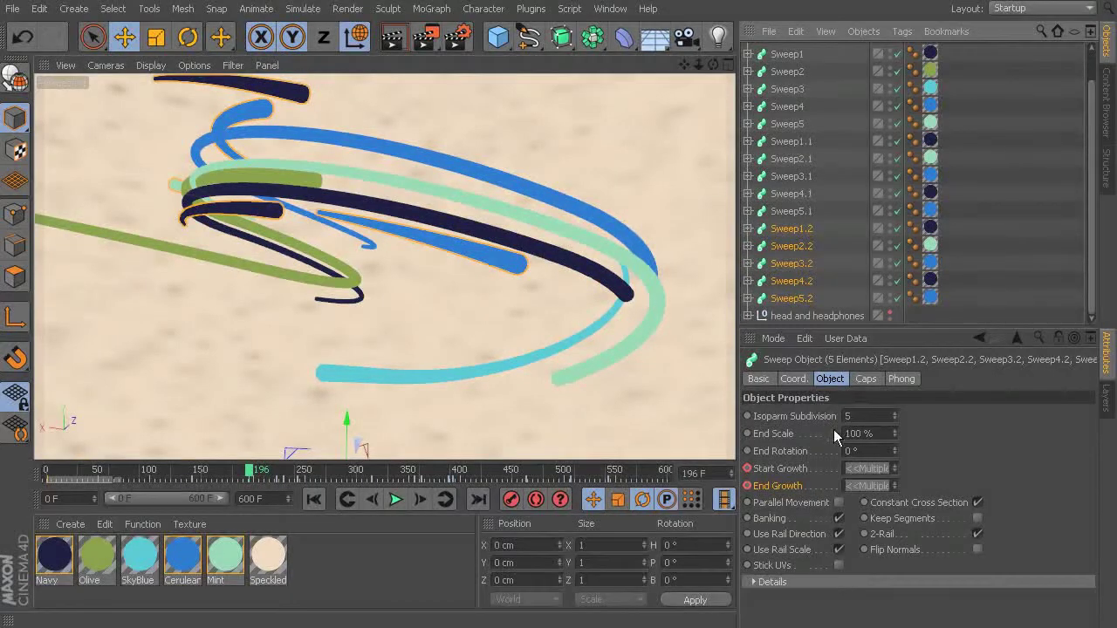
Shift all keyframes of the five new sweep copies about 100 frames earlier and return to frame 0
{"action": "left_click_drag", "start_coordinate": [676, 482], "coordinate": [45, 482]}
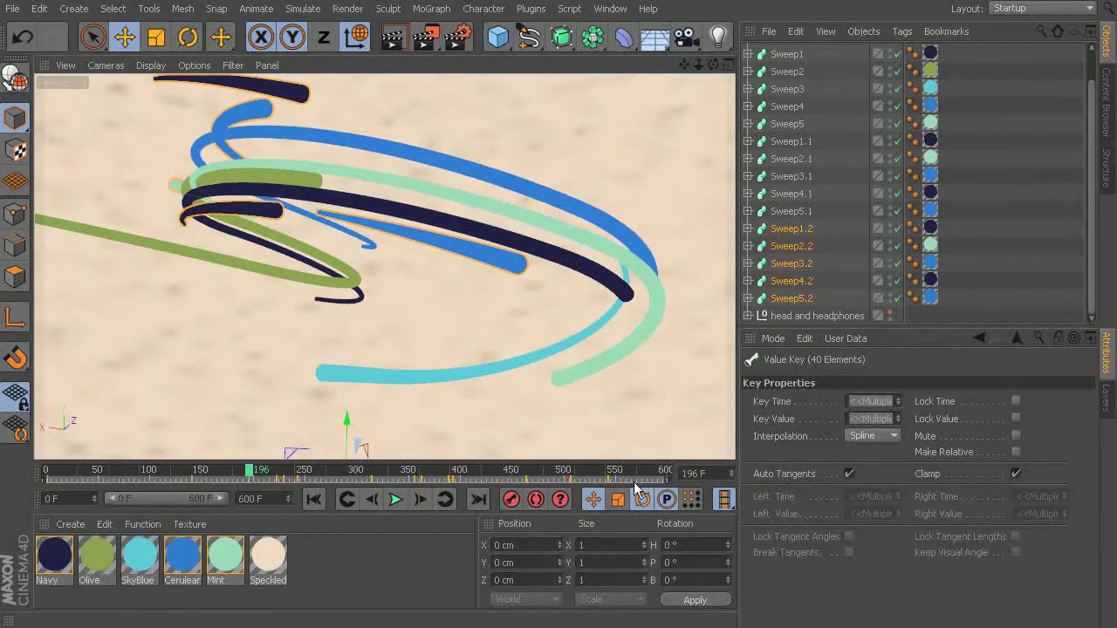
{"action": "mouse_move", "coordinate": [634, 481]}
{"action": "left_mouse_down"}
{"action": "mouse_move", "coordinate": [510, 480]}
{"action": "mouse_move", "coordinate": [530, 479]}
{"action": "left_mouse_up"}
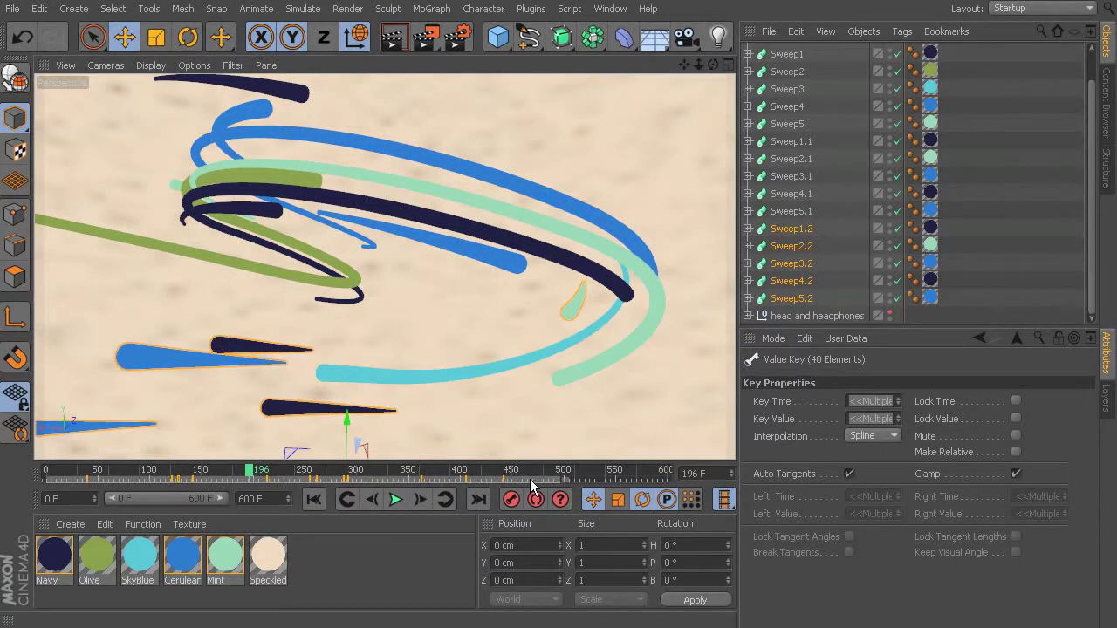
{"action": "left_click_drag", "start_coordinate": [251, 476], "coordinate": [48, 475]}
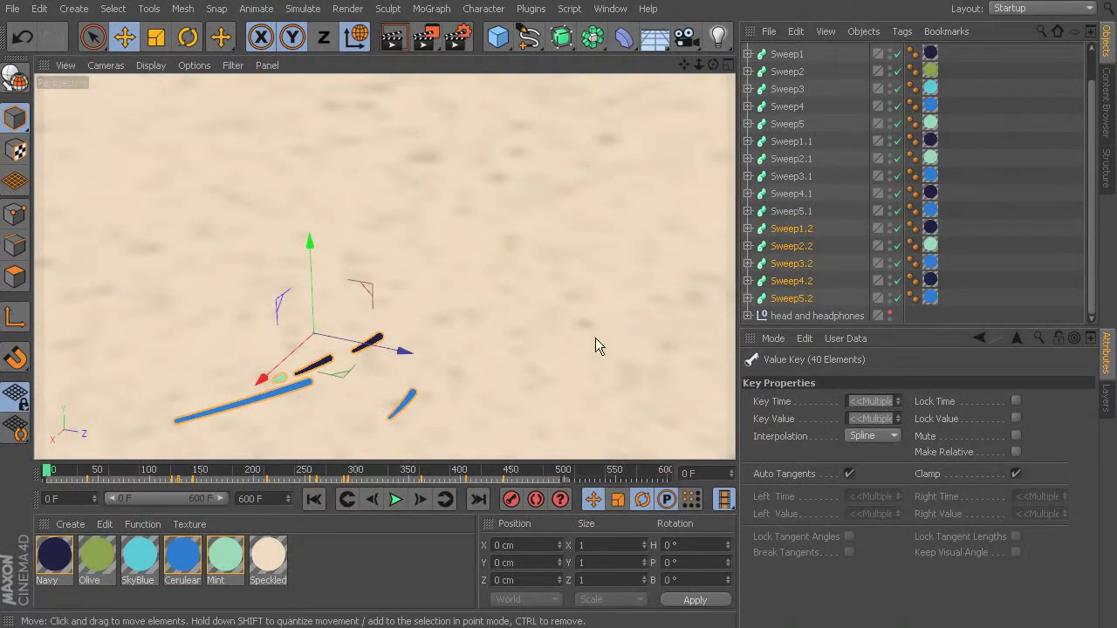
Replace the Navy material on Sweep4.2 with Mint and go to frame 124
{"action": "left_click", "coordinate": [372, 343]}
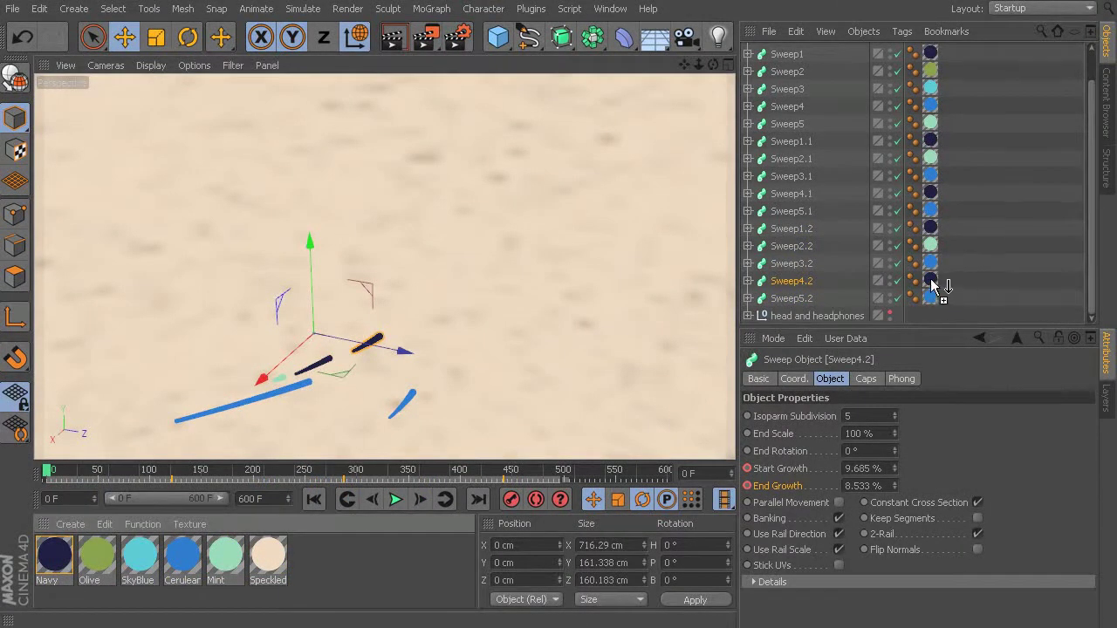
{"action": "left_click_drag", "start_coordinate": [53, 472], "coordinate": [178, 563]}
{"action": "left_click", "coordinate": [179, 563]}
Expand Sweep5.2 and Sweep4.2 and disable both sweep generators to expose their Spline5 and Spline4 paths
{"action": "left_click", "coordinate": [575, 332]}
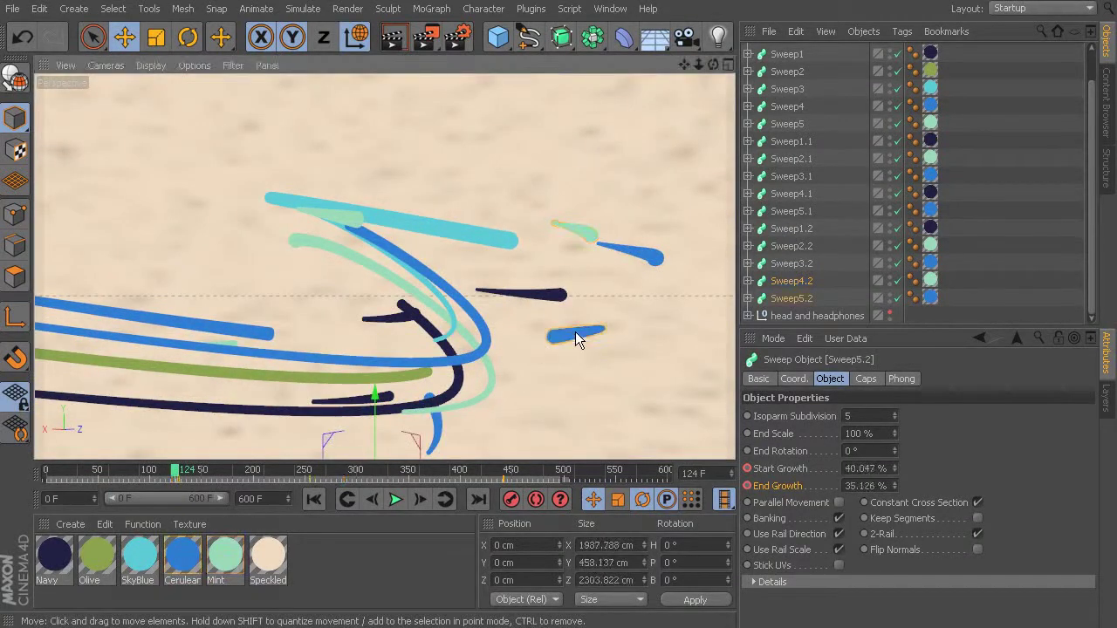
{"action": "left_click", "coordinate": [749, 298]}
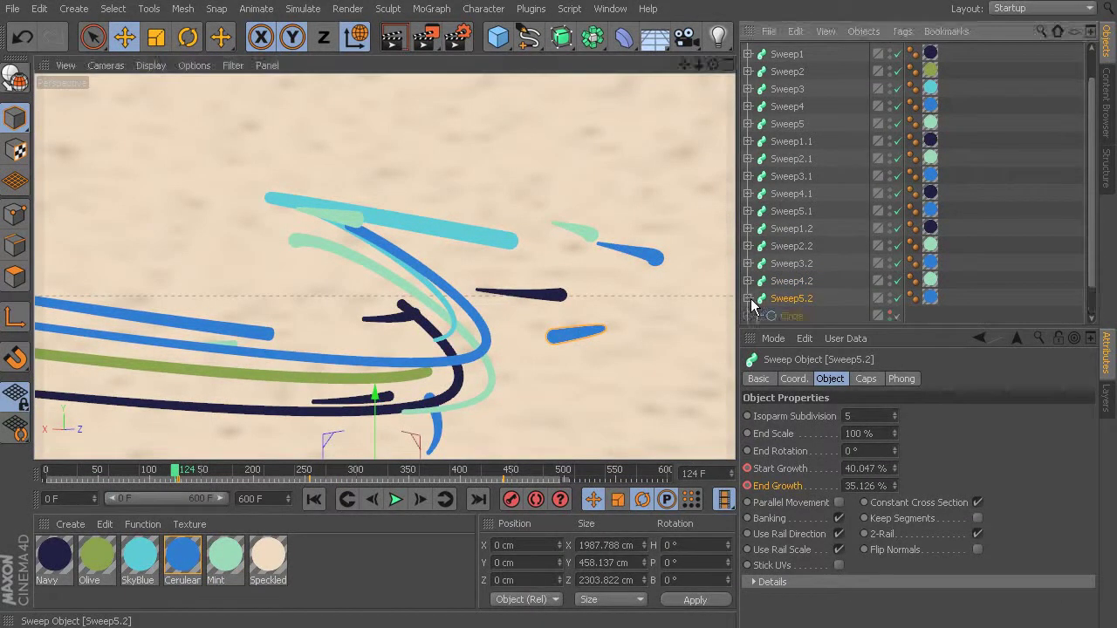
{"action": "scroll", "coordinate": [794, 321], "scroll_direction": "down", "scroll_amount": 1}
{"action": "left_click", "coordinate": [795, 300]}
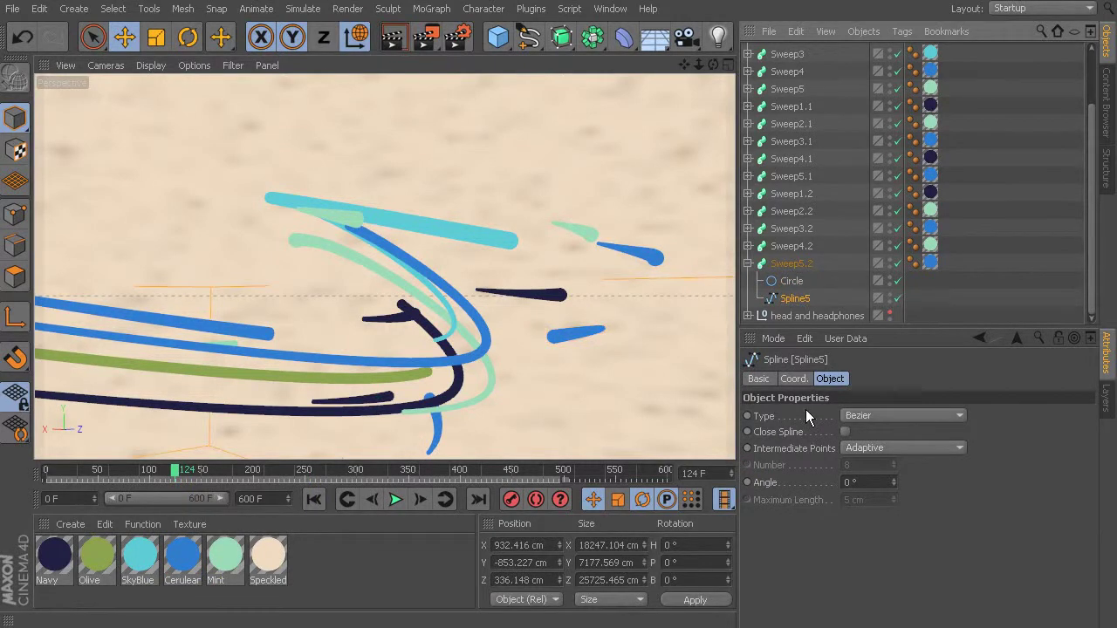
{"action": "left_click", "coordinate": [749, 246]}
{"action": "scroll", "coordinate": [890, 249], "scroll_direction": "down", "scroll_amount": 1}
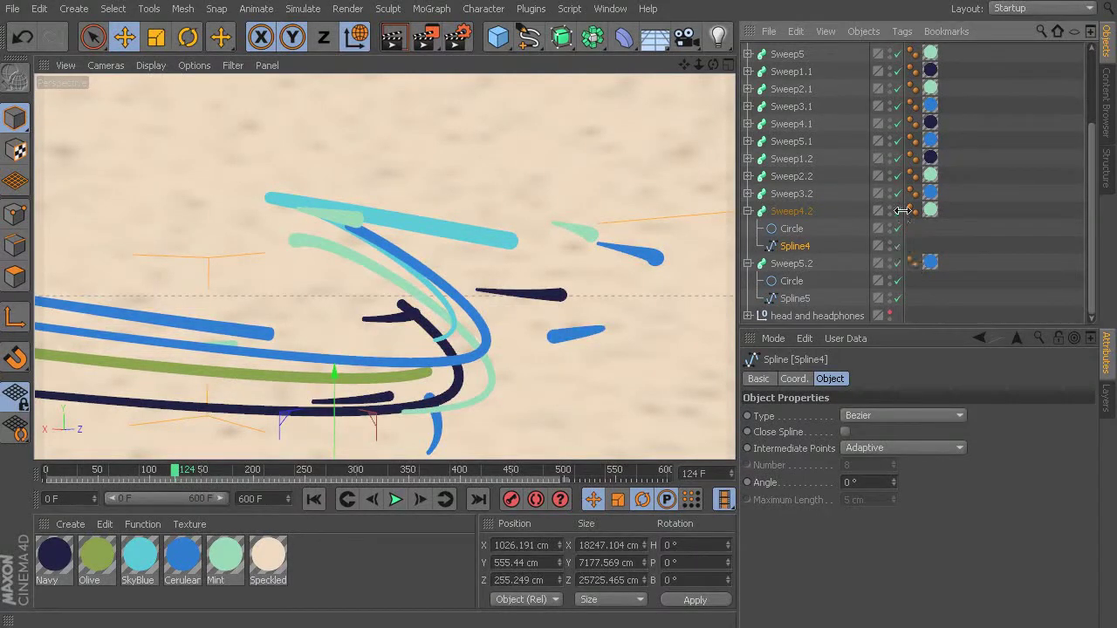
{"action": "left_click", "coordinate": [897, 263]}
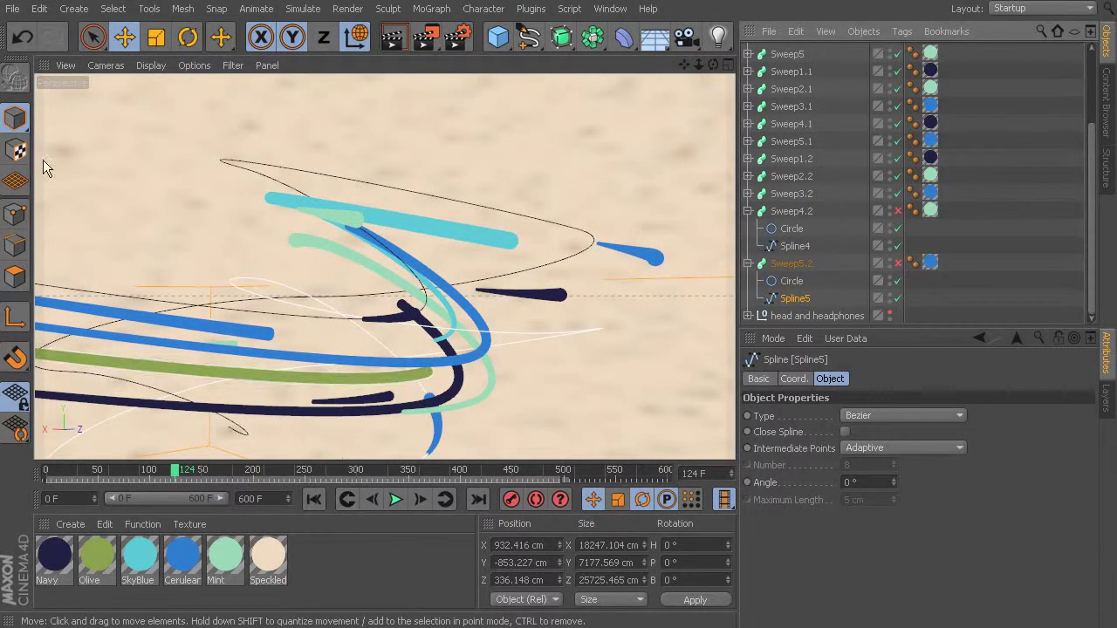
Raise Spline5 inside Sweep5.2 to about Y 26 cm and re-enable Sweep4.2 and Sweep5.2
{"action": "mouse_move", "coordinate": [519, 416]}
{"action": "left_mouse_down", "text": "alt"}
{"action": "mouse_move", "coordinate": [528, 415]}
{"action": "mouse_move", "coordinate": [511, 406]}
{"action": "left_mouse_up", "text": "alt"}
{"action": "left_click_drag", "start_coordinate": [424, 400], "coordinate": [425, 375]}
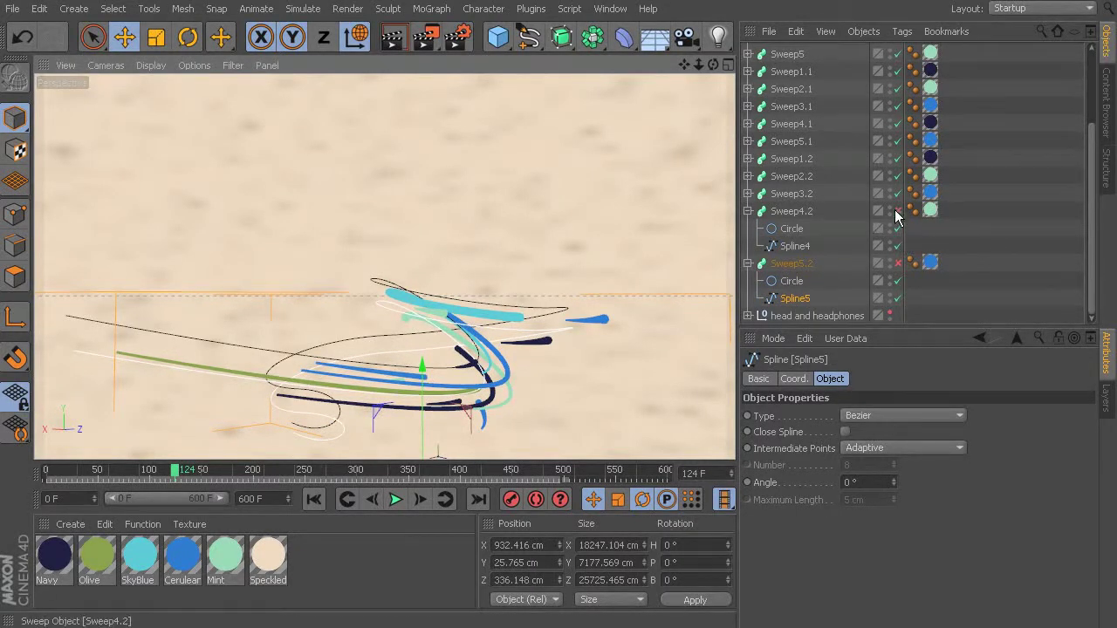
{"action": "left_click", "coordinate": [897, 262]}
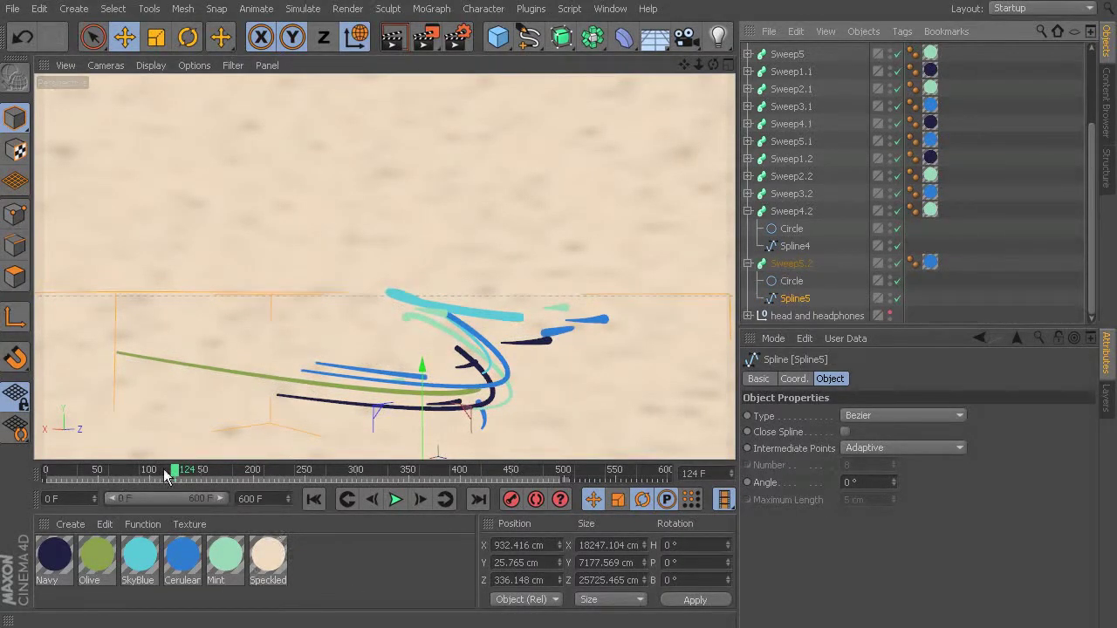
Preview the stripes up to frame 167 and review the materials assigned to all the sweeps
{"action": "left_click_drag", "start_coordinate": [181, 473], "coordinate": [219, 522]}
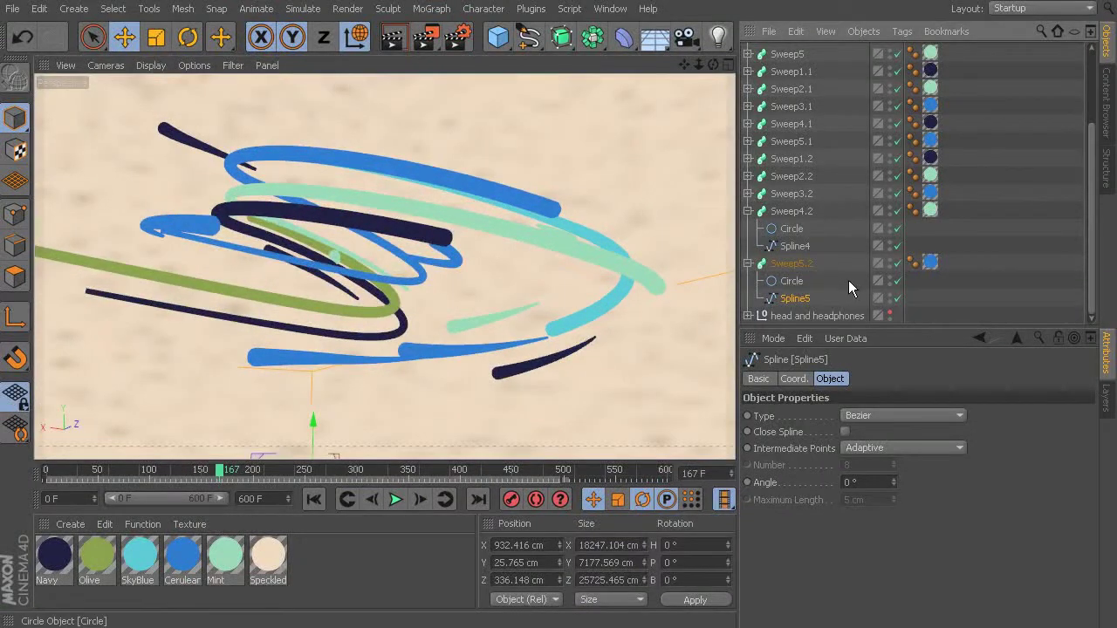
{"action": "scroll", "coordinate": [848, 280], "scroll_direction": "up", "scroll_amount": 3}
{"action": "scroll", "coordinate": [978, 174], "scroll_direction": "down", "scroll_amount": 3}
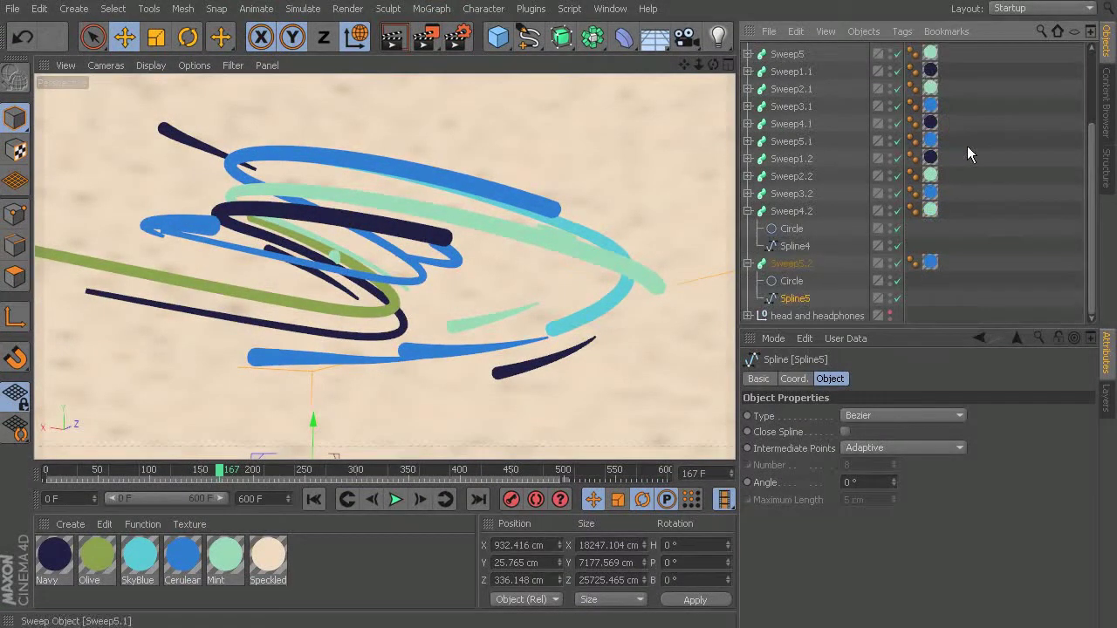
{"action": "scroll", "coordinate": [960, 140], "scroll_direction": "up", "scroll_amount": 3}
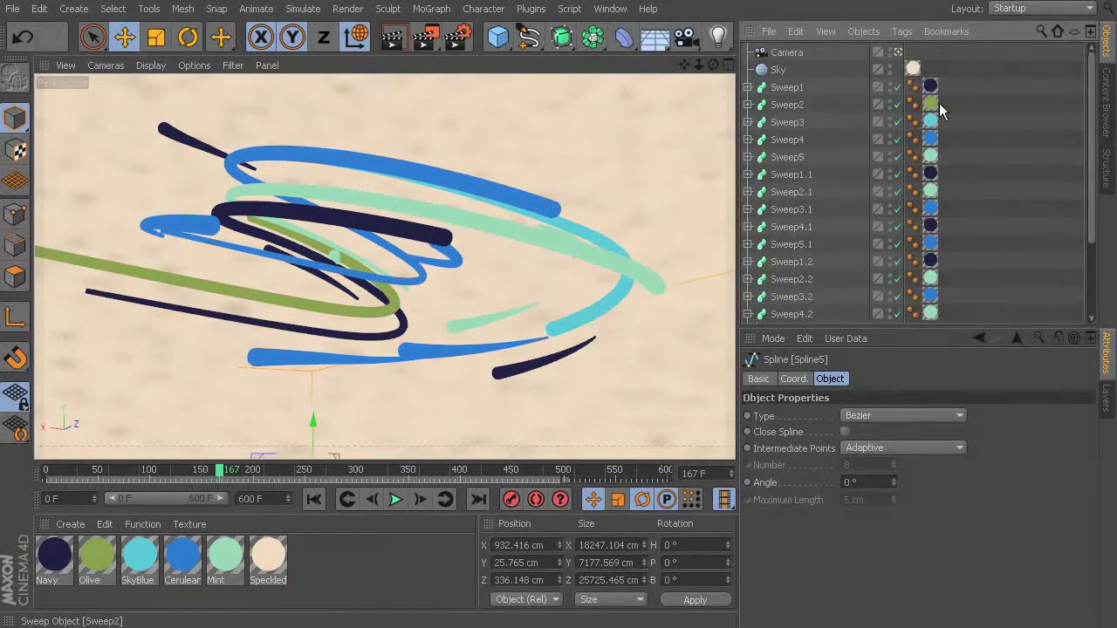
Replace the Cerulean material on Sweep5.2 with Olive and collapse Sweep4.2 and Sweep5.2
{"action": "left_click", "coordinate": [930, 244]}
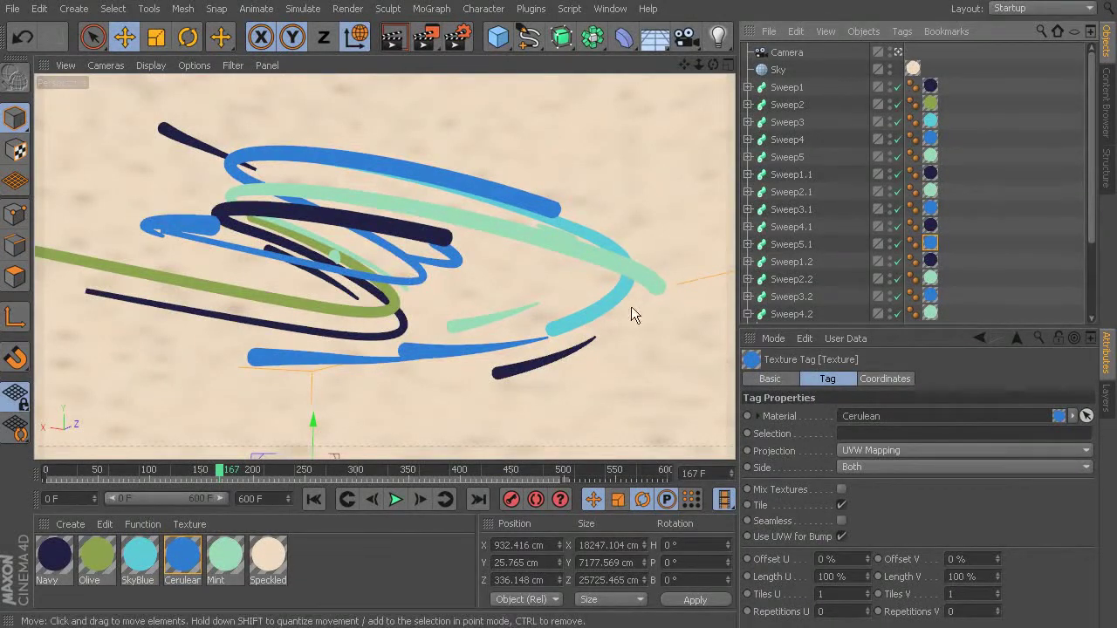
{"action": "left_click", "coordinate": [339, 360]}
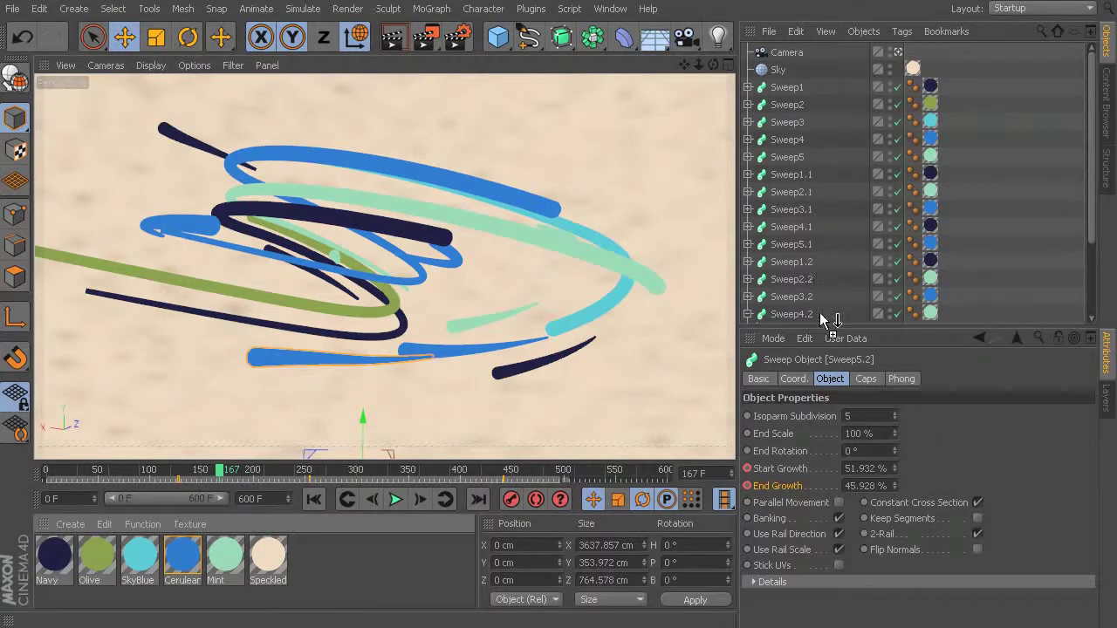
{"action": "scroll", "coordinate": [822, 320], "scroll_direction": "down", "scroll_amount": 1}
{"action": "left_click_drag", "start_coordinate": [297, 576], "coordinate": [298, 578]}
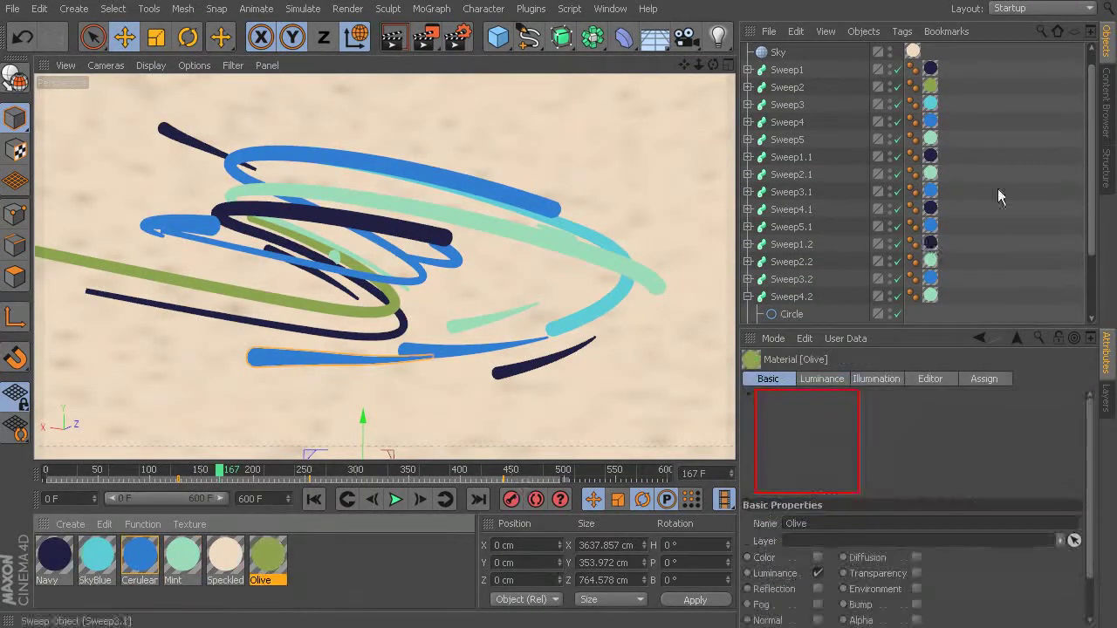
{"action": "scroll", "coordinate": [1090, 175], "scroll_direction": "down", "scroll_amount": 2}
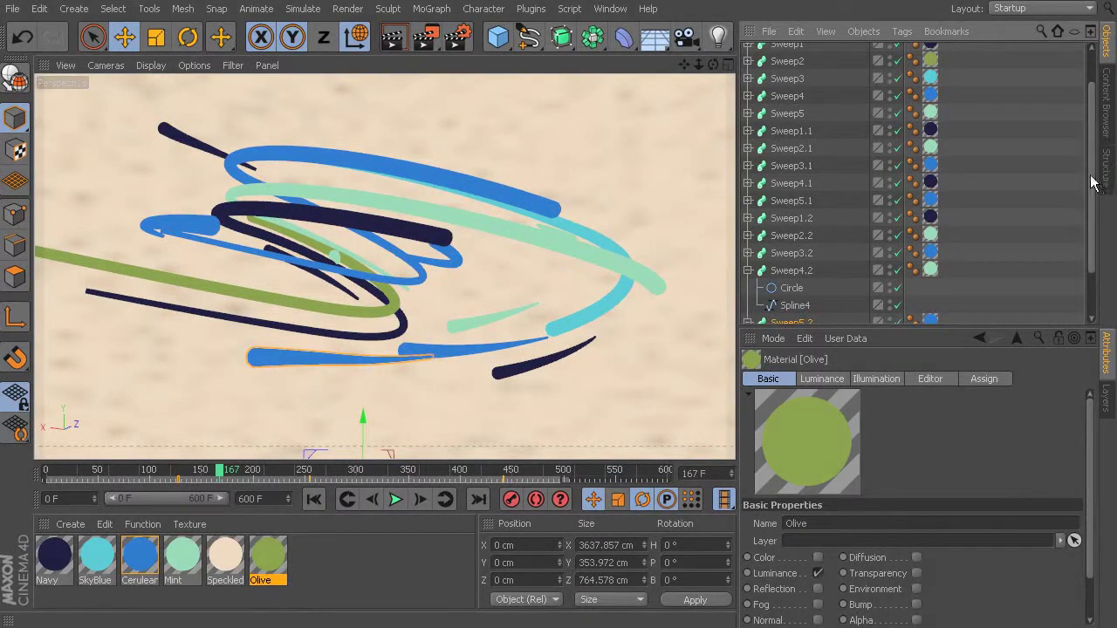
{"action": "scroll", "coordinate": [1095, 180], "scroll_direction": "down", "scroll_amount": 3}
{"action": "left_click_drag", "start_coordinate": [279, 561], "coordinate": [903, 323]}
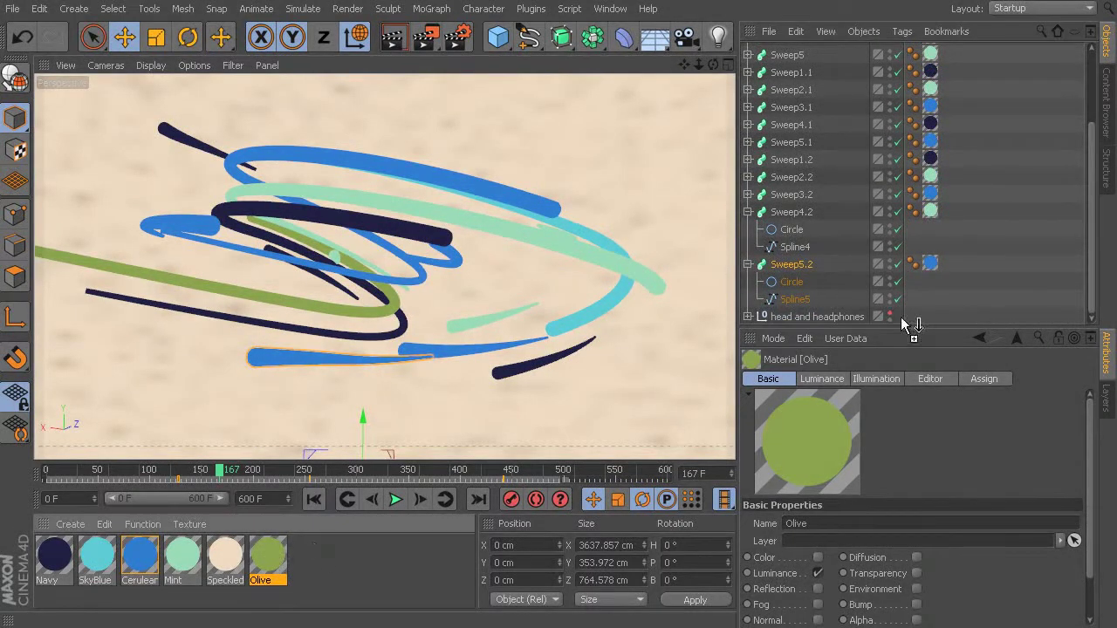
{"action": "left_click_drag", "start_coordinate": [931, 262], "coordinate": [930, 263]}
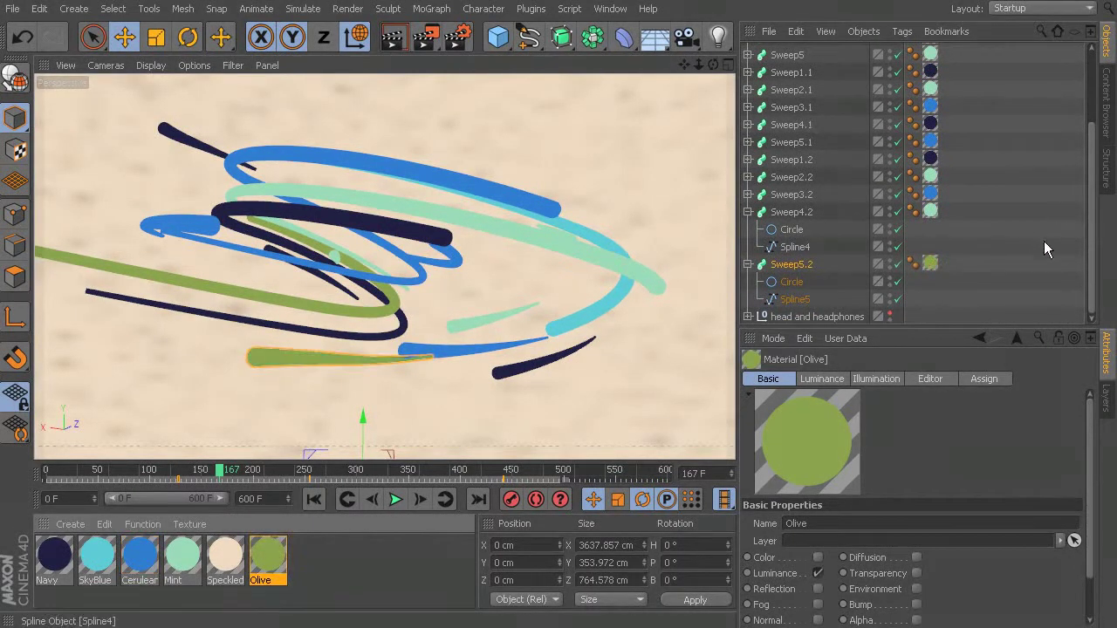
{"action": "left_click", "coordinate": [748, 213]}
{"action": "left_click", "coordinate": [748, 264]}
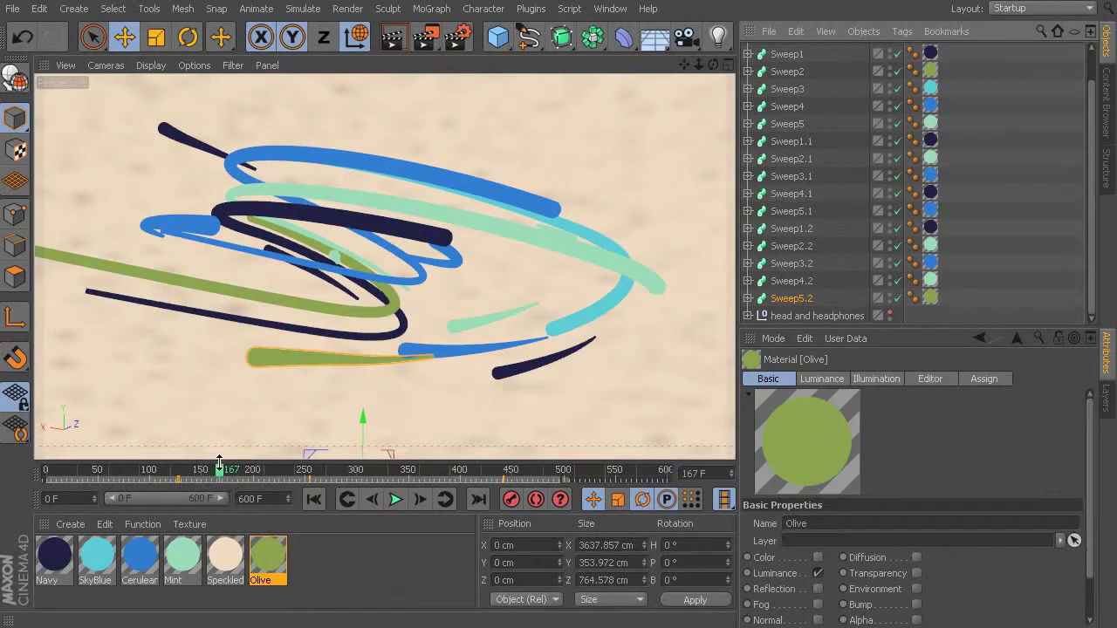
Advance to frame 168 and replace the Cerulean material on Sweep5.1 with Olive
{"action": "mouse_move", "coordinate": [219, 462]}
{"action": "left_mouse_down"}
{"action": "mouse_move", "coordinate": [183, 476]}
{"action": "mouse_move", "coordinate": [79, 478]}
{"action": "mouse_move", "coordinate": [220, 474]}
{"action": "left_mouse_up"}
{"action": "left_click", "coordinate": [211, 225]}
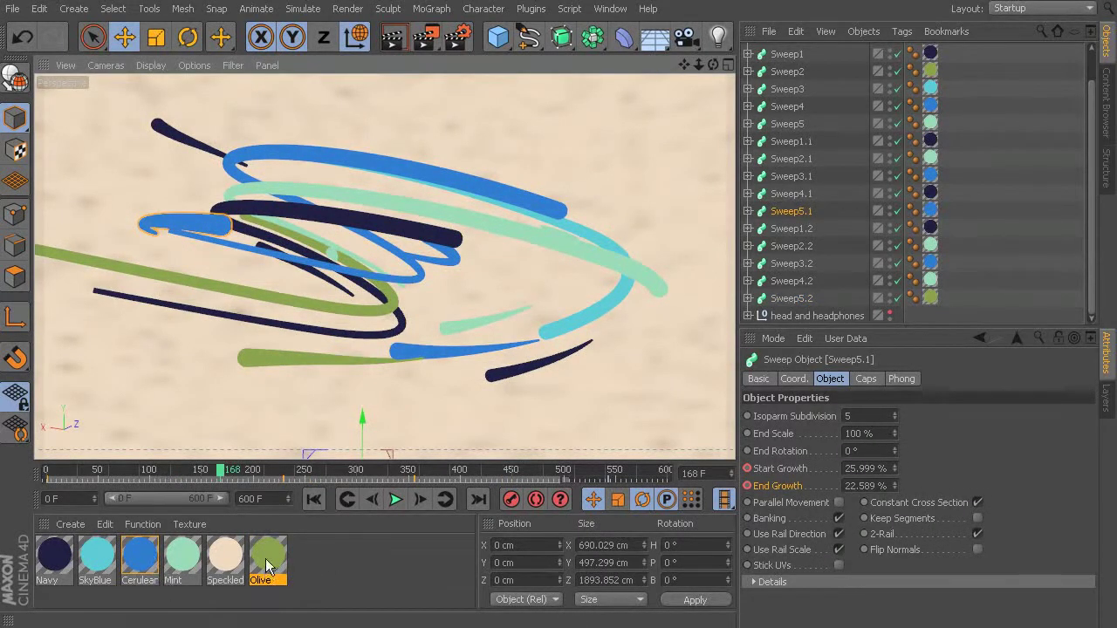
{"action": "left_click_drag", "start_coordinate": [268, 565], "coordinate": [1069, 143]}
{"action": "left_click_drag", "start_coordinate": [936, 218], "coordinate": [932, 212]}
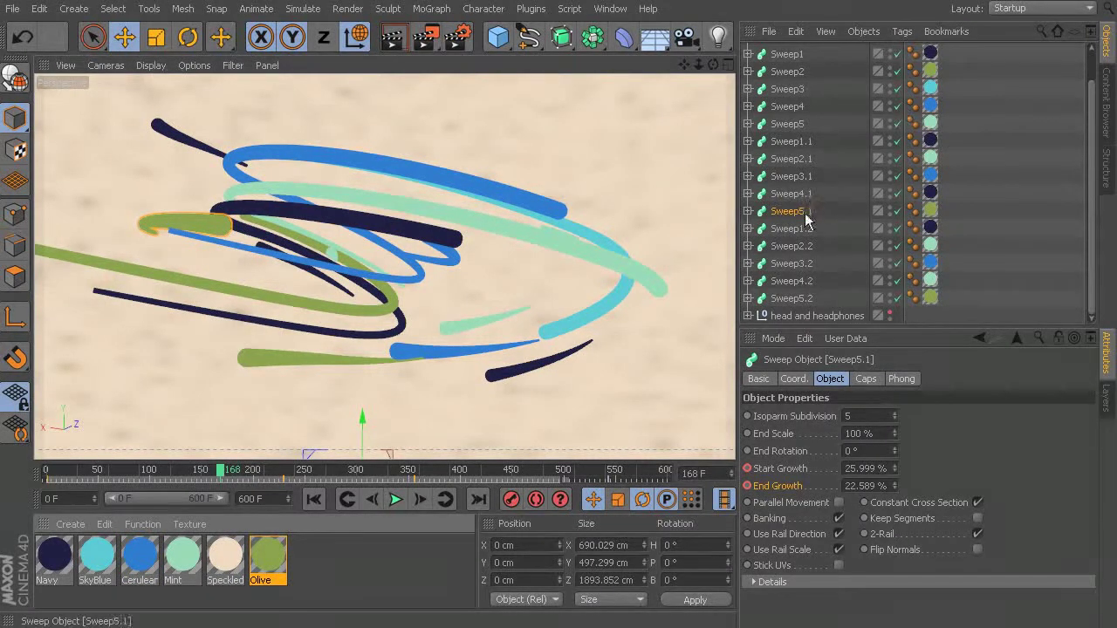
At frame 315, move Spline1 inside Sweep1 to about Y -580 cm and Z -349 cm
{"action": "mouse_move", "coordinate": [56, 478]}
{"action": "left_mouse_down"}
{"action": "mouse_move", "coordinate": [122, 485]}
{"action": "mouse_move", "coordinate": [218, 524]}
{"action": "mouse_move", "coordinate": [499, 526]}
{"action": "mouse_move", "coordinate": [300, 531]}
{"action": "mouse_move", "coordinate": [375, 528]}
{"action": "left_mouse_up"}
{"action": "left_click", "coordinate": [343, 171]}
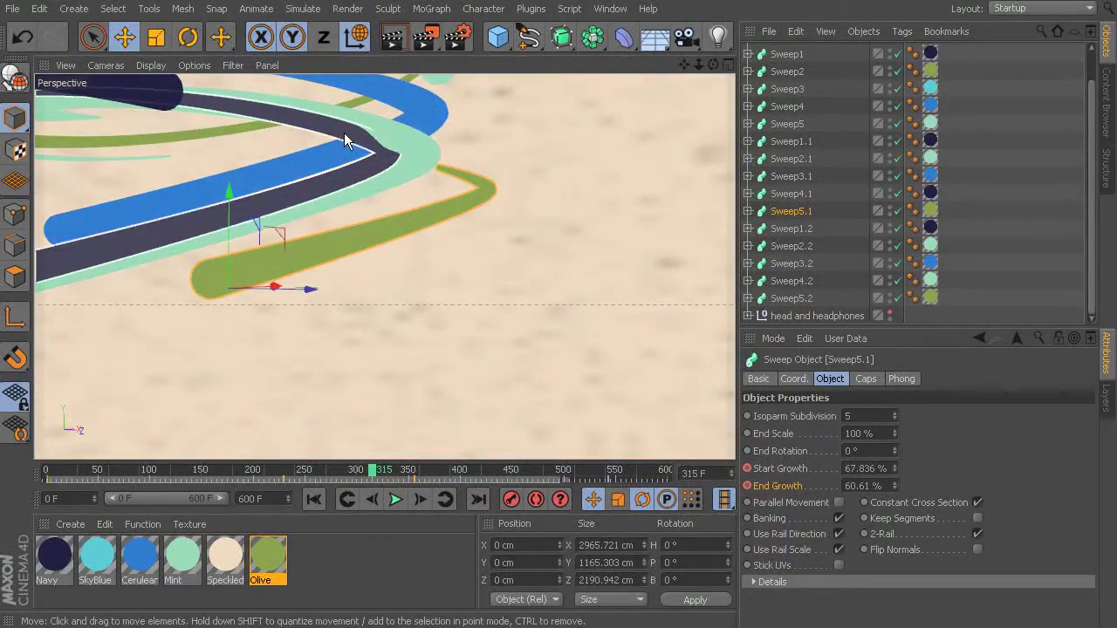
{"action": "left_click", "coordinate": [747, 54]}
{"action": "left_click", "coordinate": [794, 89]}
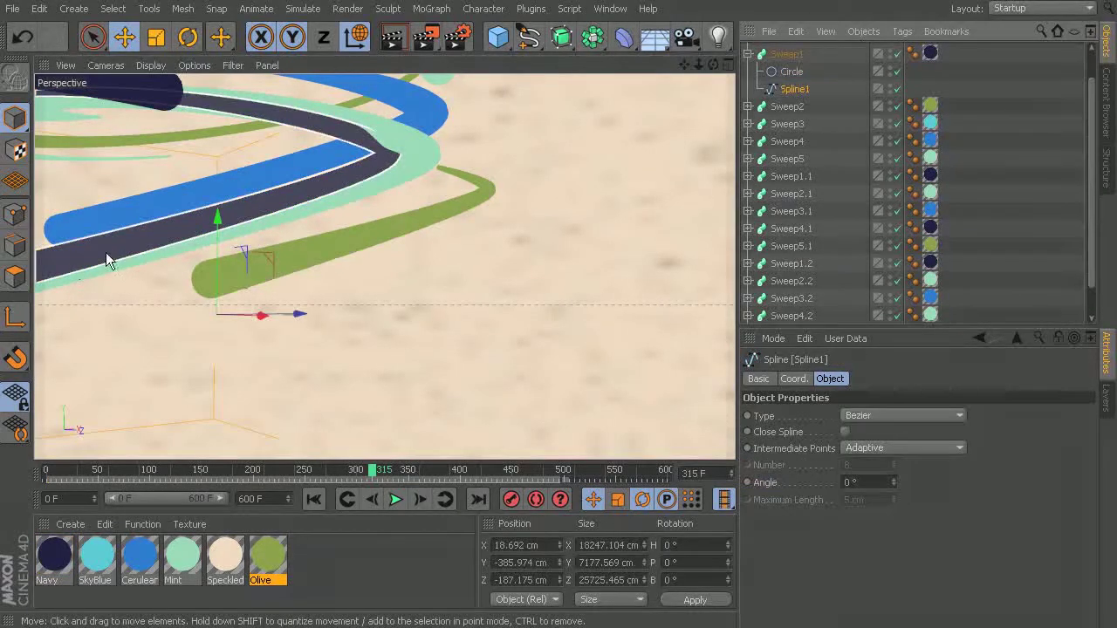
{"action": "left_click_drag", "start_coordinate": [217, 223], "coordinate": [218, 226]}
{"action": "left_click_drag", "start_coordinate": [215, 231], "coordinate": [217, 241]}
{"action": "left_click_drag", "start_coordinate": [301, 328], "coordinate": [295, 328]}
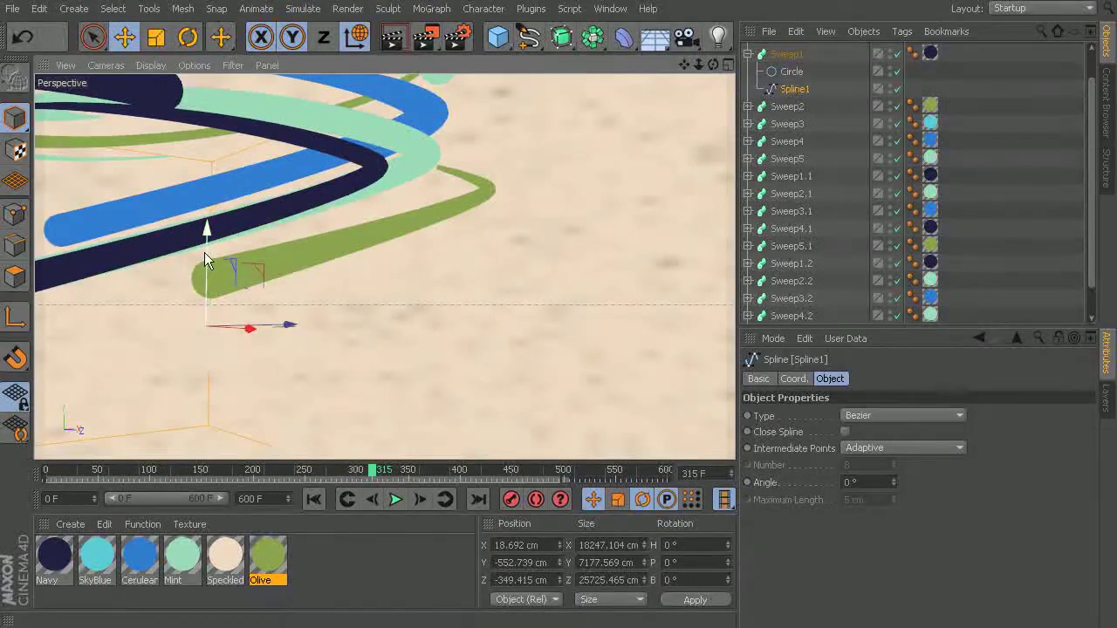
{"action": "left_click_drag", "start_coordinate": [208, 233], "coordinate": [209, 234]}
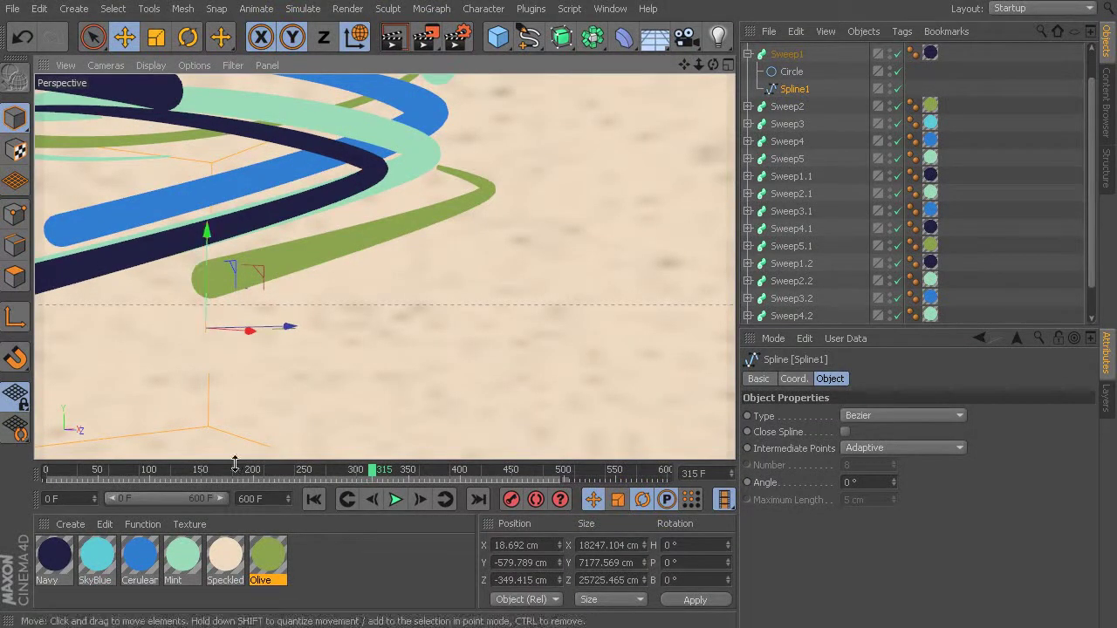
Go to frame 170 and raise Spline3 inside Sweep3.1 to about Y 362 cm
{"action": "left_click_drag", "start_coordinate": [381, 467], "coordinate": [223, 507]}
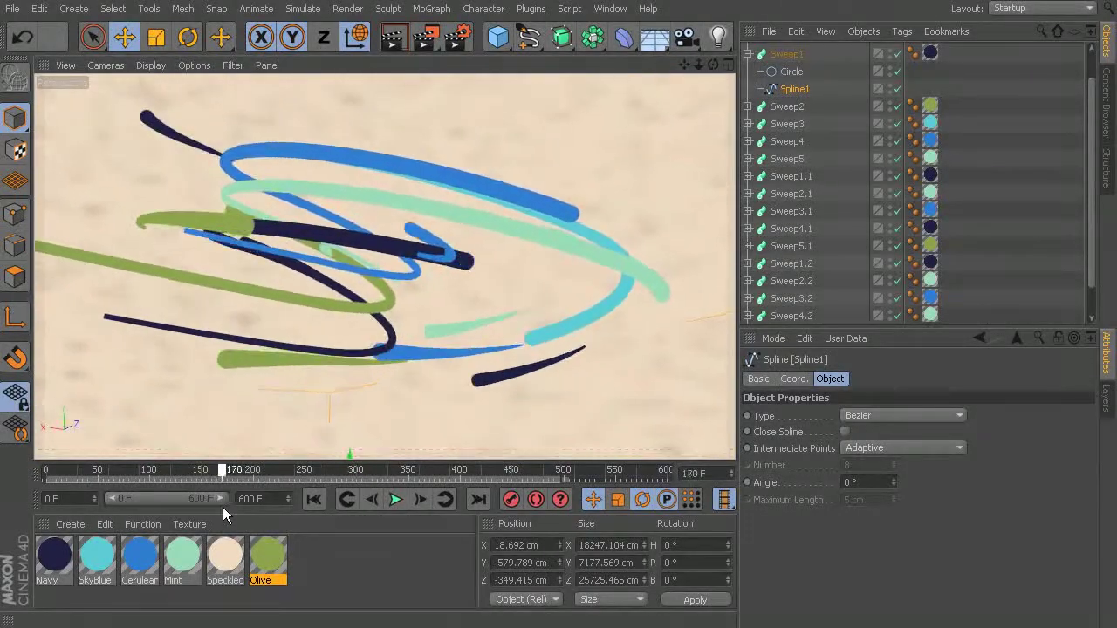
{"action": "left_click", "coordinate": [420, 250]}
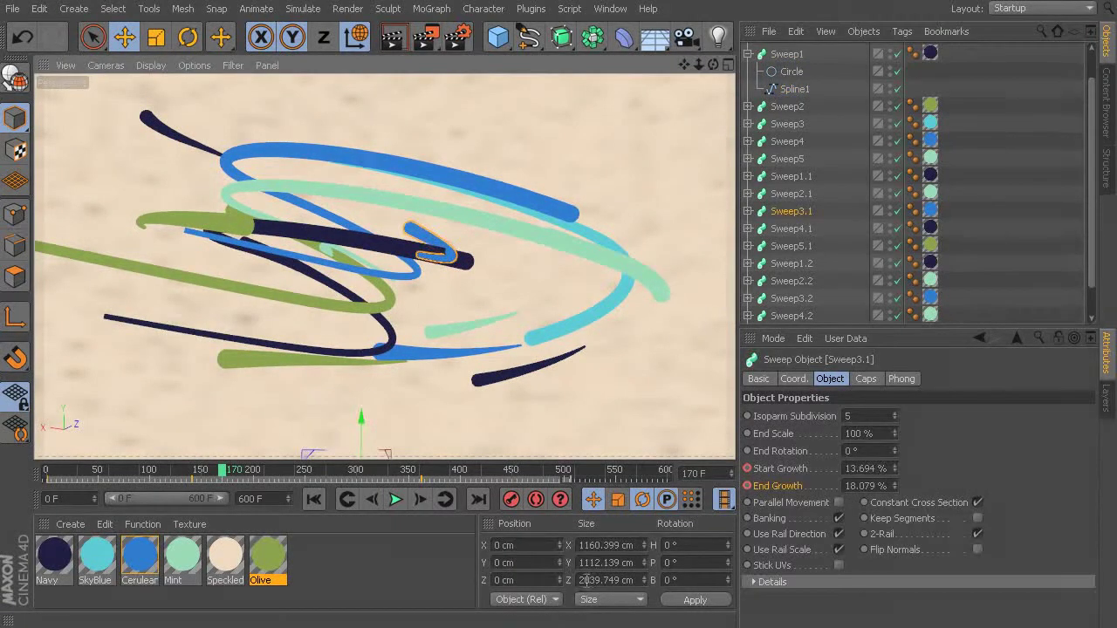
{"action": "left_click", "coordinate": [748, 211]}
{"action": "left_click", "coordinate": [794, 246]}
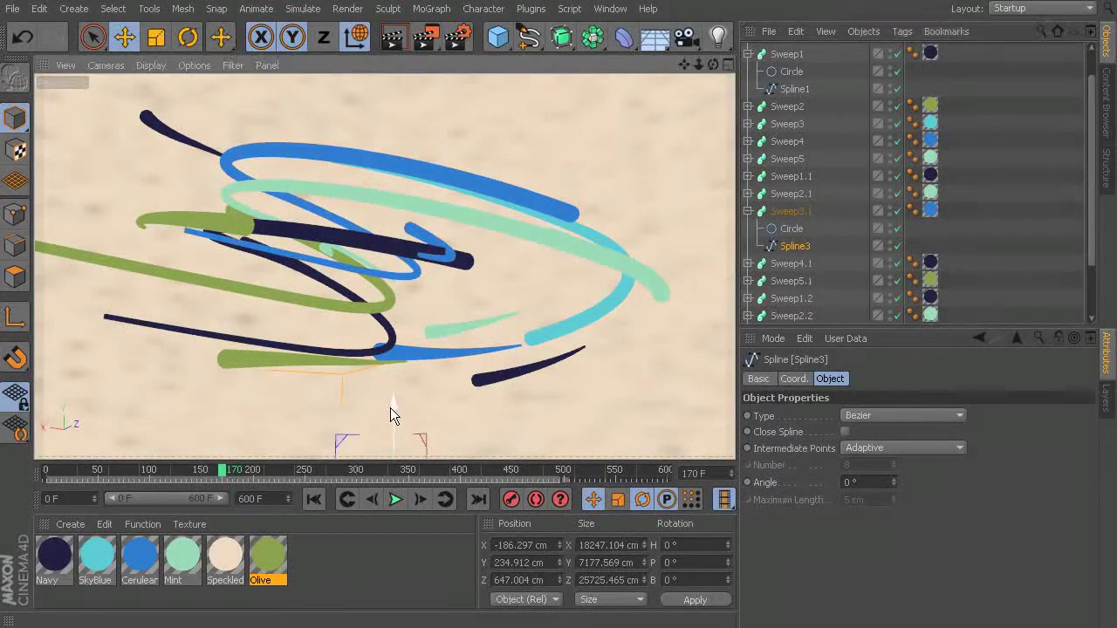
{"action": "left_click_drag", "start_coordinate": [390, 407], "coordinate": [391, 397]}
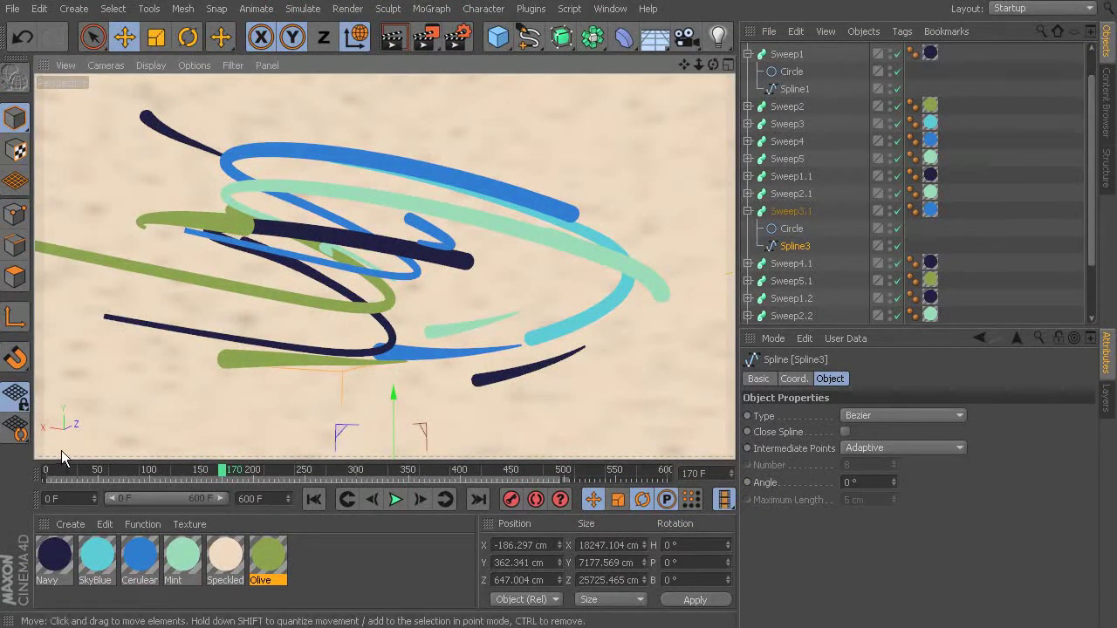
At frame 375, shift Sweep4.1's growth keyframes about 20 frames later and preview the stripes back to frame 95
{"action": "mouse_move", "coordinate": [219, 471]}
{"action": "left_mouse_down"}
{"action": "mouse_move", "coordinate": [96, 476]}
{"action": "mouse_move", "coordinate": [390, 587]}
{"action": "mouse_move", "coordinate": [471, 589]}
{"action": "mouse_move", "coordinate": [433, 584]}
{"action": "left_mouse_up"}
{"action": "left_click", "coordinate": [97, 232]}
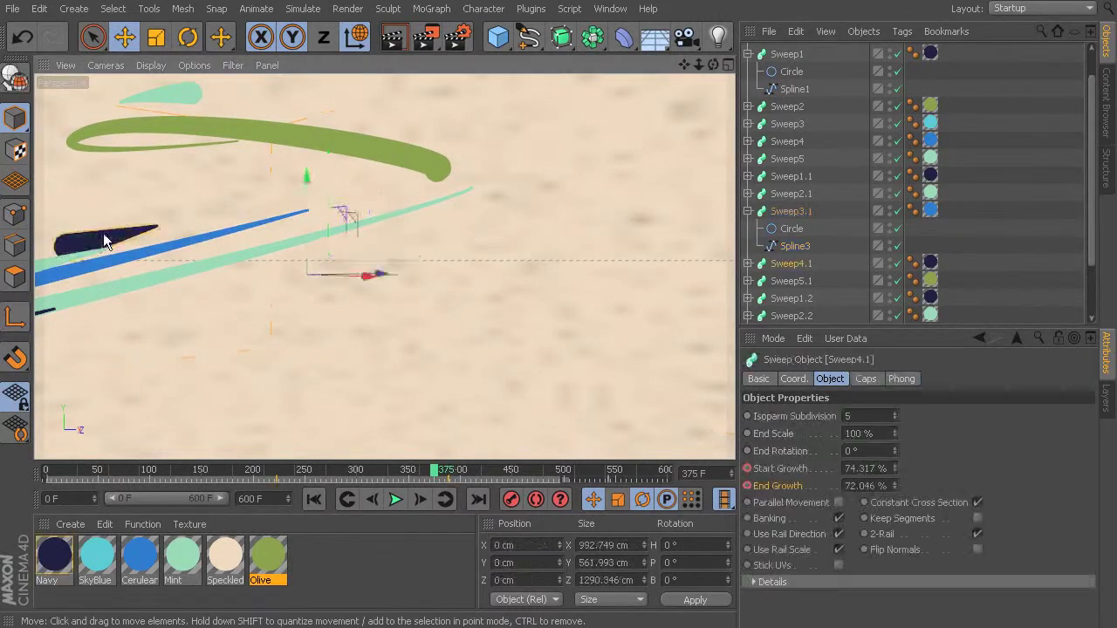
{"action": "left_click", "coordinate": [748, 264]}
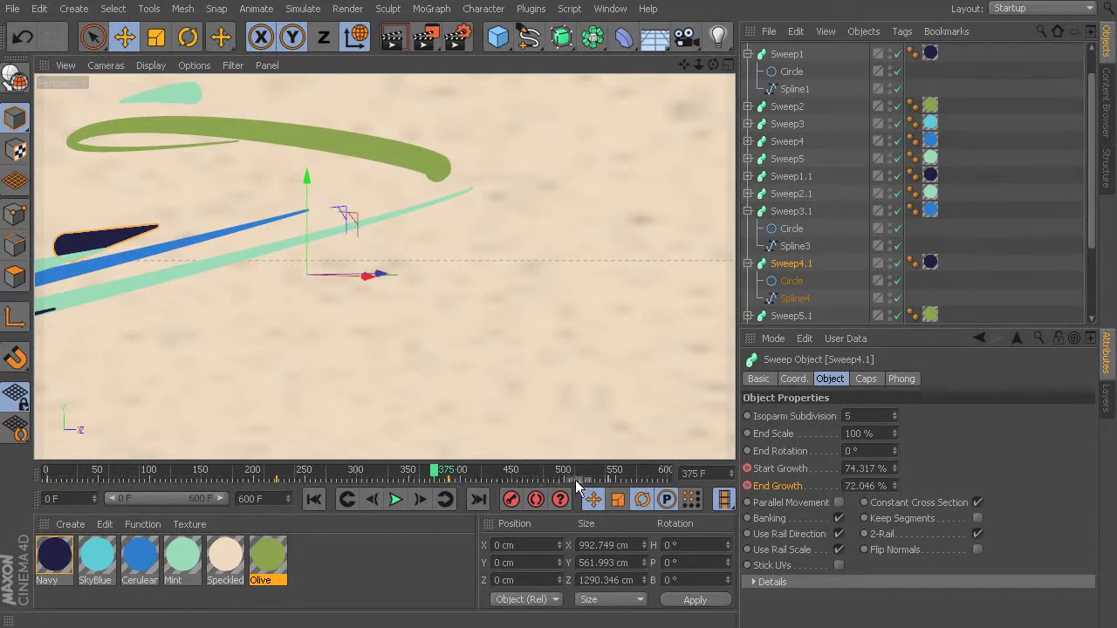
{"action": "left_click", "coordinate": [275, 480]}
{"action": "mouse_move", "coordinate": [362, 484]}
{"action": "left_mouse_down"}
{"action": "mouse_move", "coordinate": [392, 481]}
{"action": "mouse_move", "coordinate": [383, 481]}
{"action": "left_mouse_up"}
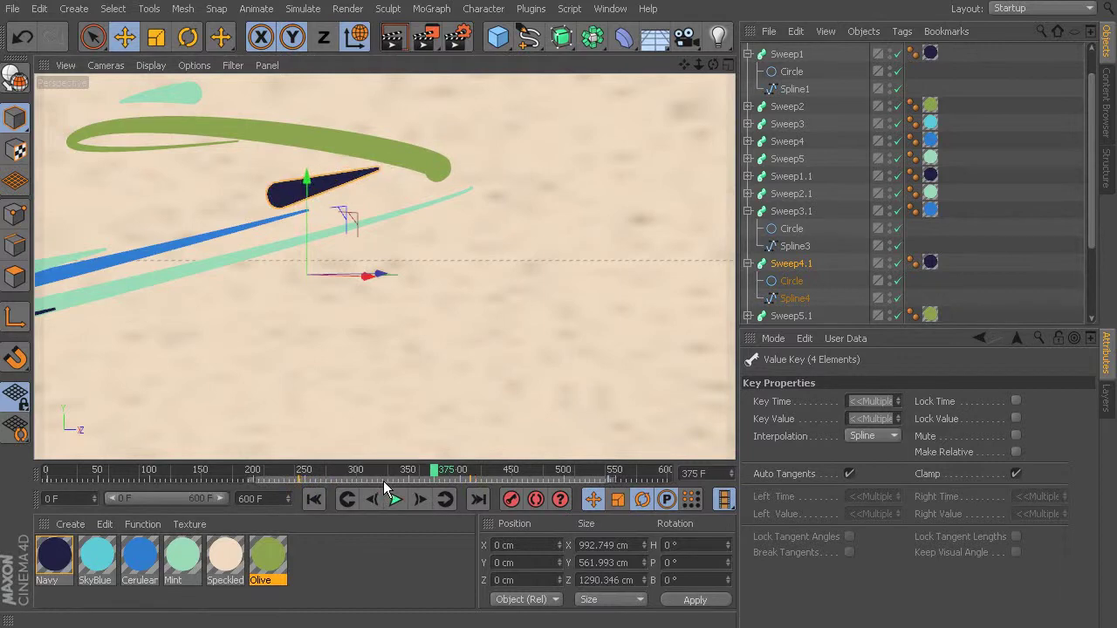
{"action": "left_click_drag", "start_coordinate": [144, 478], "coordinate": [145, 508]}
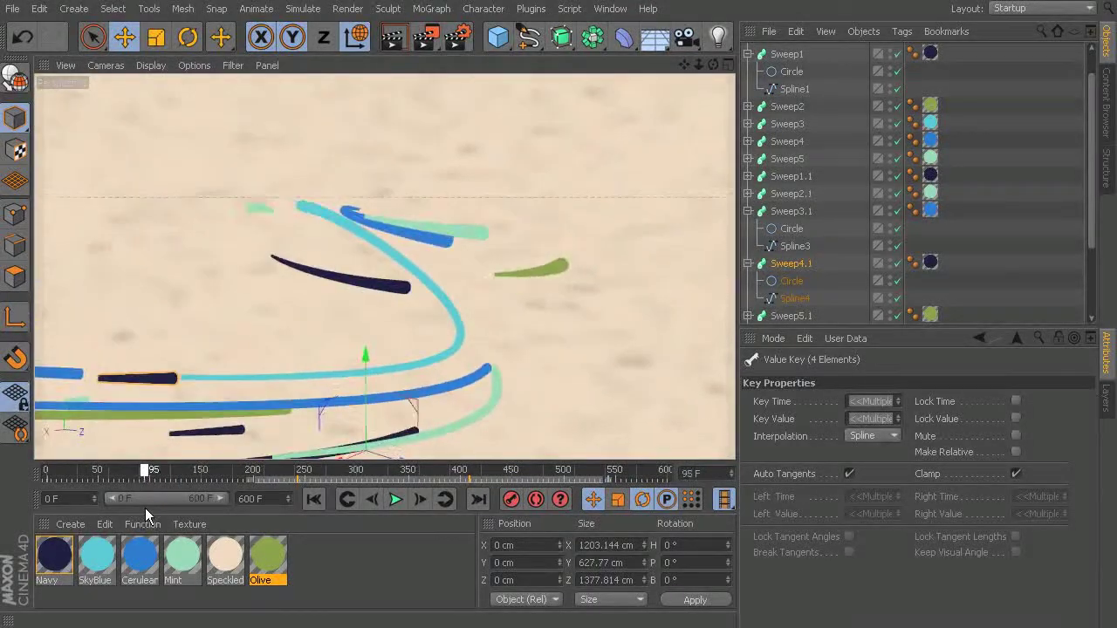
Collapse Sweep3.1 and Sweep4.1, and duplicate Sweep1.2 through Sweep5.2 as a further set of stripes
{"action": "left_click", "coordinate": [748, 211]}
{"action": "left_click", "coordinate": [748, 228]}
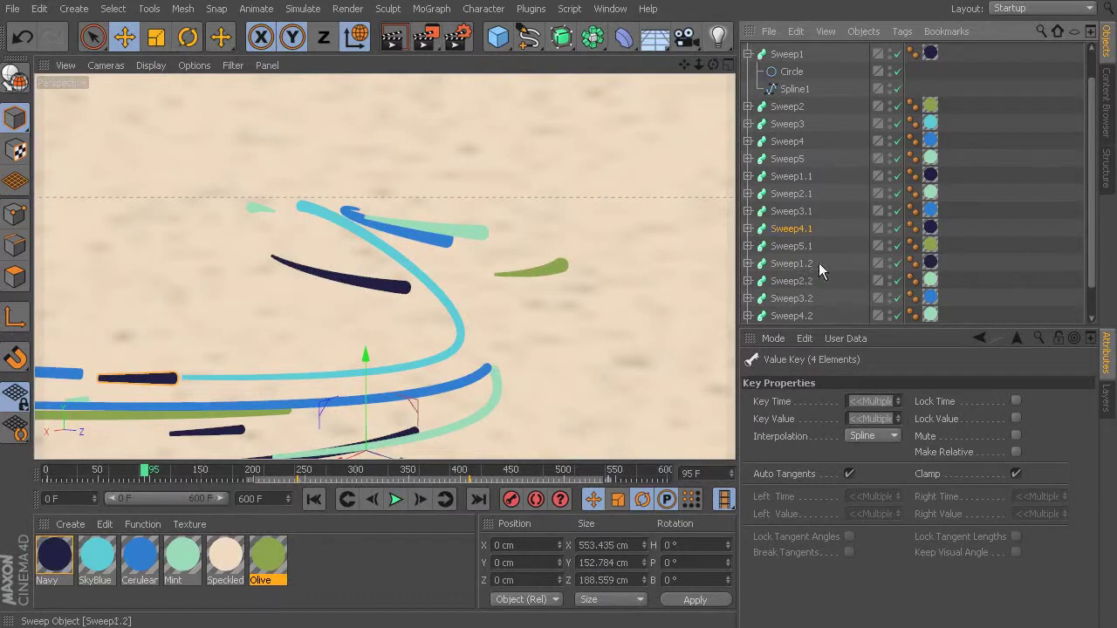
{"action": "scroll", "coordinate": [811, 262], "scroll_direction": "down", "scroll_amount": 1}
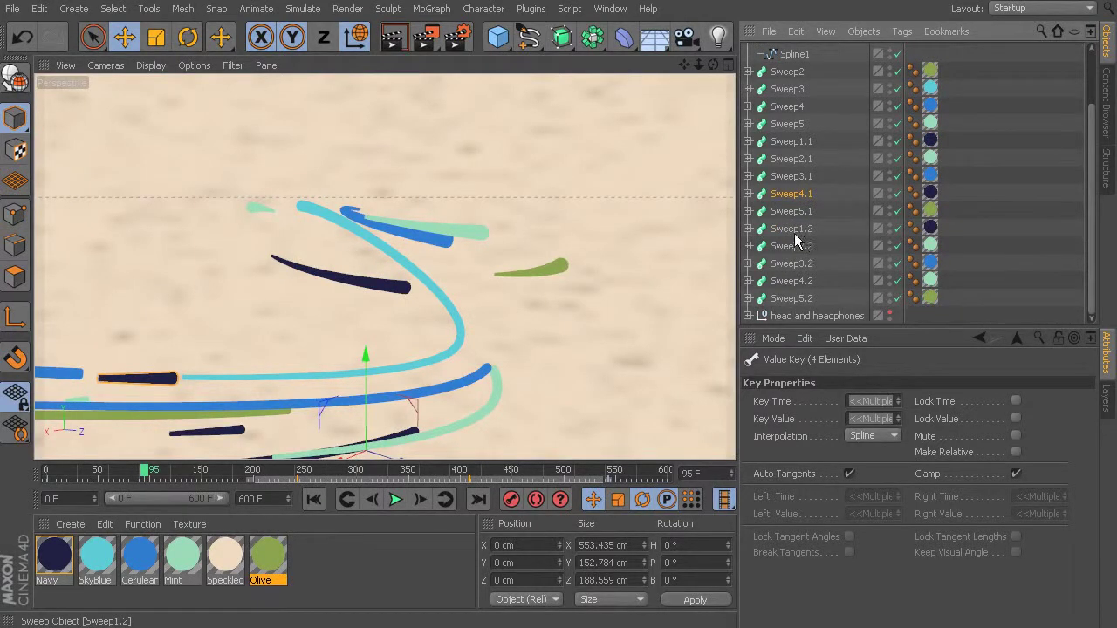
{"action": "left_click", "coordinate": [803, 231]}
{"action": "left_click", "coordinate": [803, 299], "text": "shift"}
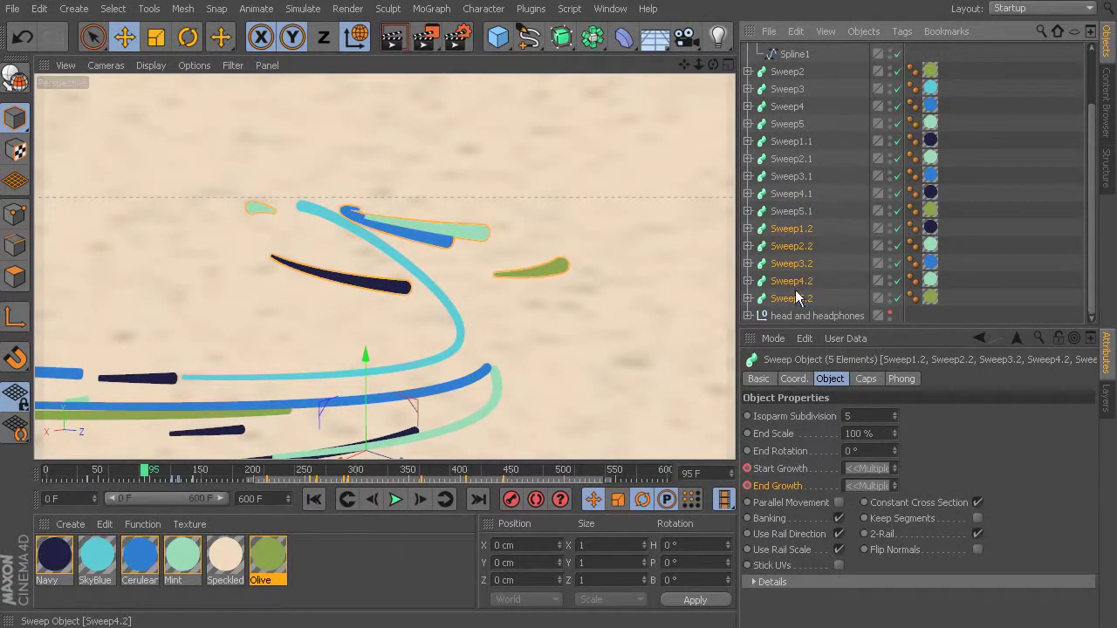
{"action": "scroll", "coordinate": [851, 253], "scroll_direction": "down", "scroll_amount": 3}
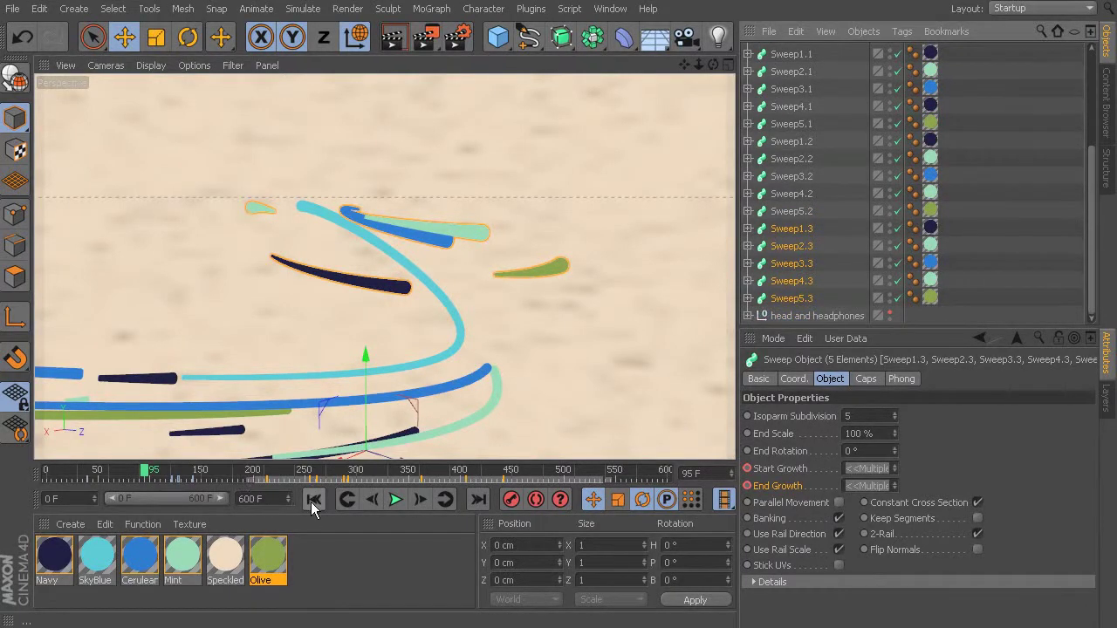
Shift all keyframes of Sweep1.3 through Sweep5.3 later in time and move the five sweeps to about Y 79 cm, Z -102 cm
{"action": "left_click_drag", "start_coordinate": [75, 486], "coordinate": [118, 475]}
{"action": "key", "text": "F8"}
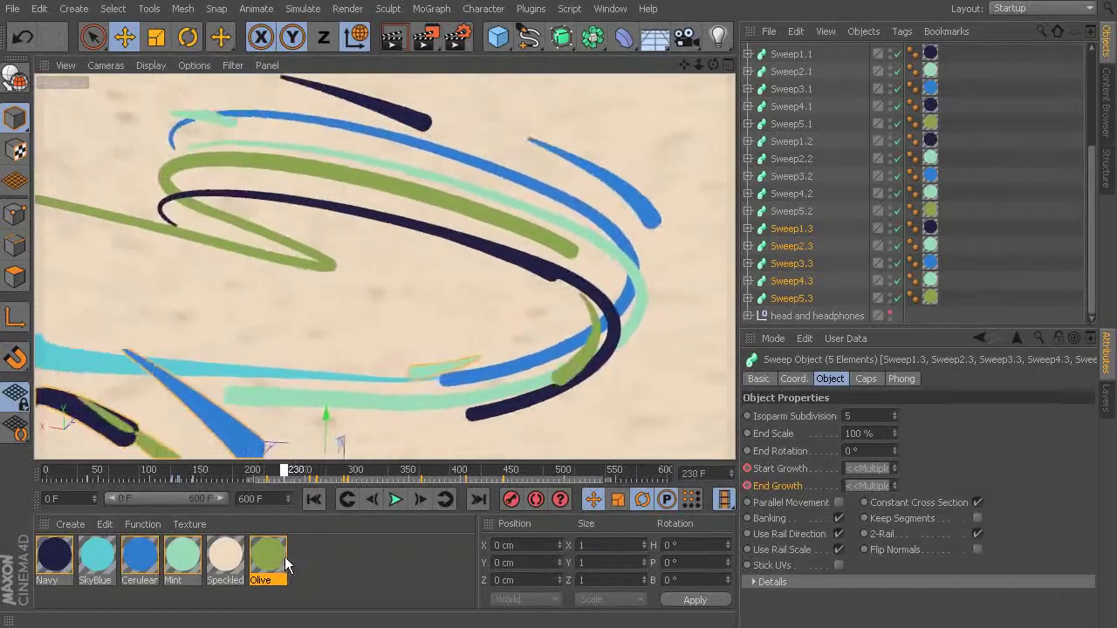
{"action": "key", "text": "F6"}
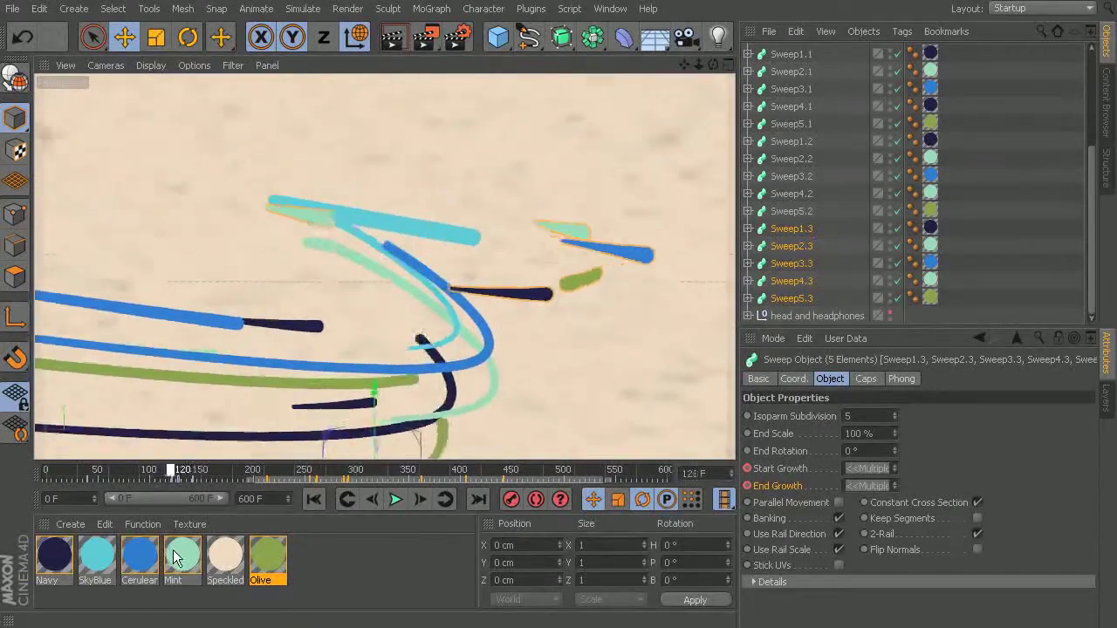
{"action": "key", "text": "F8"}
{"action": "key", "text": "F7"}
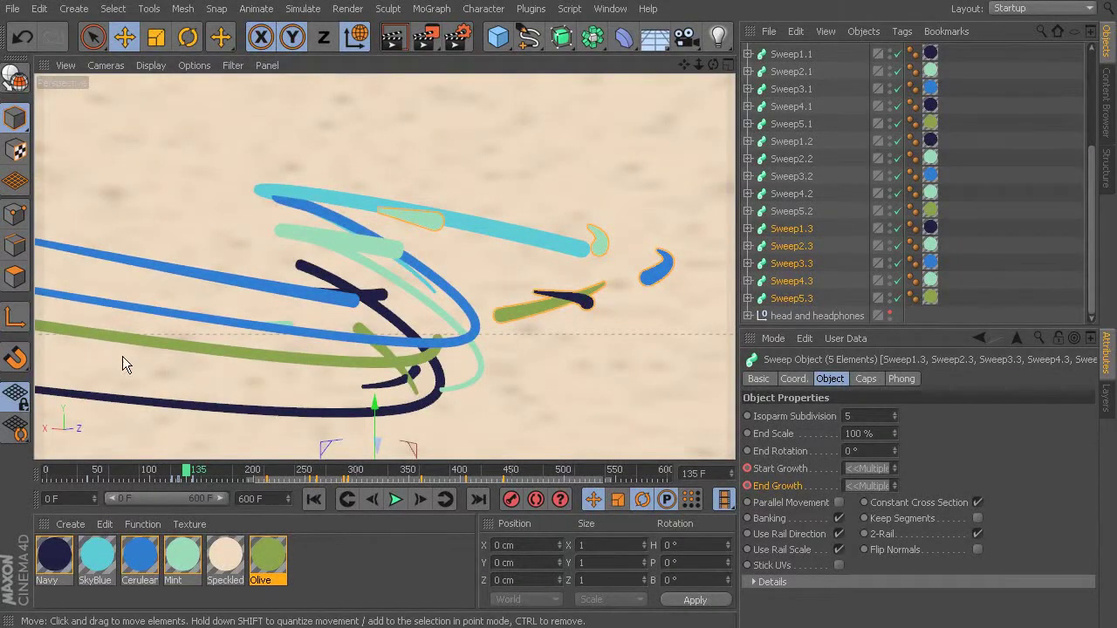
{"action": "left_click_drag", "start_coordinate": [61, 475], "coordinate": [471, 480]}
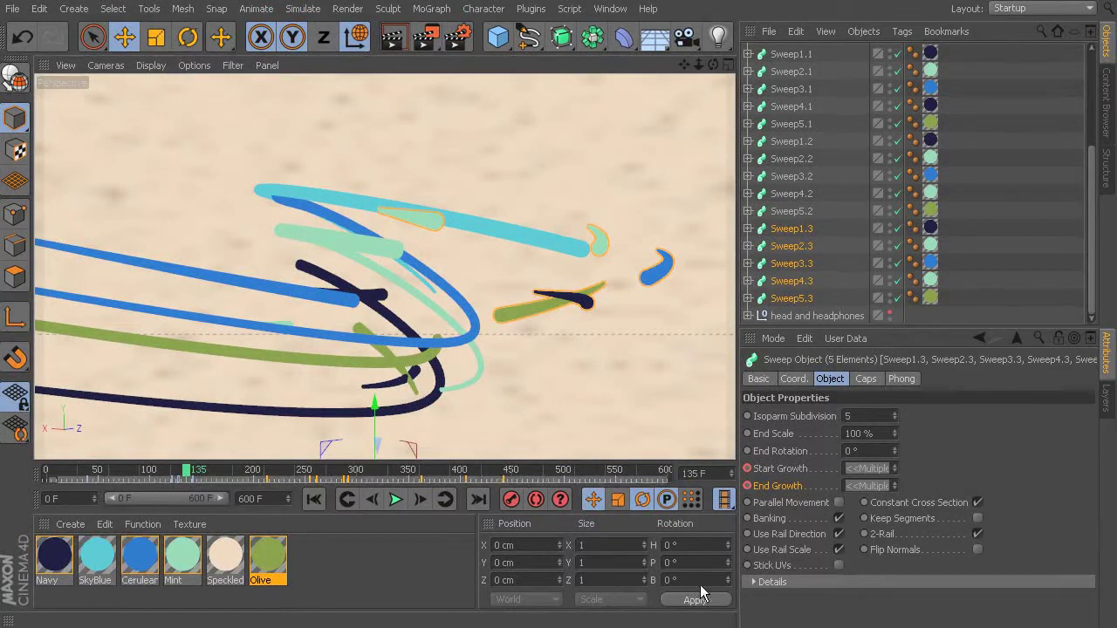
{"action": "mouse_move", "coordinate": [577, 480]}
{"action": "left_mouse_down"}
{"action": "mouse_move", "coordinate": [460, 481]}
{"action": "mouse_move", "coordinate": [524, 487]}
{"action": "mouse_move", "coordinate": [621, 520]}
{"action": "mouse_move", "coordinate": [849, 521]}
{"action": "left_mouse_up"}
{"action": "mouse_move", "coordinate": [373, 410]}
{"action": "left_mouse_down"}
{"action": "mouse_move", "coordinate": [316, 440]}
{"action": "mouse_move", "coordinate": [460, 391]}
{"action": "mouse_move", "coordinate": [503, 356]}
{"action": "mouse_move", "coordinate": [432, 378]}
{"action": "mouse_move", "coordinate": [629, 369]}
{"action": "mouse_move", "coordinate": [538, 291]}
{"action": "mouse_move", "coordinate": [364, 360]}
{"action": "mouse_move", "coordinate": [78, 343]}
{"action": "mouse_move", "coordinate": [48, 318]}
{"action": "mouse_move", "coordinate": [90, 348]}
{"action": "mouse_move", "coordinate": [493, 390]}
{"action": "mouse_move", "coordinate": [436, 294]}
{"action": "mouse_move", "coordinate": [416, 483]}
{"action": "left_mouse_up"}
{"action": "scroll", "coordinate": [430, 423], "scroll_direction": "down", "scroll_amount": 4}
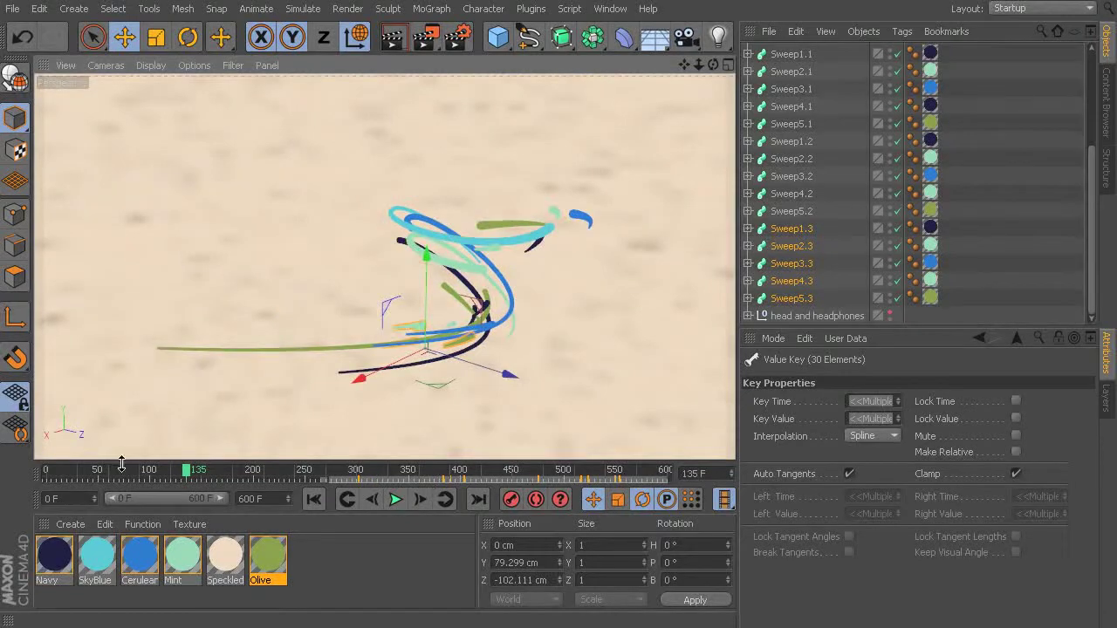
Check Sweep2.3 at frame 517, extend the project and preview range to 800 frames, and raise the project end to 1200 frames
{"action": "mouse_move", "coordinate": [197, 475]}
{"action": "left_mouse_down"}
{"action": "mouse_move", "coordinate": [211, 471]}
{"action": "mouse_move", "coordinate": [39, 484]}
{"action": "mouse_move", "coordinate": [307, 520]}
{"action": "mouse_move", "coordinate": [677, 525]}
{"action": "mouse_move", "coordinate": [582, 529]}
{"action": "left_mouse_up"}
{"action": "left_click", "coordinate": [157, 219]}
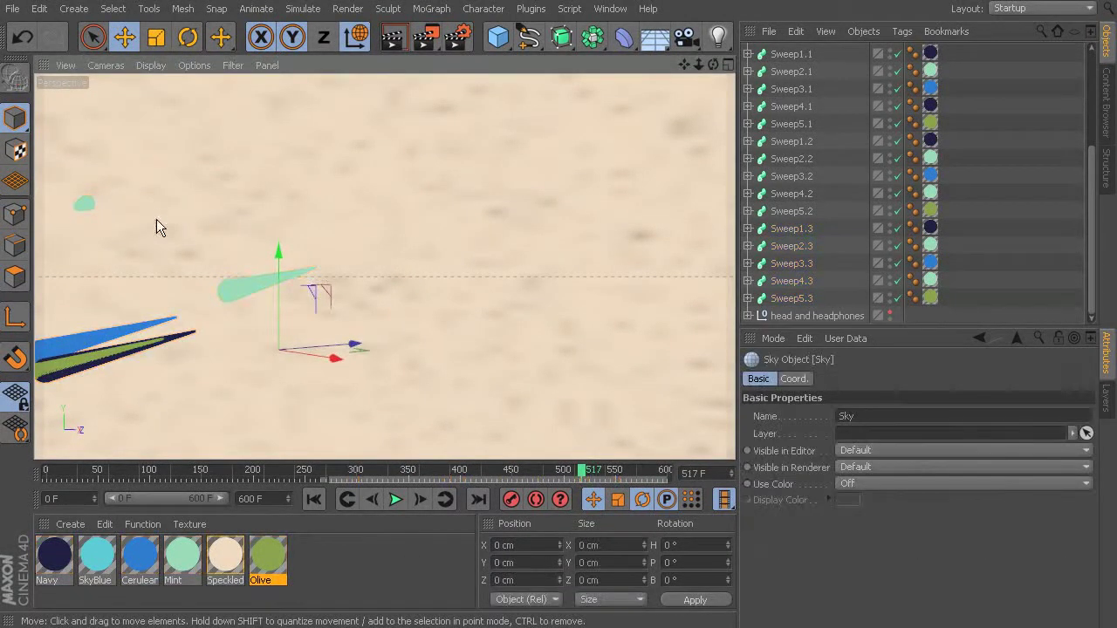
{"action": "left_click", "coordinate": [87, 204]}
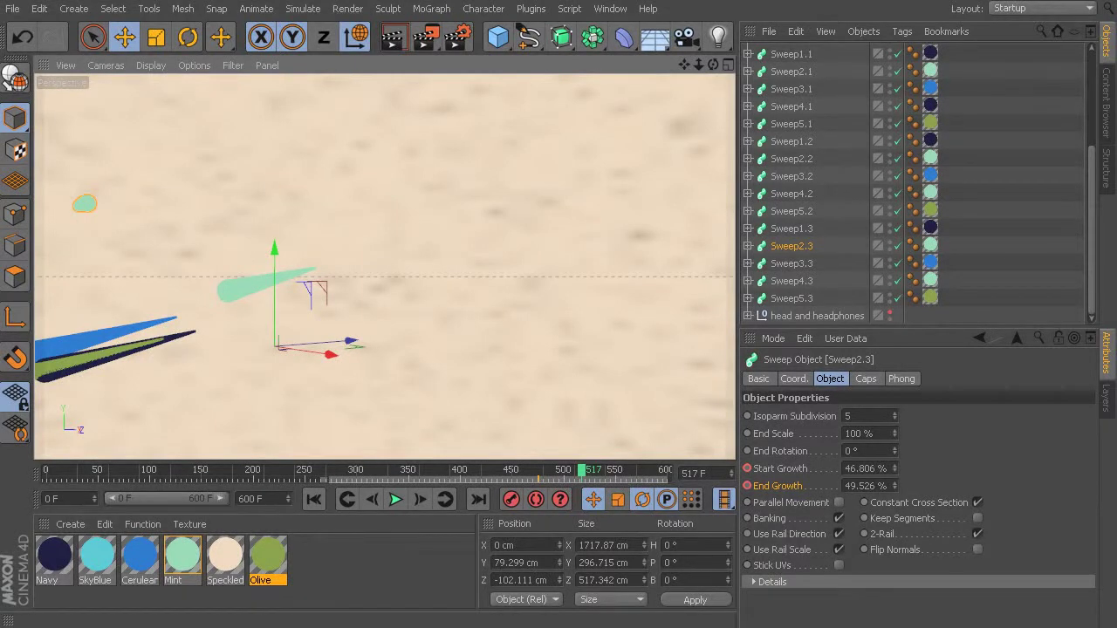
{"action": "left_click", "coordinate": [284, 499]}
{"action": "type", "text": "800"}
{"action": "left_click", "coordinate": [367, 567]}
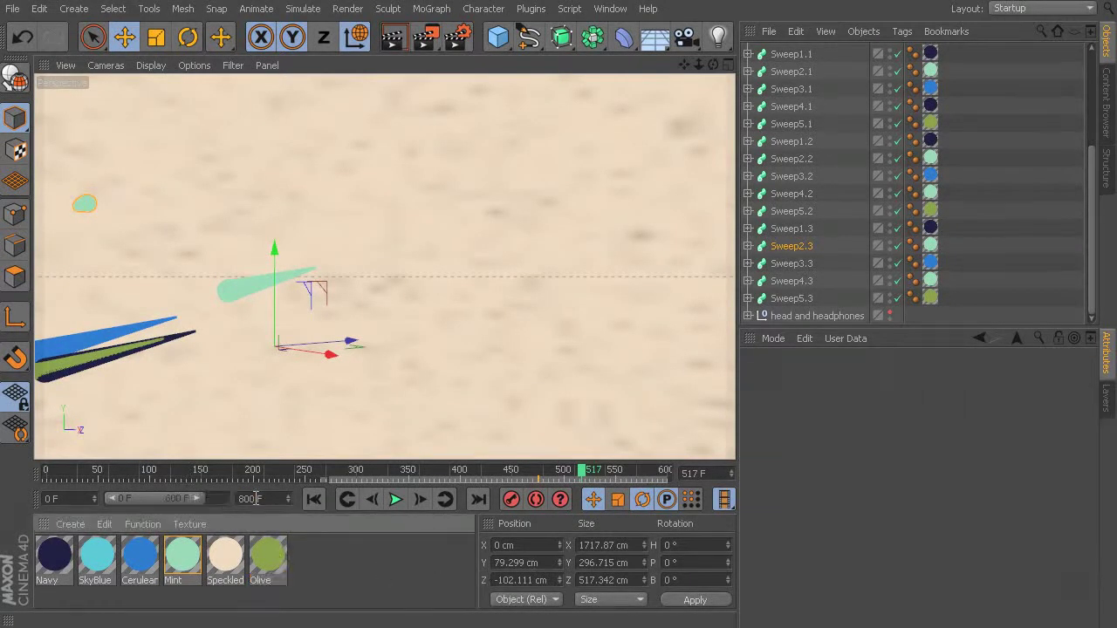
{"action": "left_click_drag", "start_coordinate": [210, 499], "coordinate": [263, 509]}
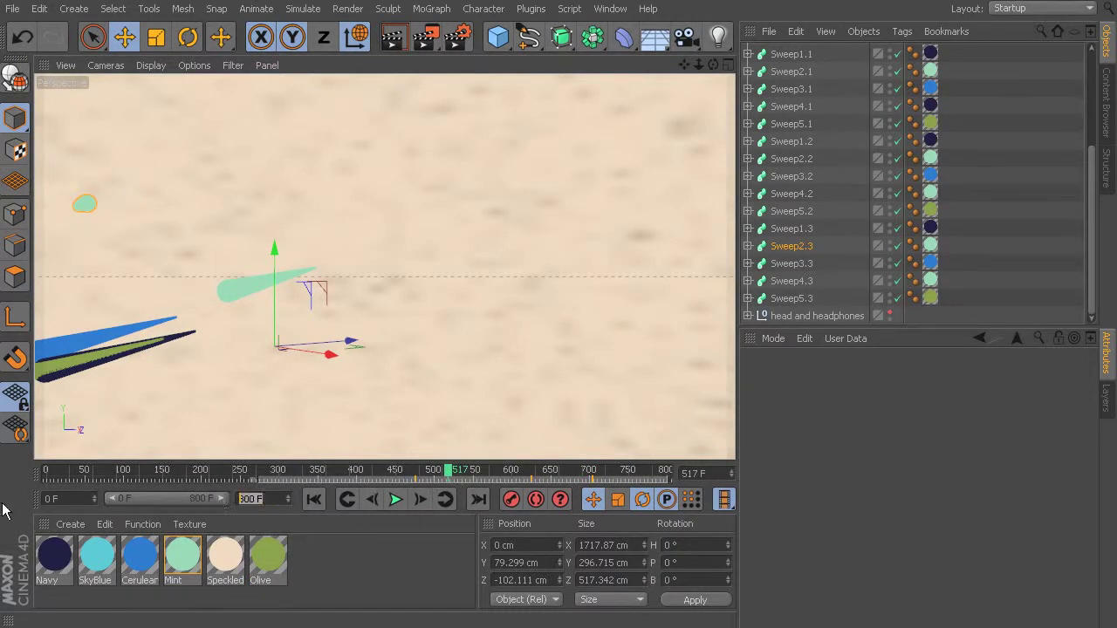
{"action": "key", "text": "Return"}
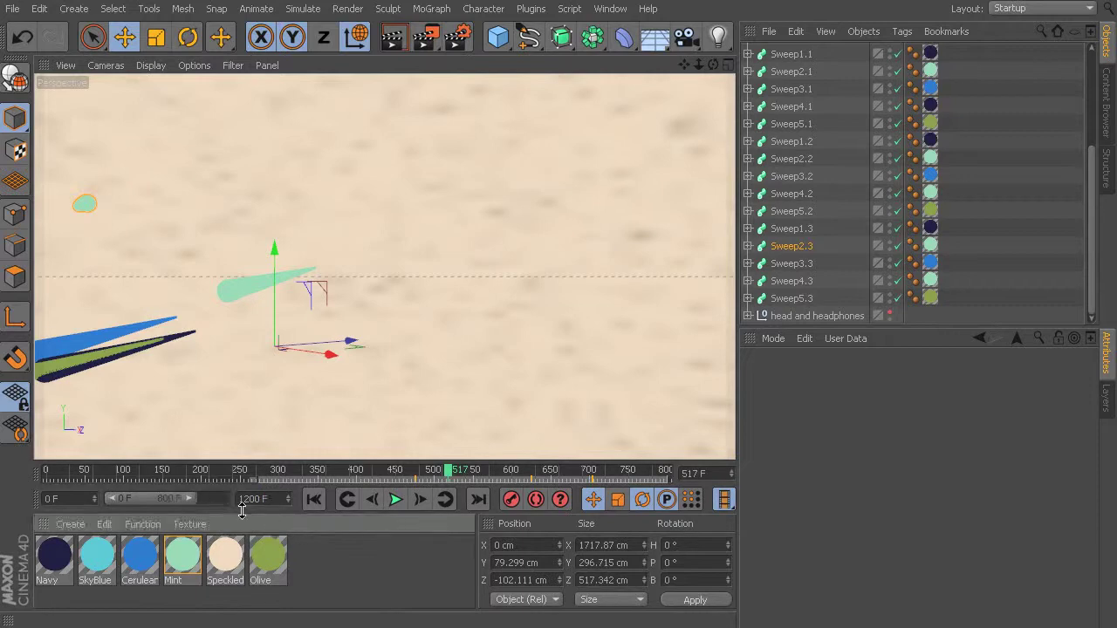
Extend the preview range to 1200 frames and shift Sweep2.3's keyframes about 110 frames earlier, checking the stripe at frames 580 and 587
{"action": "left_click_drag", "start_coordinate": [184, 498], "coordinate": [242, 502]}
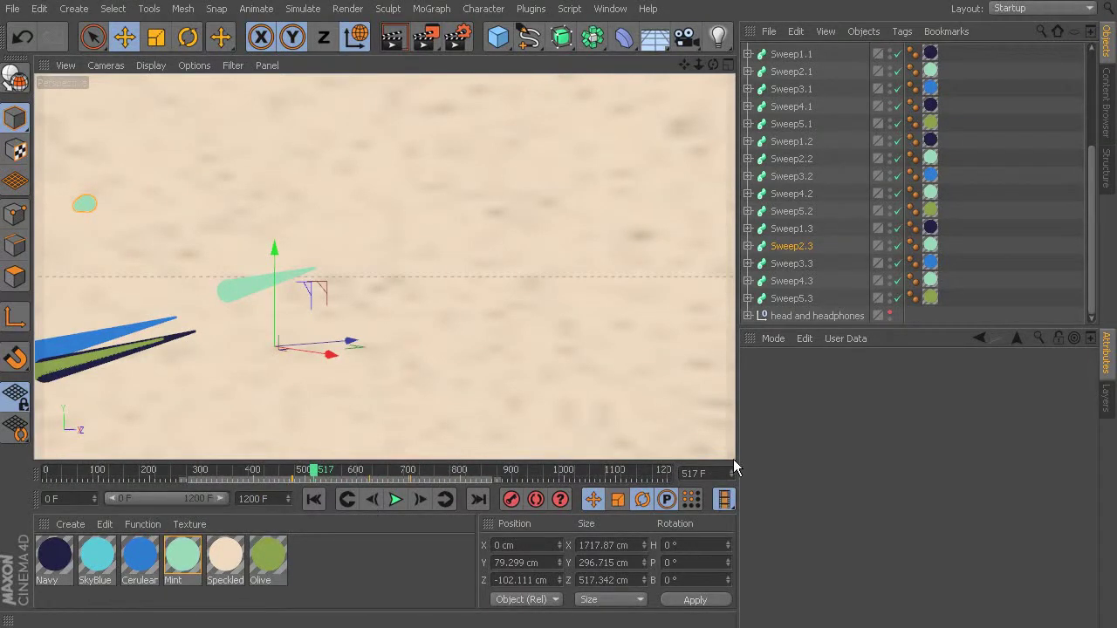
{"action": "left_click", "coordinate": [375, 476]}
{"action": "left_click_drag", "start_coordinate": [464, 479], "coordinate": [347, 480]}
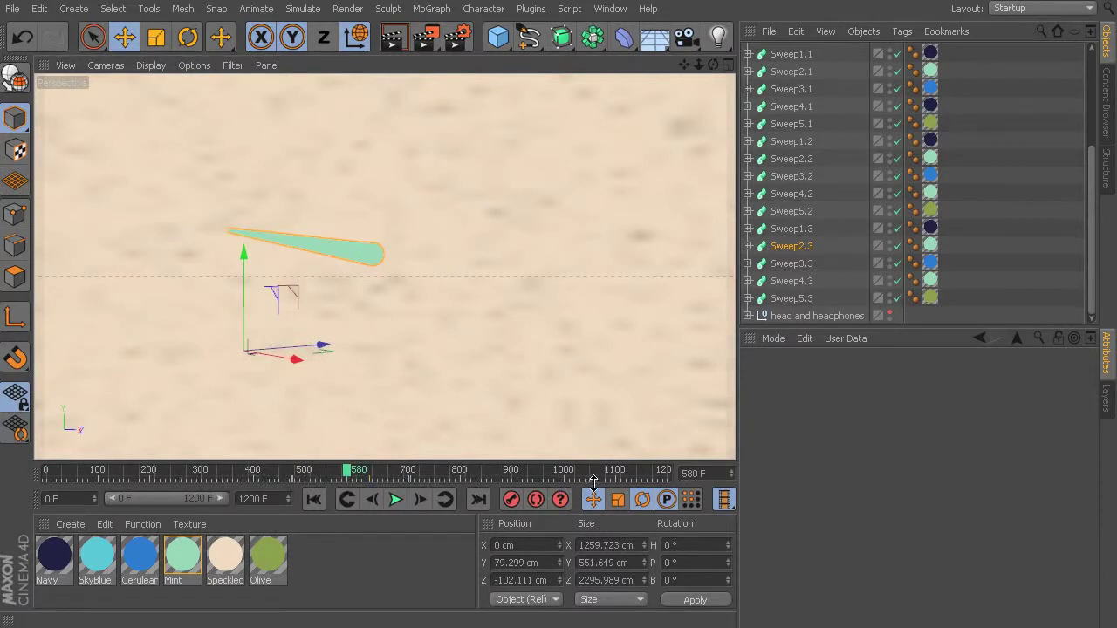
{"action": "left_click", "coordinate": [529, 489]}
{"action": "mouse_move", "coordinate": [428, 485]}
{"action": "left_mouse_down"}
{"action": "mouse_move", "coordinate": [449, 486]}
{"action": "mouse_move", "coordinate": [407, 485]}
{"action": "left_mouse_up"}
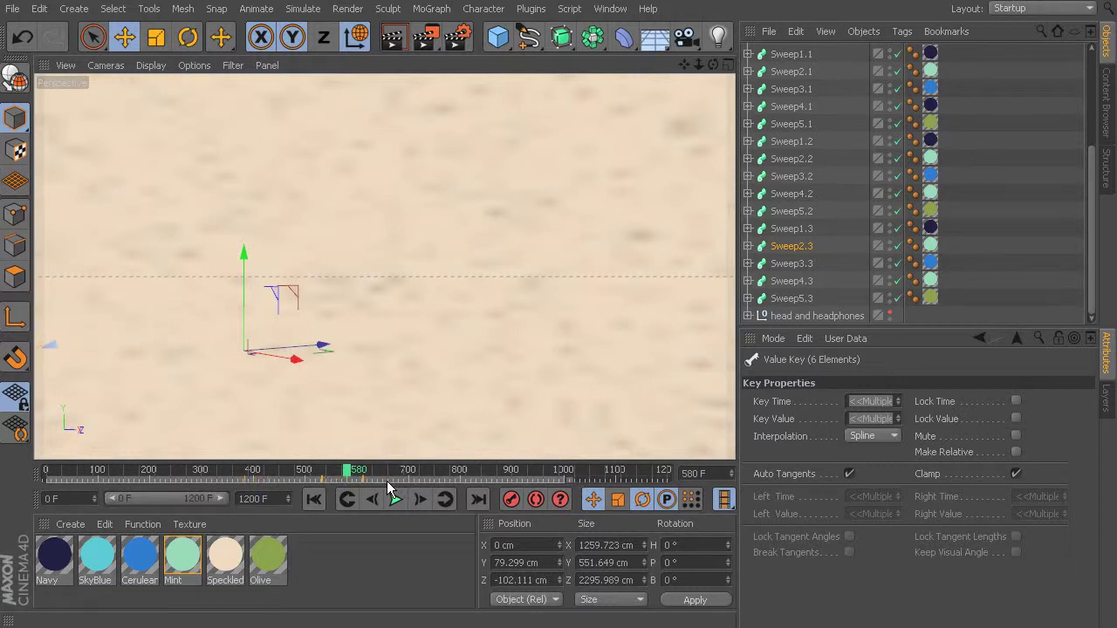
{"action": "mouse_move", "coordinate": [347, 479]}
{"action": "left_mouse_down"}
{"action": "mouse_move", "coordinate": [289, 476]}
{"action": "mouse_move", "coordinate": [355, 480]}
{"action": "left_mouse_up"}
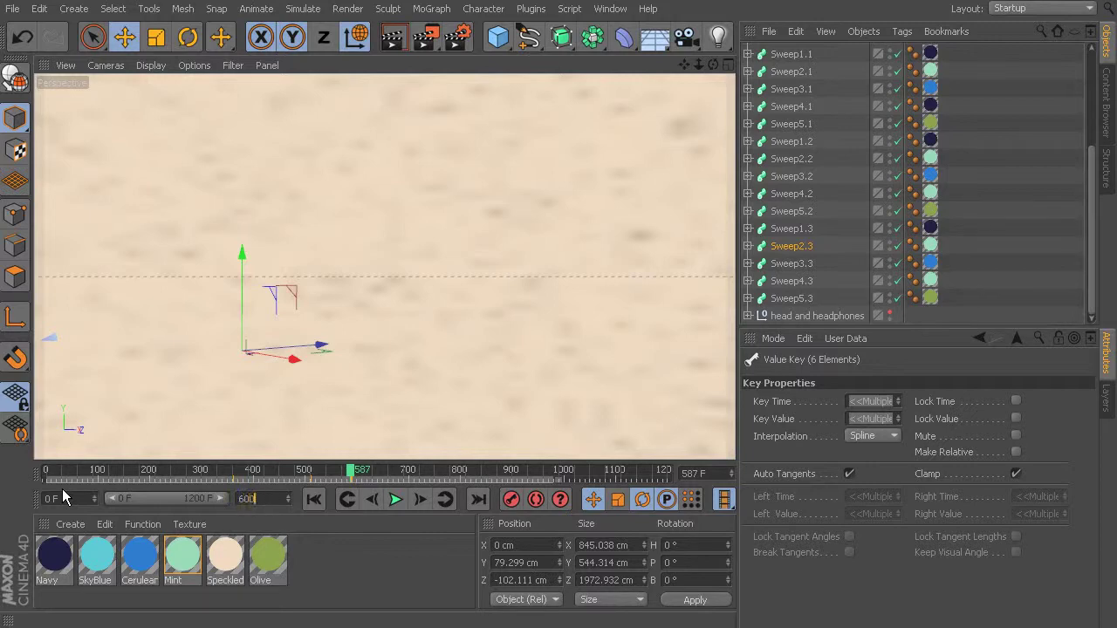
Shorten the project to end at 600 frames and preview the stripe motion across the timeline, finishing at frame 545
{"action": "key", "text": "Return"}
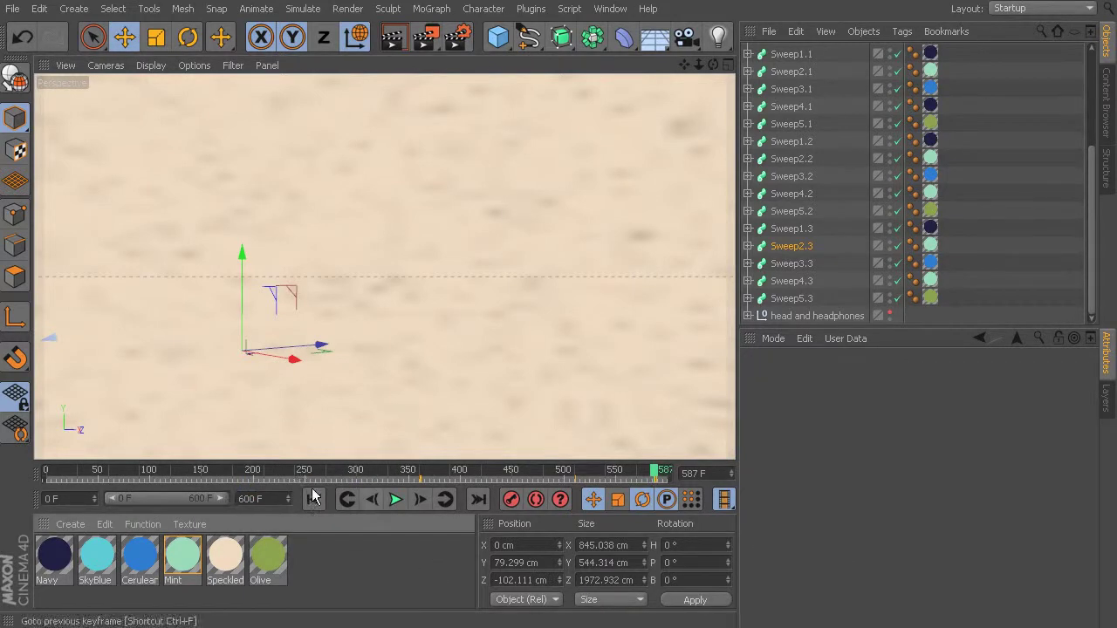
{"action": "left_click_drag", "start_coordinate": [155, 481], "coordinate": [581, 550]}
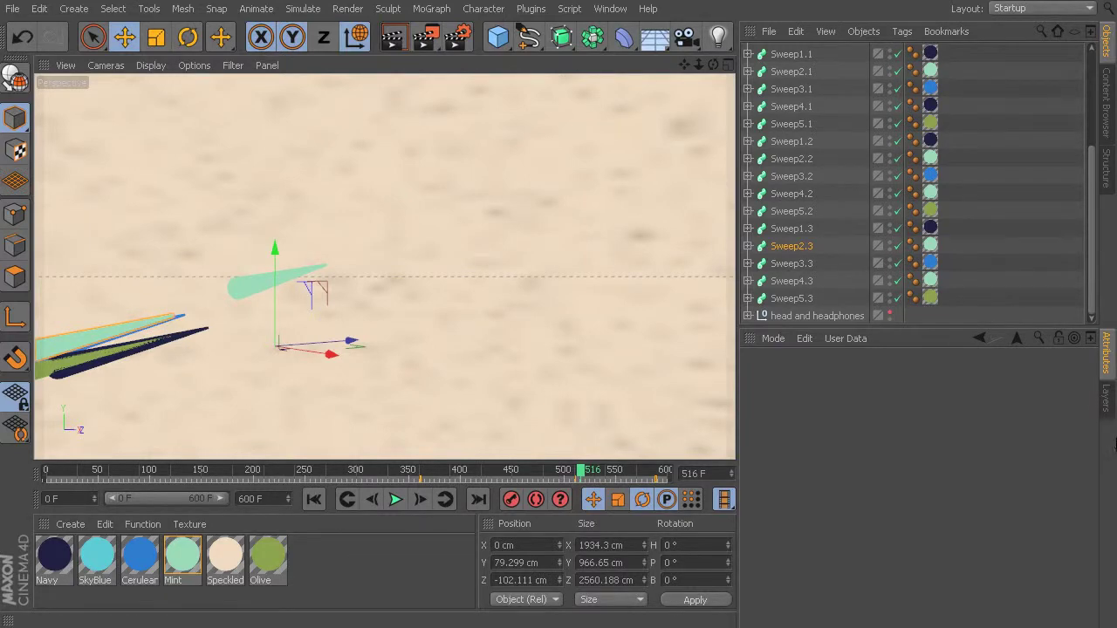
{"action": "left_click_drag", "start_coordinate": [560, 486], "coordinate": [321, 471]}
{"action": "left_click_drag", "start_coordinate": [150, 462], "coordinate": [542, 600]}
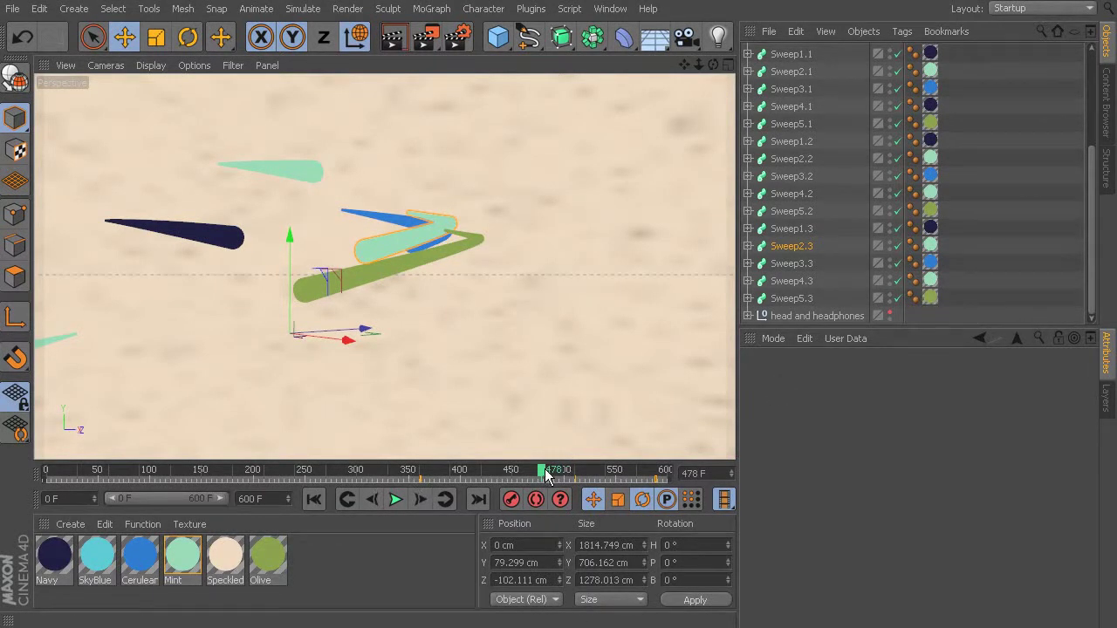
{"action": "left_click_drag", "start_coordinate": [544, 471], "coordinate": [613, 479]}
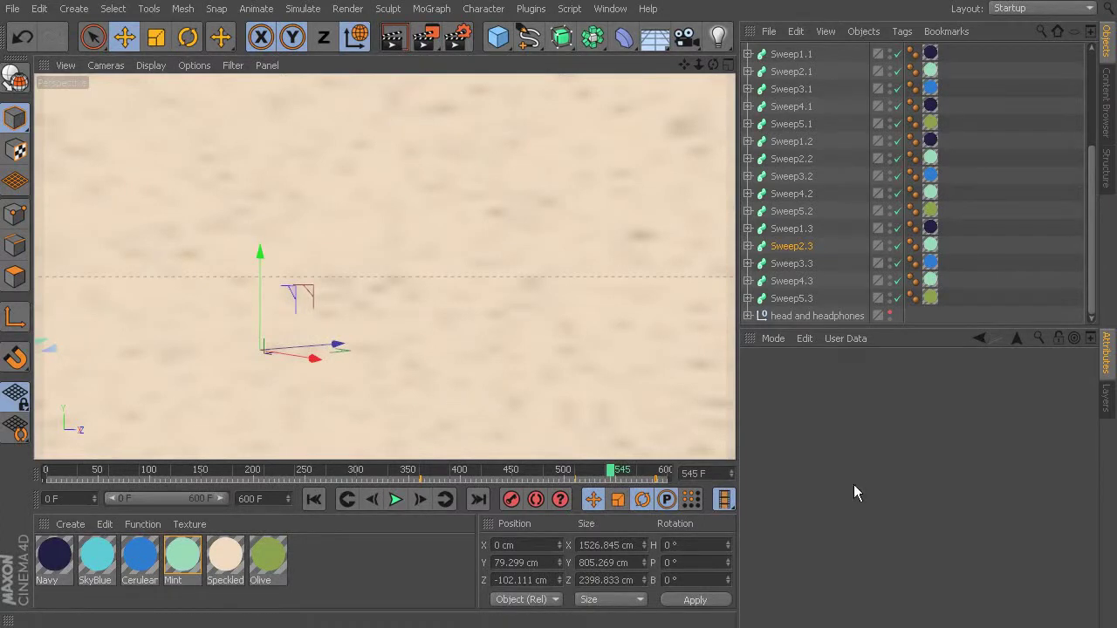